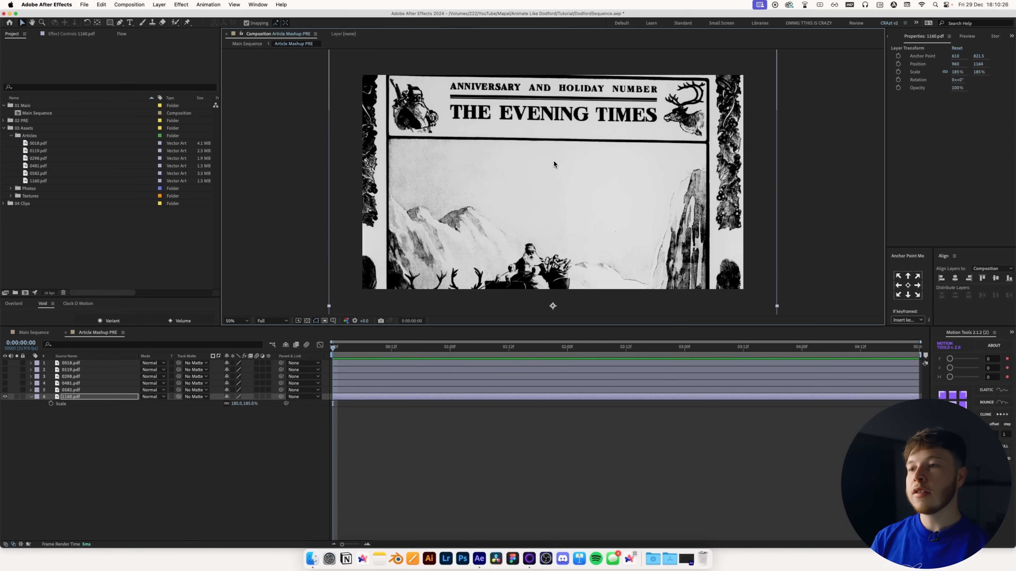
Split the 1160.pdf layer at 0:00:00:12 and trim the five article layers above it to start at that frame.
click(391, 353)
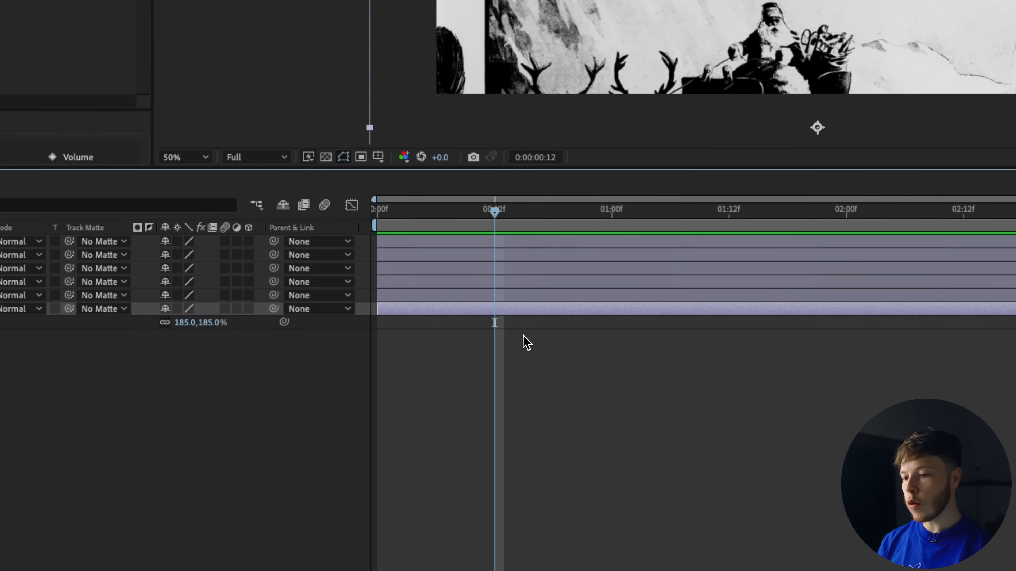
key(super+shift+d)
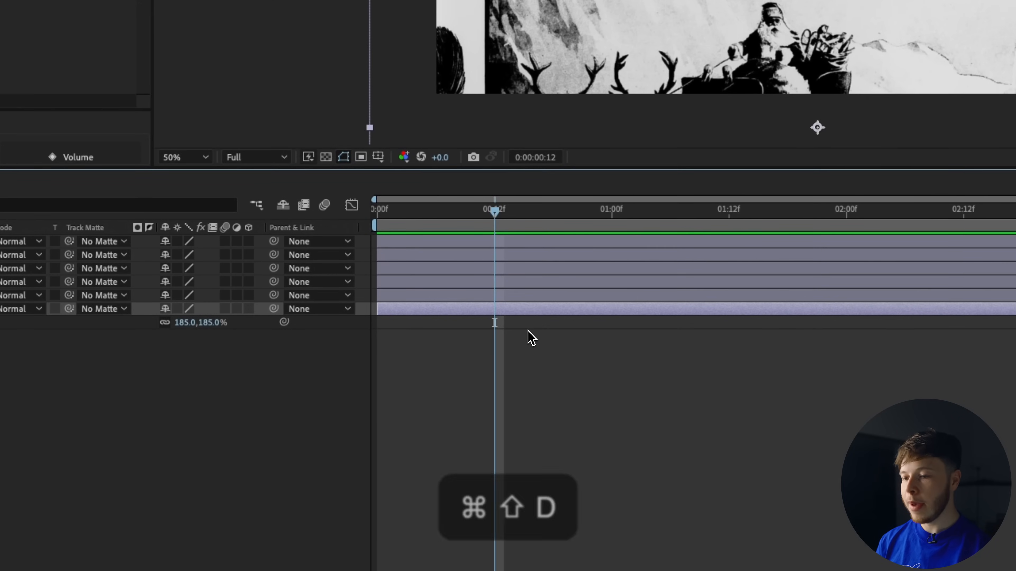
click(404, 296)
shift+click(381, 240)
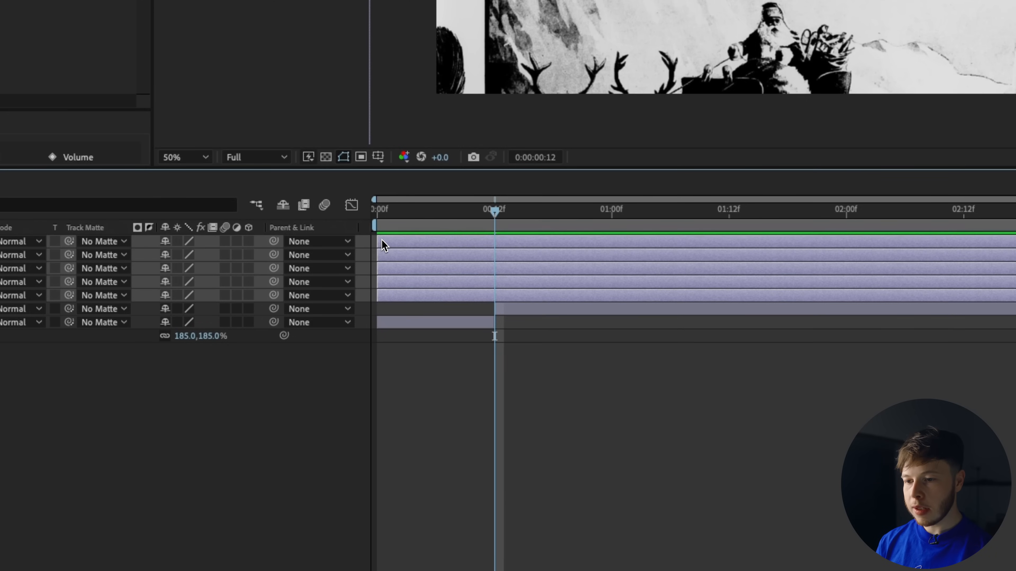
drag(378, 241, 496, 248)
Scale the first 1160.pdf segment to 160% and move it down to about 960, 1264 to frame the masthead.
drag(494, 210, 378, 211)
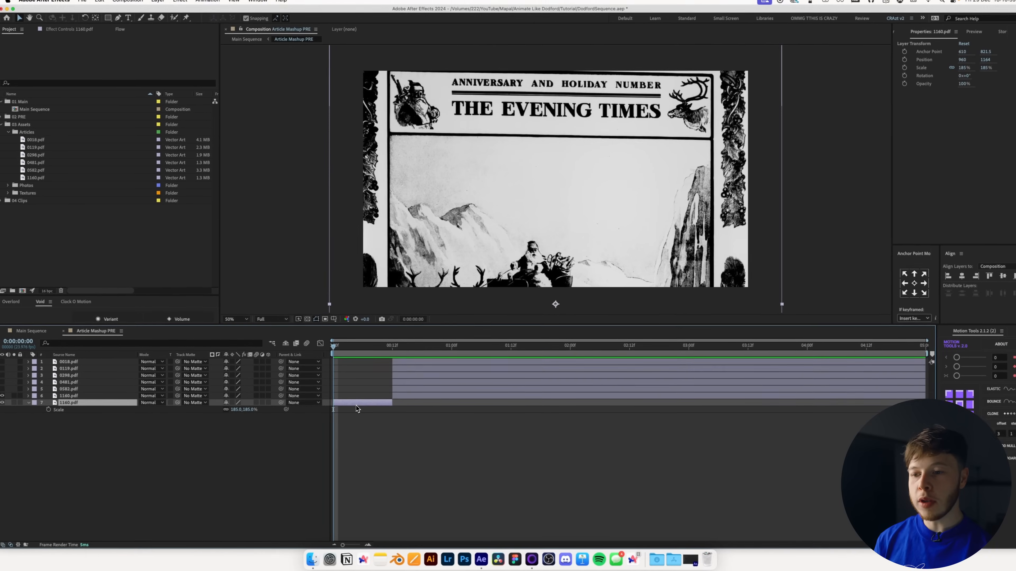
mouse_move(232, 400)
mouse_down()
mouse_move(218, 414)
mouse_move(231, 416)
mouse_up()
mouse_move(565, 244)
mouse_down()
mouse_move(571, 160)
mouse_move(564, 270)
mouse_move(566, 262)
mouse_up()
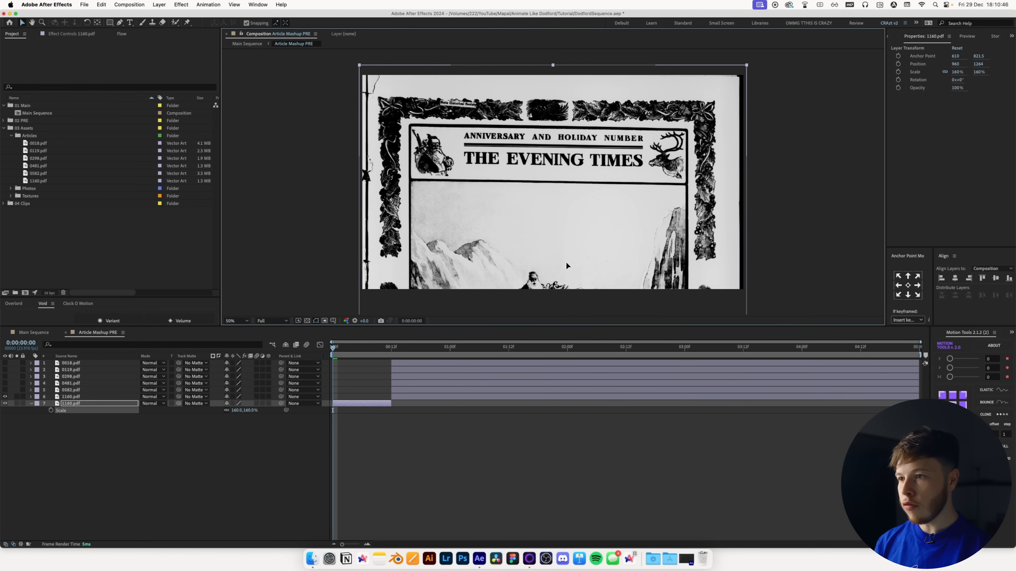
drag(393, 352, 407, 350)
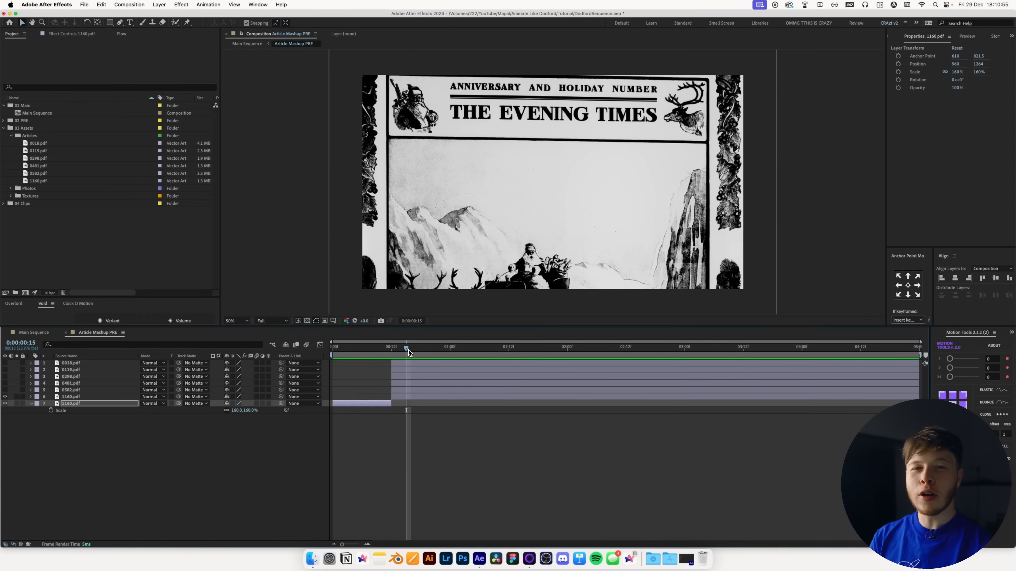
click(398, 435)
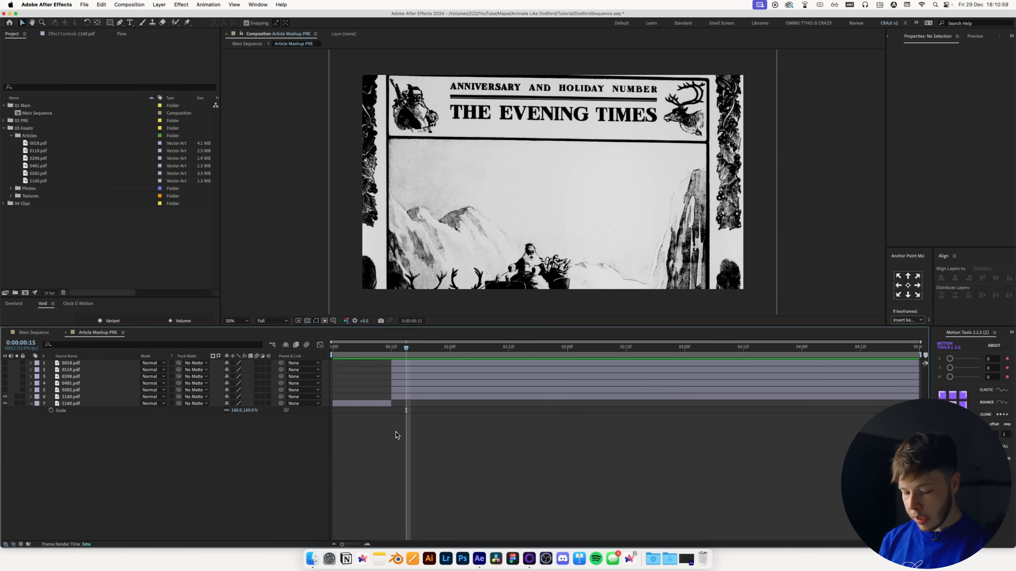
Show the proportional grid, scale the second 1160.pdf segment to 282%, and bring its word ANNIVERSARY near the frame centre.
key(alt+apostrophe)
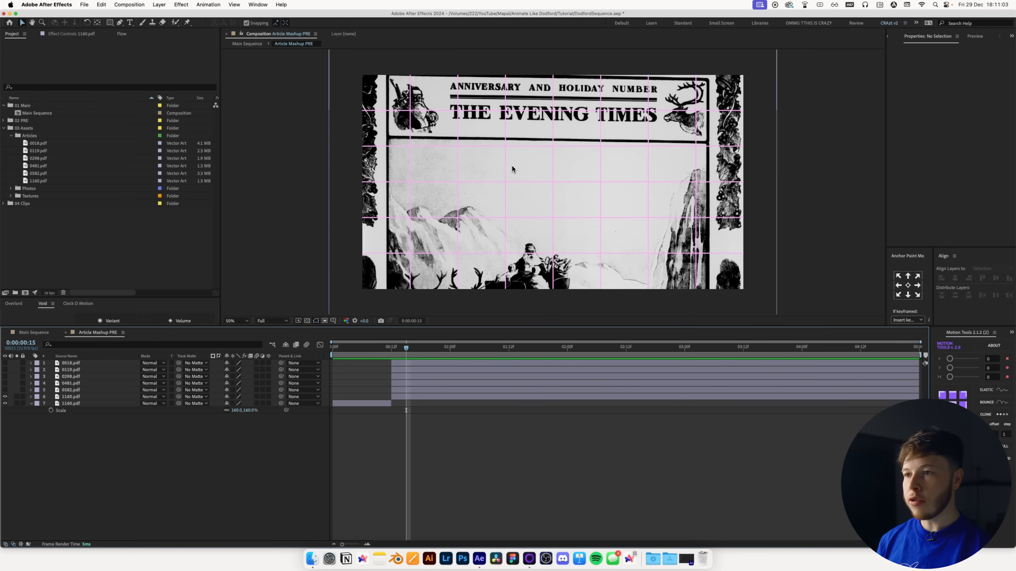
click(412, 397)
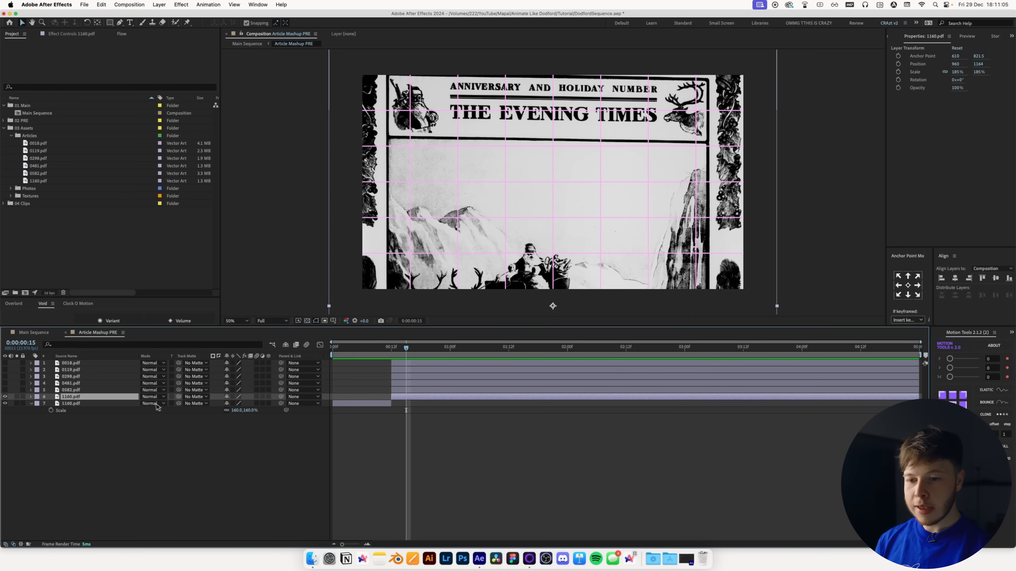
key(s)
drag(234, 404, 628, 397)
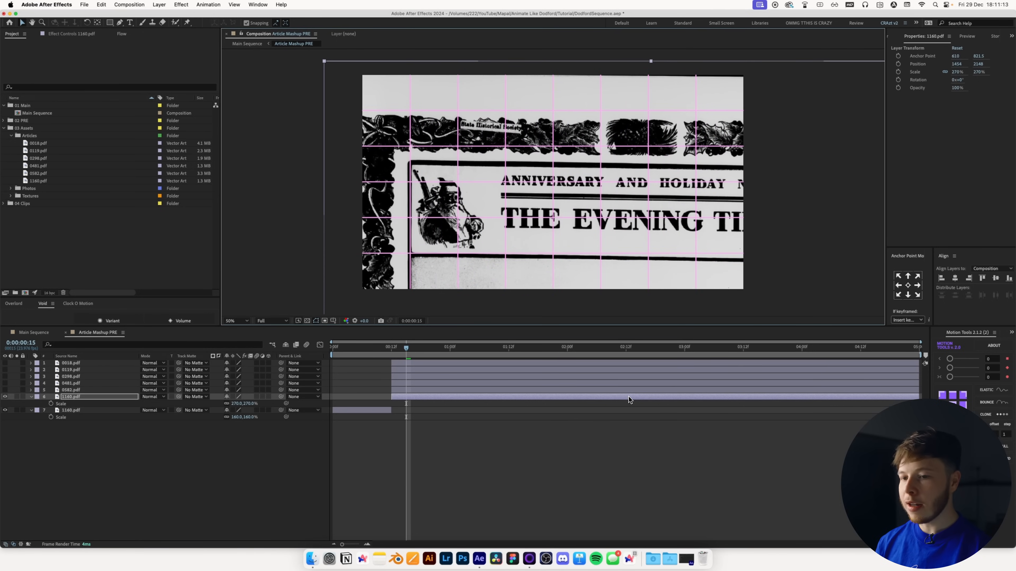
drag(235, 403, 241, 406)
drag(558, 254, 563, 251)
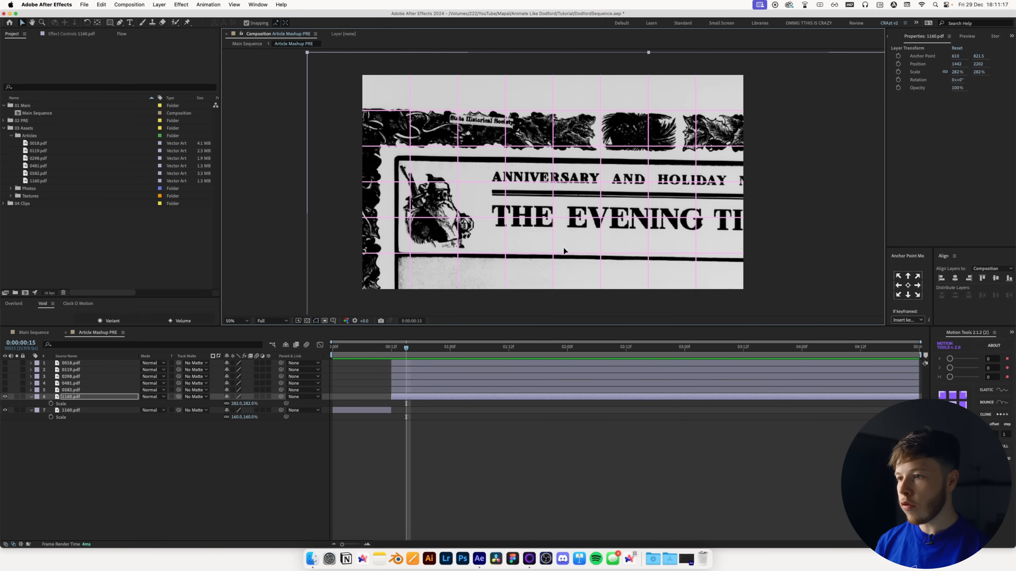
Nudge the second 1160.pdf segment to position 1480, 2222 so ANNIVERSARY lines up with the centre of the grid.
key(shift+Down)
key(shift+Right)
key(Right)
key(Right)
key(Right)
key(Right)
key(Right)
key(Right)
key(Right)
key(Right)
key(Right)
key(Right)
key(Right)
key(Right)
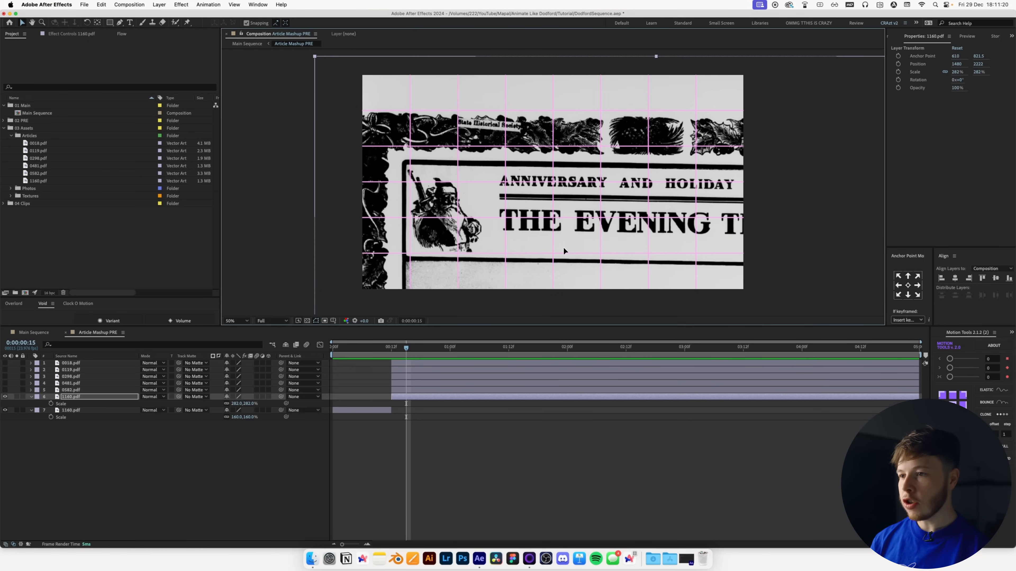
Trim the five remaining article layers above the 1160.pdf segments to start at 0:00:01:00.
key(space)
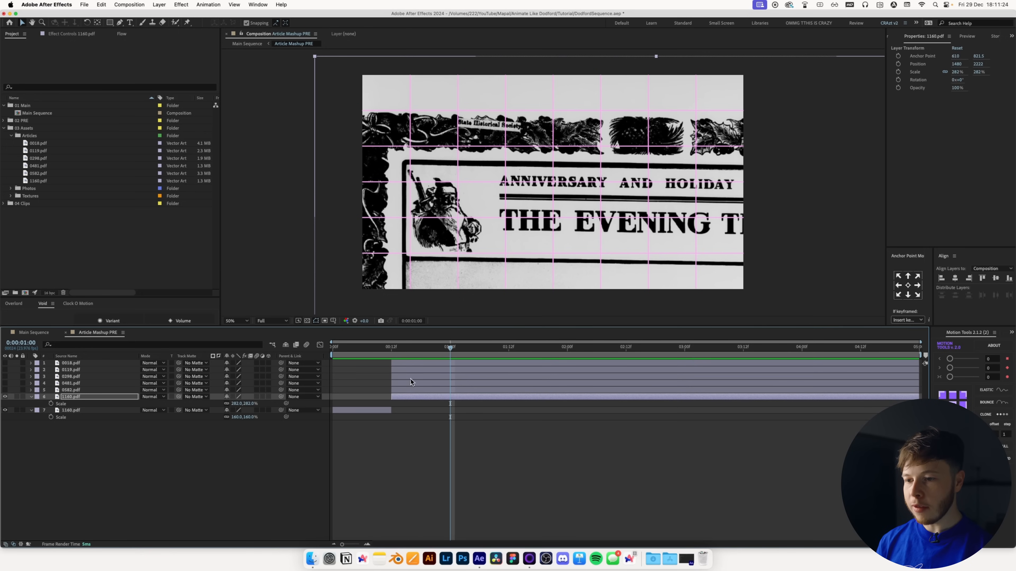
click(412, 390)
shift+click(412, 363)
drag(392, 364, 450, 364)
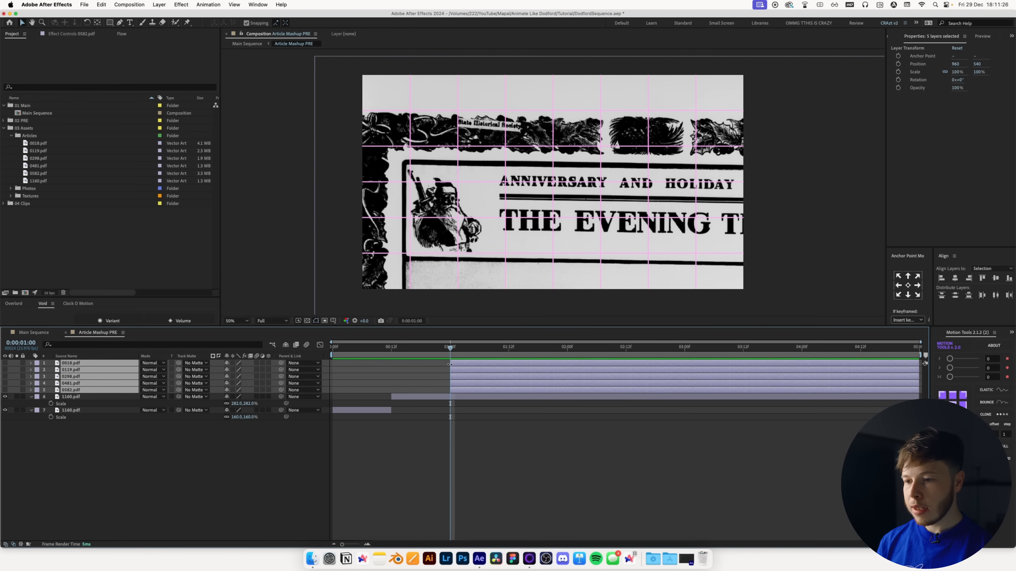
key(F2)
Make 0582.pdf visible, scale it to 213%, and move its upper text into frame at about 1062, 1196.
click(5, 390)
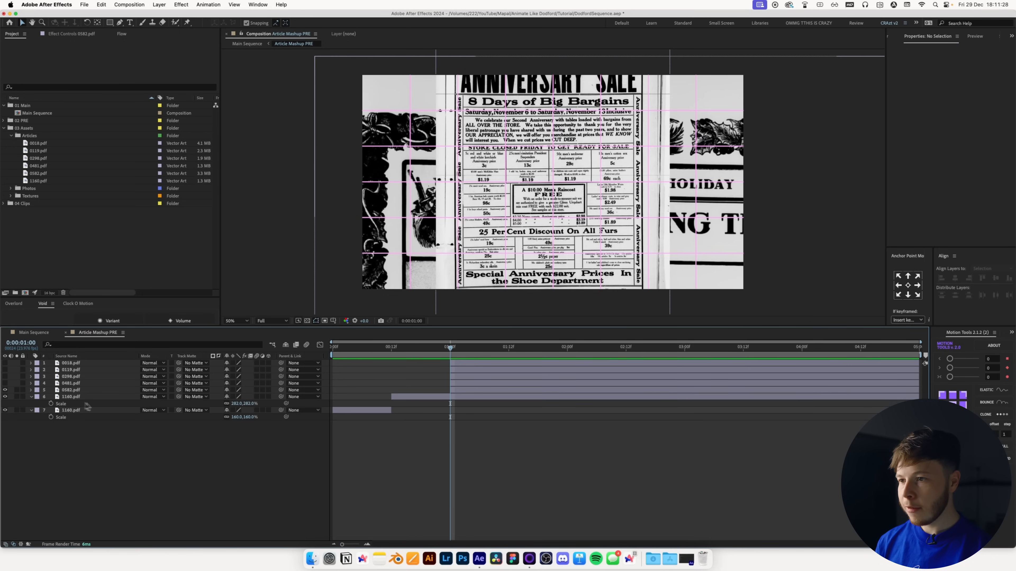
click(116, 390)
key(s)
drag(238, 399, 315, 380)
drag(495, 157, 511, 289)
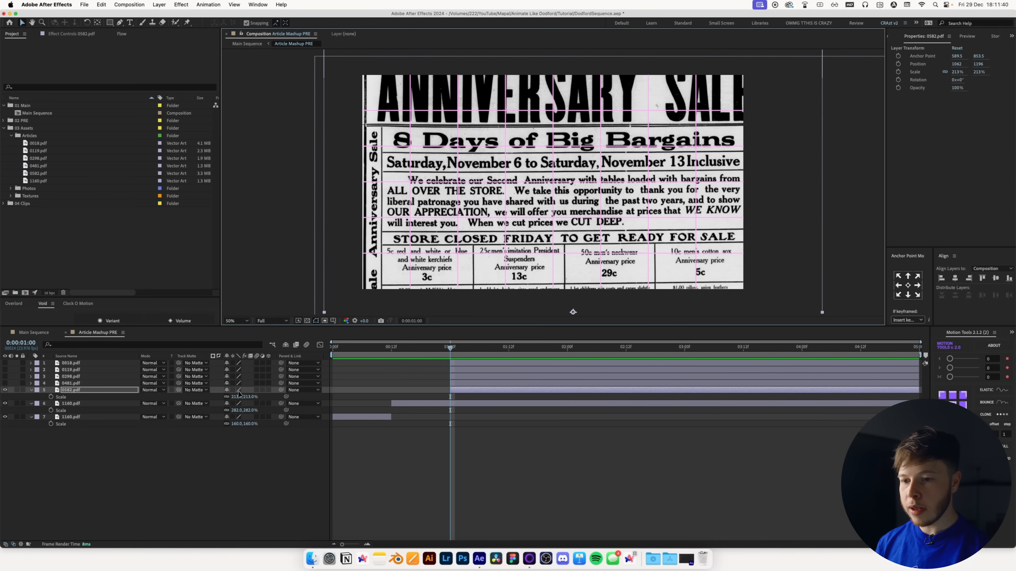
Enlarge 0582.pdf to 317% and reposition it so the words "Second Anniversary" sit at the centre of the grid.
drag(237, 401, 369, 312)
drag(527, 209, 538, 245)
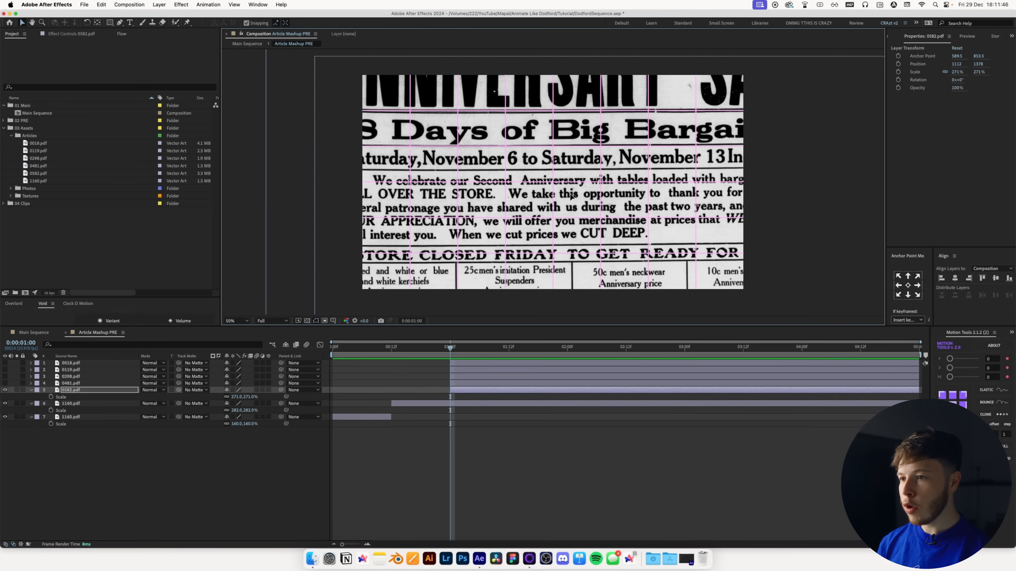
drag(440, 349, 459, 367)
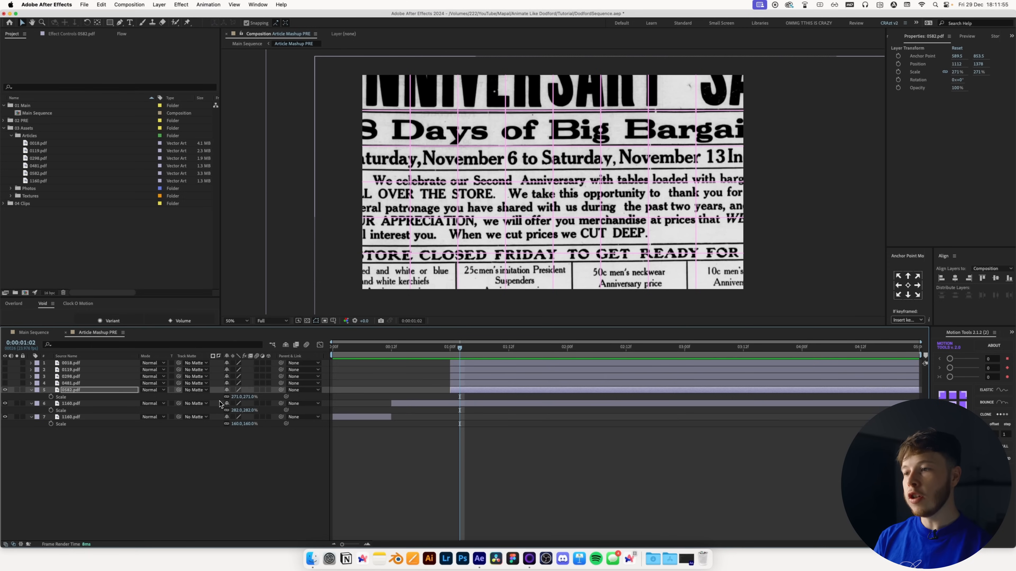
drag(234, 397, 249, 400)
drag(533, 200, 538, 229)
Trim the four article layers above 0582.pdf to start at 0:00:01:12.
drag(491, 347, 509, 347)
click(459, 385)
shift+click(462, 366)
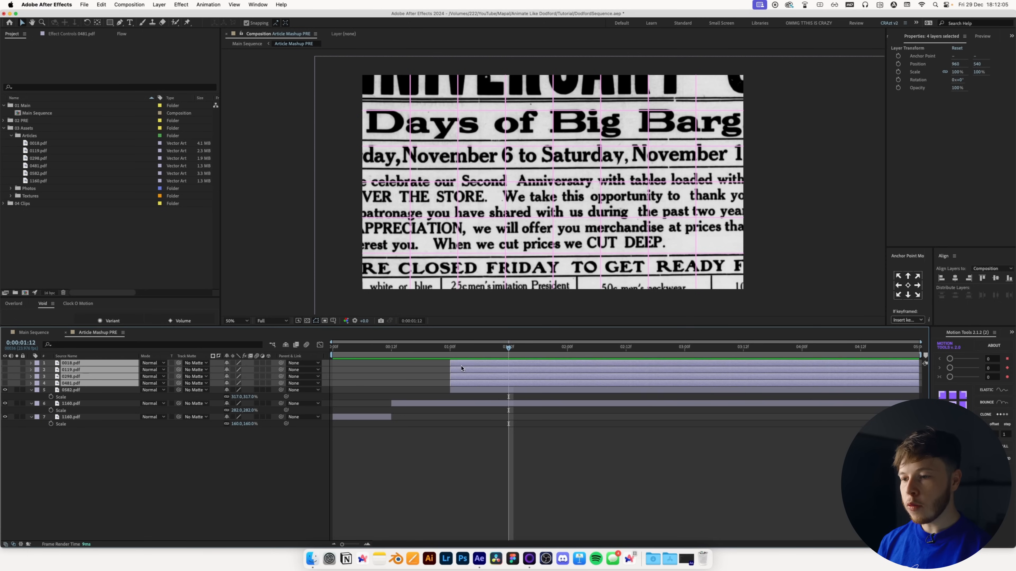
drag(451, 370, 498, 372)
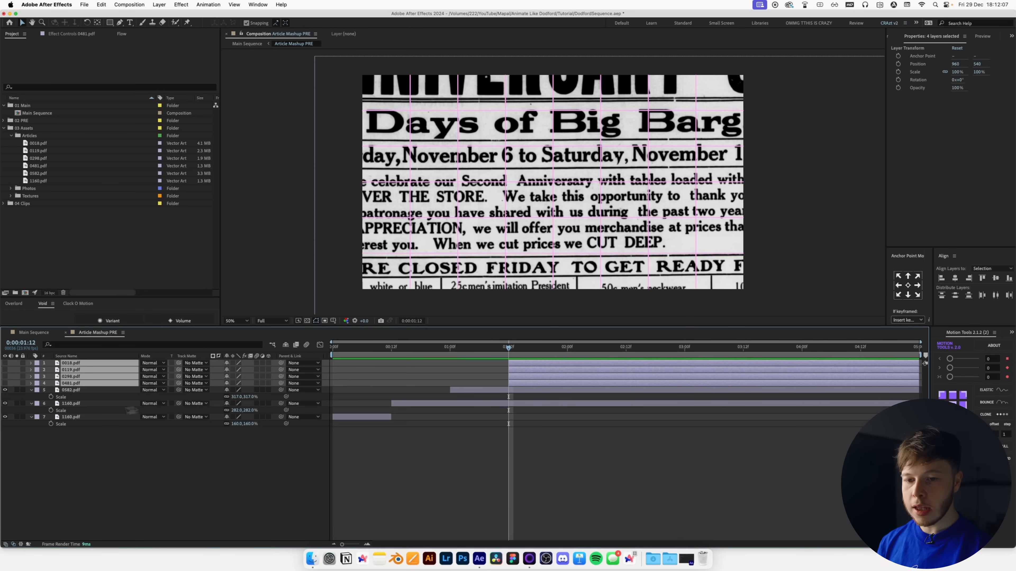
key(super+shift+a)
Make 0481.pdf visible at 295% scale and turn on continuous rasterization for all layers.
click(4, 383)
click(71, 383)
key(s)
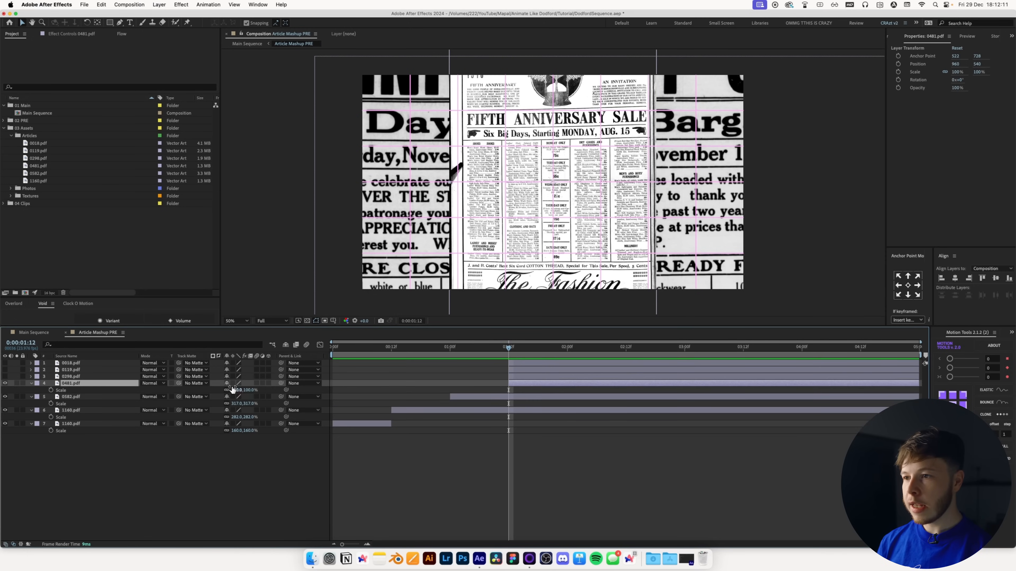
drag(233, 390, 514, 295)
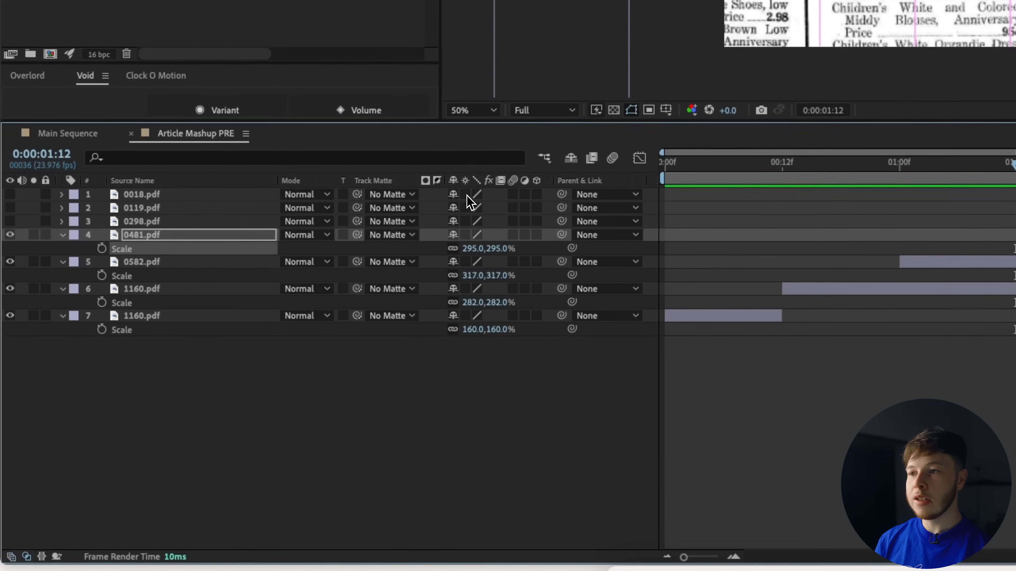
drag(466, 195, 468, 316)
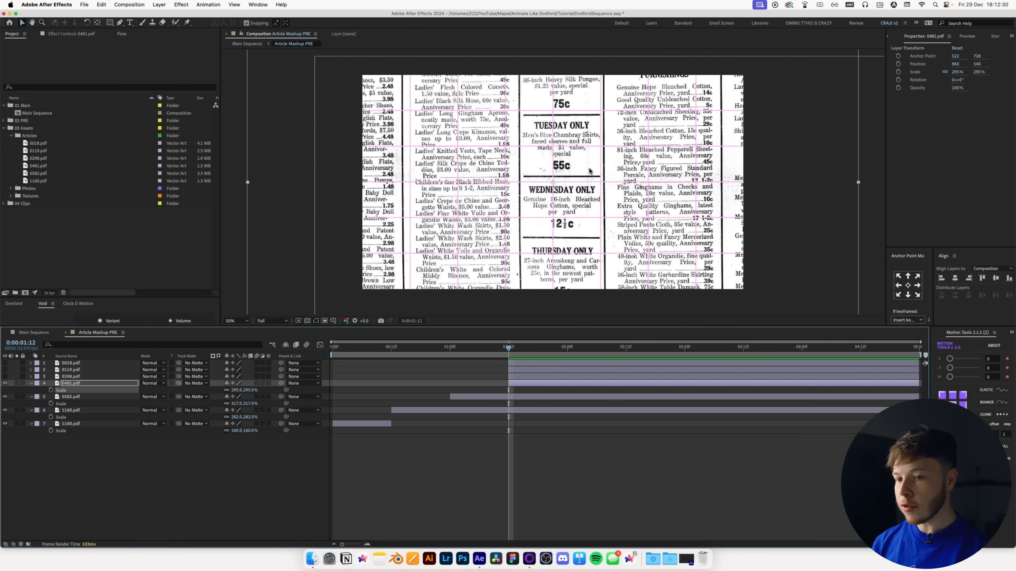
Scale 0481.pdf to 196% and position it at about 920, 1178 with the FIFTH ANNIVERSARY SALE headline centred.
click(544, 385)
drag(522, 184, 519, 370)
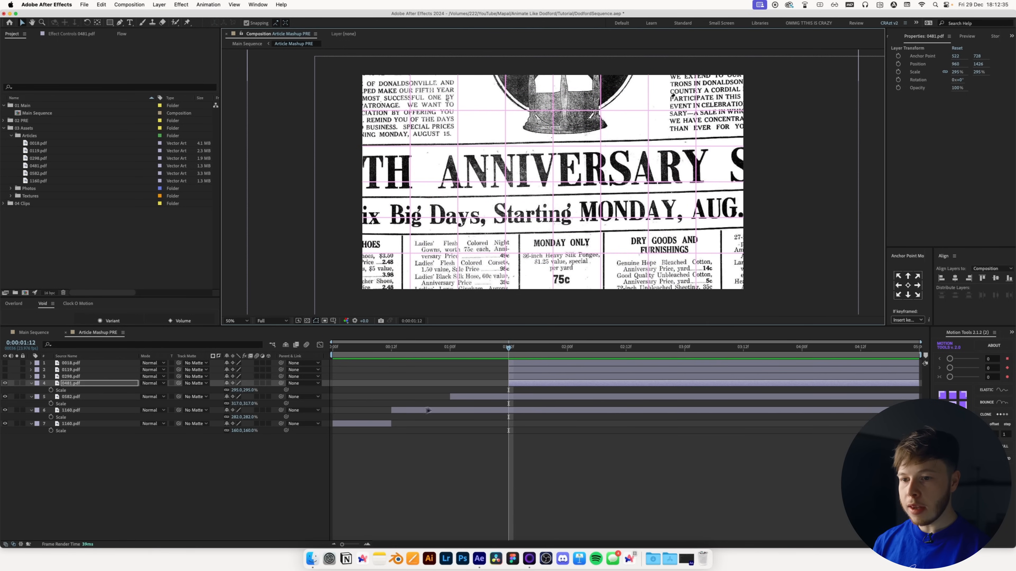
drag(234, 390, 200, 390)
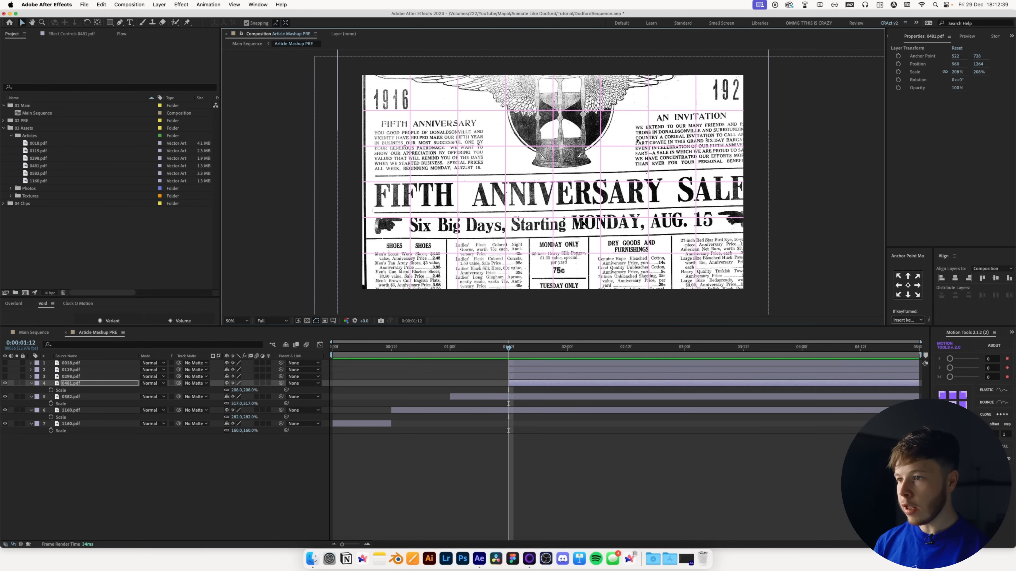
drag(582, 230, 582, 223)
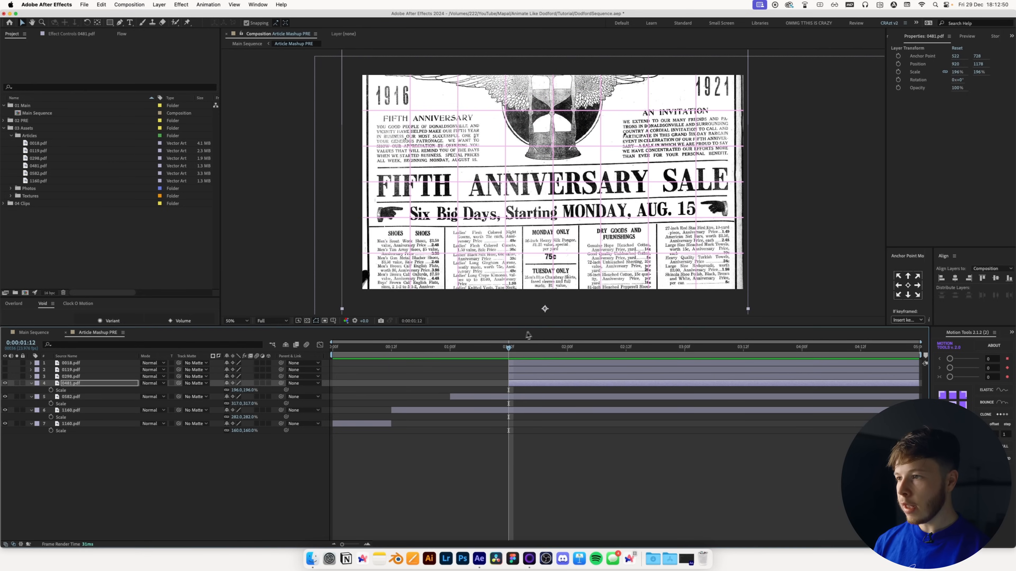
Trim the three article layers above 0481.pdf to start at 0:00:02:00.
drag(485, 348, 567, 363)
click(522, 378)
shift+click(520, 363)
click(86, 453)
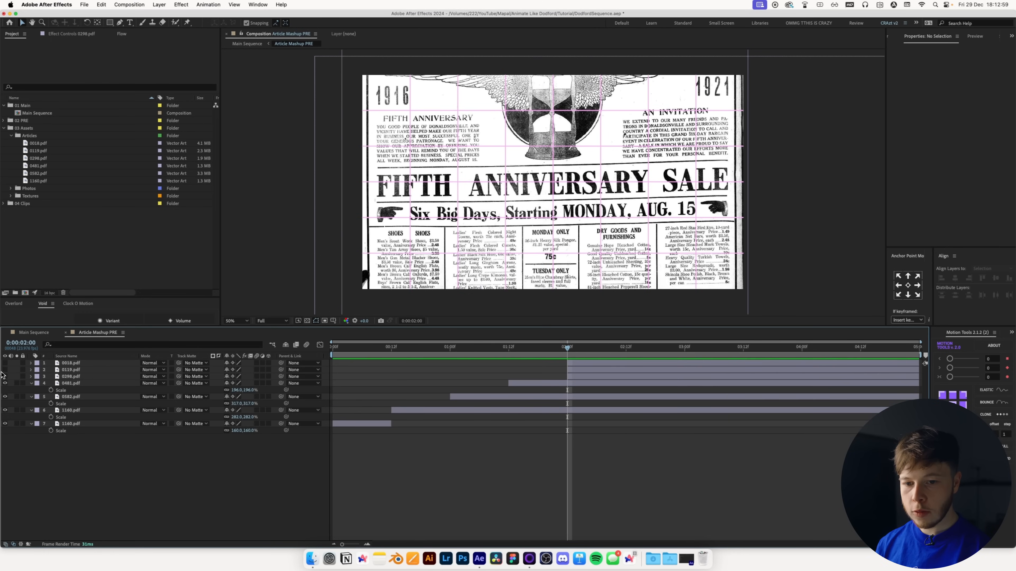
Try framing 0298.pdf by making it visible, scaling it to 243%, and moving it across different parts of the page.
click(5, 377)
click(70, 376)
key(s)
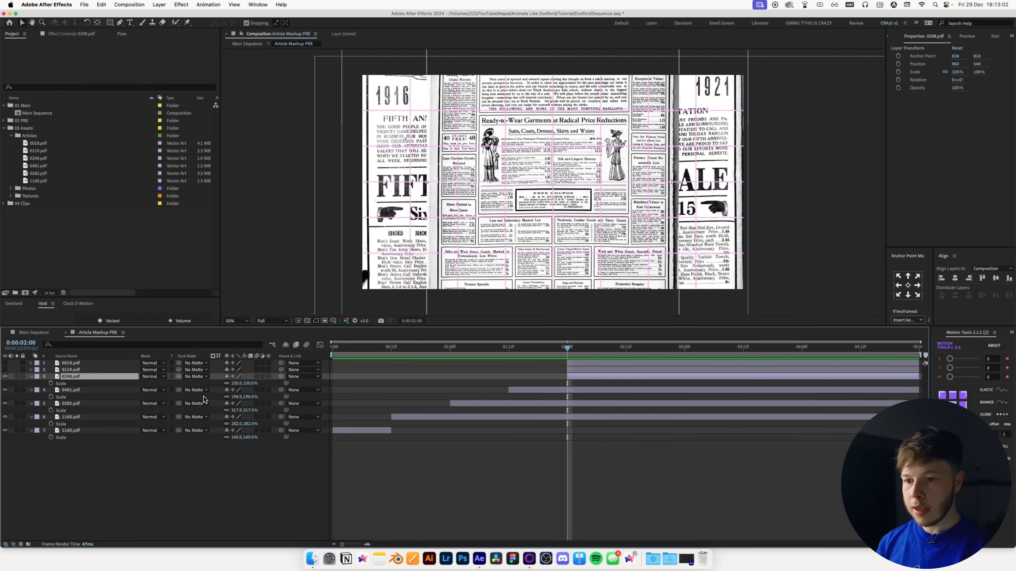
drag(239, 383, 272, 383)
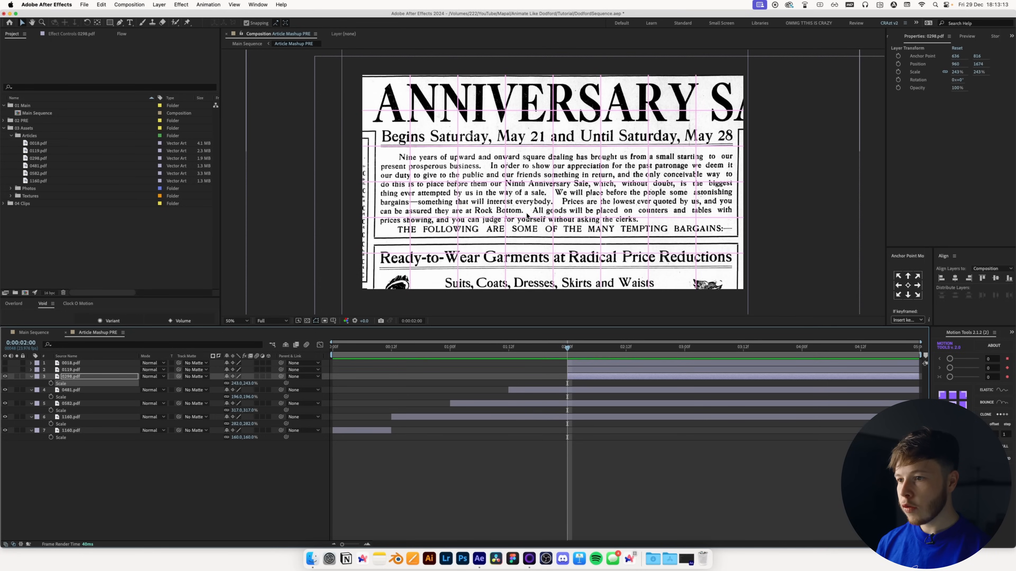
drag(528, 218, 536, 140)
drag(574, 201, 480, 96)
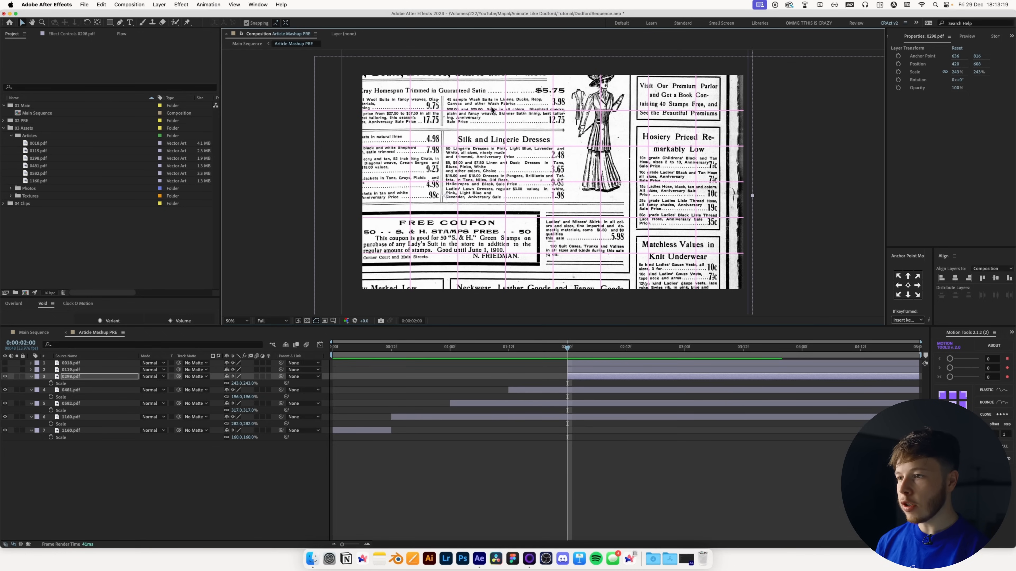
drag(570, 231, 572, 78)
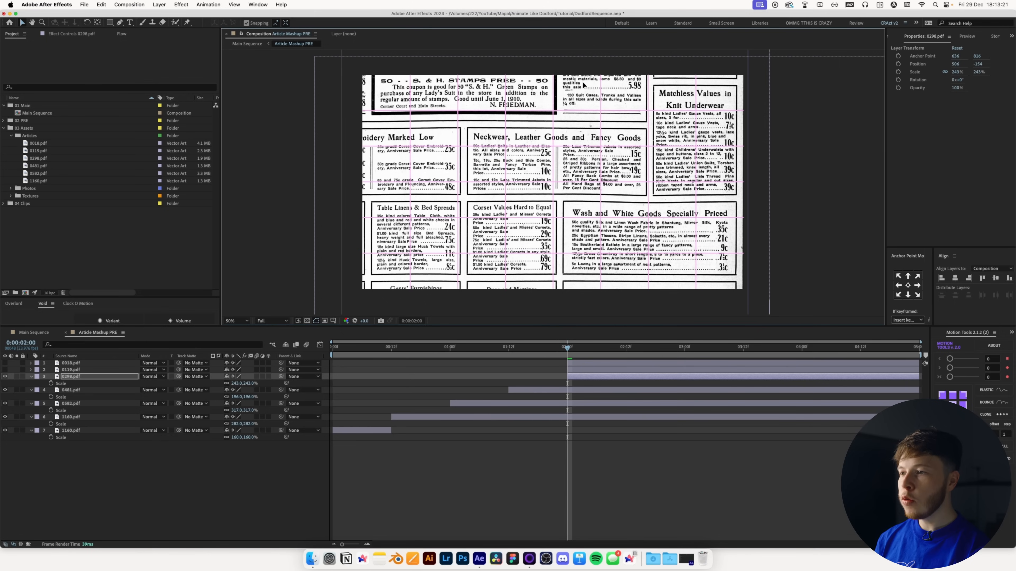
Delete the 0298.pdf layer and frame the ANNIVERSARY line of 0119.pdf at 346% scale in its place.
key(Delete)
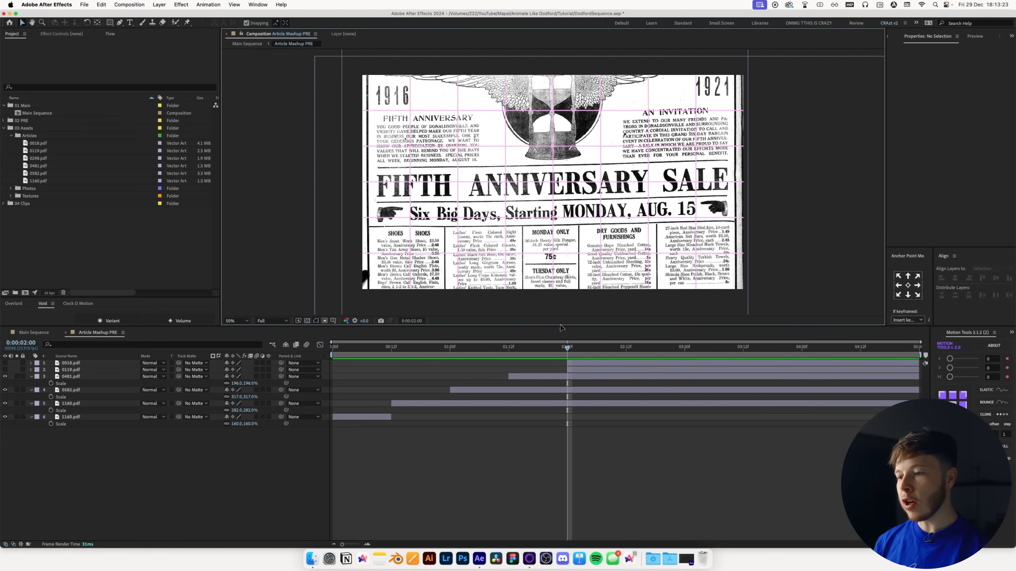
click(582, 348)
click(573, 369)
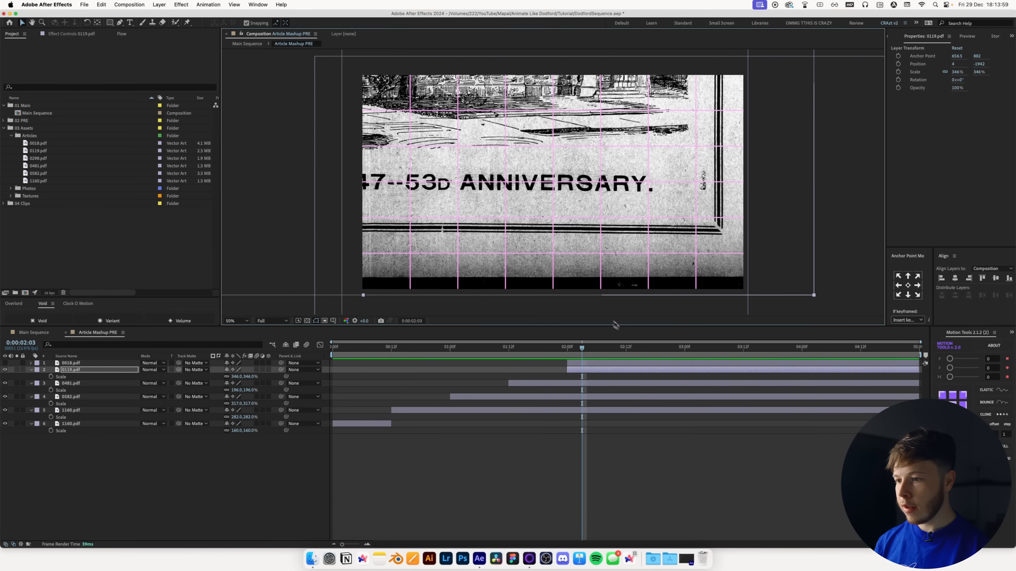
Try starting 0018.pdf at 0:00:02:12, and delete that layer from the composition.
drag(567, 369, 621, 366)
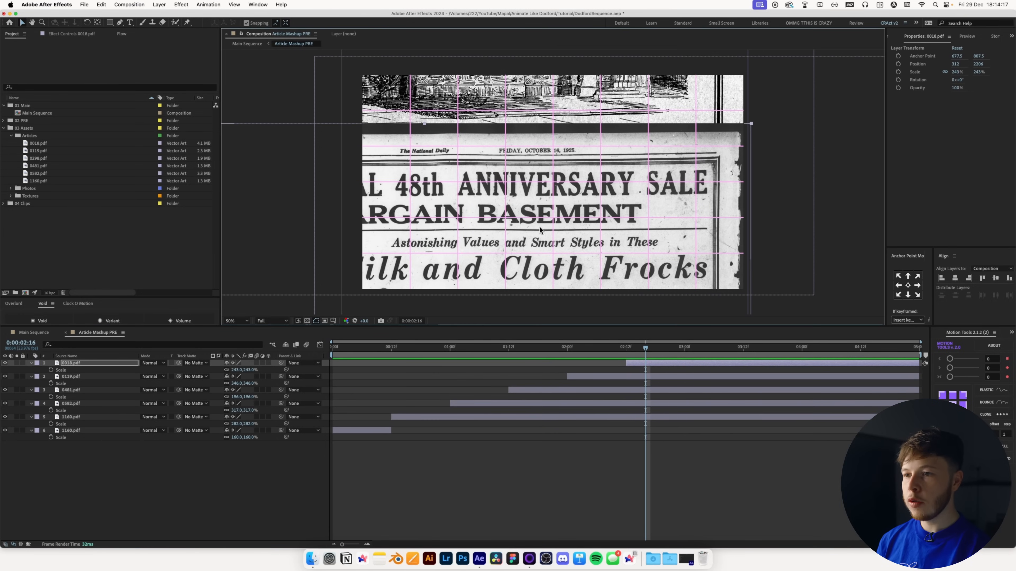
key(Delete)
key(Home)
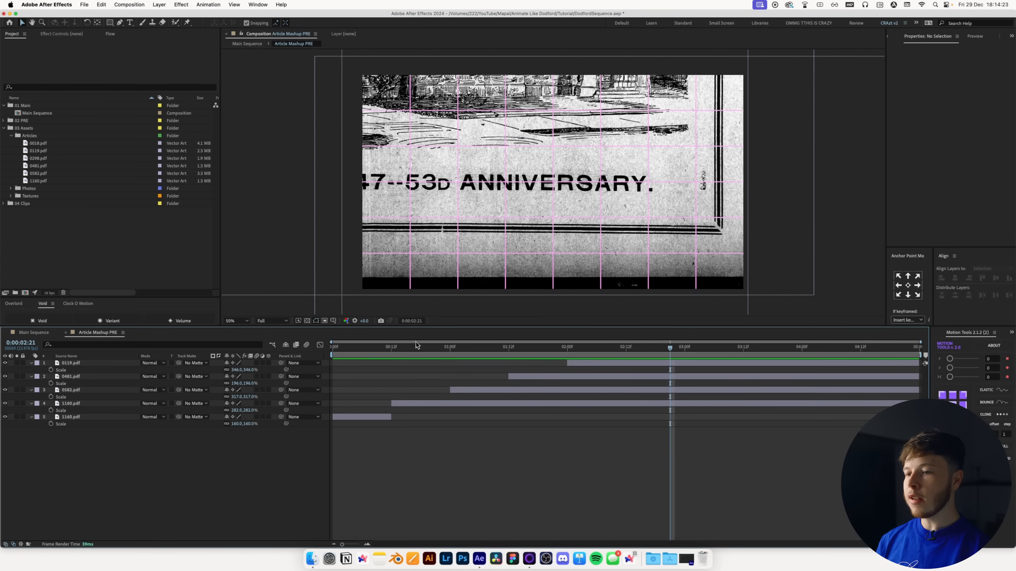
Scale the opening 1160.pdf clip to 180% and reposition it so its masthead fills the upper part of the frame.
key(space)
key(space)
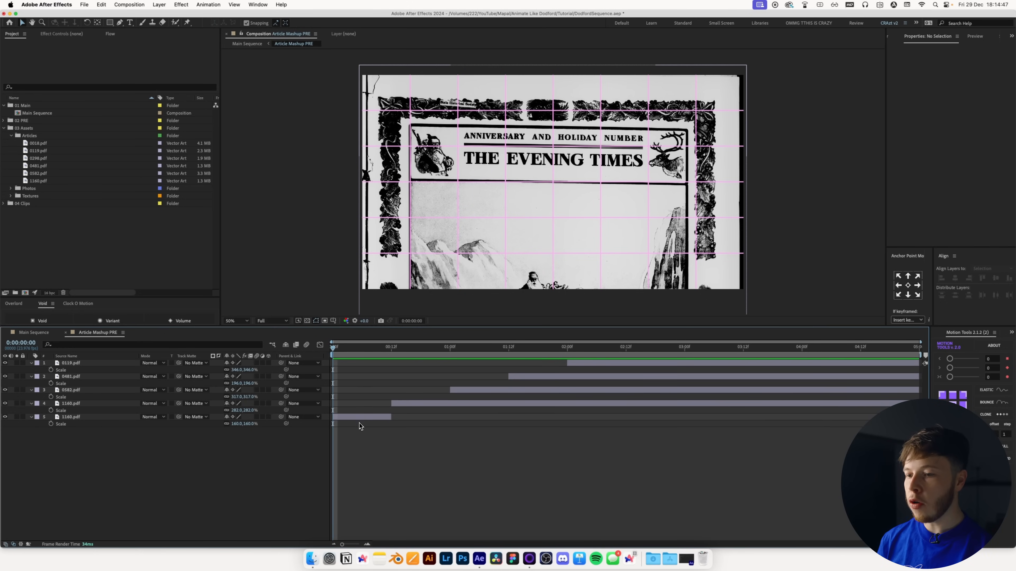
click(359, 418)
key(s)
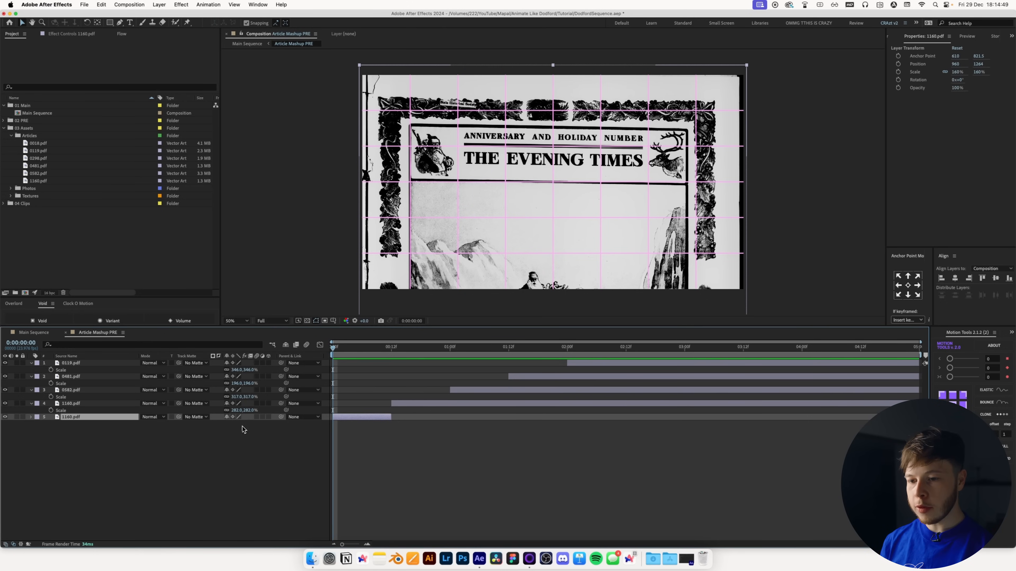
drag(237, 424, 250, 424)
drag(535, 219, 543, 271)
drag(243, 424, 254, 424)
drag(539, 220, 536, 264)
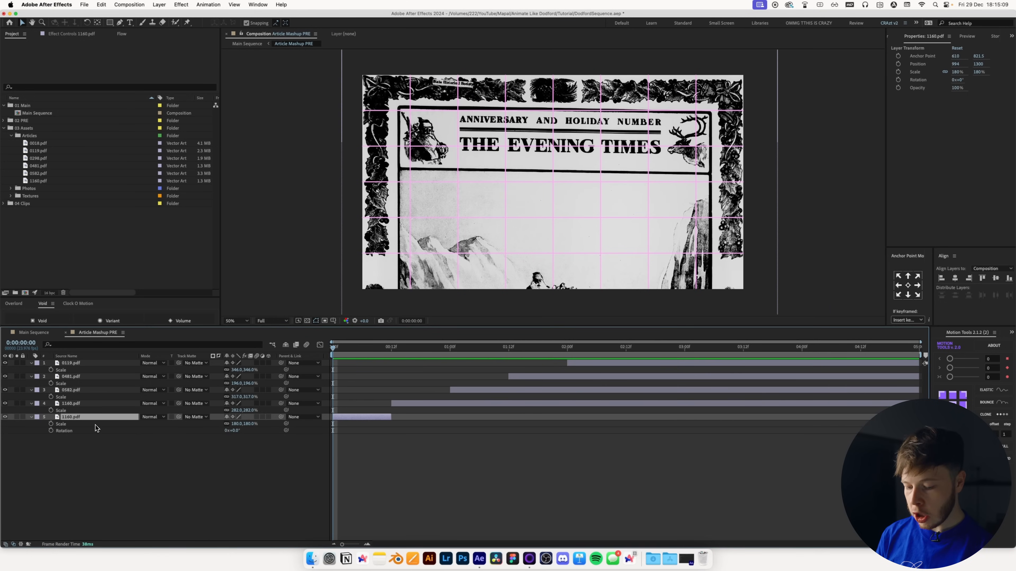
Set starting Position and Rotation keyframes on the opening 1160.pdf clip at 0:00:00:00.
click(51, 430)
key(shift+p)
click(51, 424)
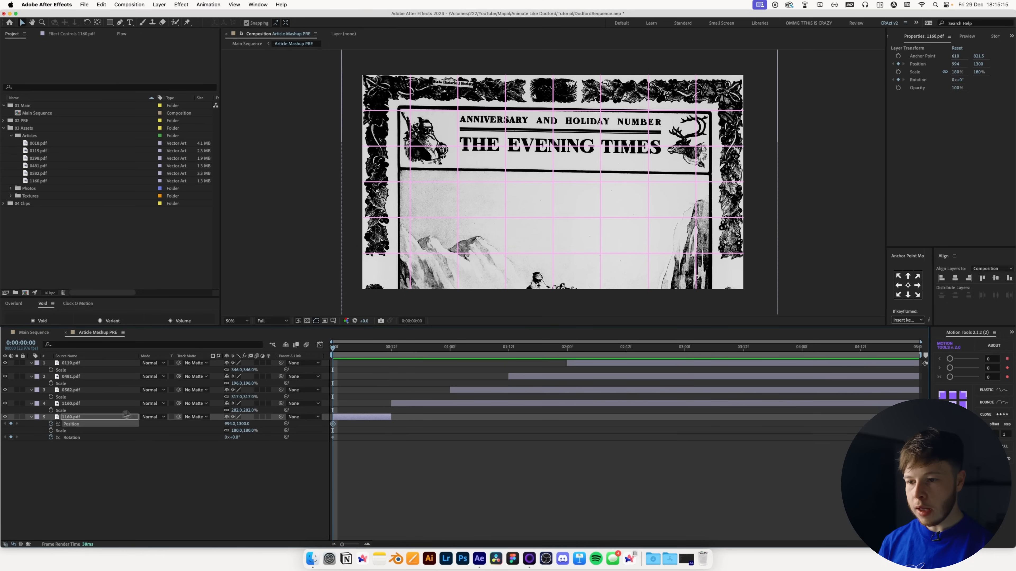
Keyframe the opening clip's end pose with -2° rotation and position 1040, 1283, and place both end keyframes at 0:00:00:16.
drag(352, 346, 391, 348)
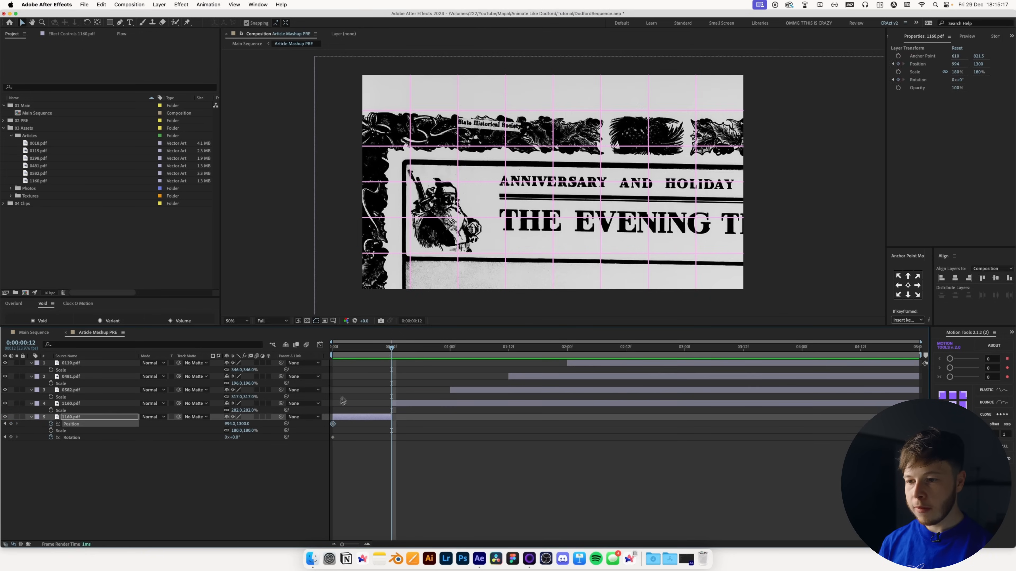
key(Page_Up)
click(235, 437)
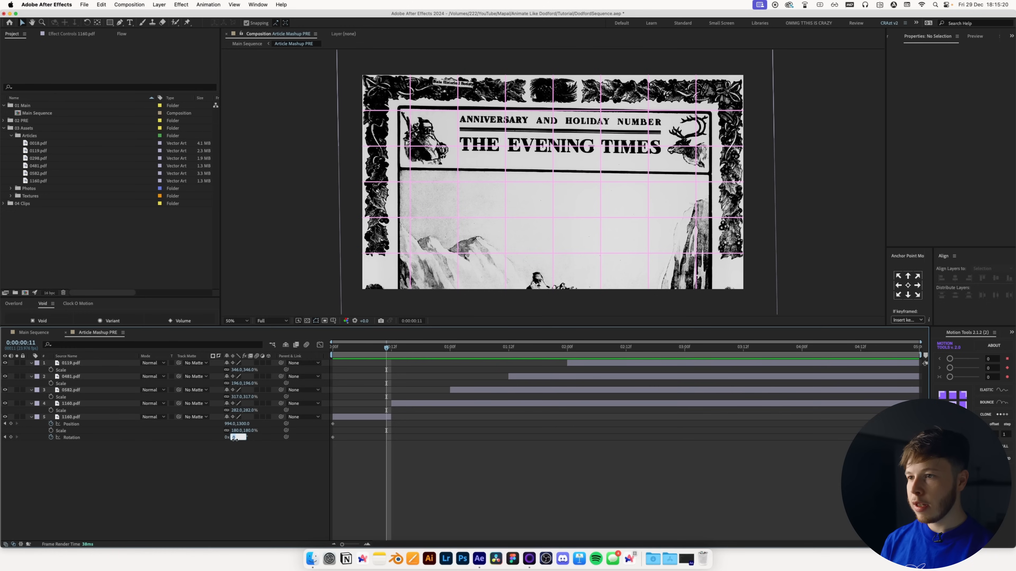
text(-2)
key(Return)
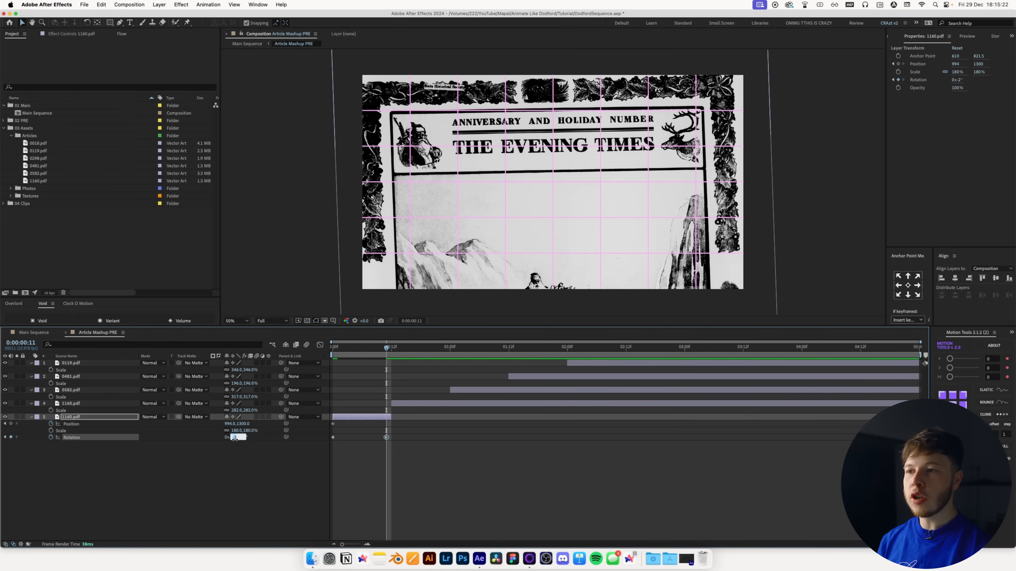
click(258, 491)
drag(241, 424, 409, 438)
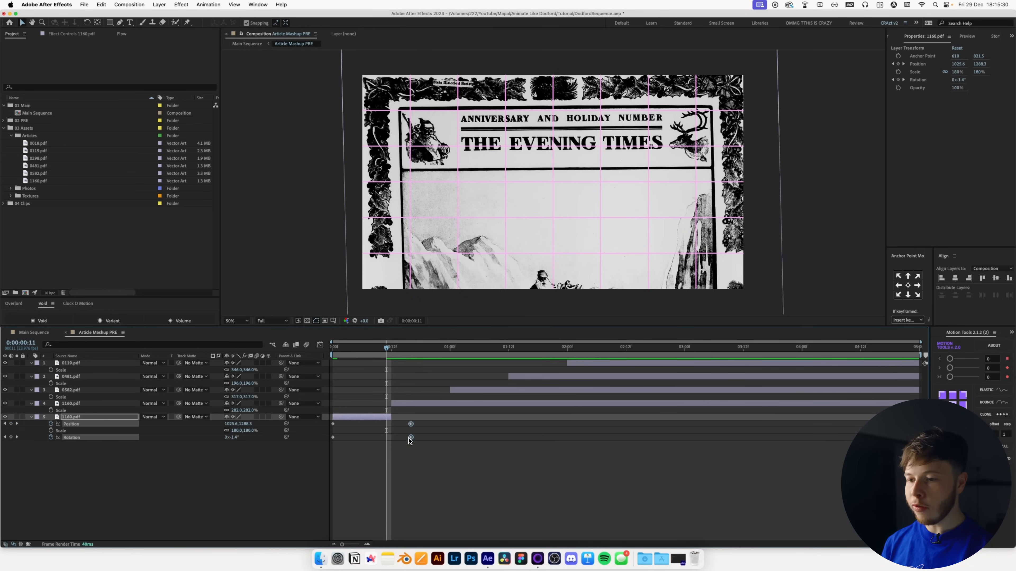
click(403, 455)
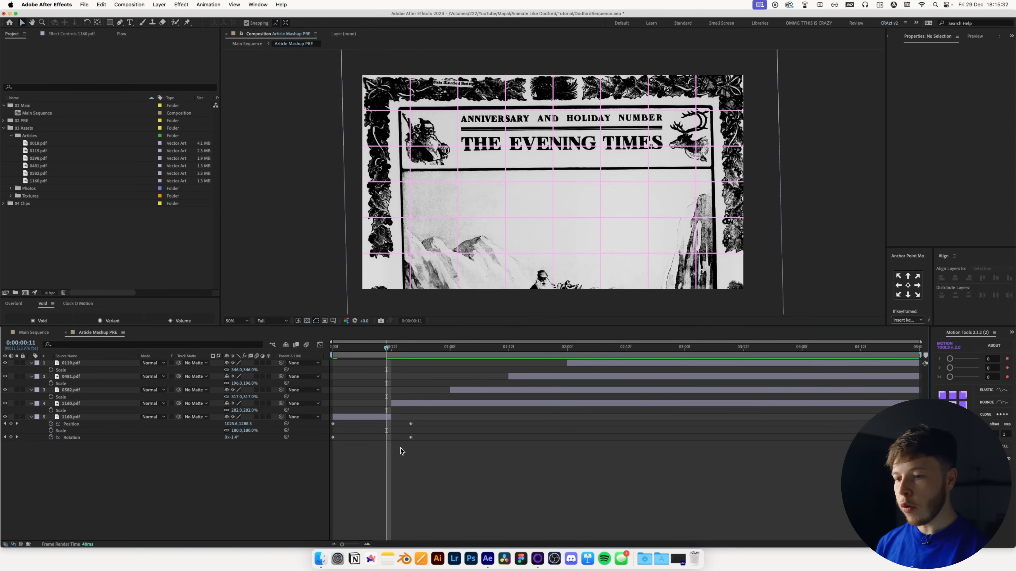
Shift the opening clip's starting Position and Rotation keyframes to before the beginning of the composition.
click(331, 347)
drag(333, 355, 362, 356)
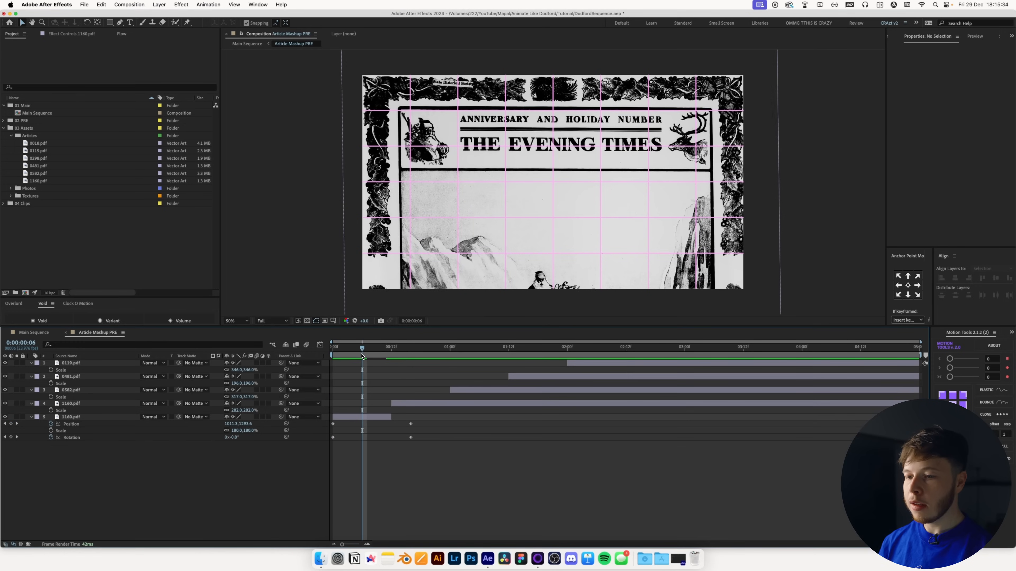
drag(341, 425, 316, 463)
key(Delete)
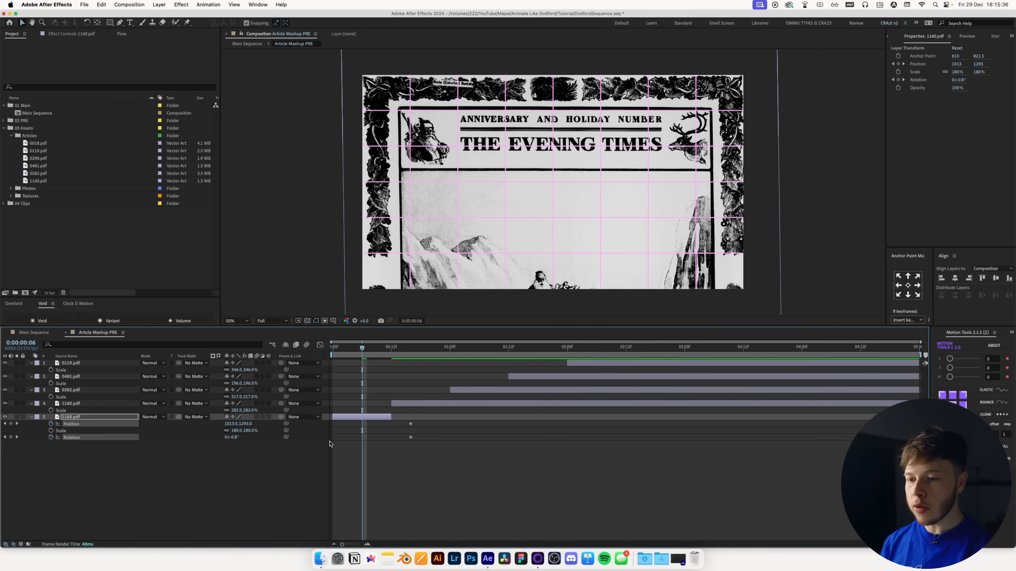
Move the opening clip's ending Position and Rotation keyframes to 0:00:01:03 and play back the drift from the start.
click(369, 470)
drag(348, 349, 328, 355)
key(space)
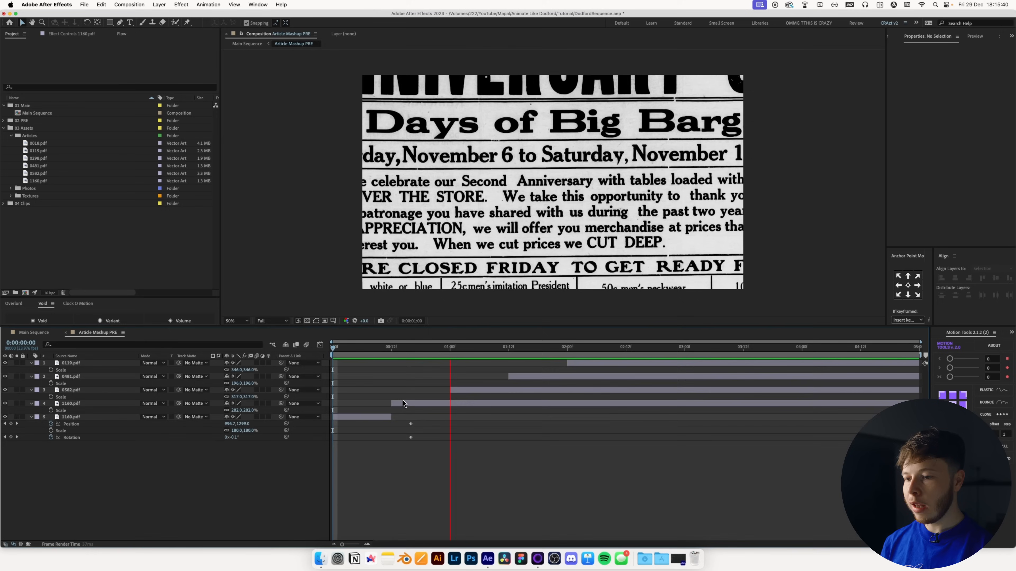
key(space)
drag(436, 449, 464, 425)
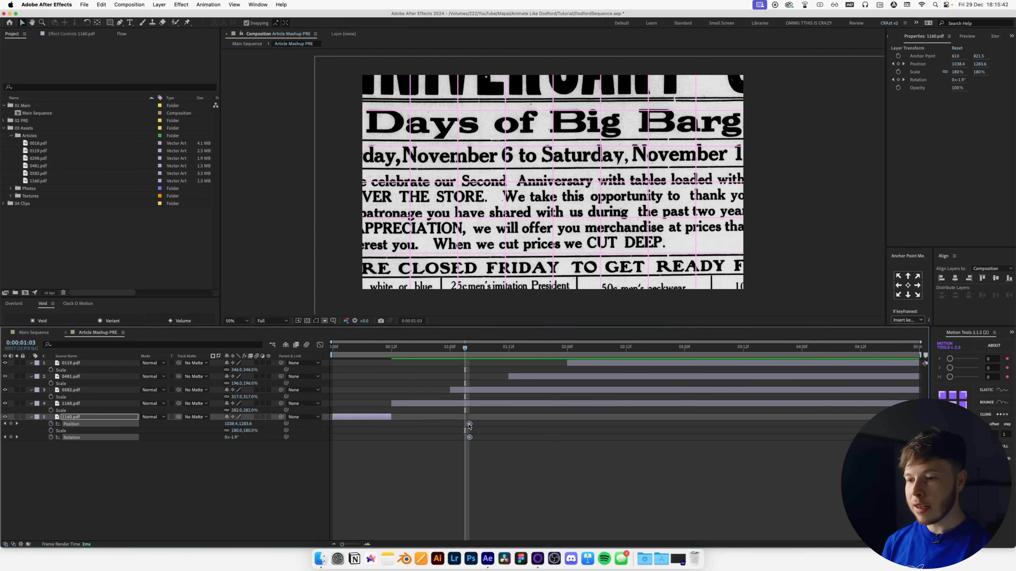
drag(354, 349, 330, 352)
key(space)
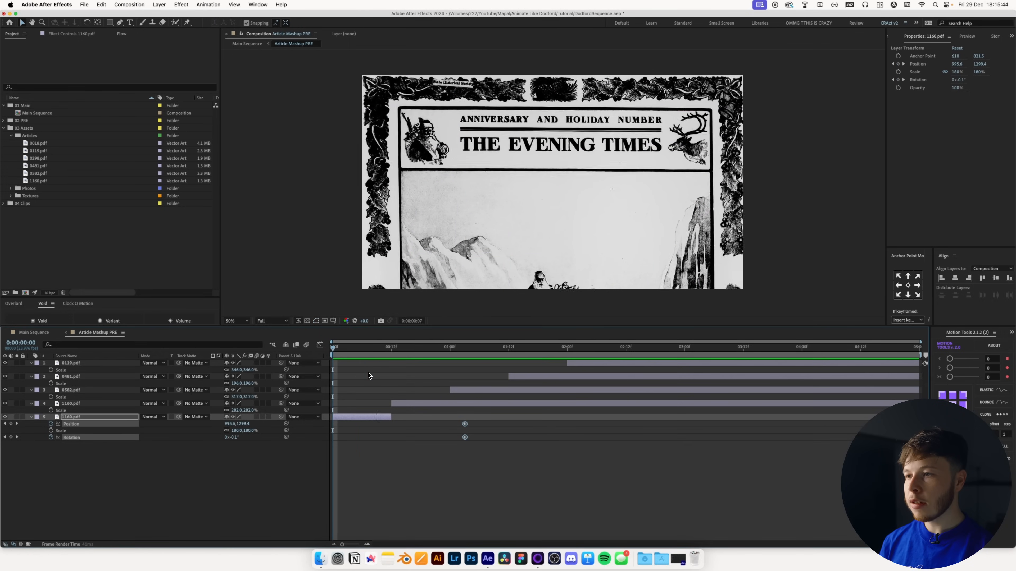
key(space)
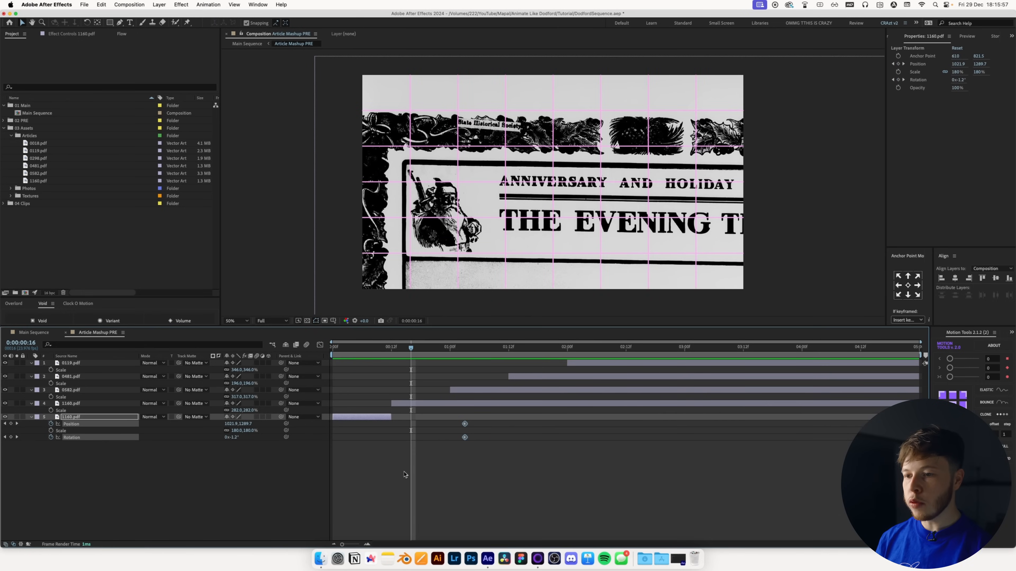
Hide the grid overlay and set the Pen tool's stroke to solid yellow FFE300 with no layer selected.
click(399, 476)
key(alt+apostrophe)
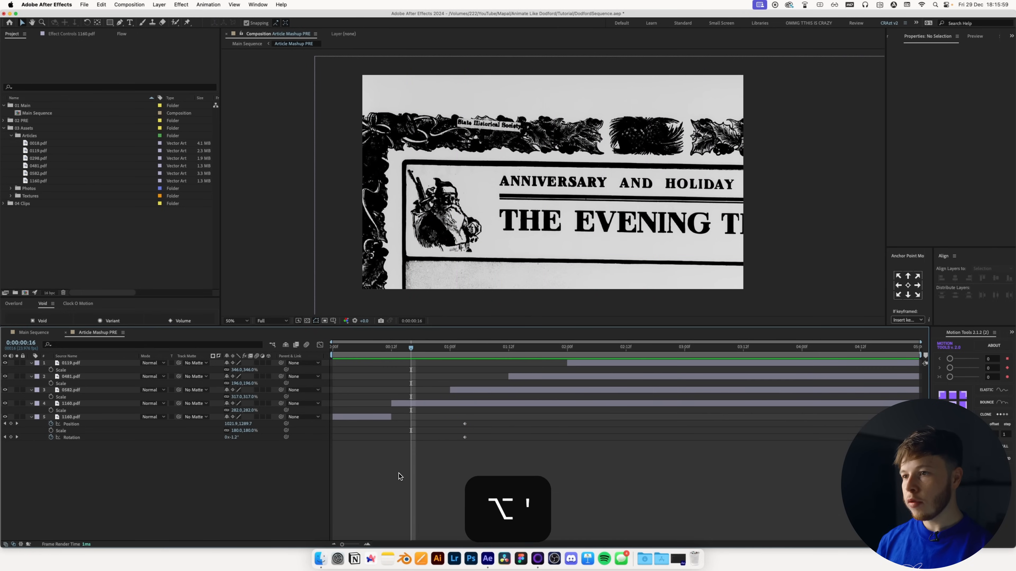
key(g)
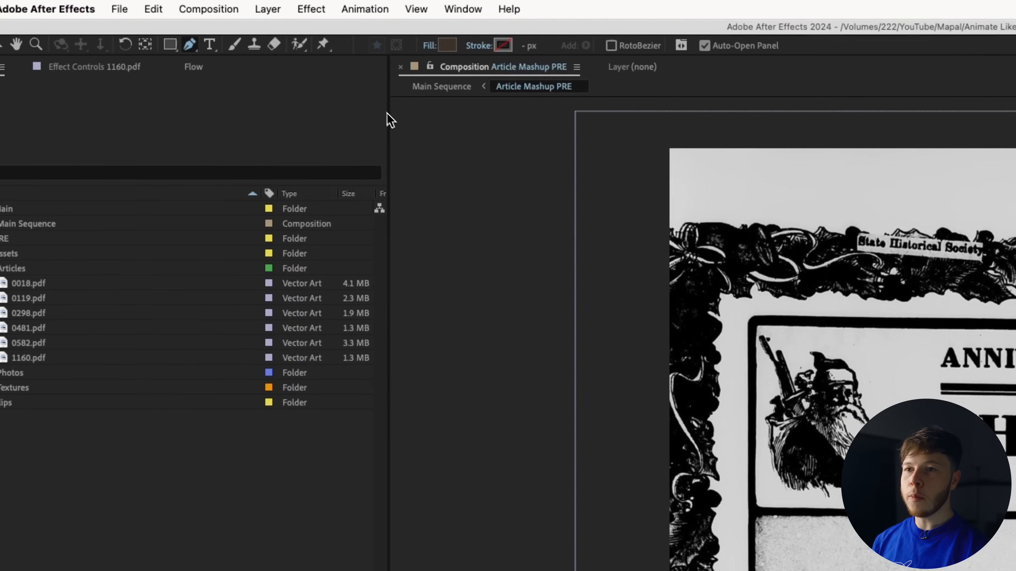
click(388, 46)
click(499, 276)
click(519, 449)
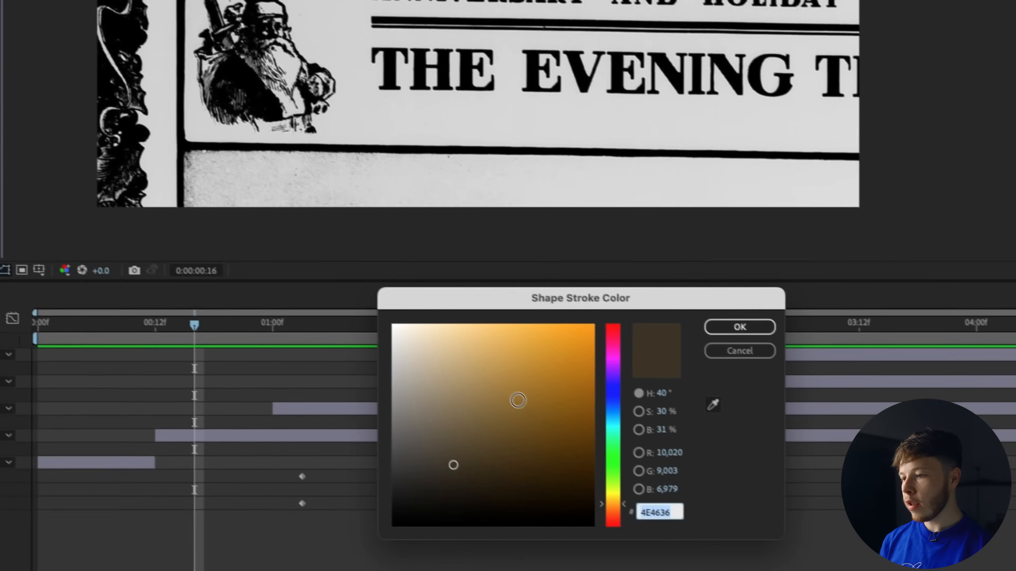
drag(518, 449, 521, 449)
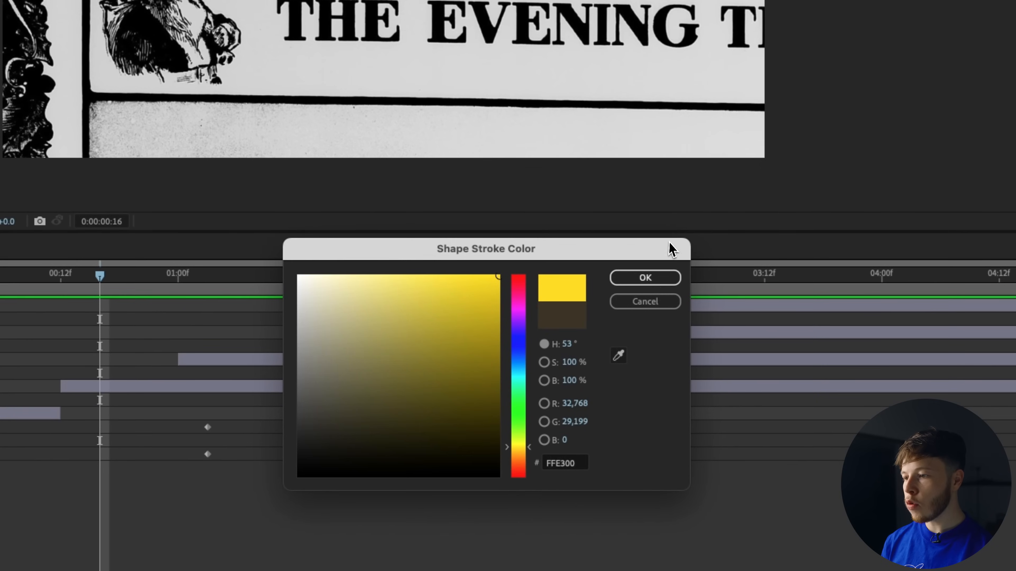
click(658, 283)
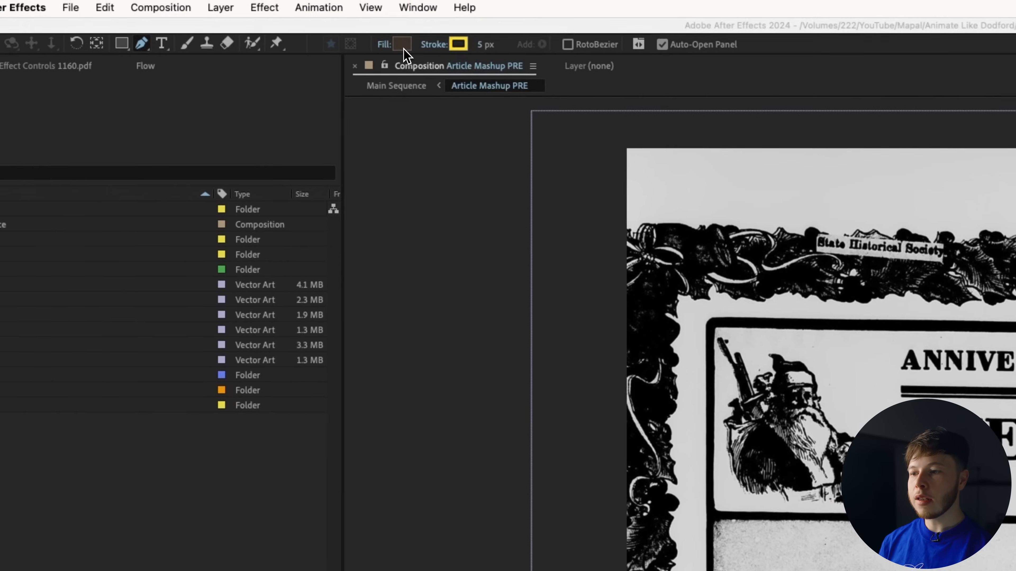
Set the fill for new shapes to None.
click(403, 49)
click(921, 468)
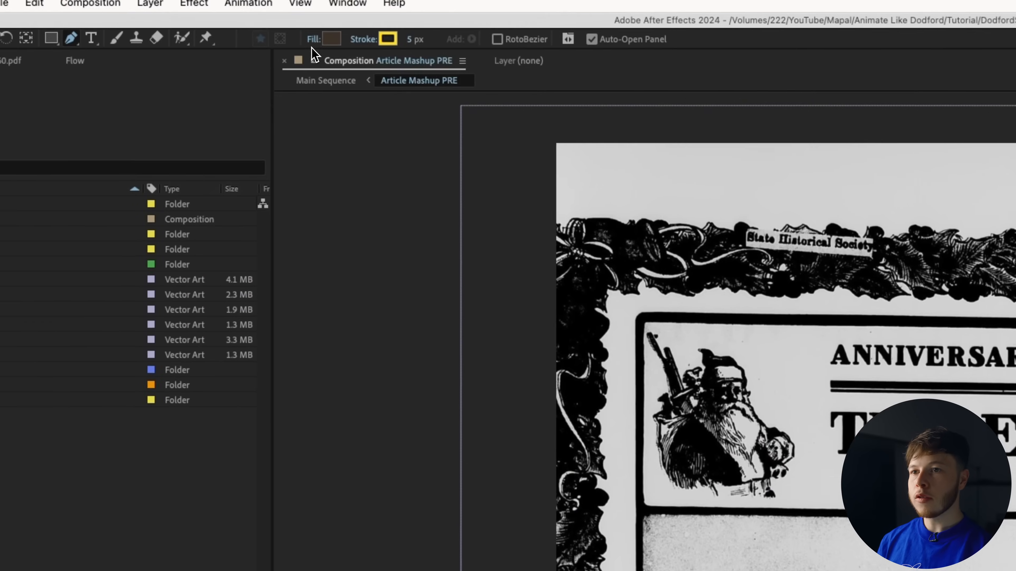
click(310, 38)
click(762, 514)
key(Return)
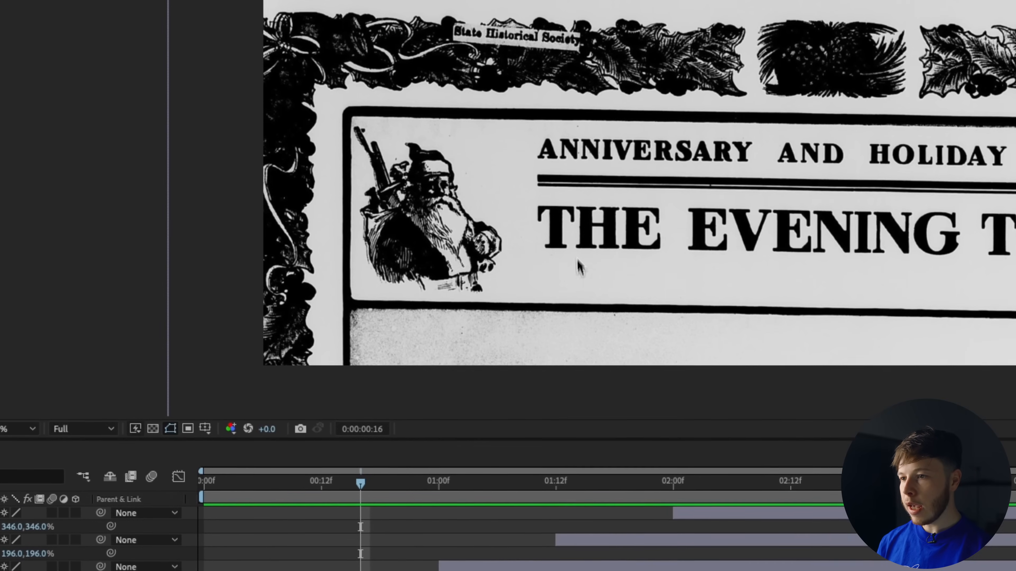
Draw a straight highlight line across the word ANNIVERSARY, with a 69 px stroke and the Multiply blending mode.
click(528, 149)
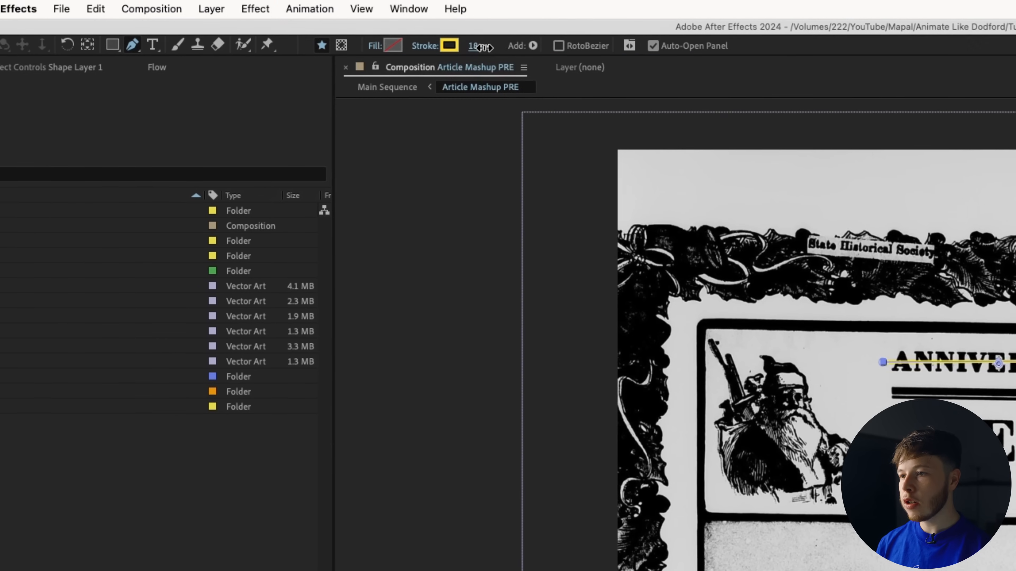
drag(482, 48, 507, 46)
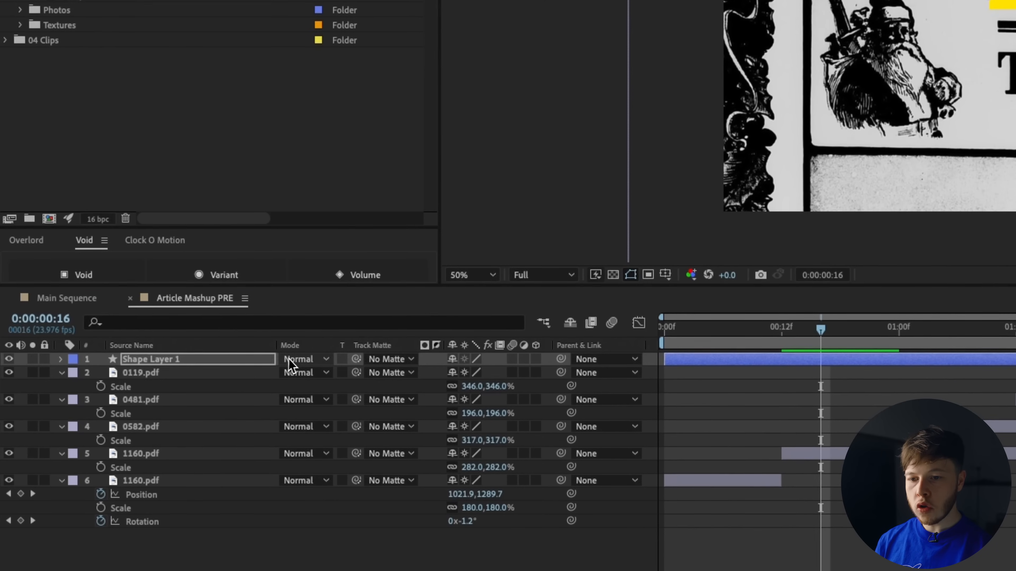
click(296, 360)
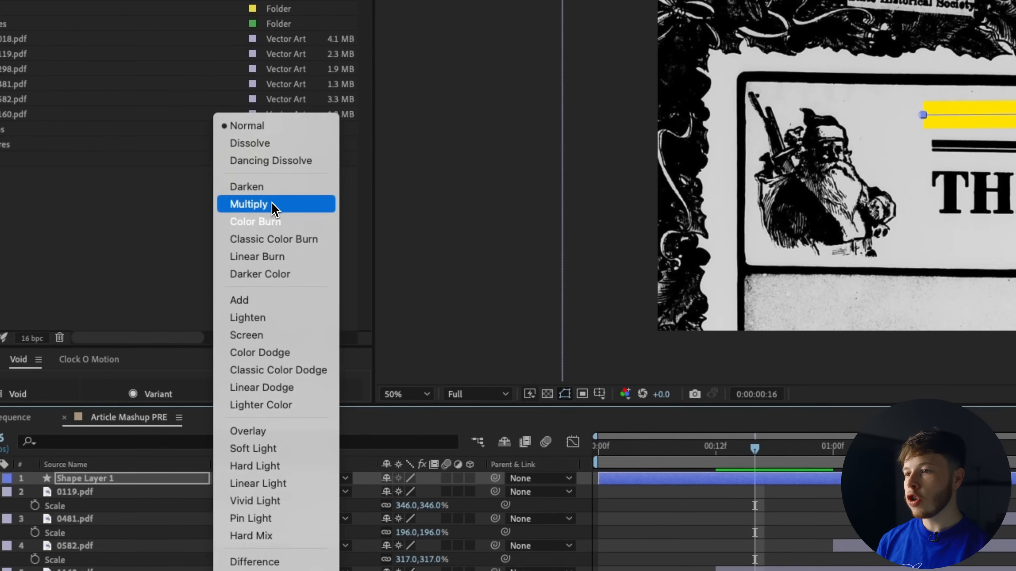
click(316, 81)
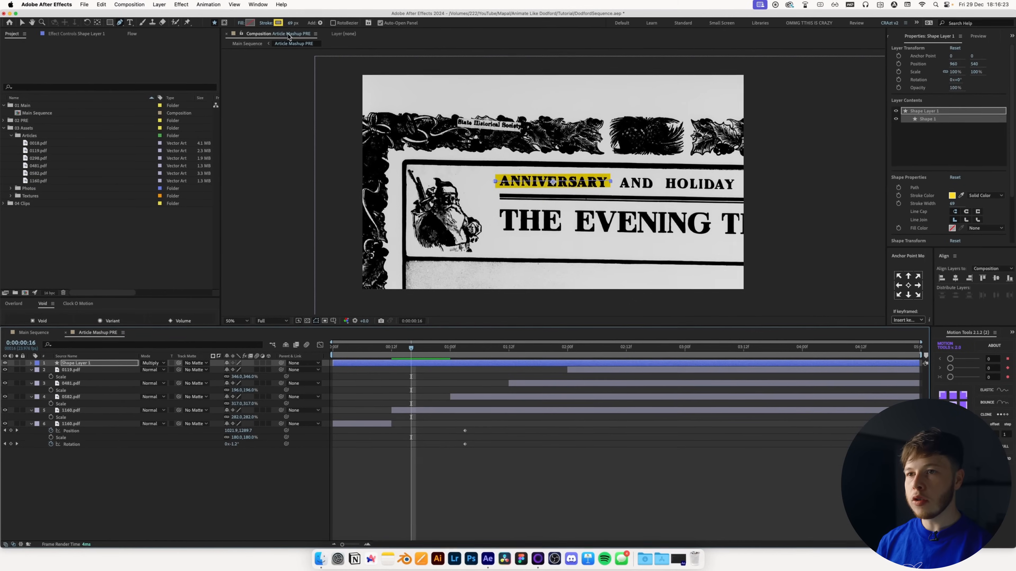
Try changing the highlight's stroke colour to red FF0000.
click(288, 12)
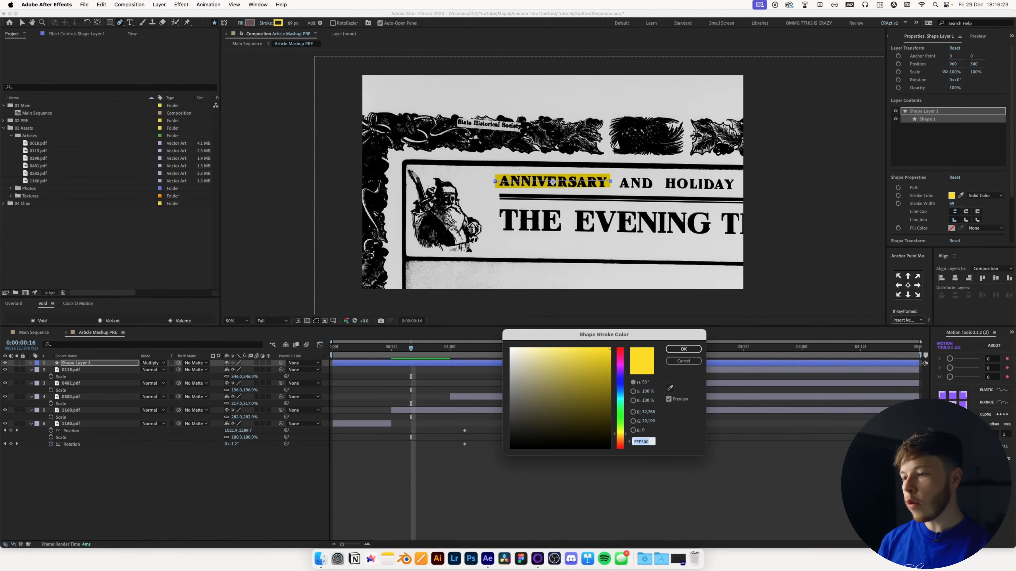
drag(582, 349, 571, 342)
mouse_move(621, 374)
mouse_down()
mouse_move(624, 361)
mouse_move(623, 407)
mouse_move(629, 342)
mouse_up()
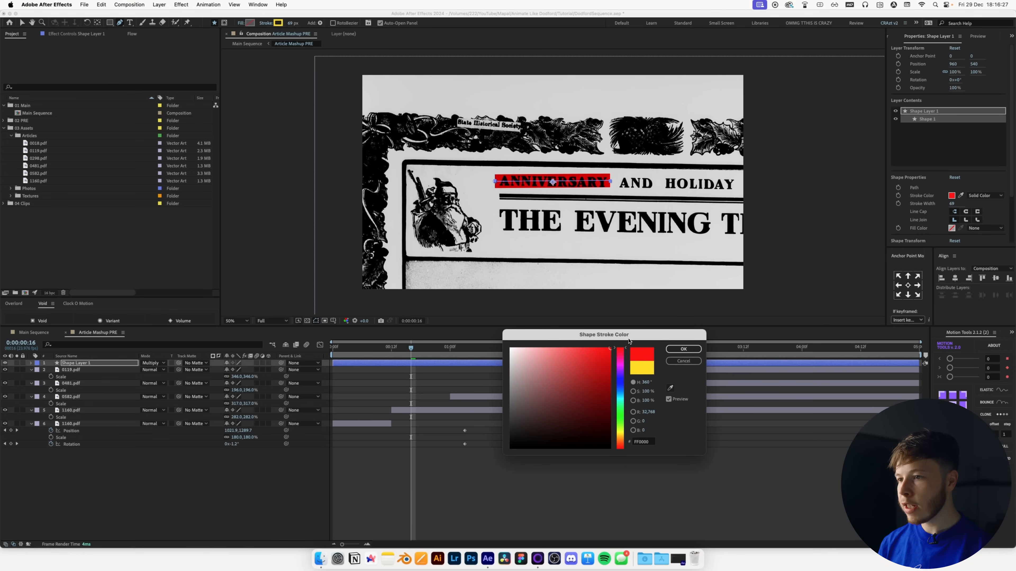
click(676, 363)
Add Trim Paths to the highlight shape layer.
click(125, 363)
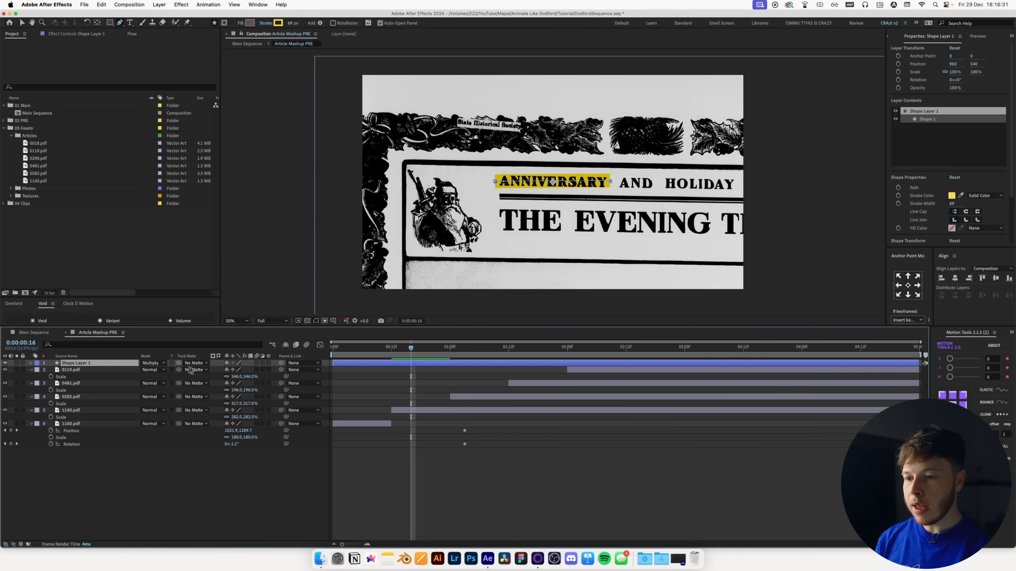
click(32, 363)
click(264, 370)
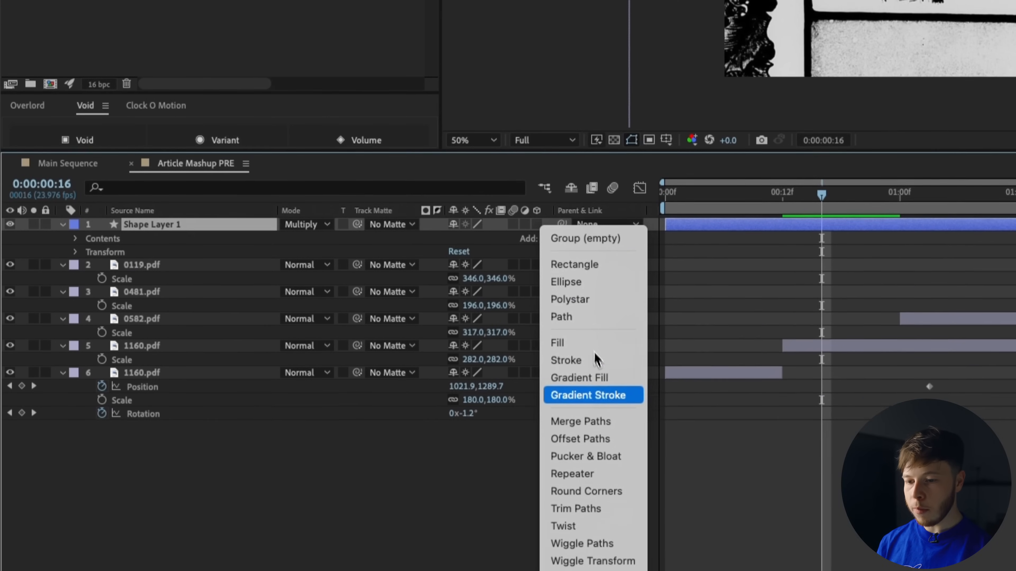
click(599, 509)
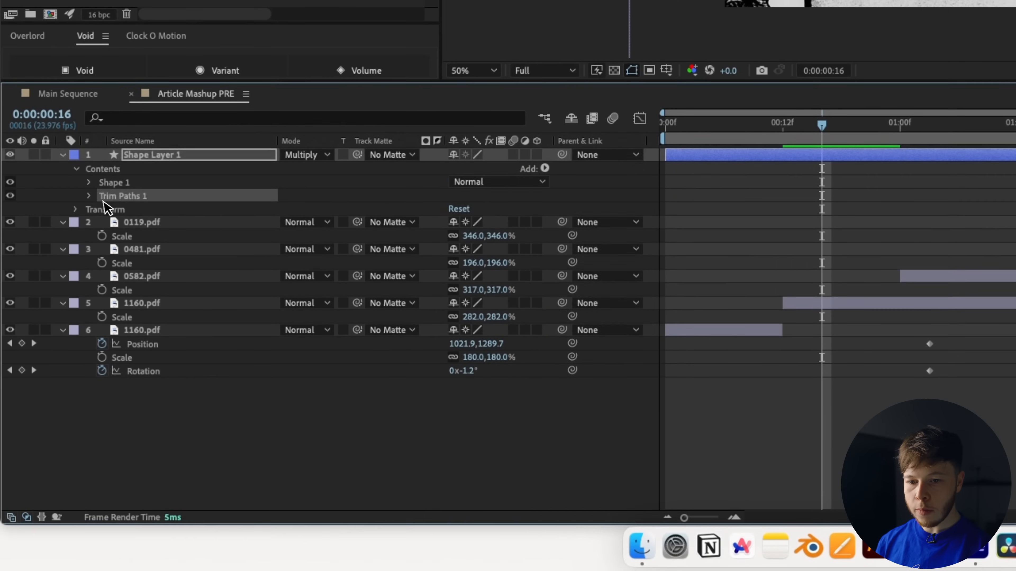
Animate the Trim Paths End value up to 100% between 0:00:00:12 and 0:00:00:21, and scrub through the highlight reveal.
click(88, 196)
click(115, 287)
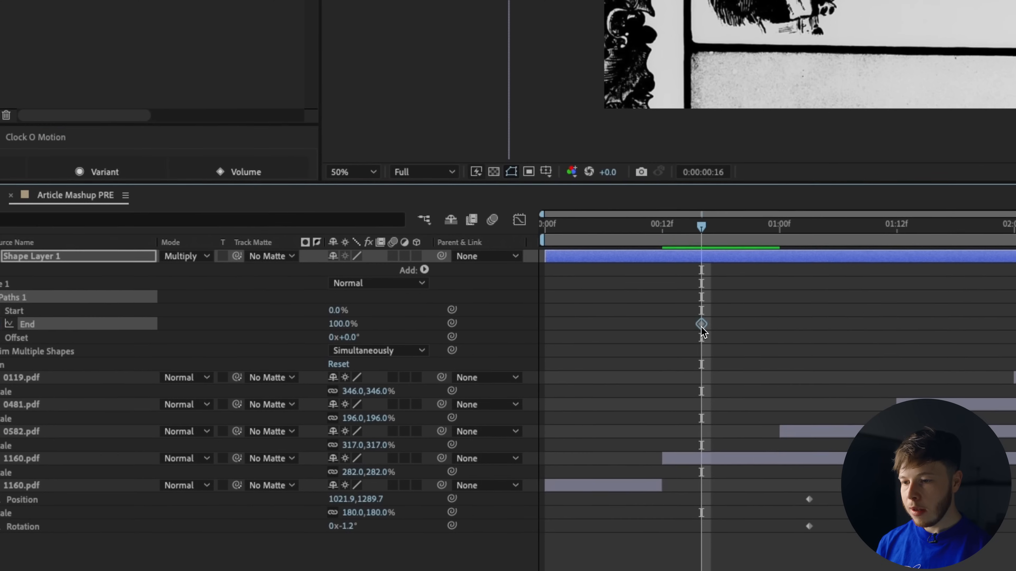
drag(822, 287, 865, 288)
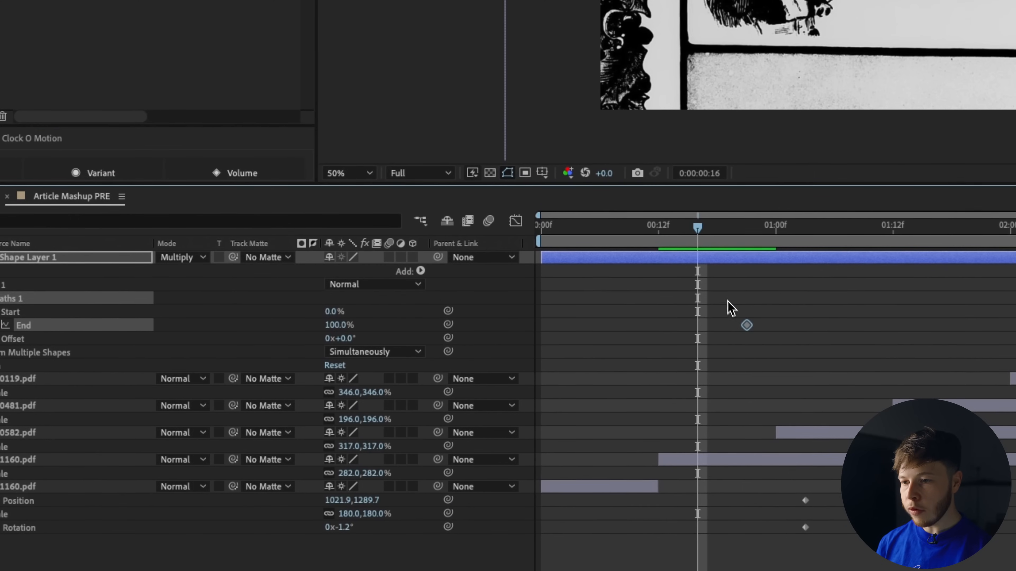
drag(685, 247, 672, 245)
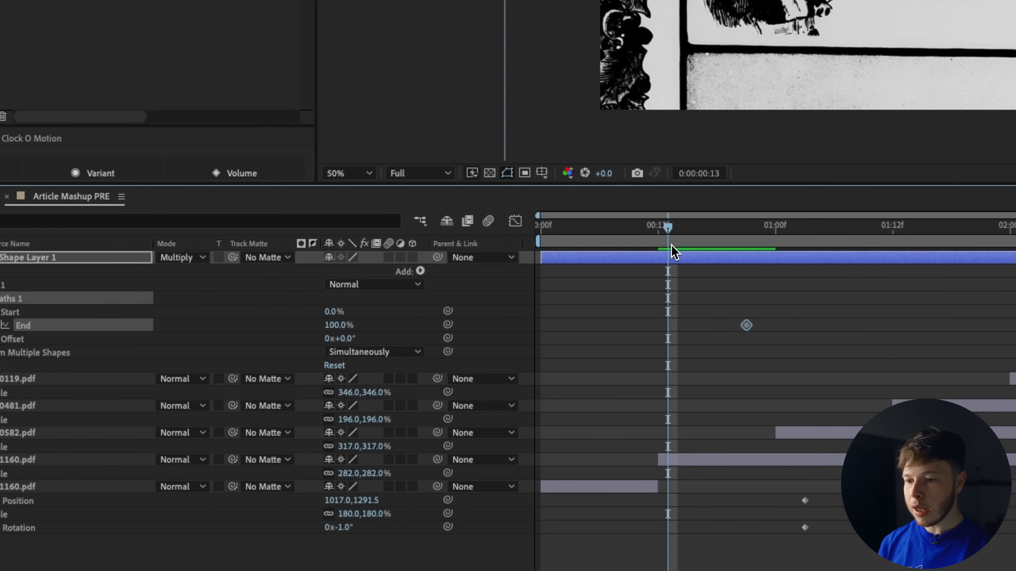
drag(332, 325, 246, 327)
drag(667, 326, 663, 331)
drag(581, 240, 699, 249)
drag(445, 359, 450, 358)
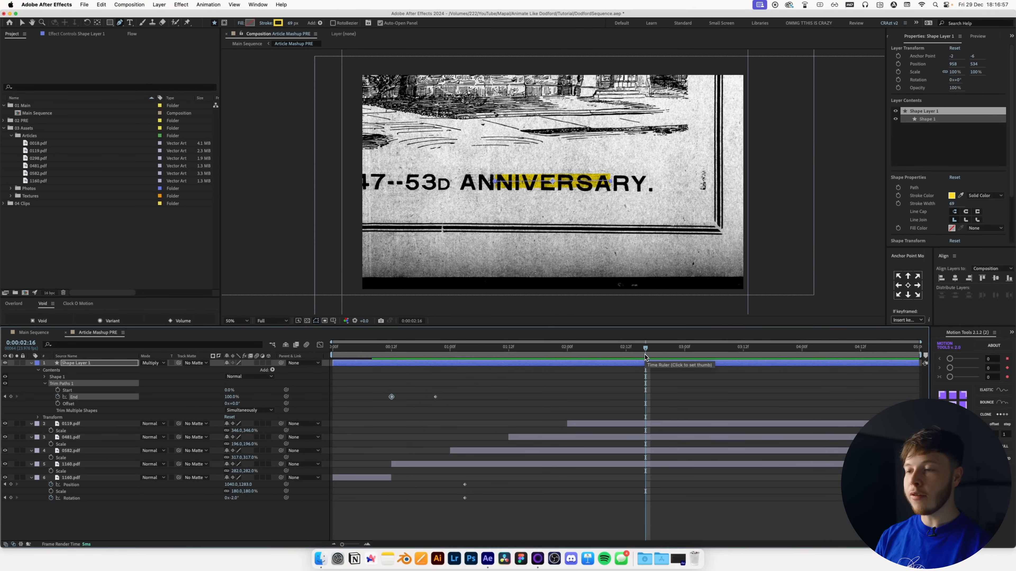
Split the highlight shape layer at 0:00:01:00 and remove the Trim Paths End keyframes from the second part.
click(450, 347)
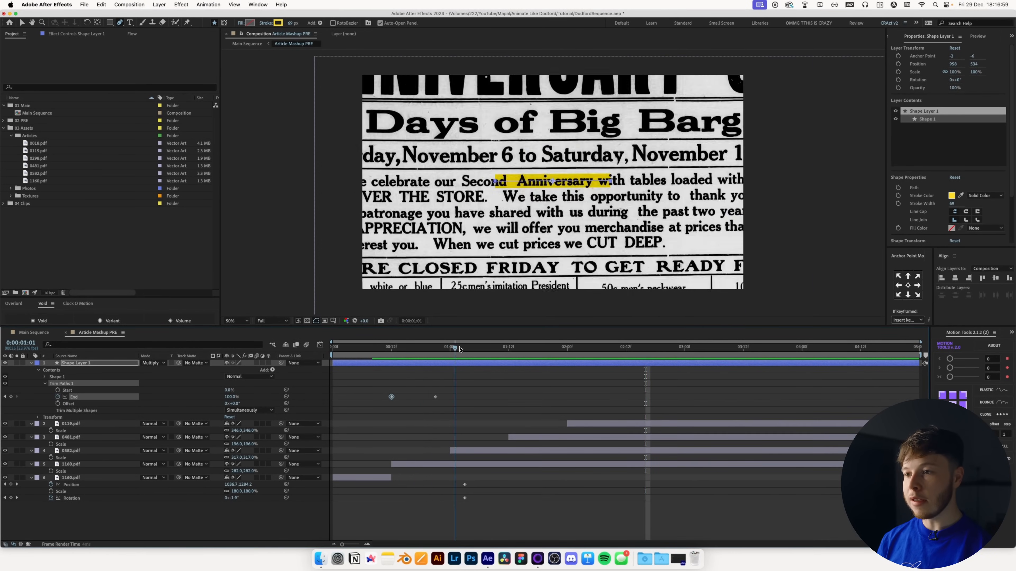
drag(491, 349, 450, 348)
click(468, 365)
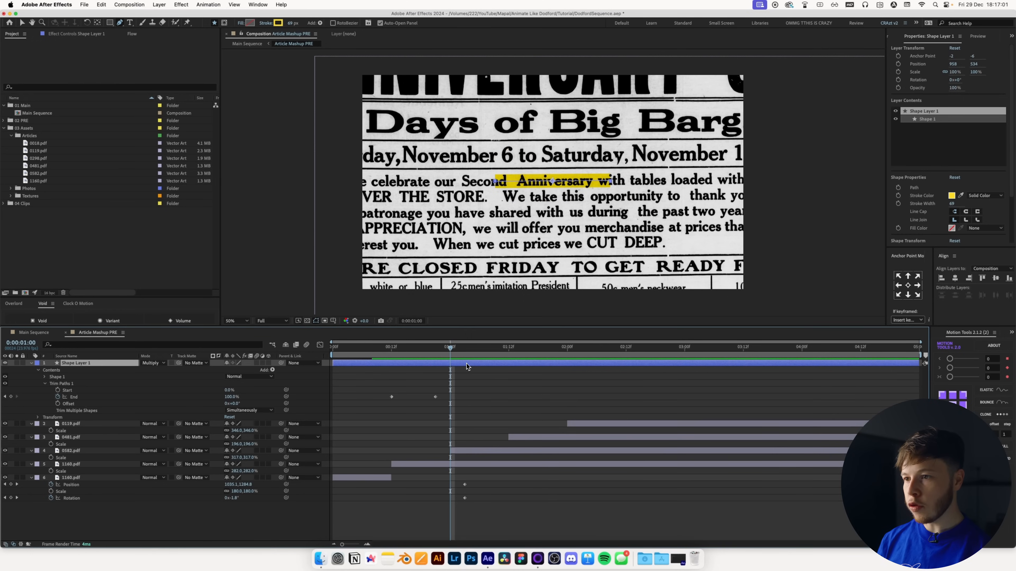
key(super+shift+d)
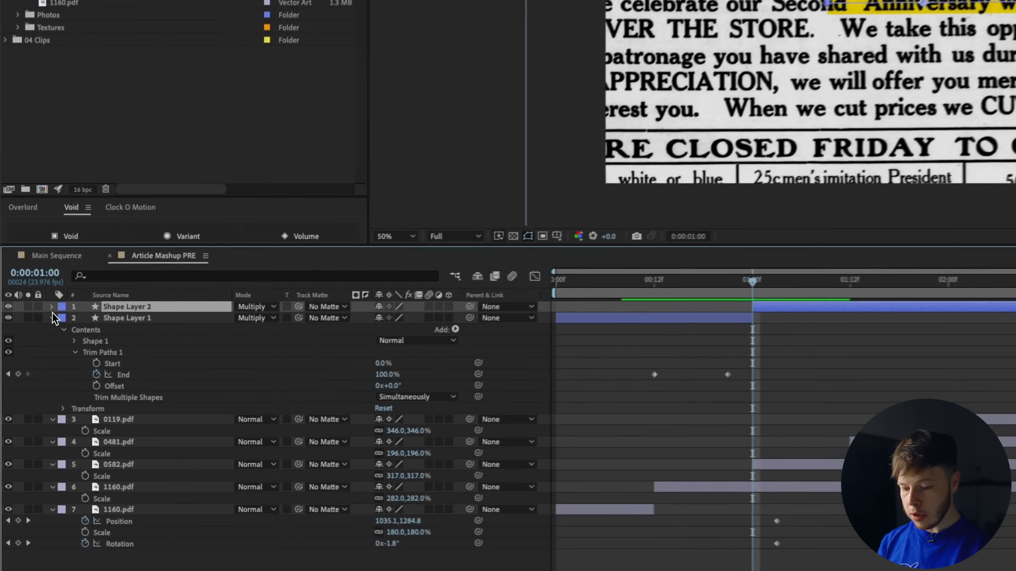
key(u)
click(115, 296)
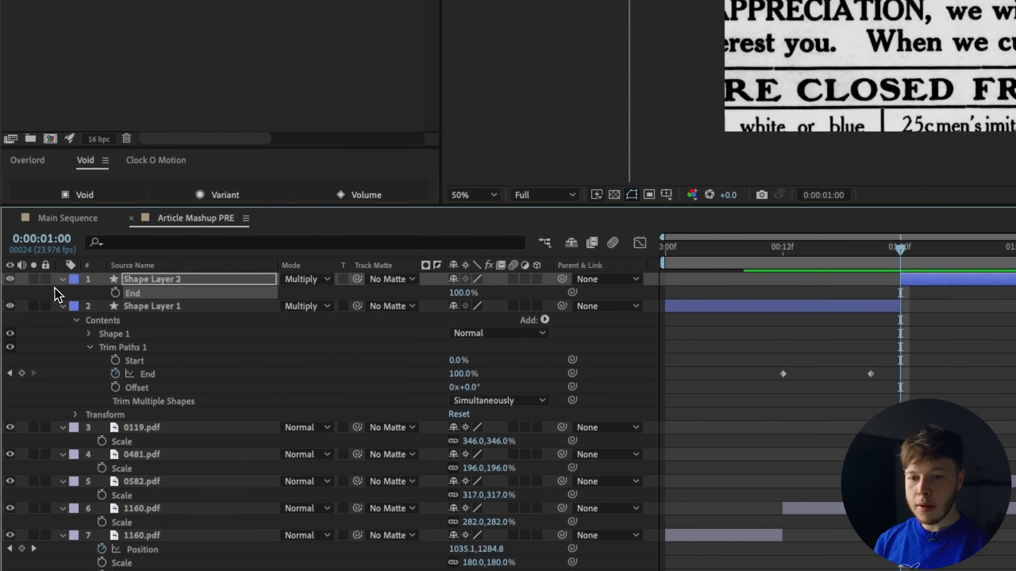
Fit the second highlight's path to the word Anniversary in the 0582.pdf clipping and set its stroke width to 81 px.
click(63, 279)
click(63, 279)
click(88, 307)
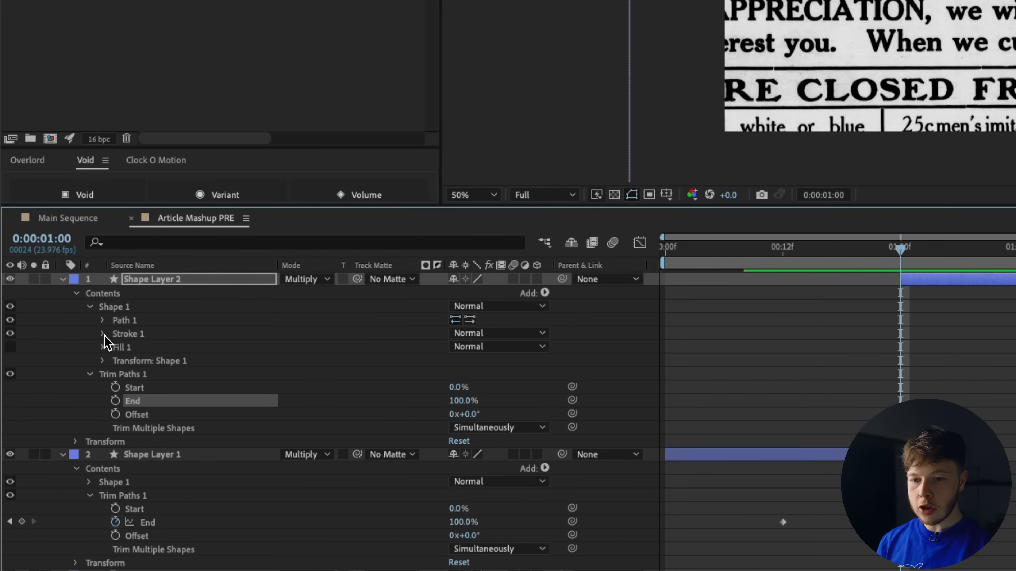
click(102, 320)
click(134, 334)
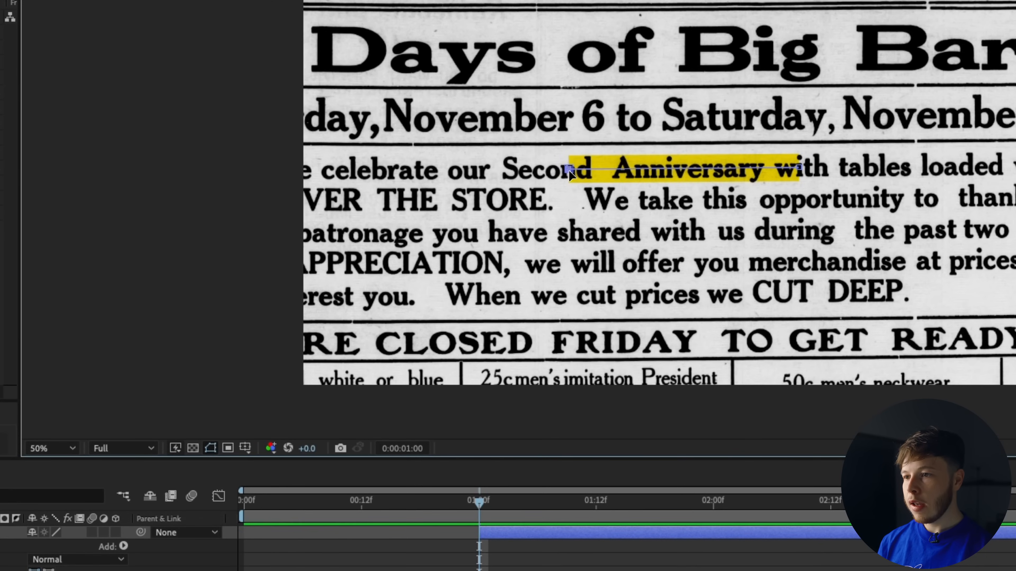
drag(577, 170, 606, 169)
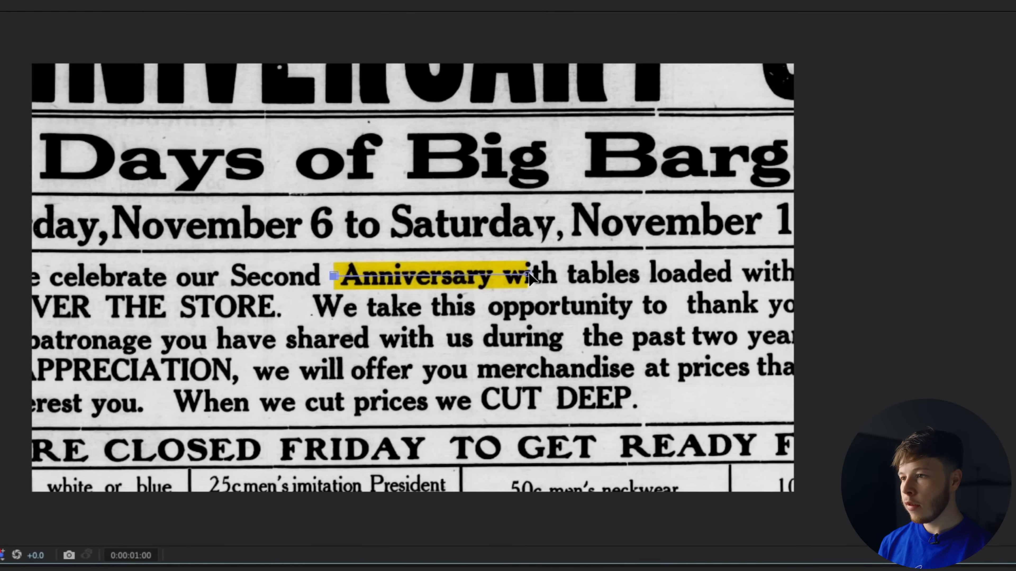
drag(799, 167, 773, 169)
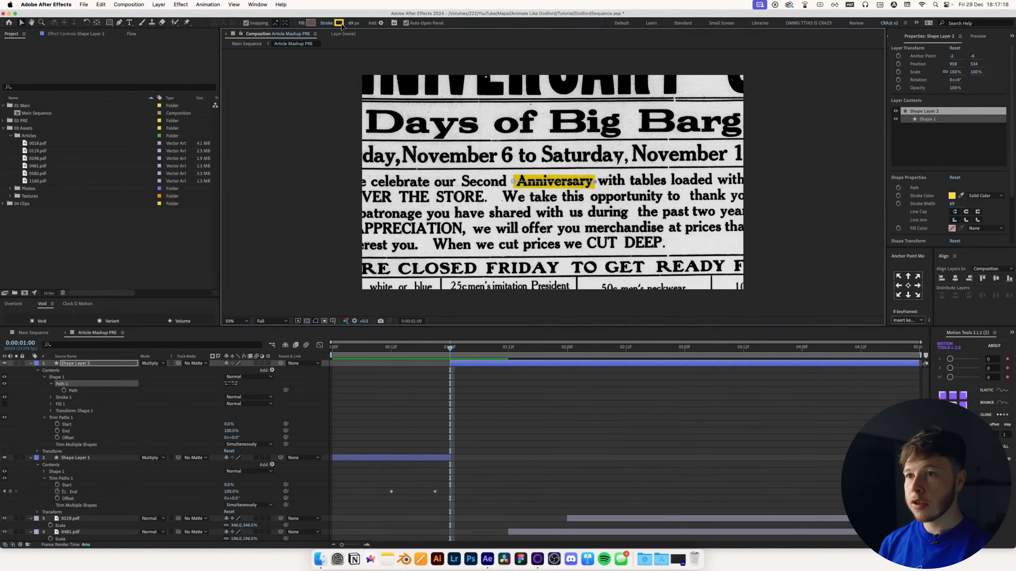
drag(353, 24, 359, 23)
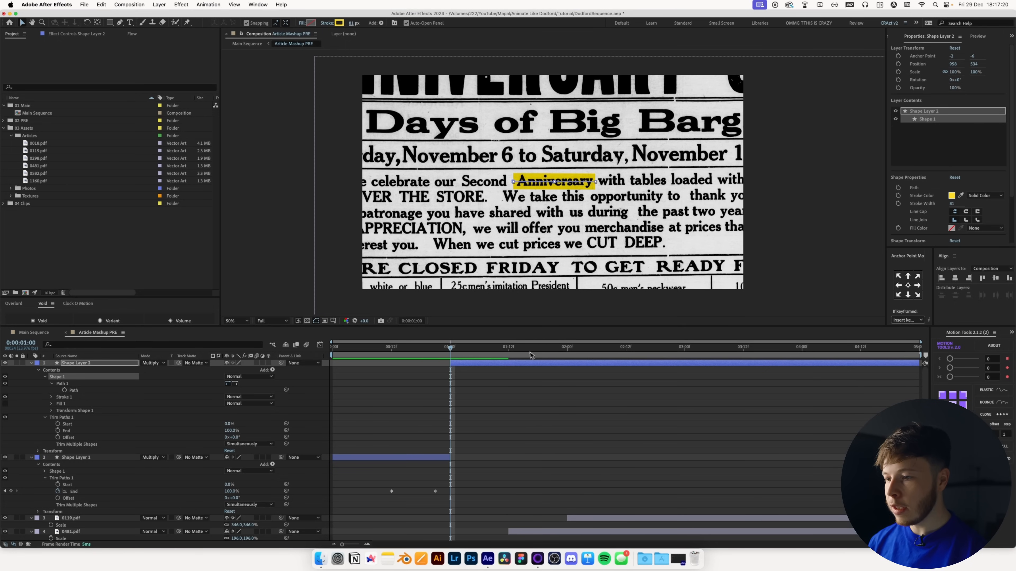
Split the second highlight layer at 0:00:01:12 and expand the new layer over the FIFTH ANNIVERSARY SALE clipping.
click(509, 354)
key(super+shift+d)
drag(513, 348, 524, 350)
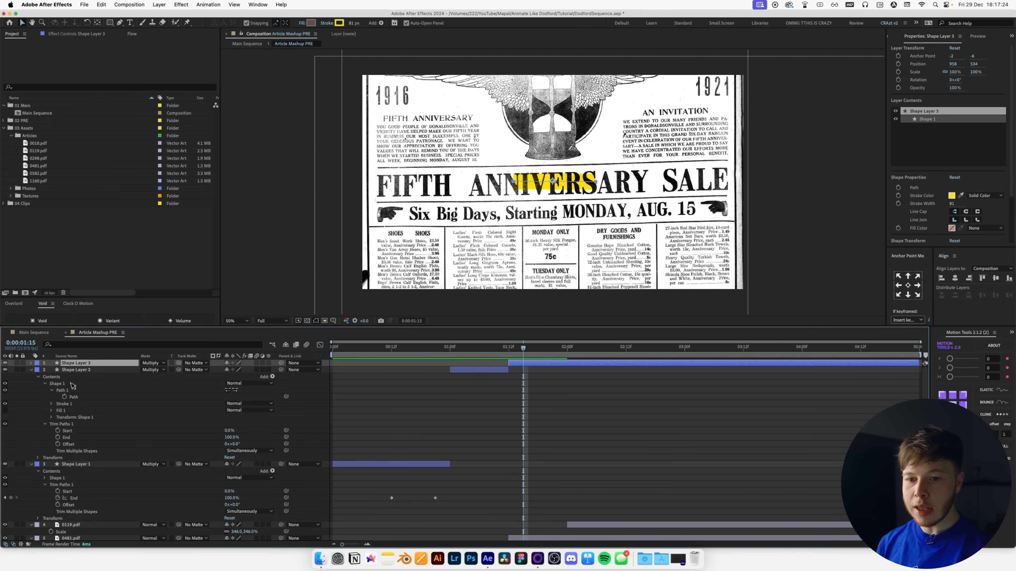
click(31, 363)
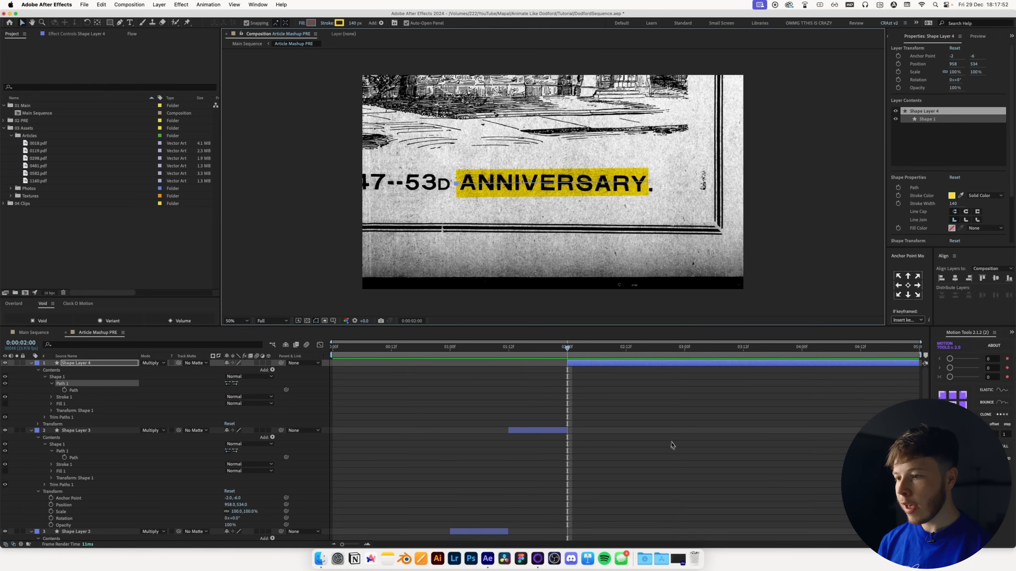
Collapse the layer properties and preview the article mashup with its highlights from the start.
click(658, 431)
key(u)
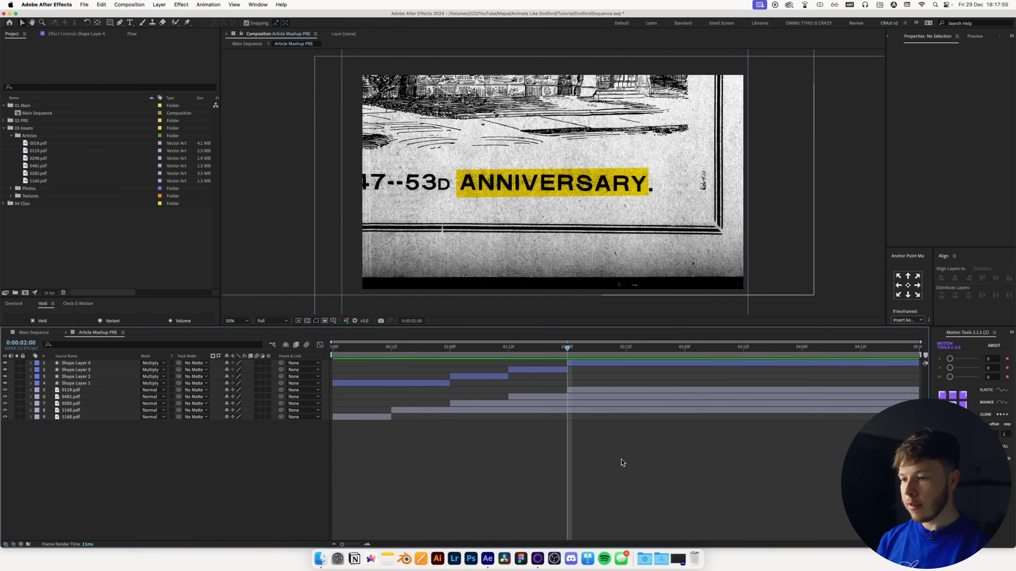
key(space)
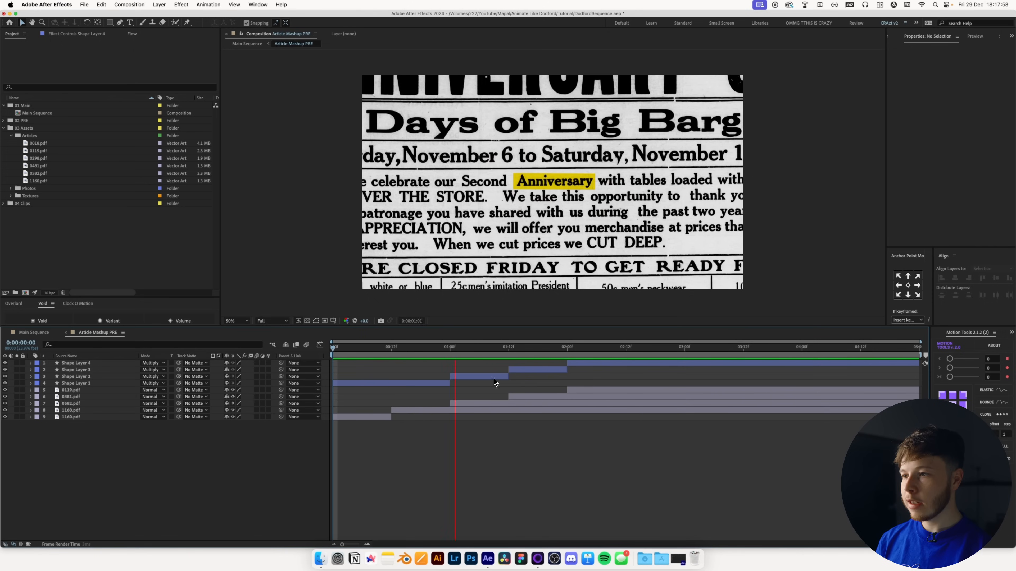
key(space)
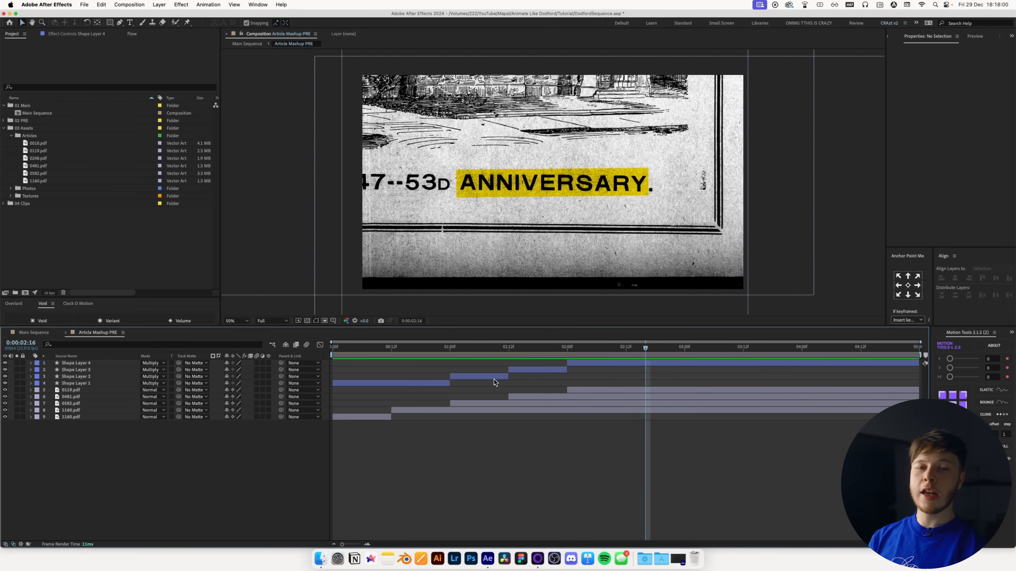
Apply Levels to the 0582.pdf layer with Input Black 1799.0 and Input White 29298.4.
drag(406, 347, 495, 357)
click(473, 402)
key(ctrl+space)
text(leve)
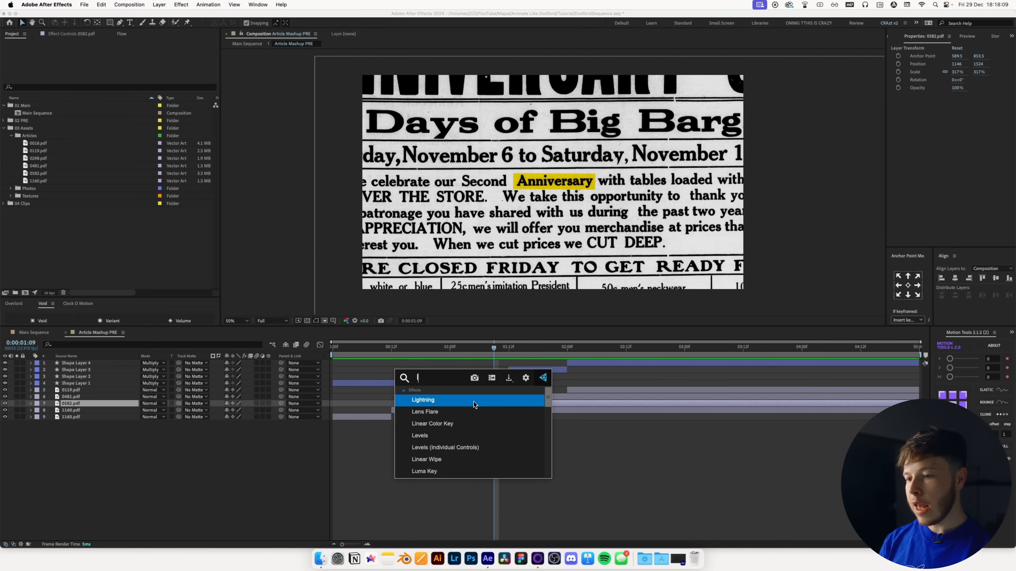
key(Return)
click(62, 35)
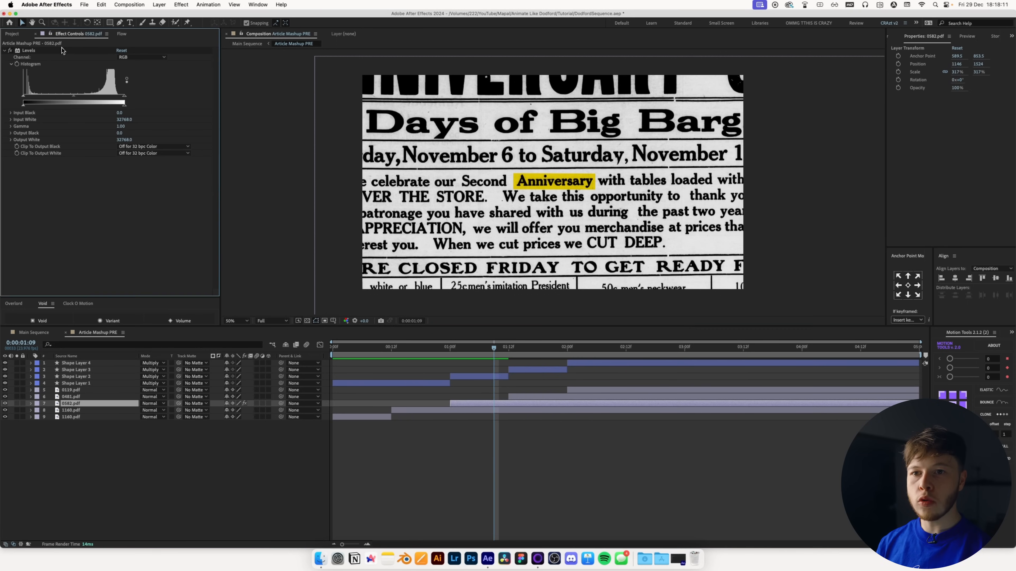
drag(23, 99, 30, 99)
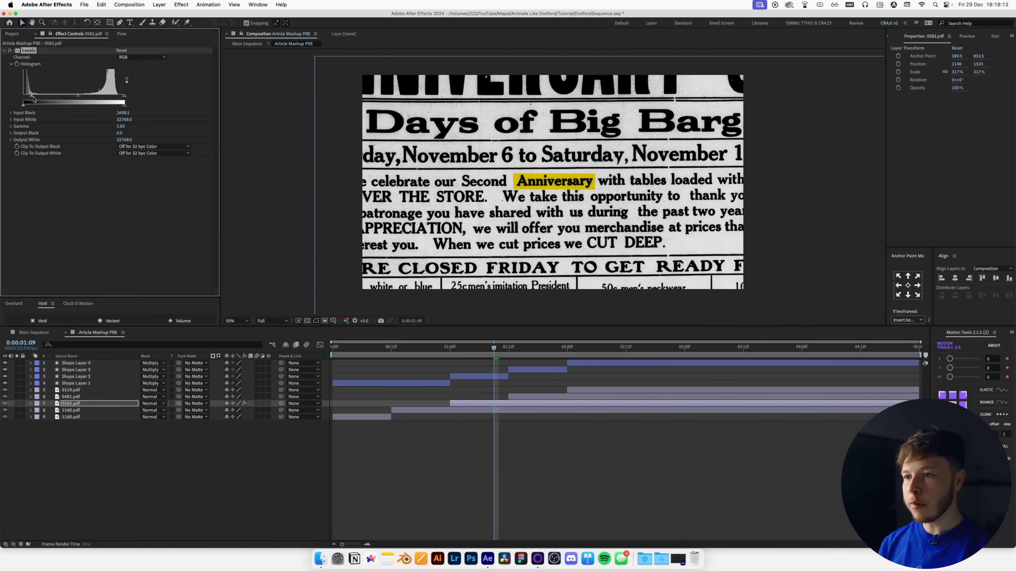
drag(125, 100, 114, 100)
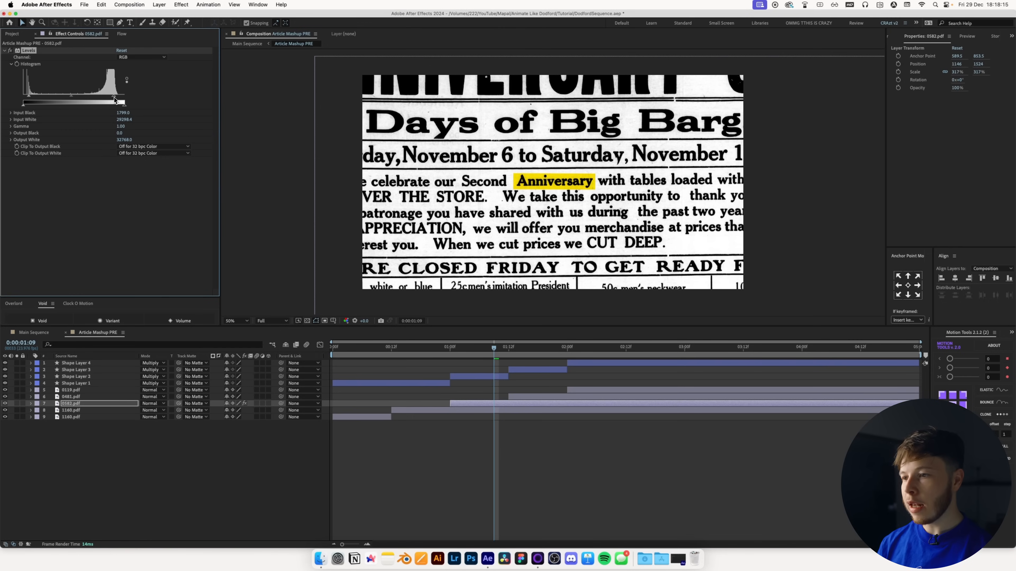
Copy the Levels effect onto the 1160.pdf layer starting at 0:00:00:12 and lower its Input White to 27370.9.
click(500, 355)
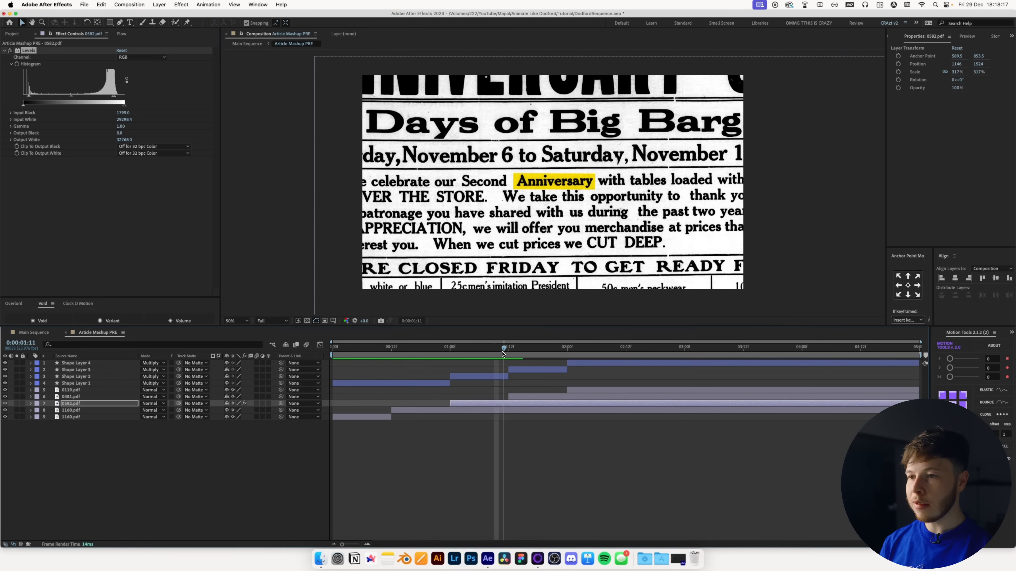
key(cmd+c)
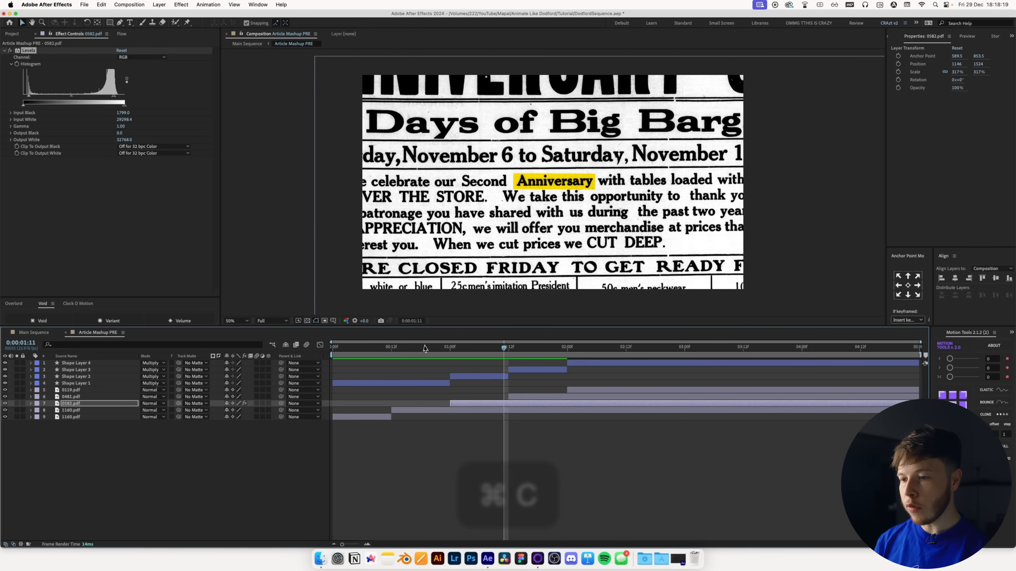
click(411, 347)
click(438, 410)
key(cmd+v)
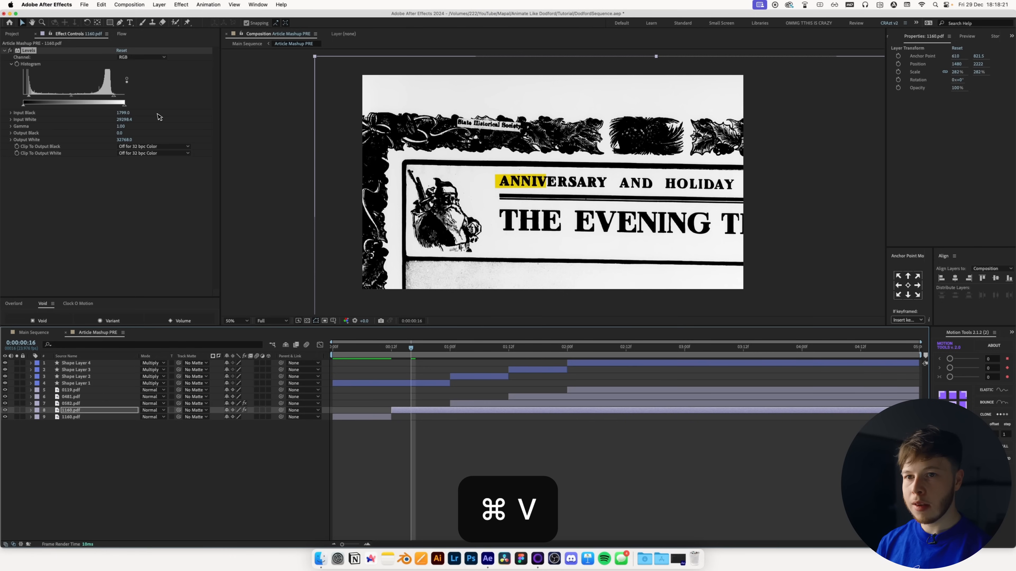
drag(111, 97, 108, 96)
Copy the adjusted Levels effect onto the opening 1160.pdf layer.
key(cmd+c)
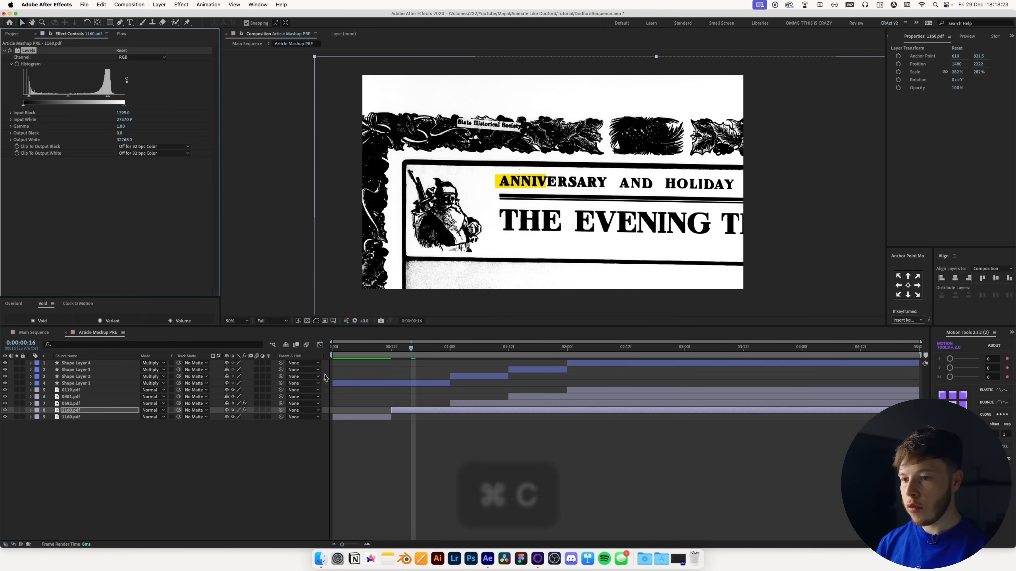
click(364, 355)
click(369, 417)
key(cmd+v)
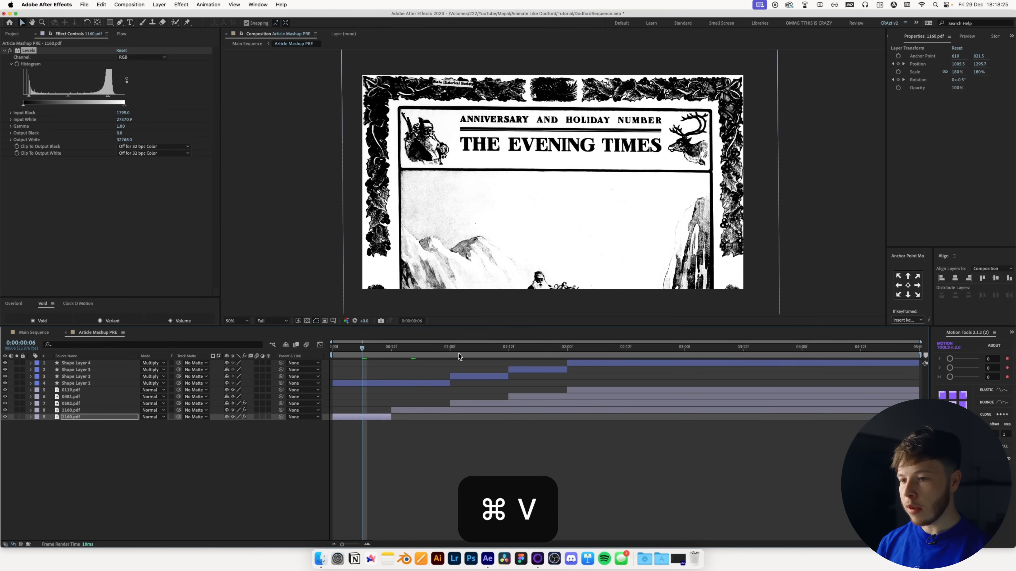
Paste the Levels effect onto the 0119.pdf layer and set its Input White to 27243.4.
drag(371, 354, 591, 349)
click(584, 393)
key(cmd+v)
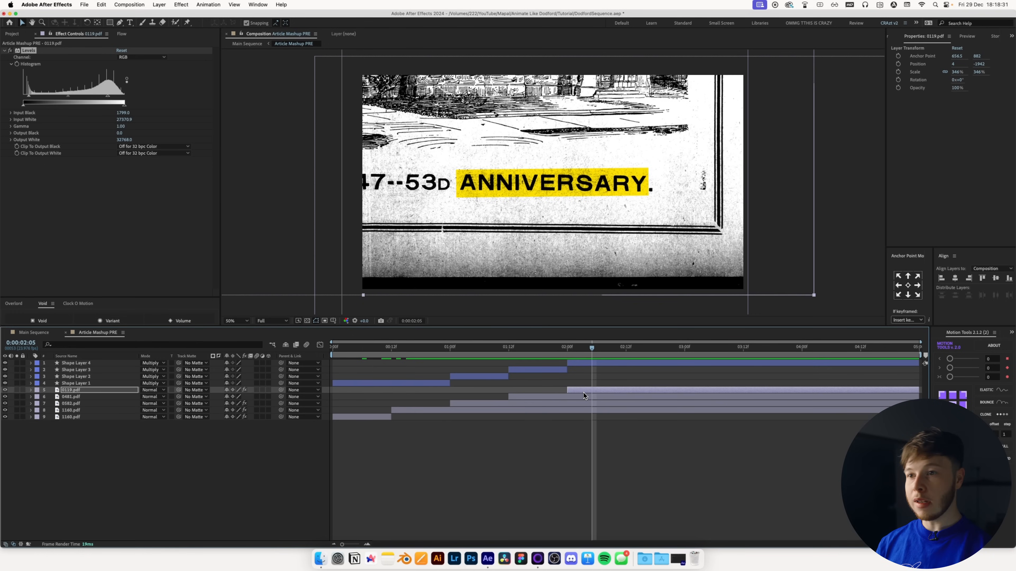
click(103, 103)
drag(108, 100, 110, 100)
Preview the contrast-adjusted article mashup from the start.
click(602, 513)
key(space)
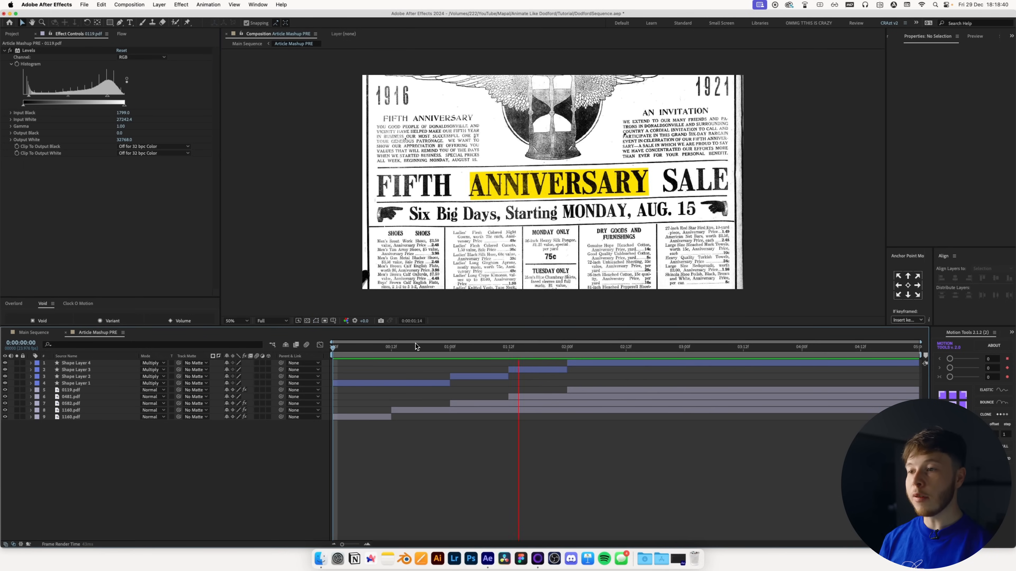
key(space)
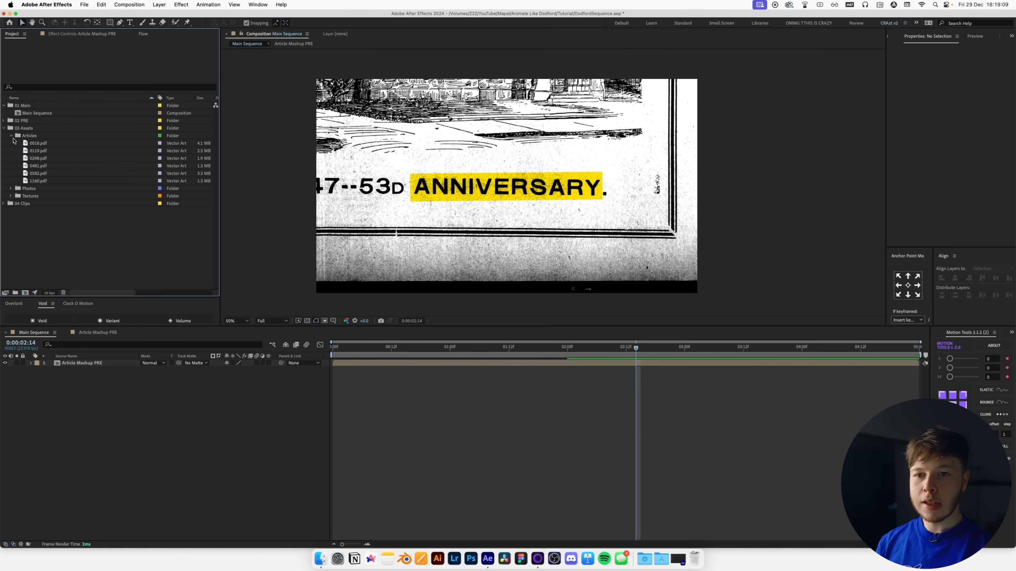
Add TV.jpg from the Photos folder as the uppermost layer of Main Sequence and hide the Article Mashup PRE layer.
click(12, 136)
click(11, 143)
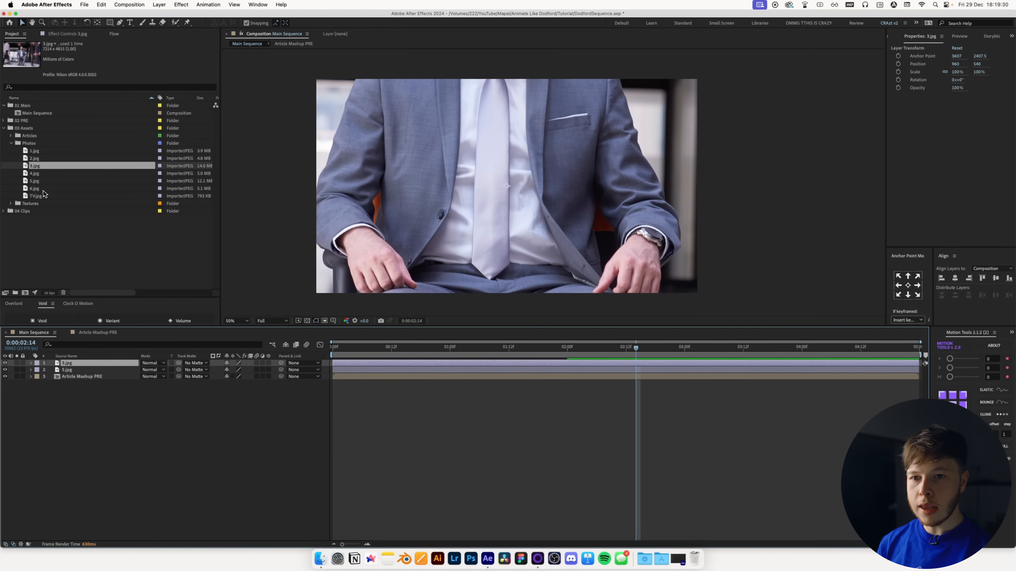
click(38, 197)
drag(36, 196, 87, 361)
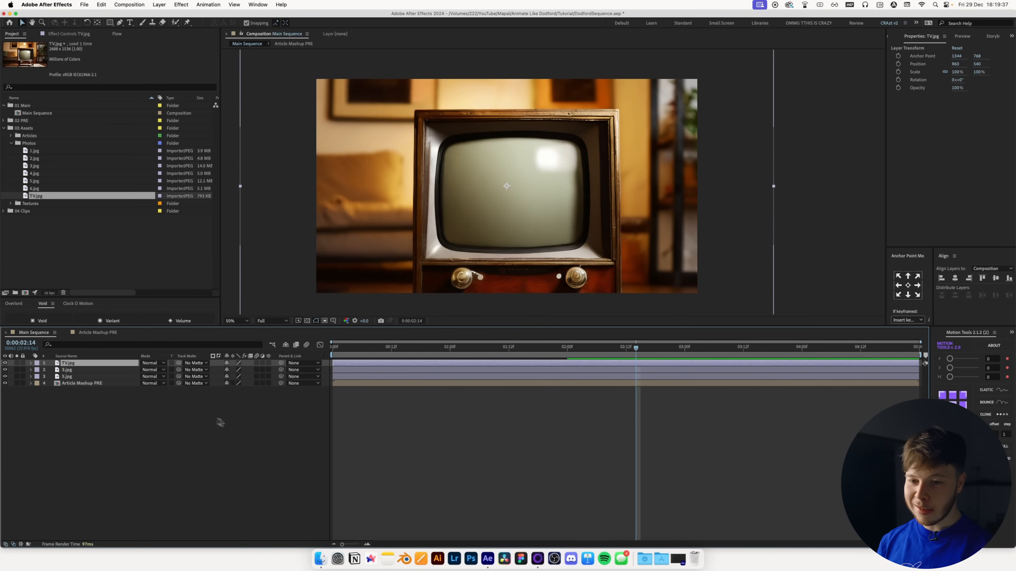
click(4, 384)
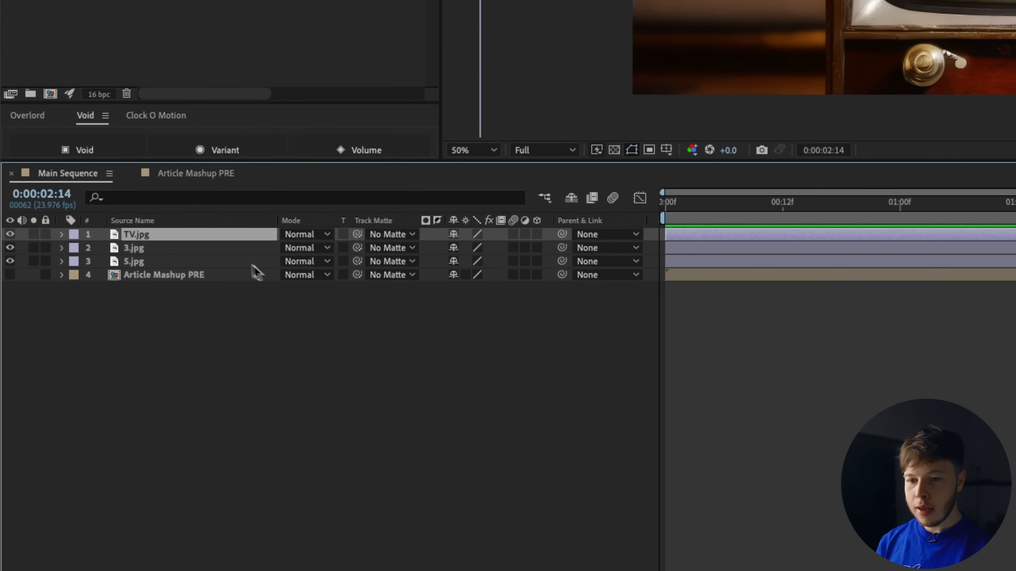
Scale the TV.jpg layer to 72%.
key(Home)
key(s)
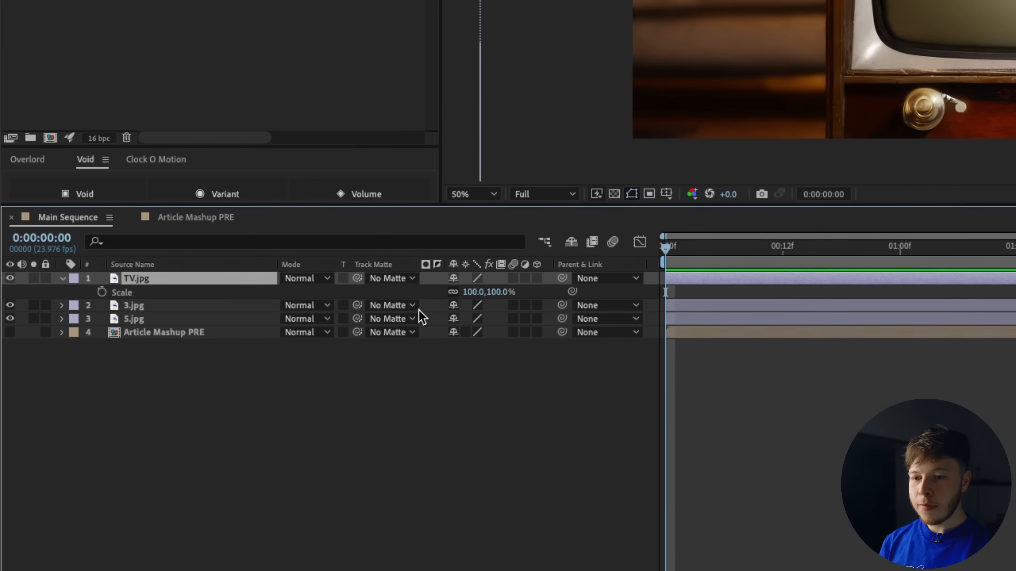
drag(484, 292, 451, 295)
Pre-compose the TV.jpg, 3.jpg and 5.jpg layers into a new composition named Photo Scene PRE.
shift+click(168, 319)
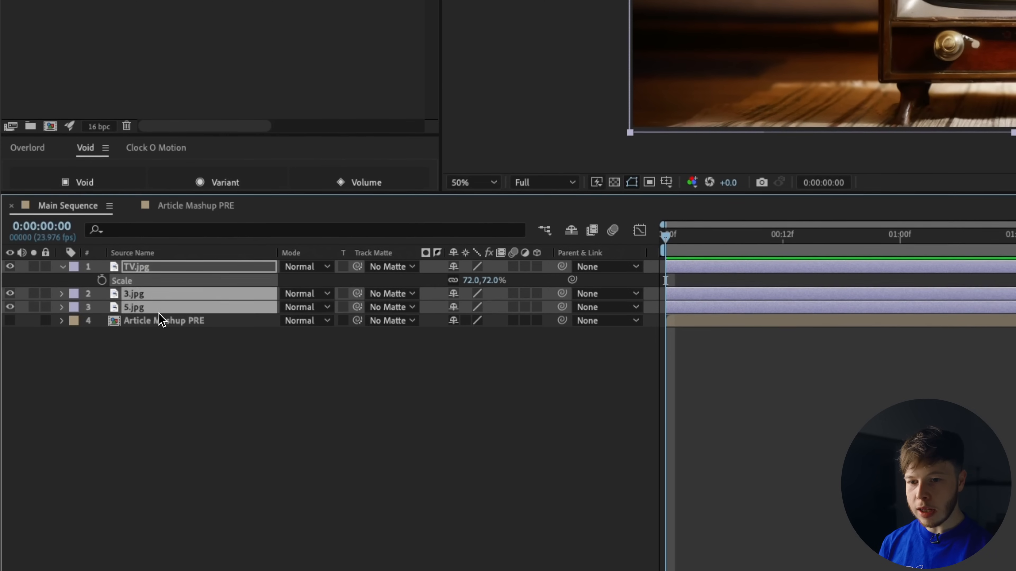
key(super+shift+c)
key(BackSpace)
text(Photo Scene PRE)
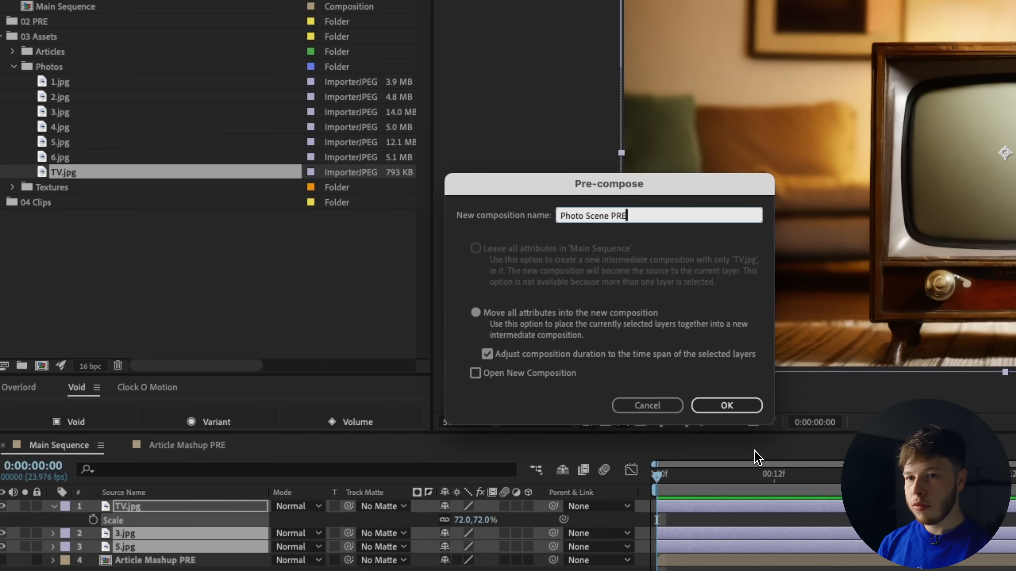
key(Return)
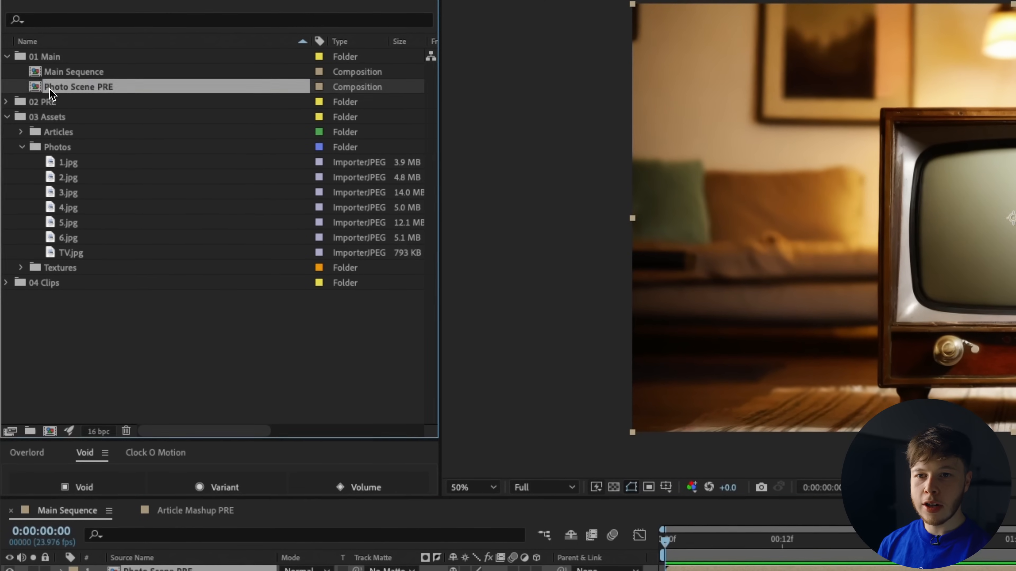
Move Photo Scene PRE into the 02 PRE folder and open the composition.
drag(40, 22, 37, 37)
drag(46, 107, 61, 92)
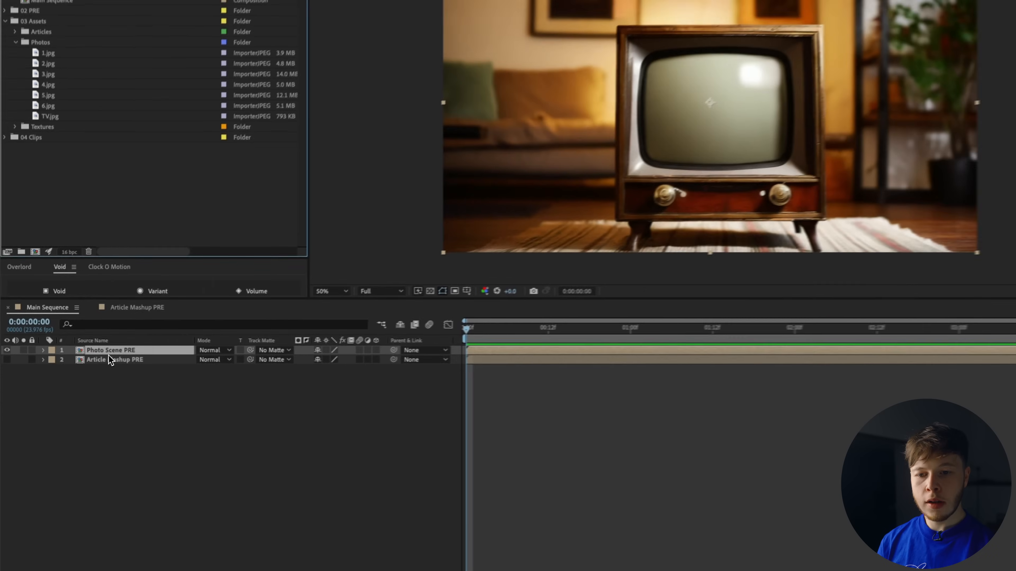
double_click(109, 352)
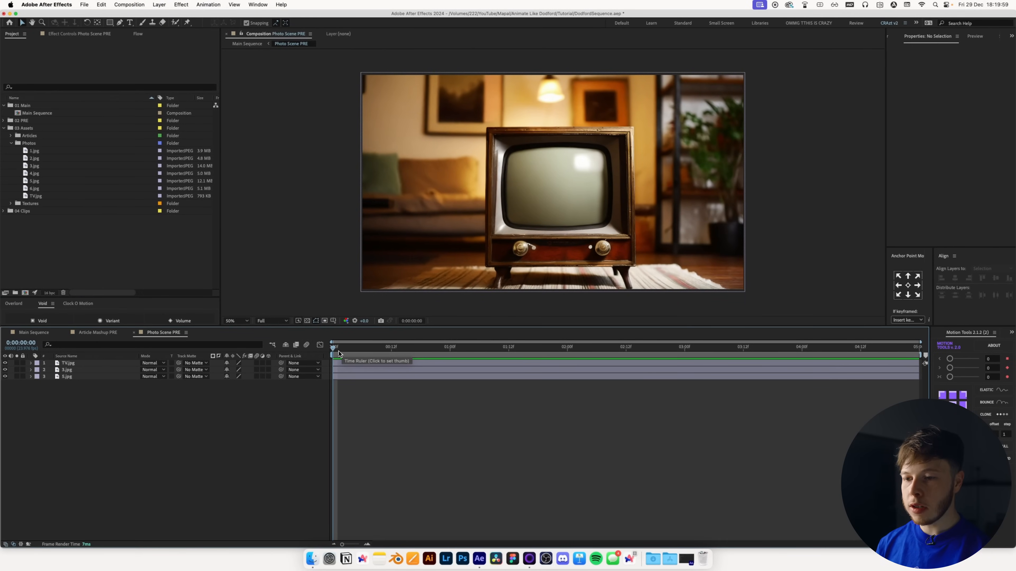
Animate TV.jpg's Position and Scale from the composition start to position 982, 514 and 82% scale at 0:00:00:12, and preview the push-in.
click(248, 363)
key(s)
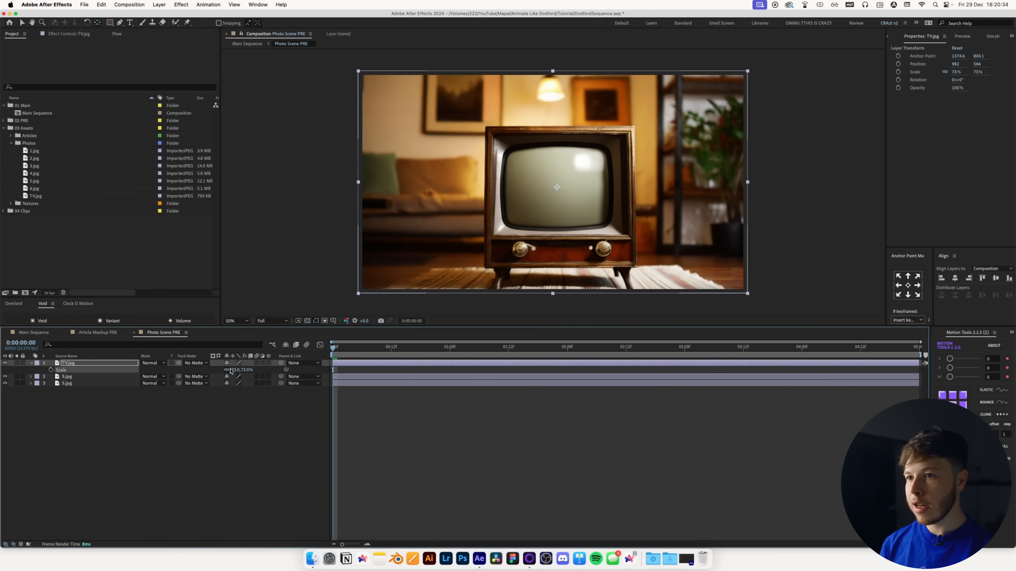
key(shift+p)
click(52, 370)
click(357, 351)
mouse_move(237, 377)
mouse_down()
mouse_move(251, 380)
mouse_move(221, 372)
mouse_up()
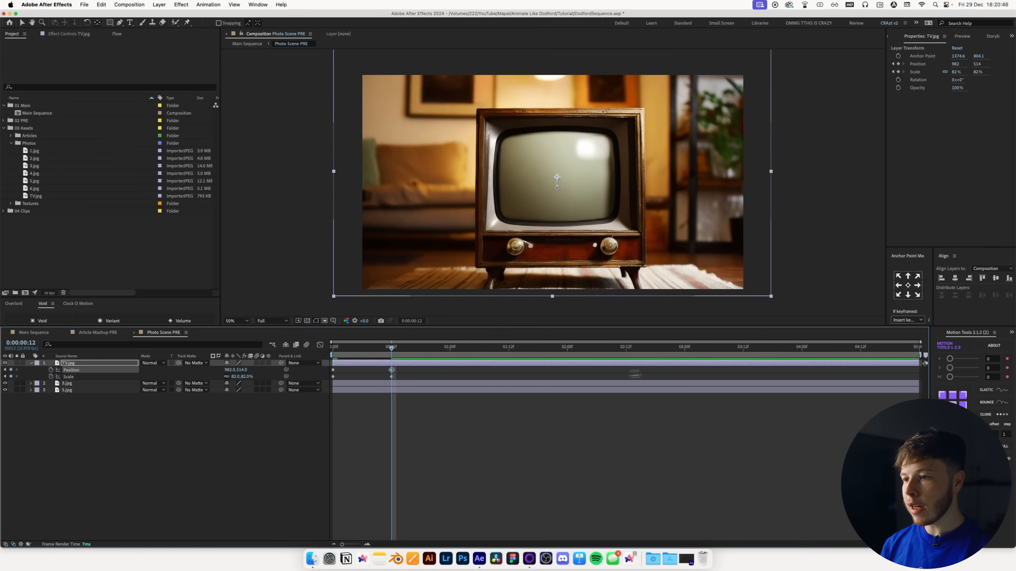
key(space)
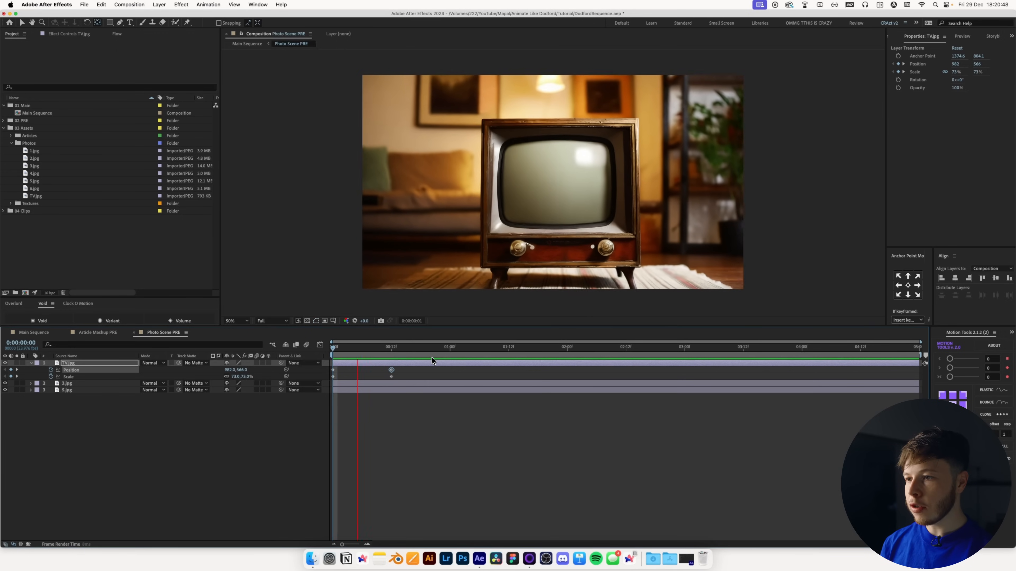
Move TV.jpg's end keyframes to 0:00:01:07, then shift all its keyframes slightly earlier so the motion starts before the composition begins.
key(space)
drag(413, 378, 484, 379)
drag(402, 353, 484, 349)
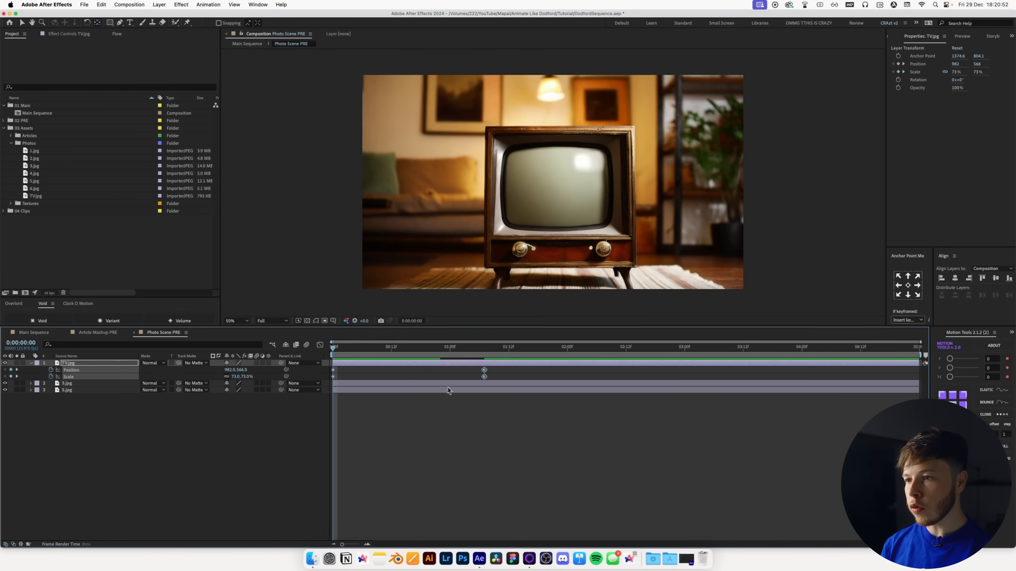
drag(513, 369, 207, 408)
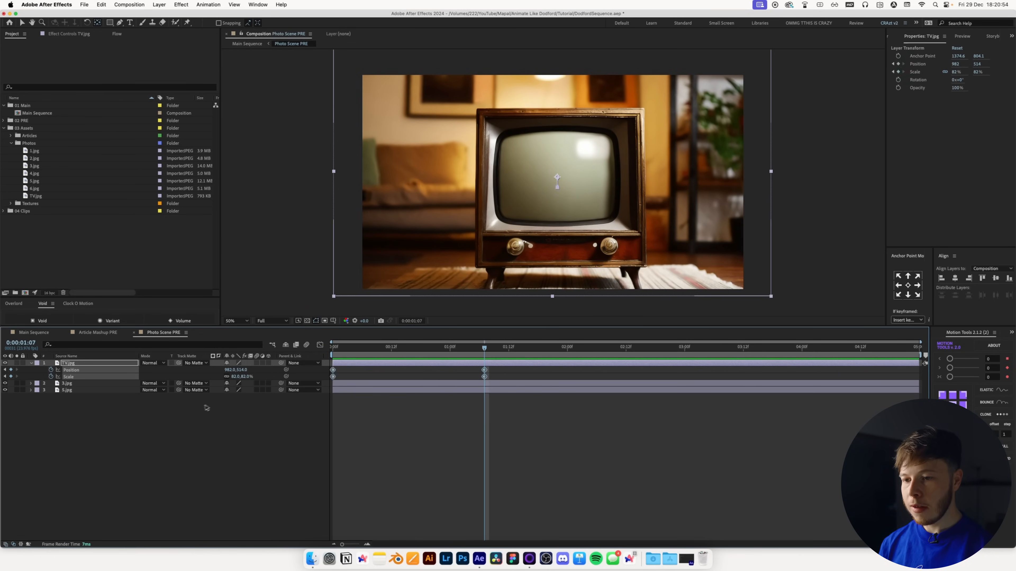
drag(334, 377, 321, 378)
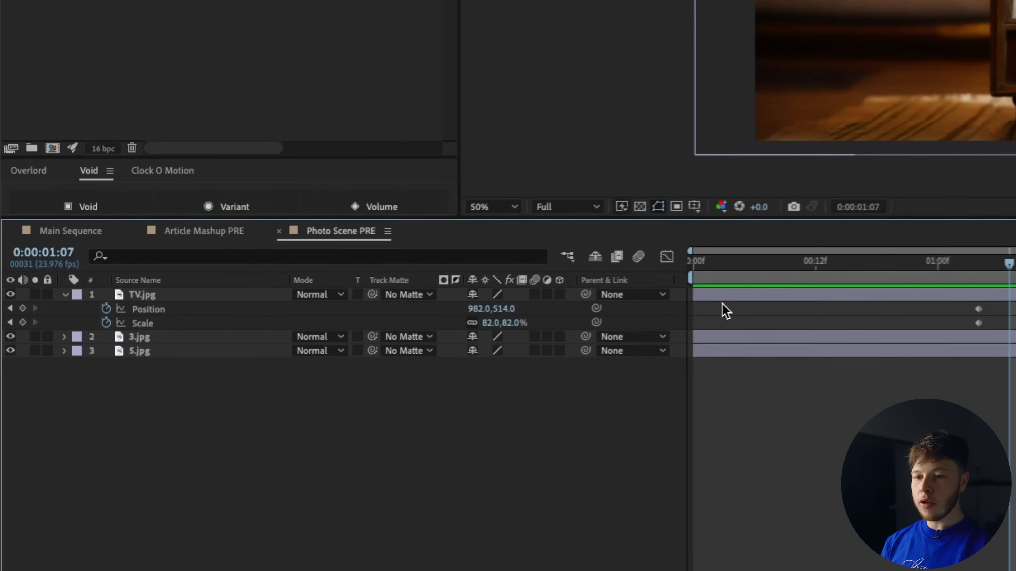
Open TV.jpg in its own layer view and draw a curved, closed Pen mask around the television's glass screen.
click(89, 365)
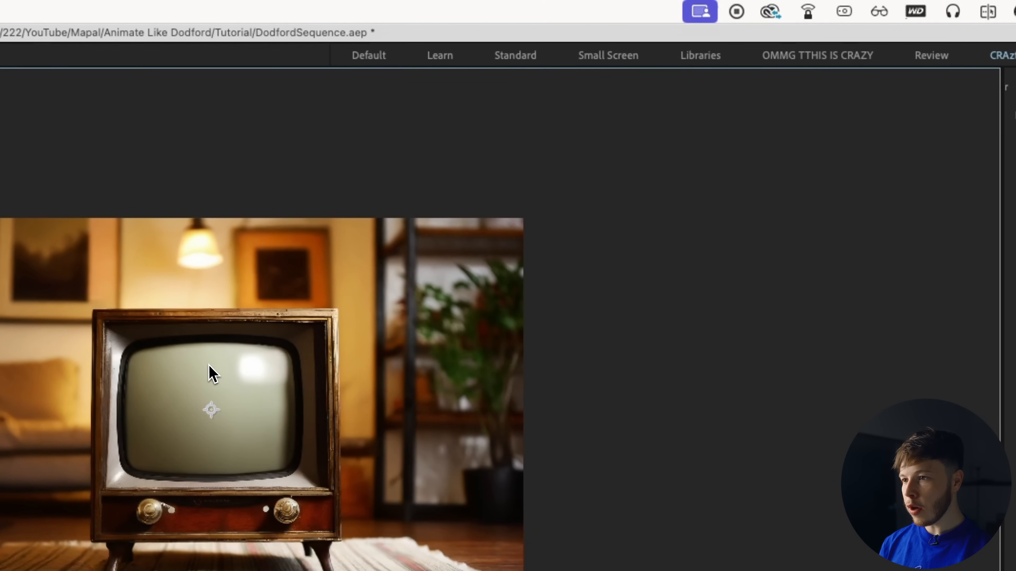
scroll(209, 374, up, 5)
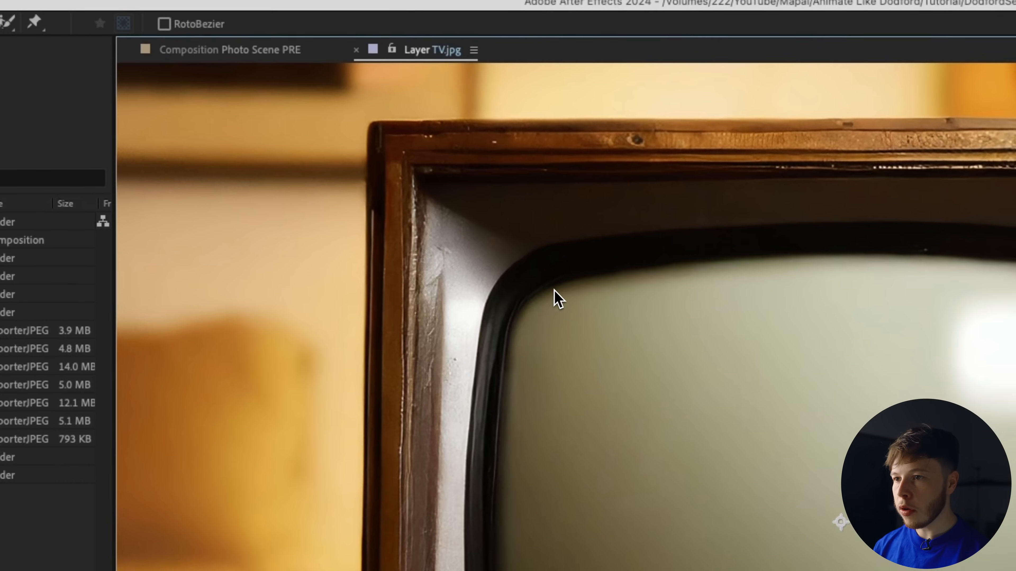
drag(577, 285, 314, 346)
key(space)
drag(651, 548, 689, 347)
click(564, 149)
drag(563, 149, 560, 170)
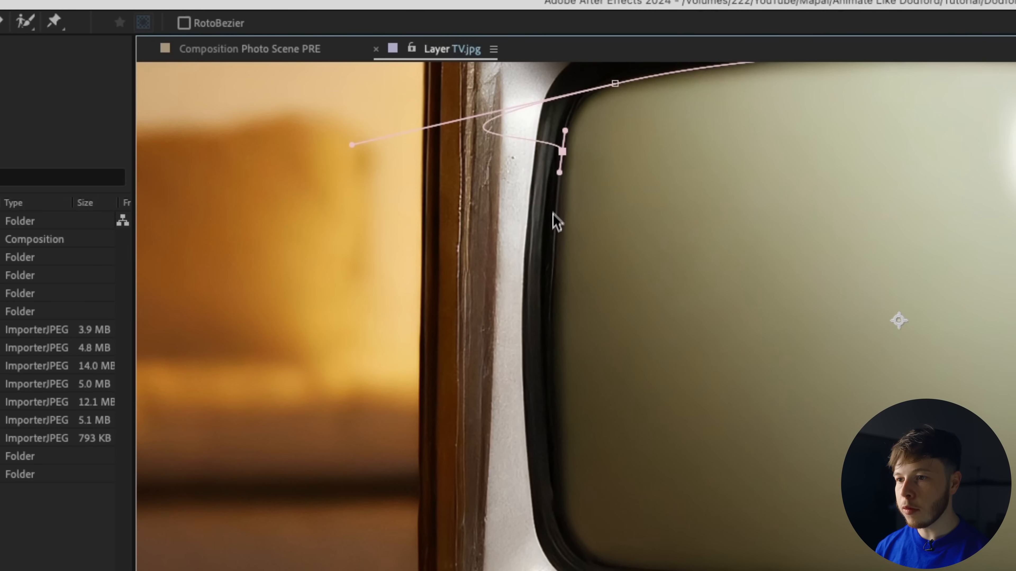
drag(553, 500, 552, 529)
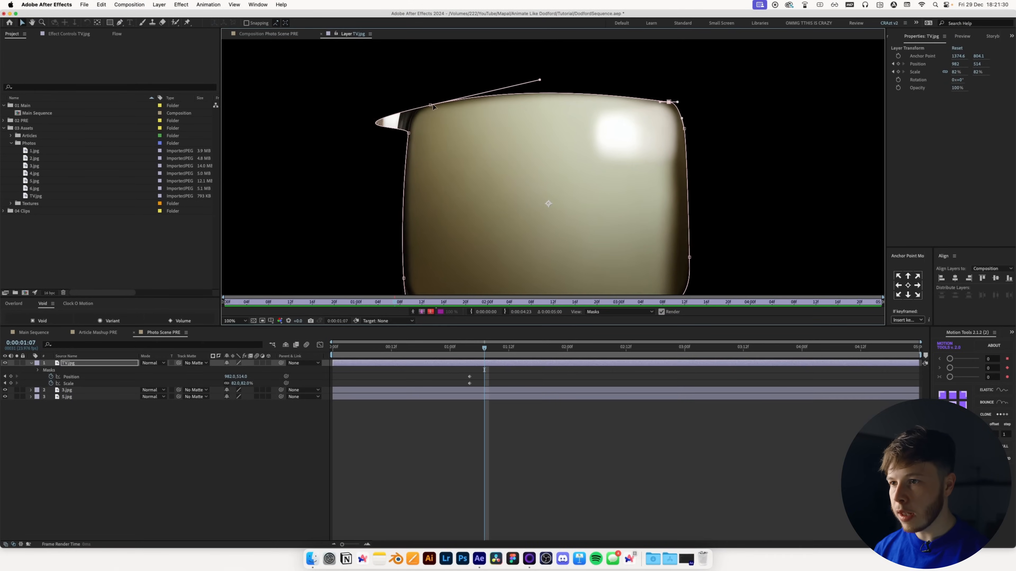
Adjust the mask's curve handles so its two left corners follow the rounded edge of the television screen.
click(430, 105)
drag(321, 134, 408, 113)
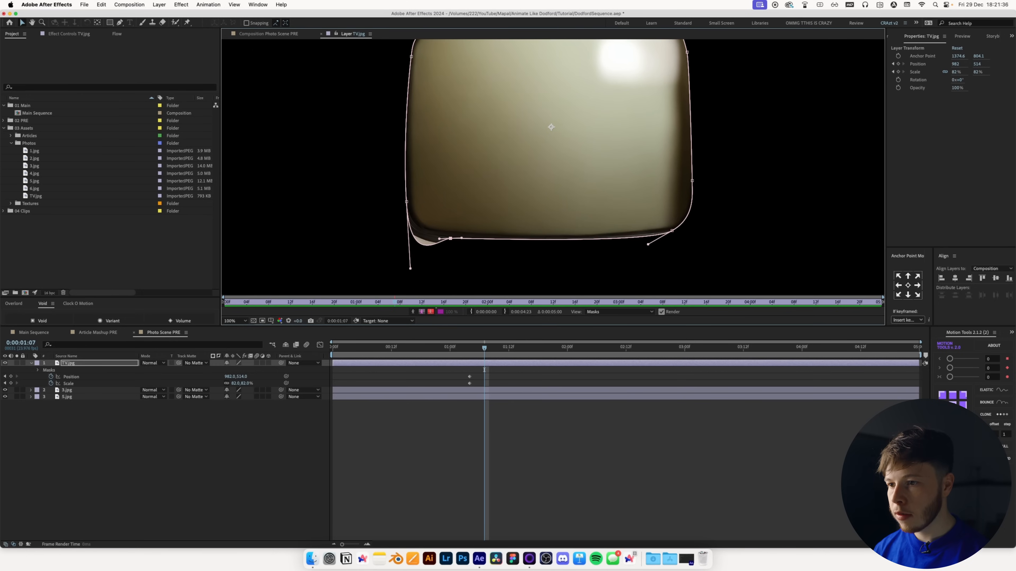
drag(410, 268, 409, 244)
Invert Mask 1 on TV.jpg to cut out the television screen and return to the Photo Scene PRE composition.
click(78, 363)
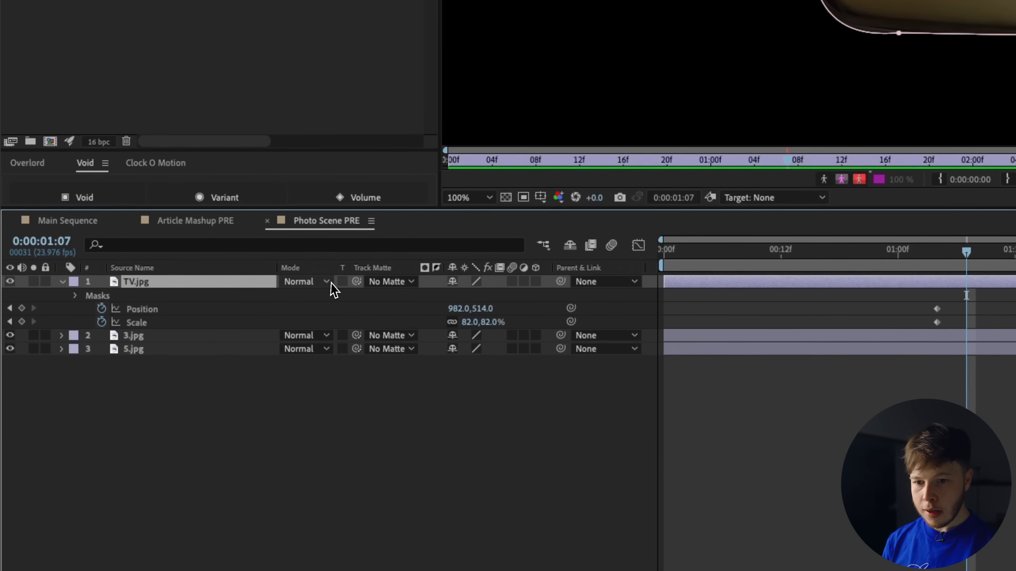
key(m)
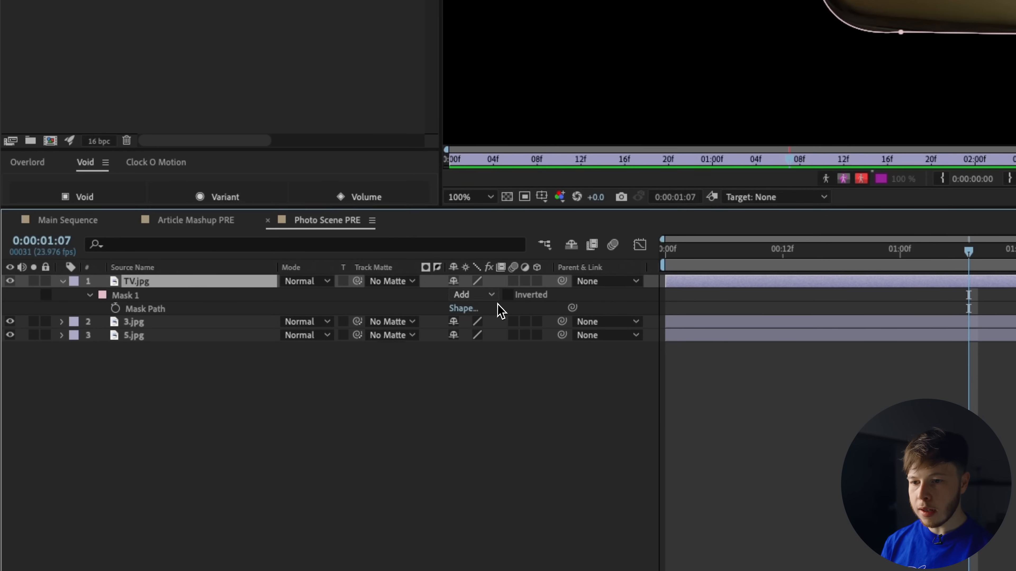
click(508, 295)
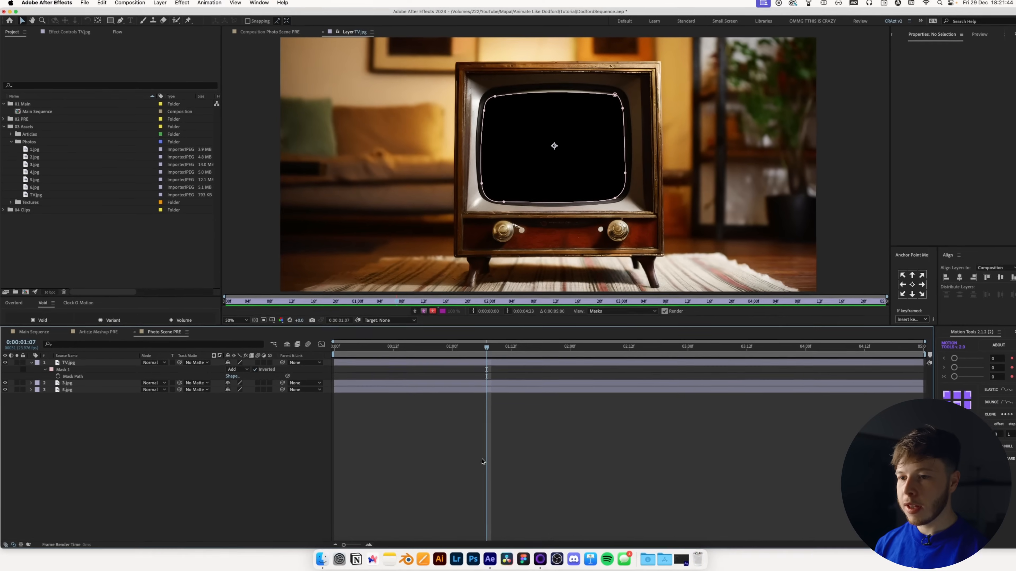
click(264, 34)
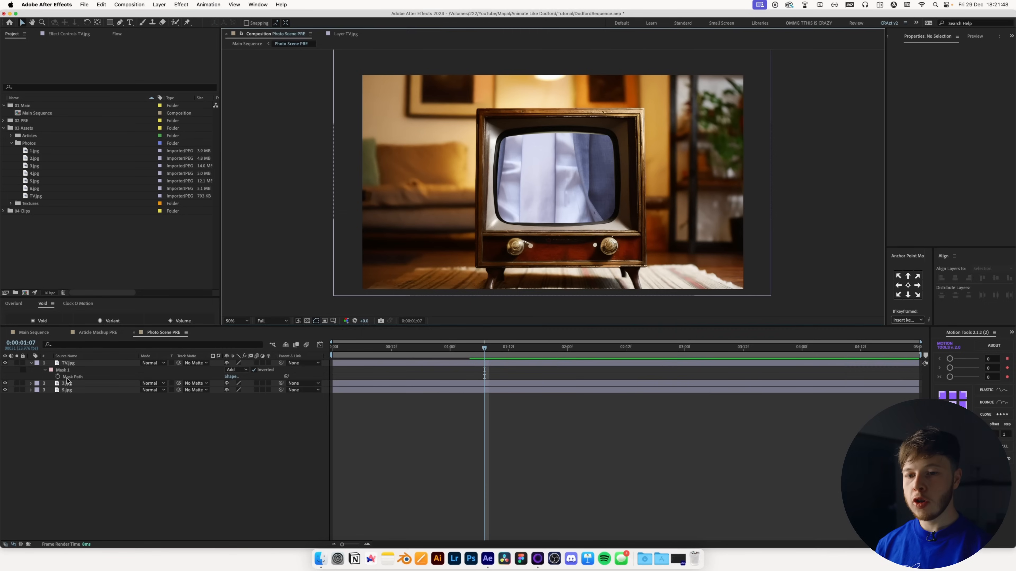
Duplicate TV.jpg, turn off mask inversion on the copy to keep only the glass screen, and place it beneath the original.
click(76, 364)
key(super+d)
key(m)
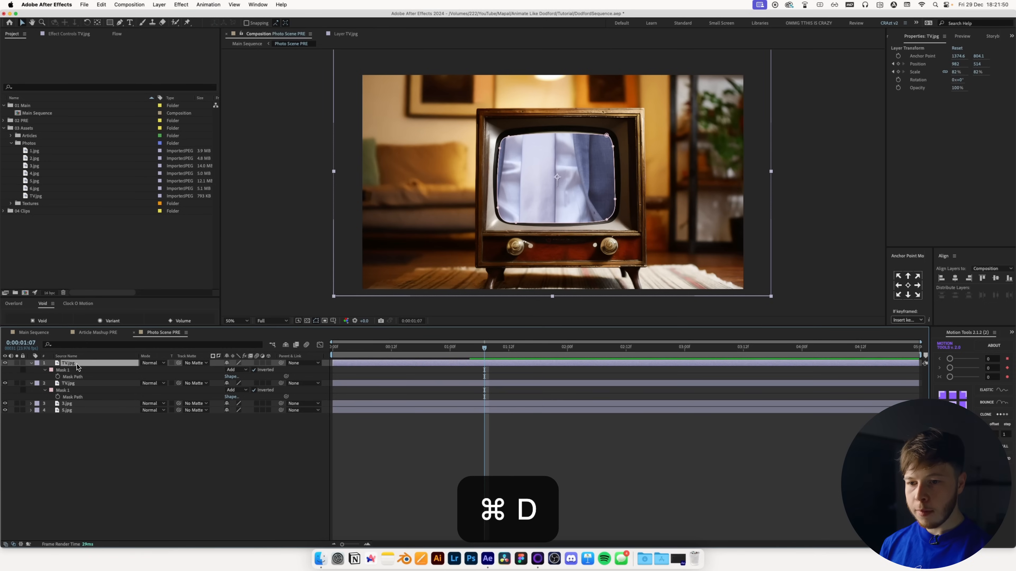
click(254, 370)
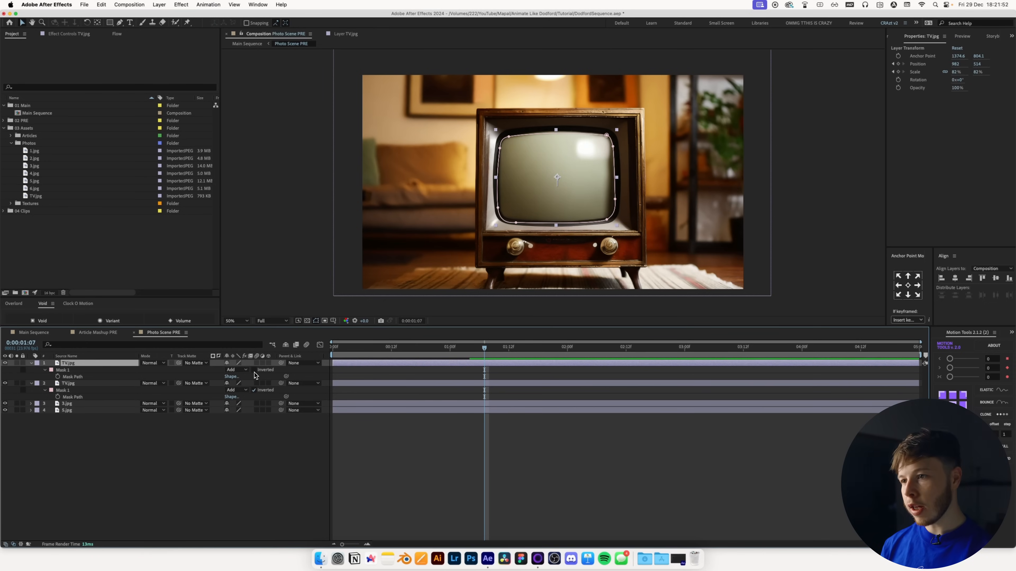
drag(77, 365, 79, 399)
click(31, 363)
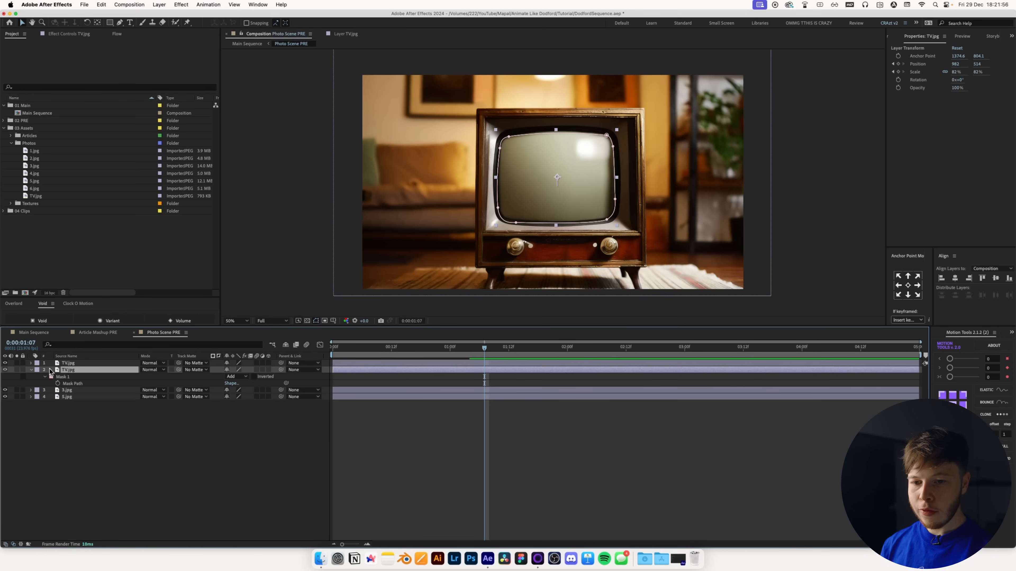
Cycle through the blending modes of the glass-screen TV.jpg layer and set it to Linear Light.
key(shift+minus)
key(shift+minus)
key(shift+minus)
key(shift+minus)
key(shift+minus)
key(shift+minus)
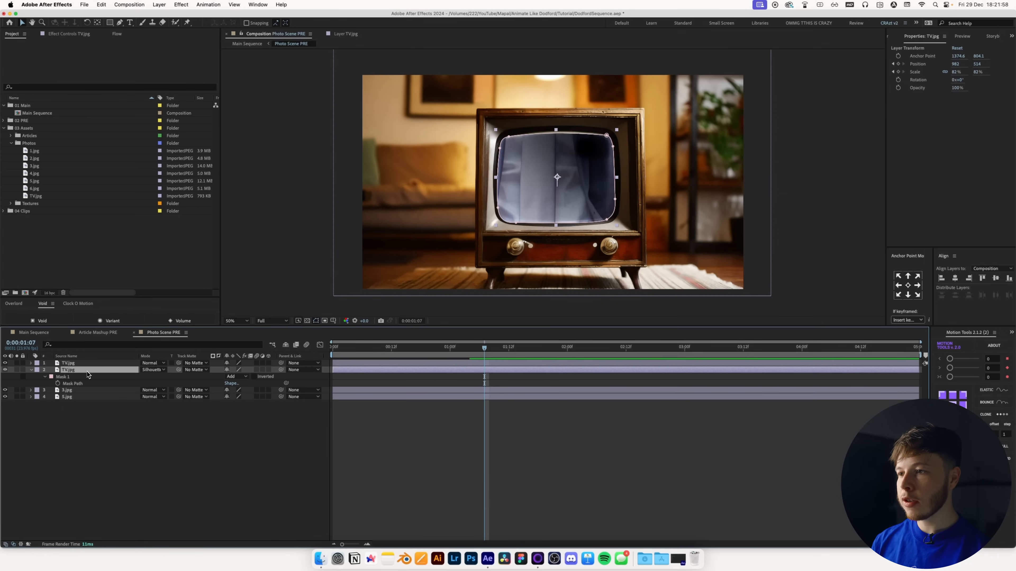
key(shift+minus)
key(shift+minus)
key(shift+minus)
key(shift+minus)
key(shift+minus)
key(shift+minus)
key(shift+minus)
key(shift+minus)
key(shift+minus)
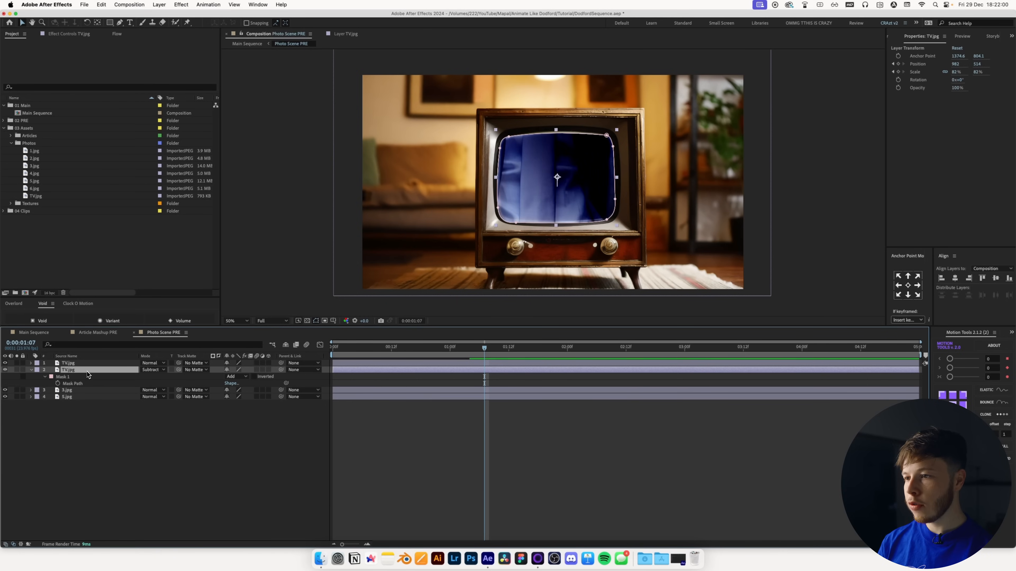
key(shift+minus)
key(shift+minus)
key(shift+minus)
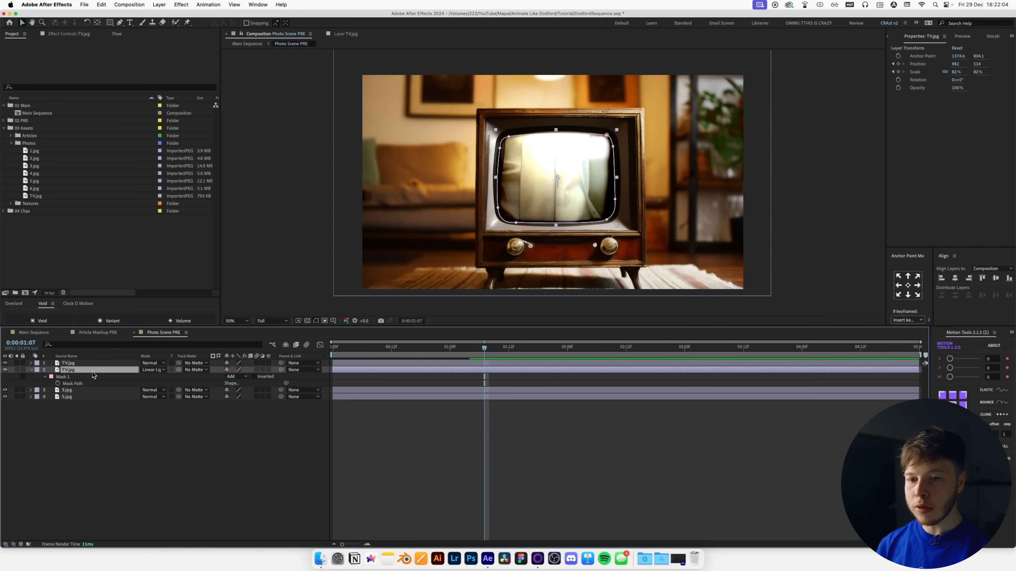
click(67, 390)
key(shift+Page_Up)
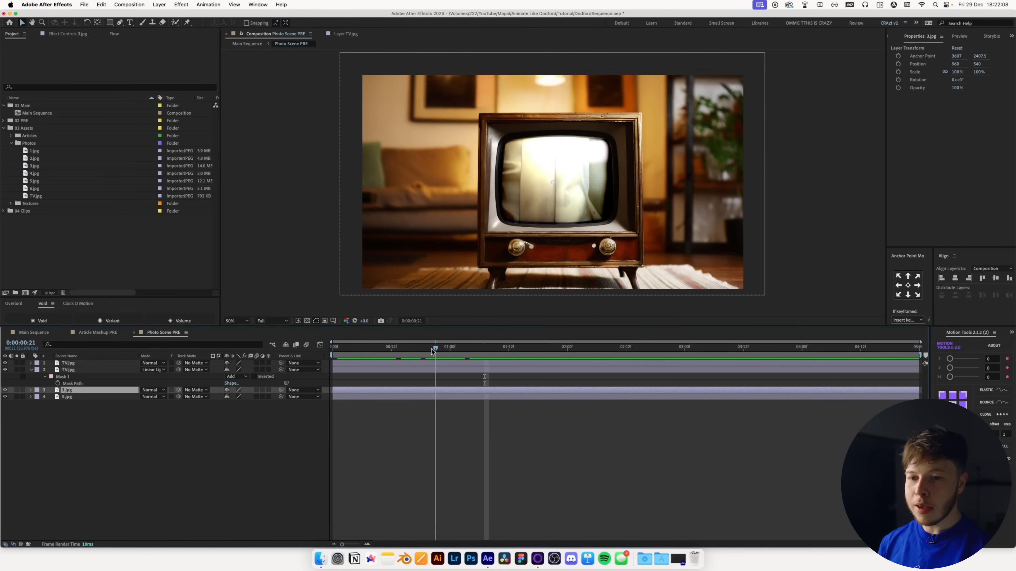
click(85, 371)
key(shift+minus)
key(shift+minus)
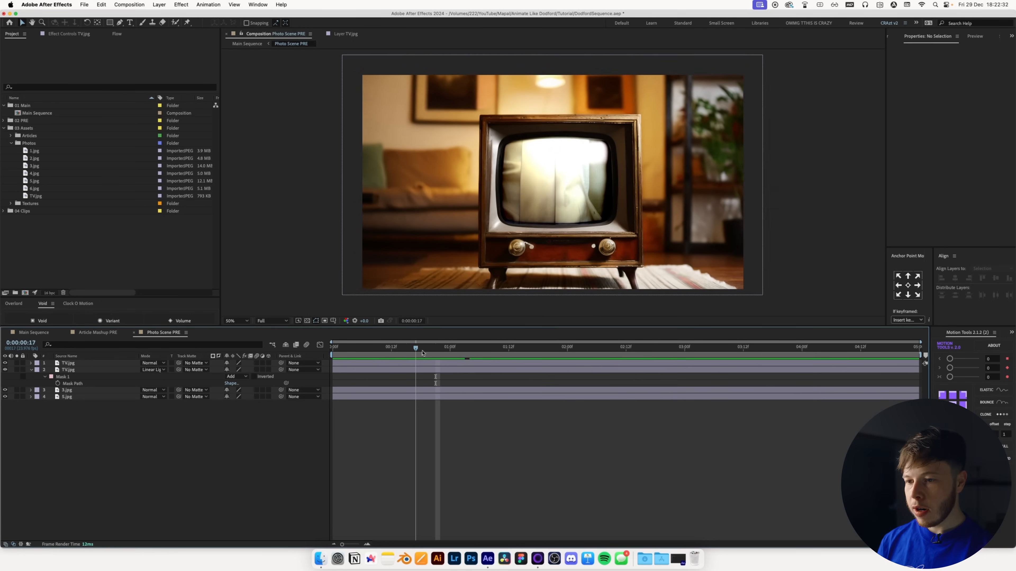
Split both TV.jpg layers at 0:00:00:12 and keep only their first portions.
drag(422, 353, 392, 359)
click(356, 372)
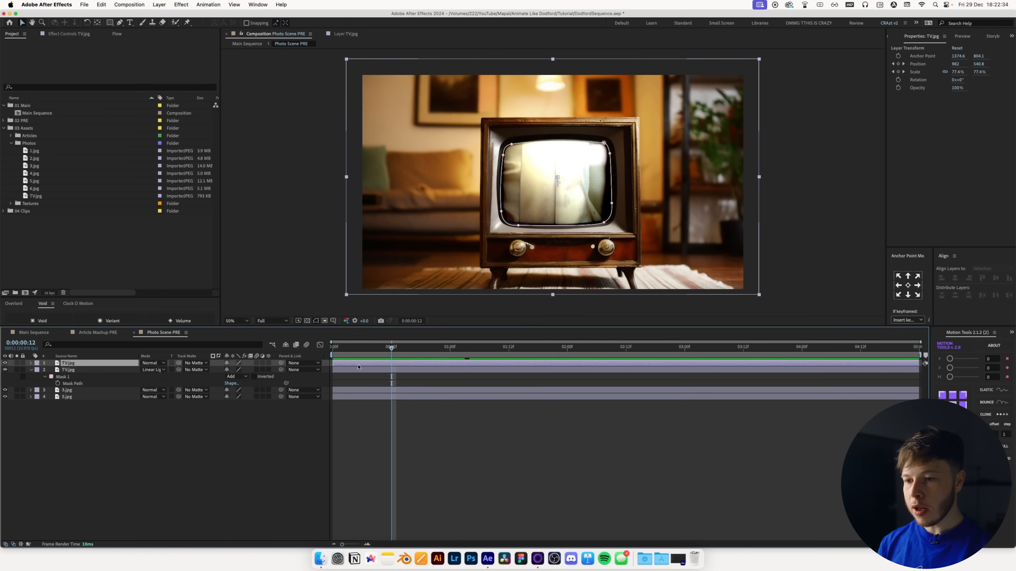
key(super+shift+d)
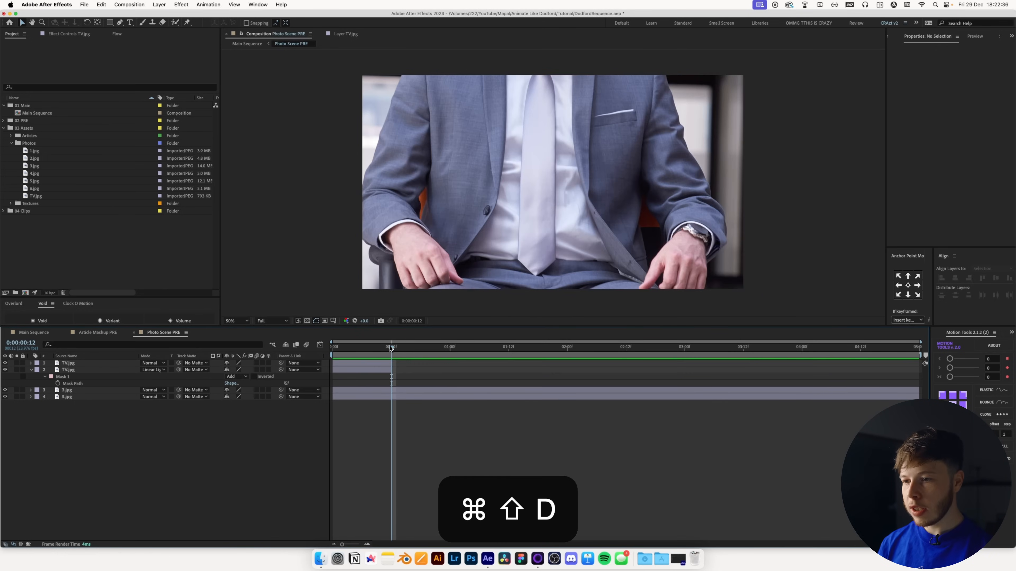
Scale 3.jpg to 113% and reposition it to frame the suited man's face and shoulders.
drag(391, 347, 361, 359)
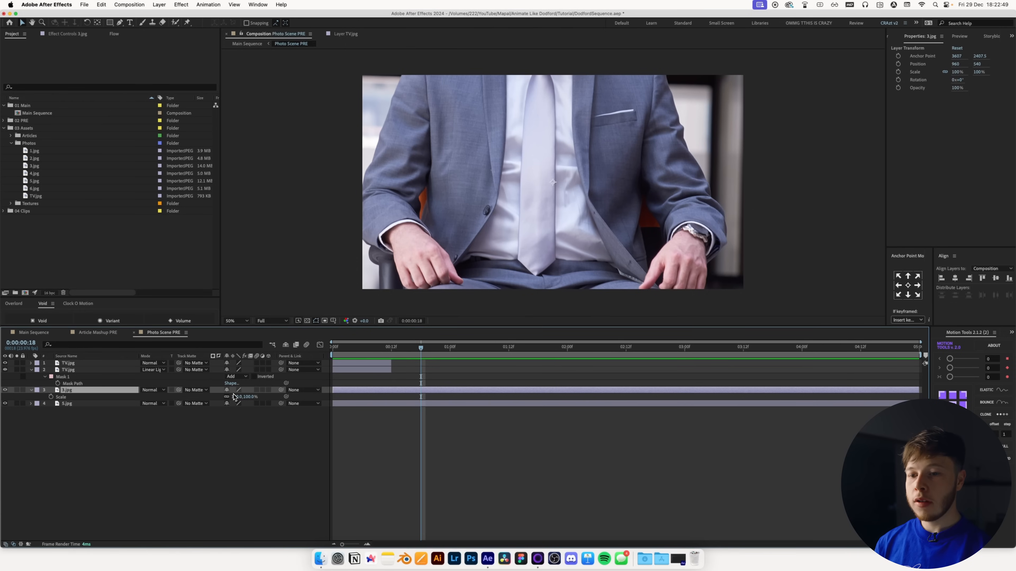
drag(237, 400, 208, 401)
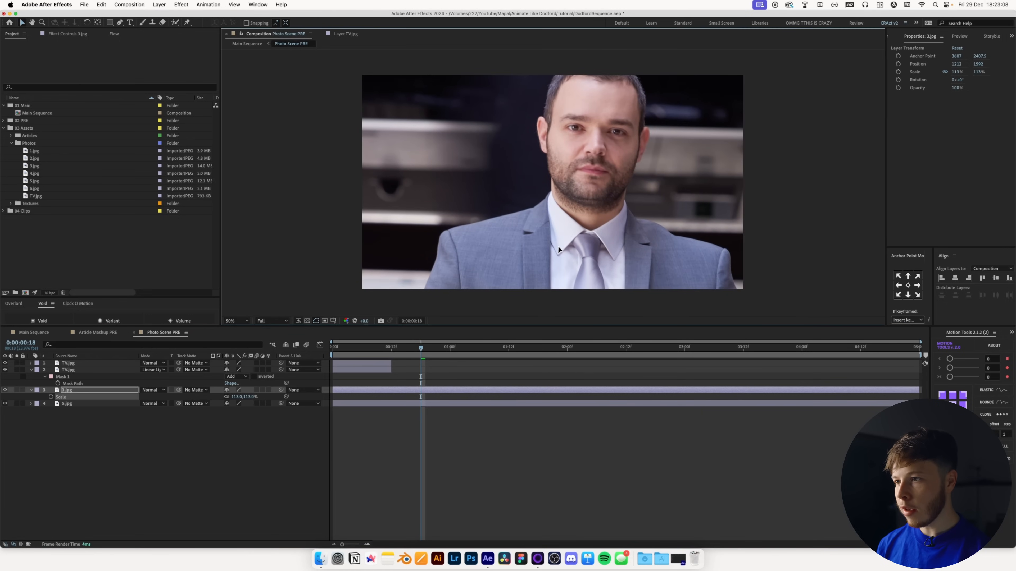
drag(558, 246, 558, 248)
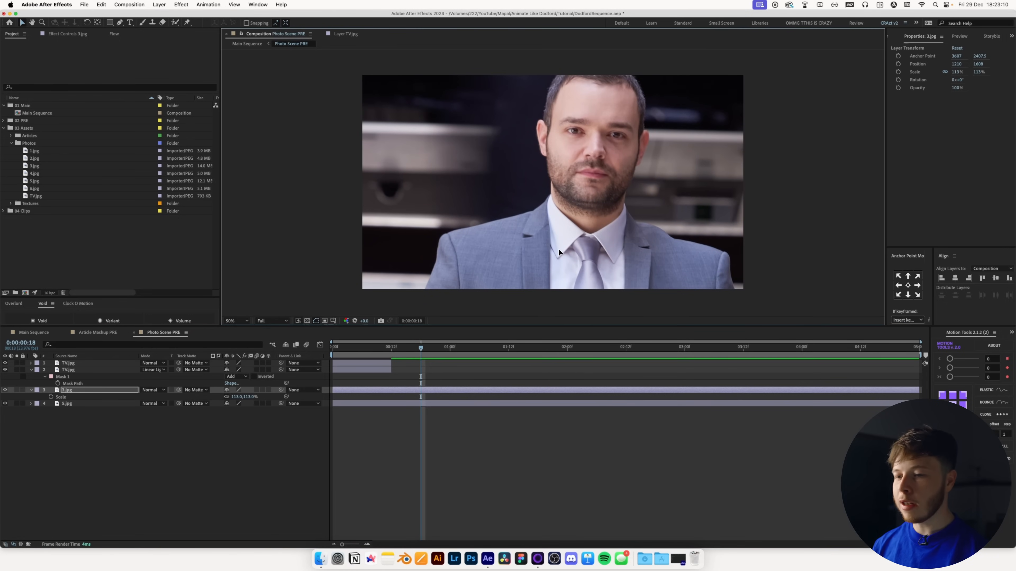
Move 3.jpg beneath 5.jpg, then scale the 5.jpg handshake photo to 40% and lower it to position 960, 652.
drag(87, 396, 80, 404)
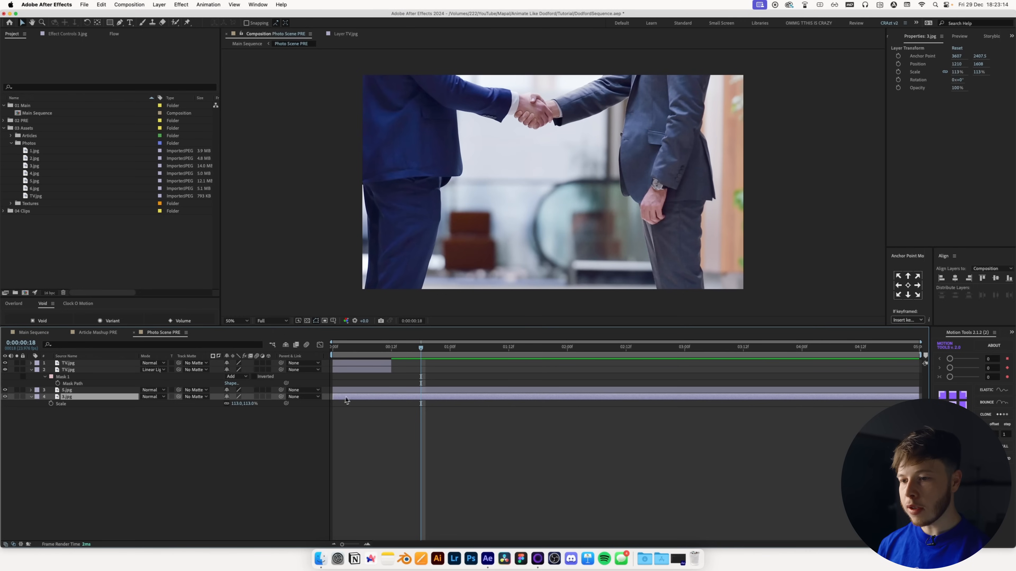
click(100, 390)
key(s)
drag(241, 399, 220, 403)
drag(543, 219, 543, 242)
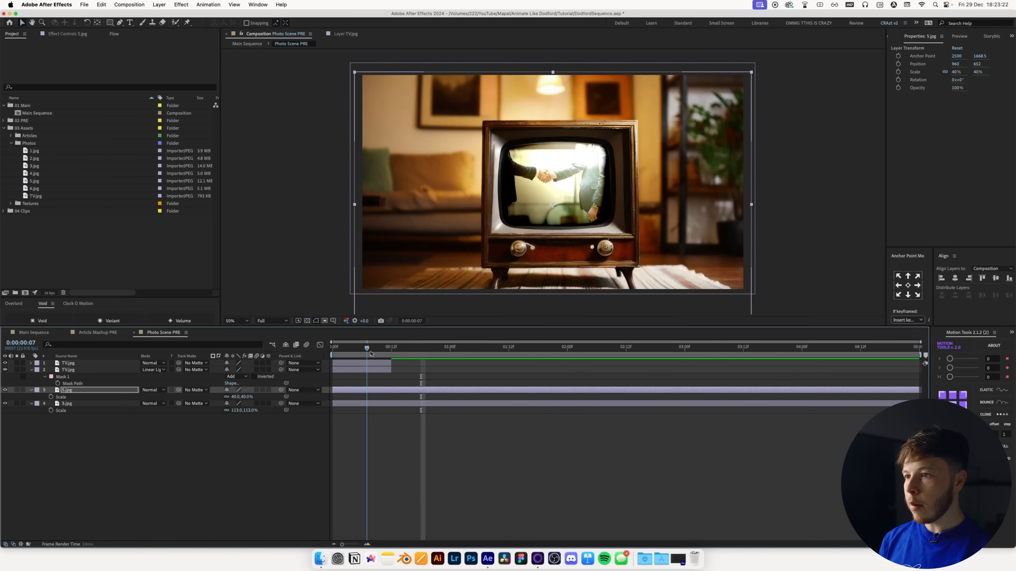
Split 5.jpg at 0:00:00:12 and scale its first segment to 19% so the handshake fits inside the television screen.
mouse_move(367, 347)
mouse_down()
mouse_move(391, 346)
mouse_move(351, 347)
mouse_up()
click(395, 390)
key(super+shift+d)
click(372, 398)
drag(248, 405, 229, 408)
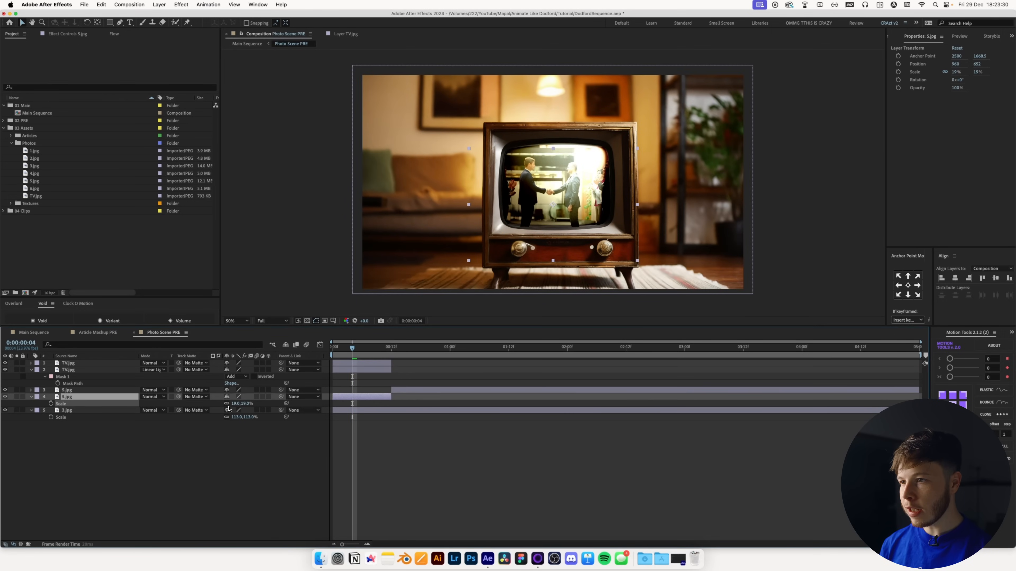
Set the opacity of the Linear Light TV.jpg layer to 63%.
click(116, 371)
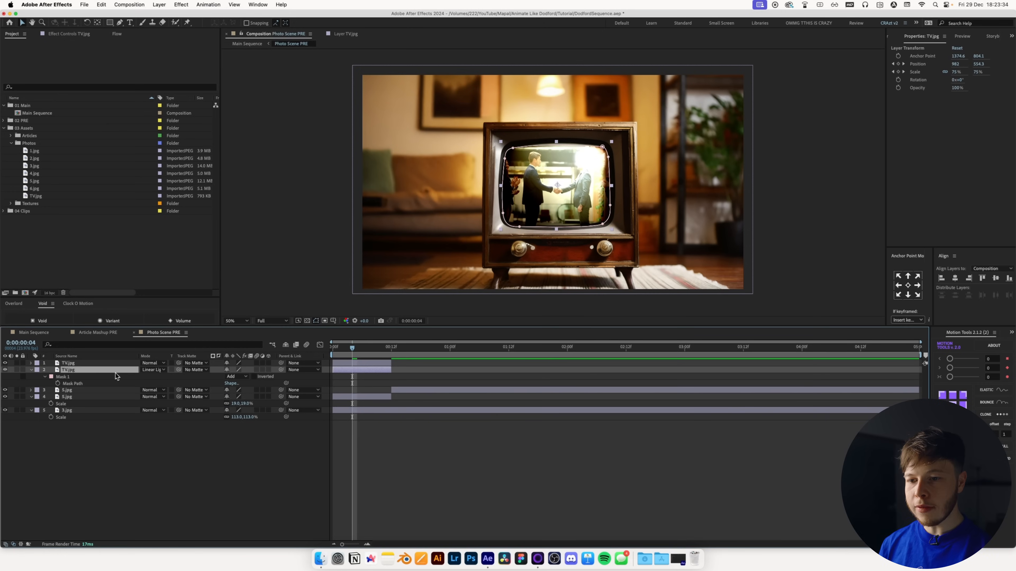
key(t)
drag(230, 376, 107, 377)
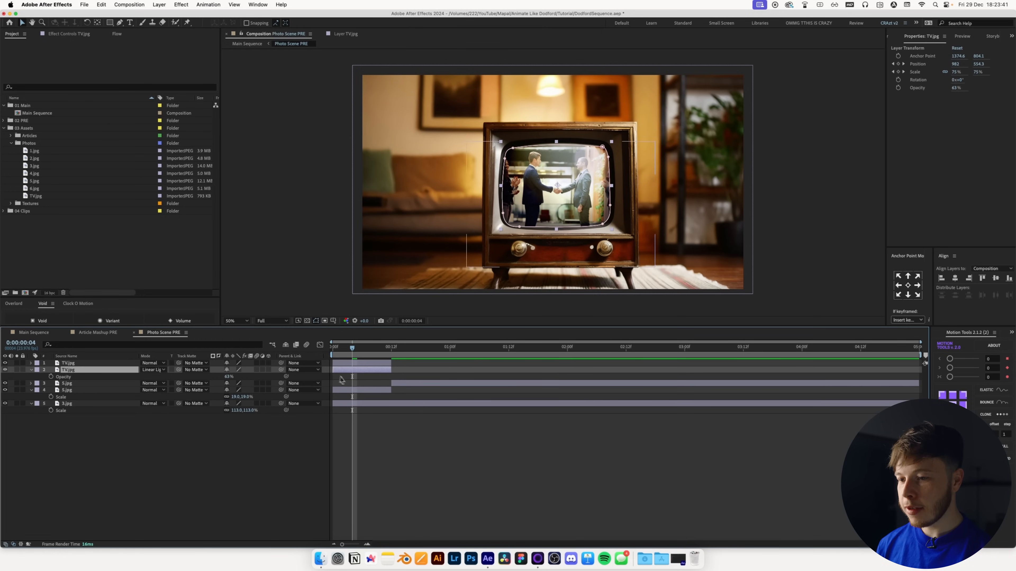
click(441, 428)
Return to the composition start, collapse the layer properties, and move the first 5.jpg segment above the second one.
drag(356, 347, 332, 347)
key(u)
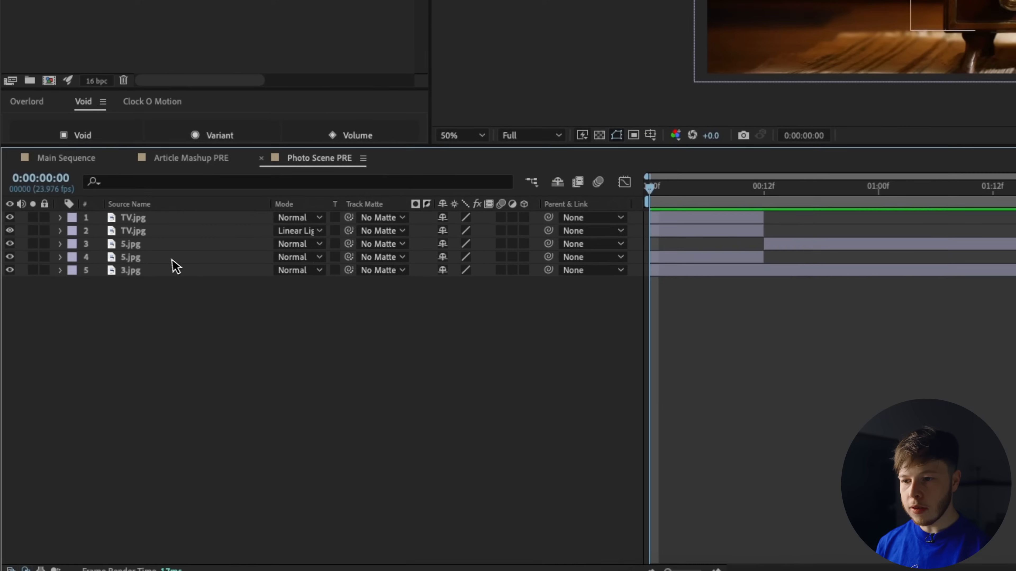
click(82, 383)
drag(142, 254, 156, 241)
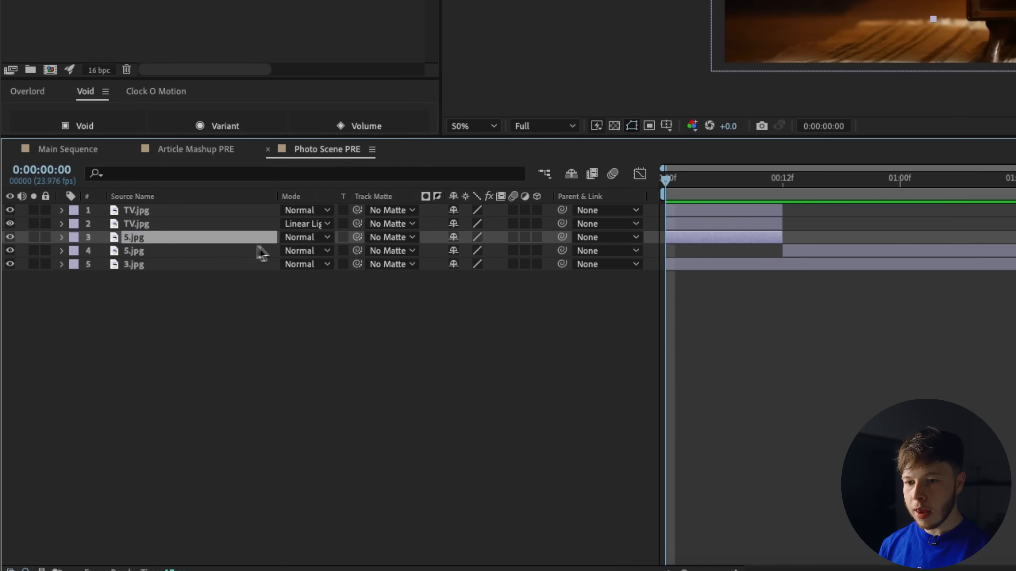
Parent the first 5.jpg segment to the top TV.jpg layer and preview the push into the television.
drag(561, 237, 130, 216)
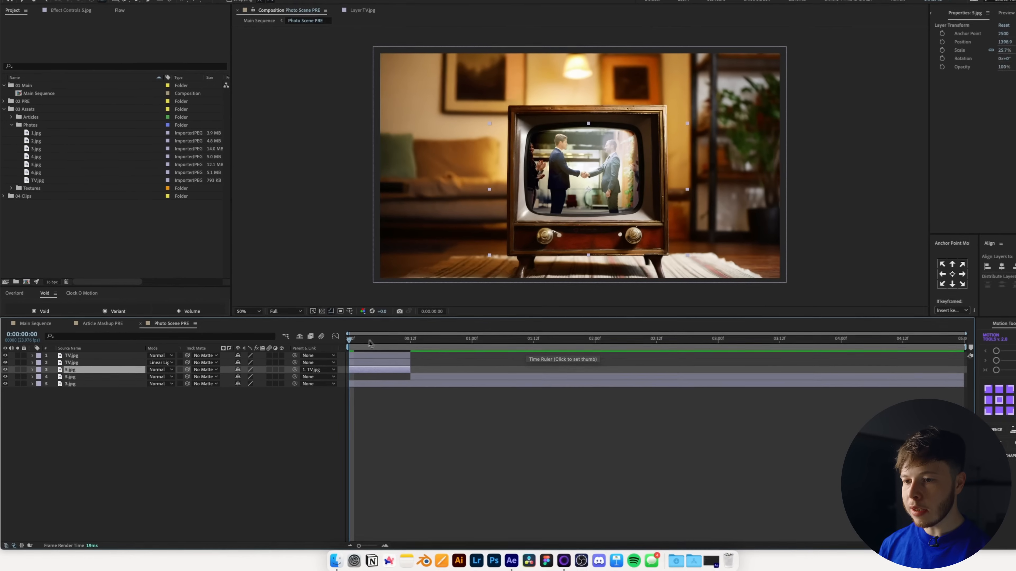
key(space)
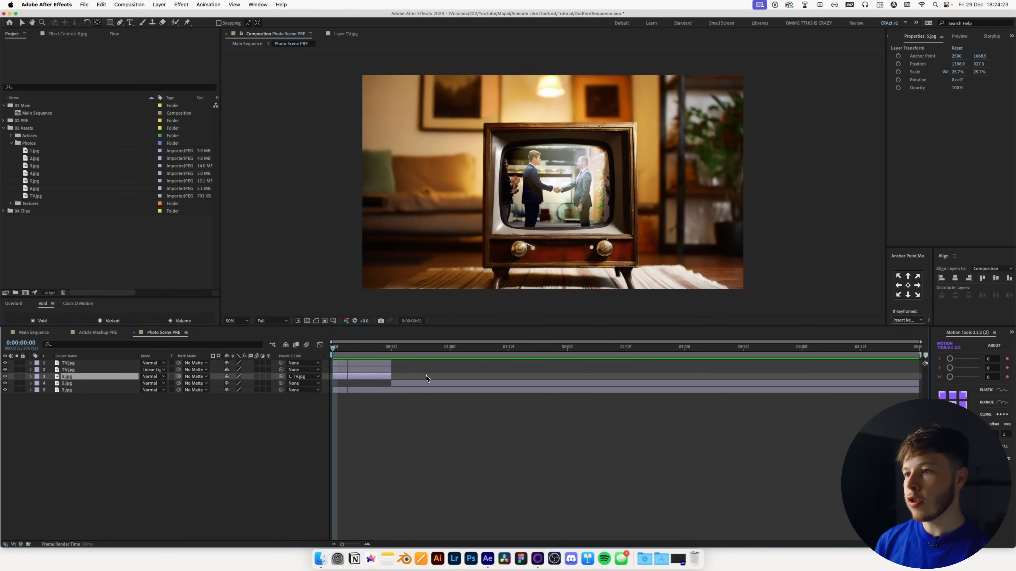
key(space)
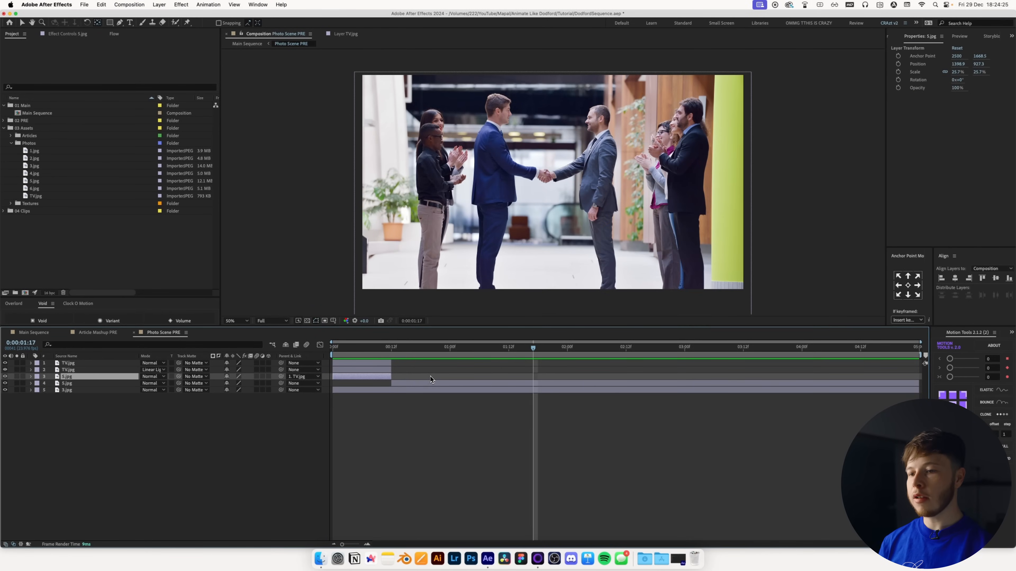
key(space)
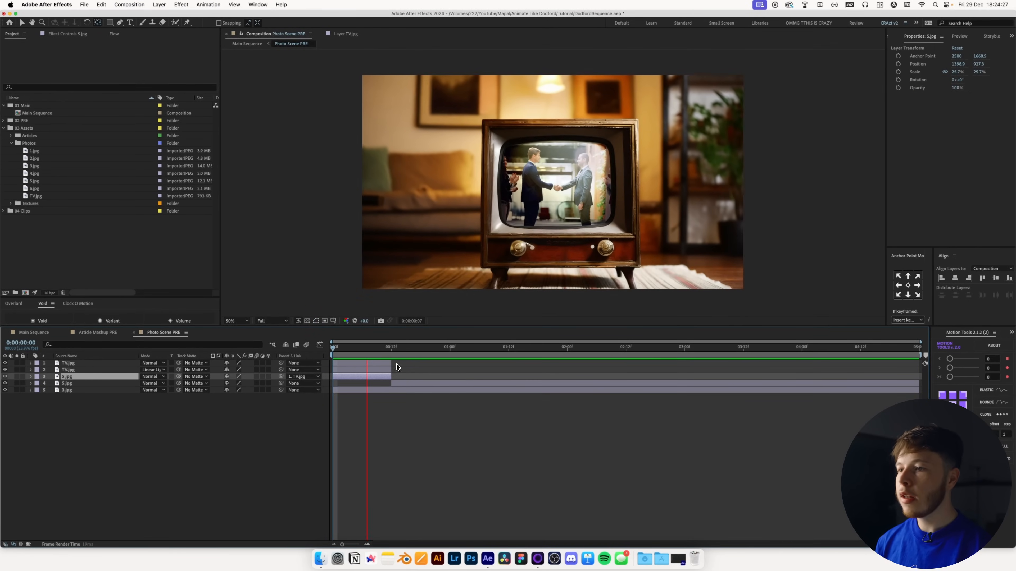
key(space)
key(space)
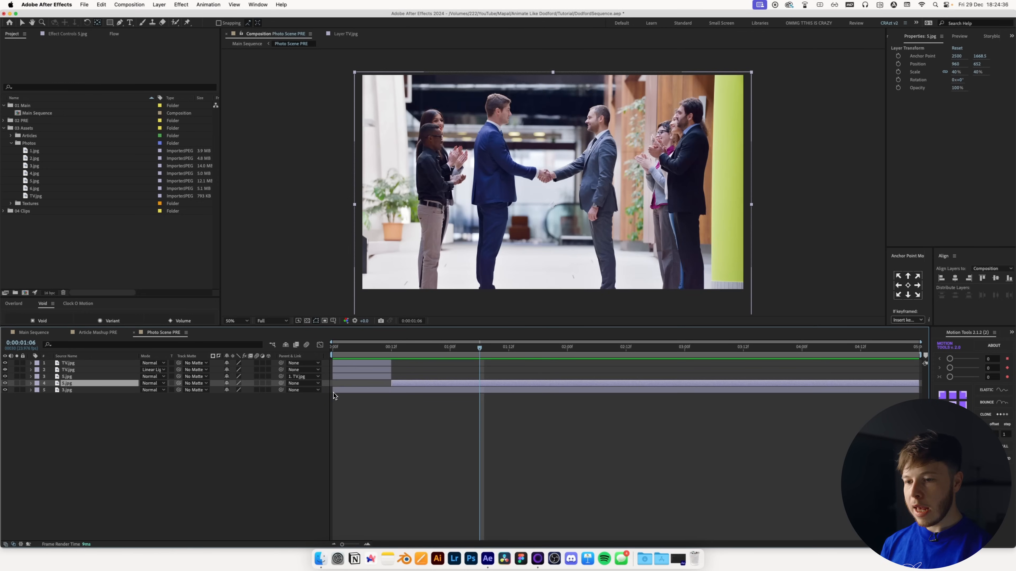
Trim 3.jpg to start at 0:00:01:06, then split the full-screen 5.jpg segment there and delete its remainder.
drag(333, 393, 479, 382)
click(503, 383)
key(shift+super+d)
key(Delete)
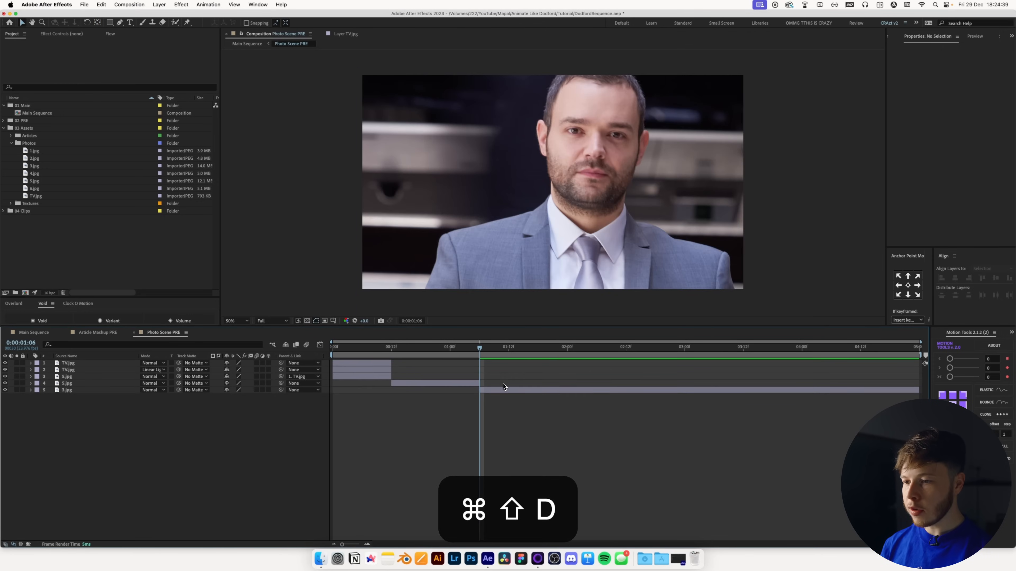
Set Position and Scale keyframes on the full-screen 5.jpg segment at 0:00:01:01.
drag(481, 347, 452, 347)
click(454, 385)
key(s)
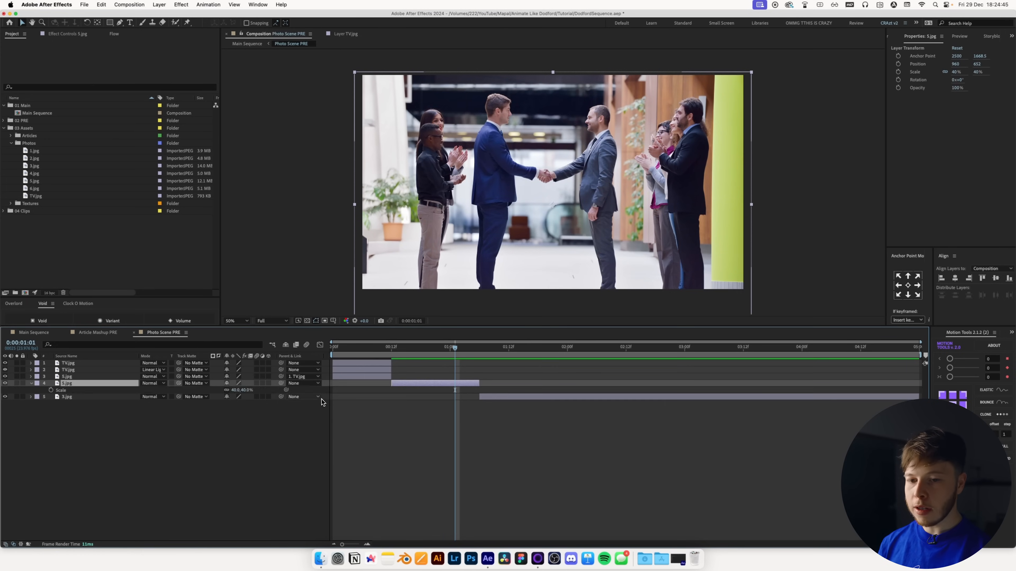
key(shift+p)
click(51, 390)
click(51, 397)
At 0:00:01:05, scale the full-screen 5.jpg segment to 62% and move it to position 846, 1022.
drag(456, 348, 472, 352)
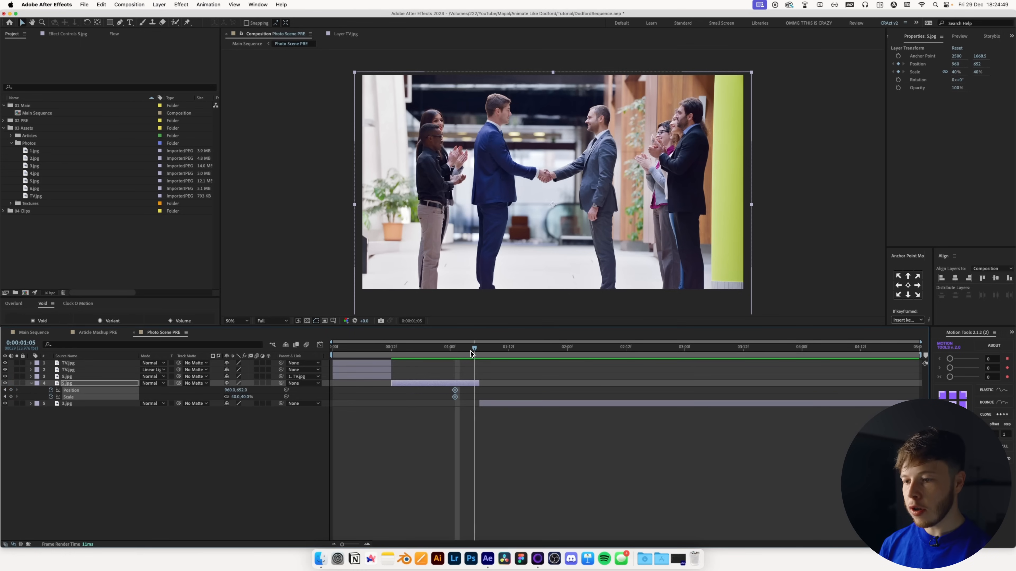
click(272, 454)
drag(234, 398, 242, 399)
click(440, 383)
drag(553, 182, 530, 257)
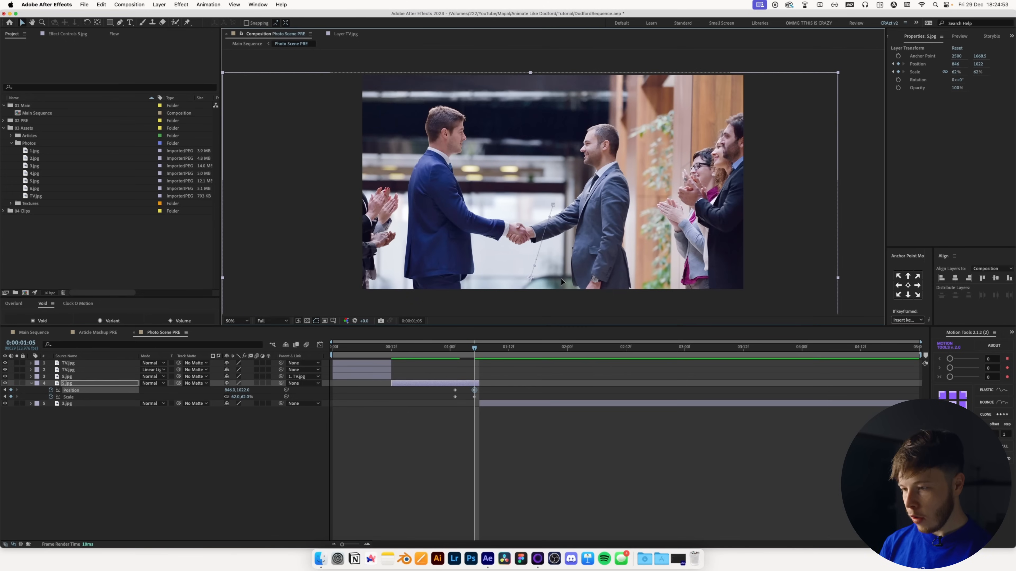
Show the proportional grid and use it to adjust 5.jpg to 72% scale and position 789, 1022 at 0:00:01:05.
key(alt+apostrophe)
drag(459, 353, 504, 356)
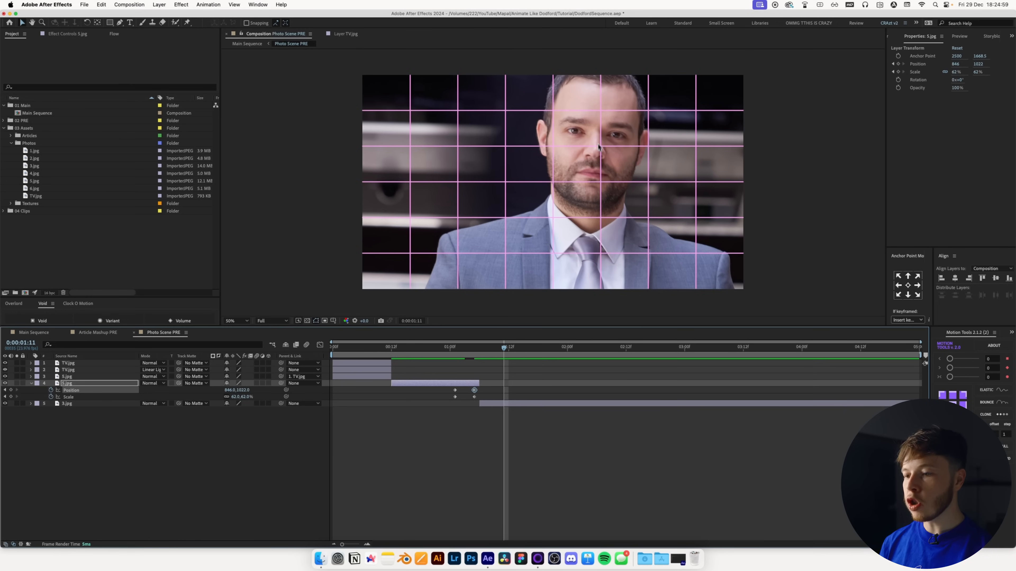
click(471, 351)
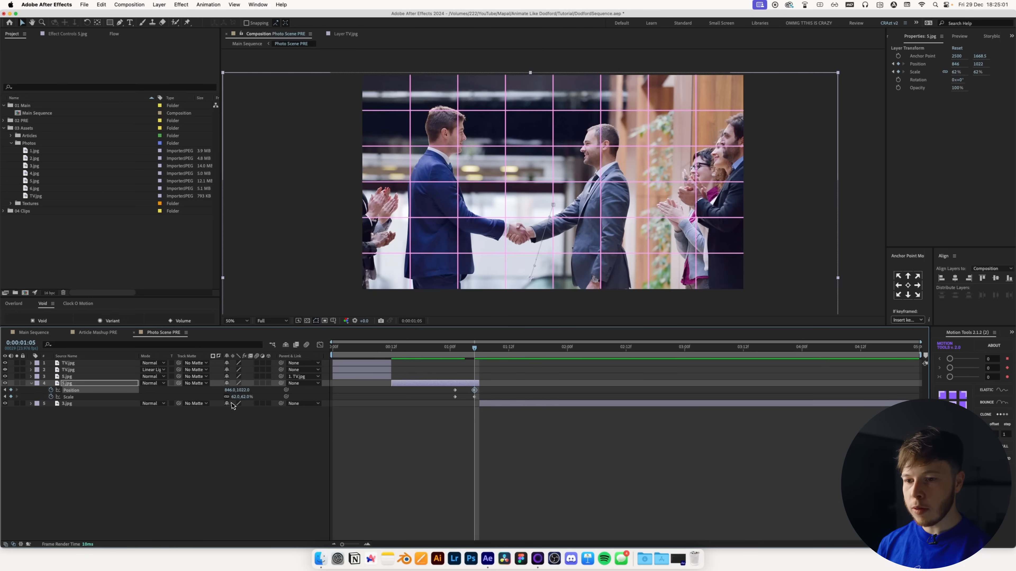
drag(232, 396, 211, 390)
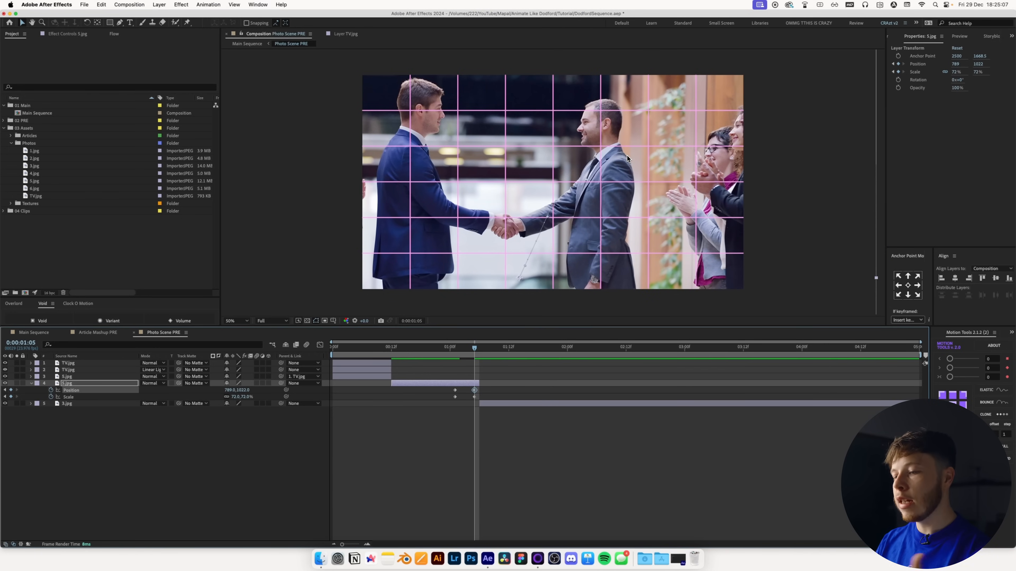
Move the ending Position and Scale keyframes of 5.jpg to 0:00:01:11.
drag(504, 388, 470, 399)
drag(474, 397, 502, 399)
click(538, 412)
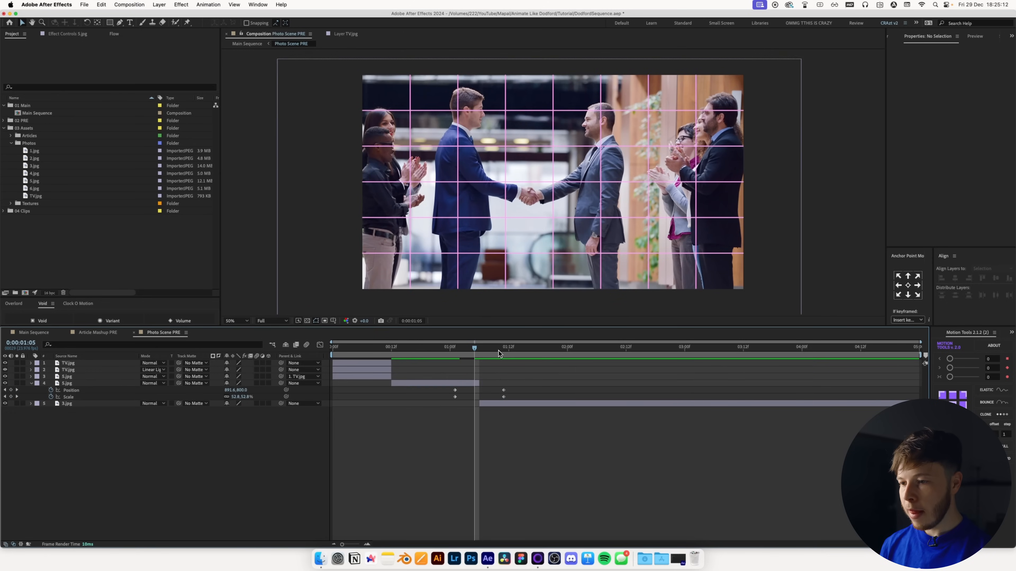
Set Position and Scale keyframes on 3.jpg at 0:00:01:11.
drag(495, 348, 502, 352)
click(495, 404)
key(s)
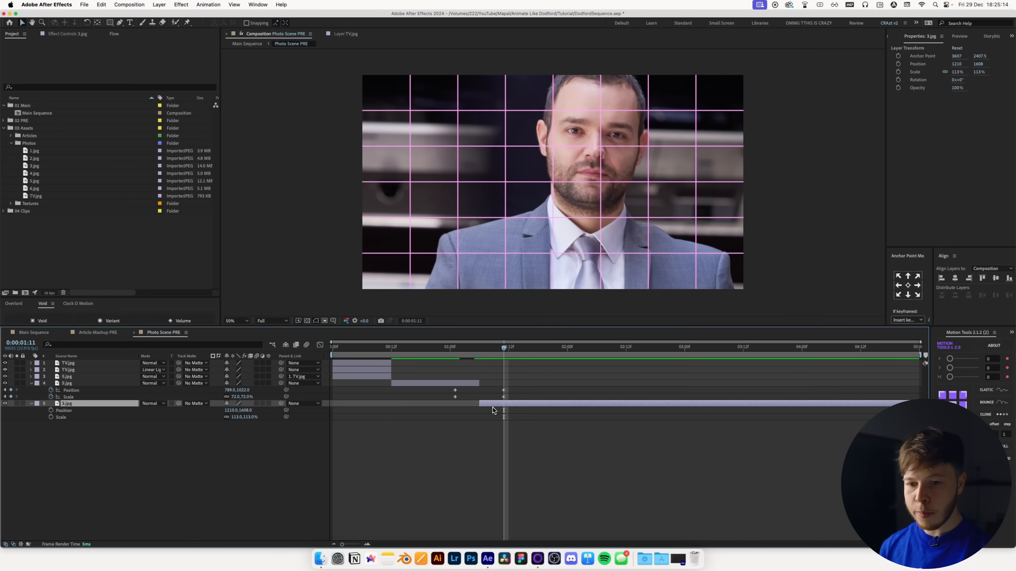
drag(51, 410, 51, 426)
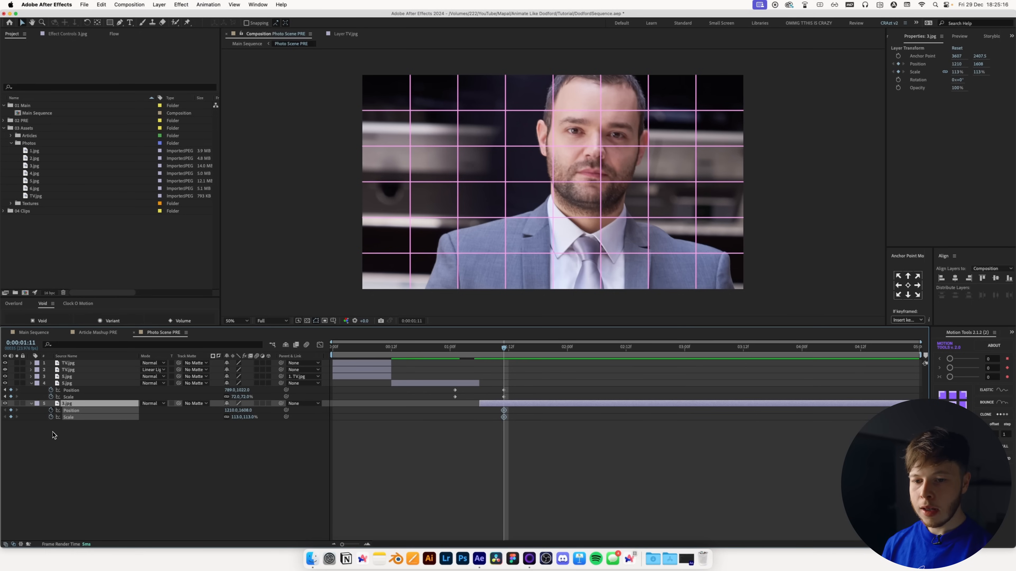
Keyframe 3.jpg at 77% scale and position 1210, 1227, and move those starting keyframes to 0:00:01:01.
drag(495, 345, 489, 347)
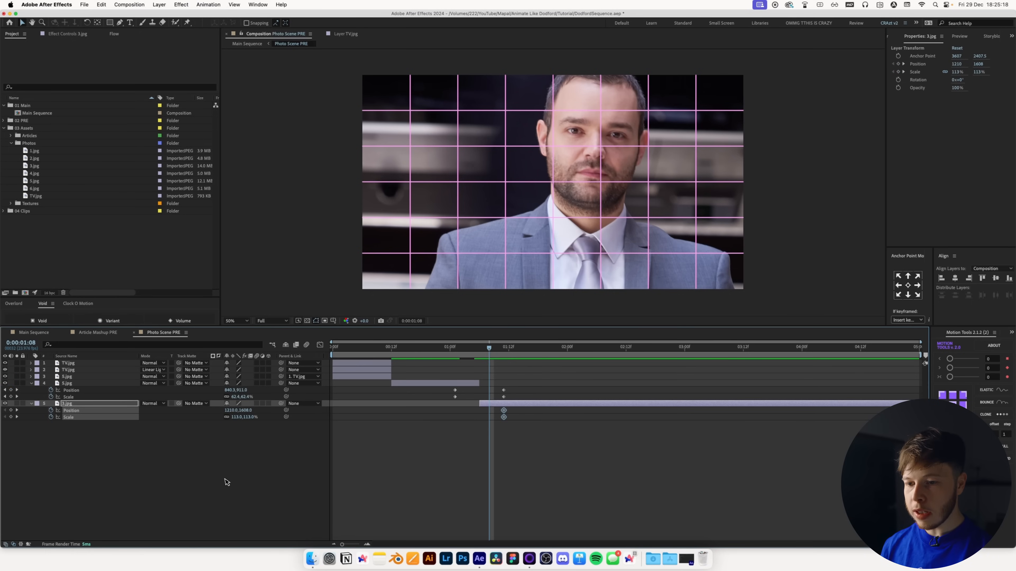
drag(236, 417, 161, 415)
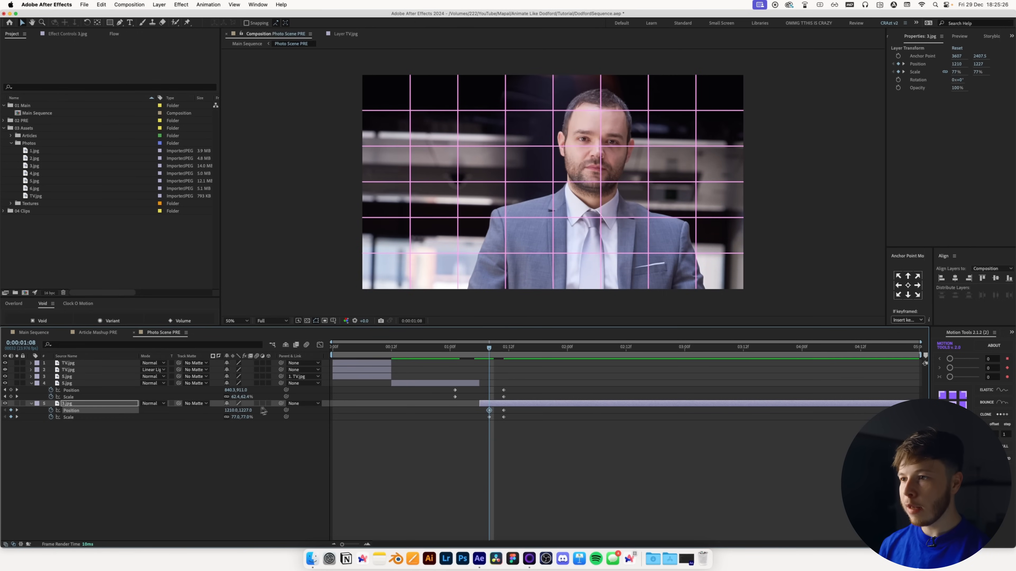
drag(510, 375, 456, 417)
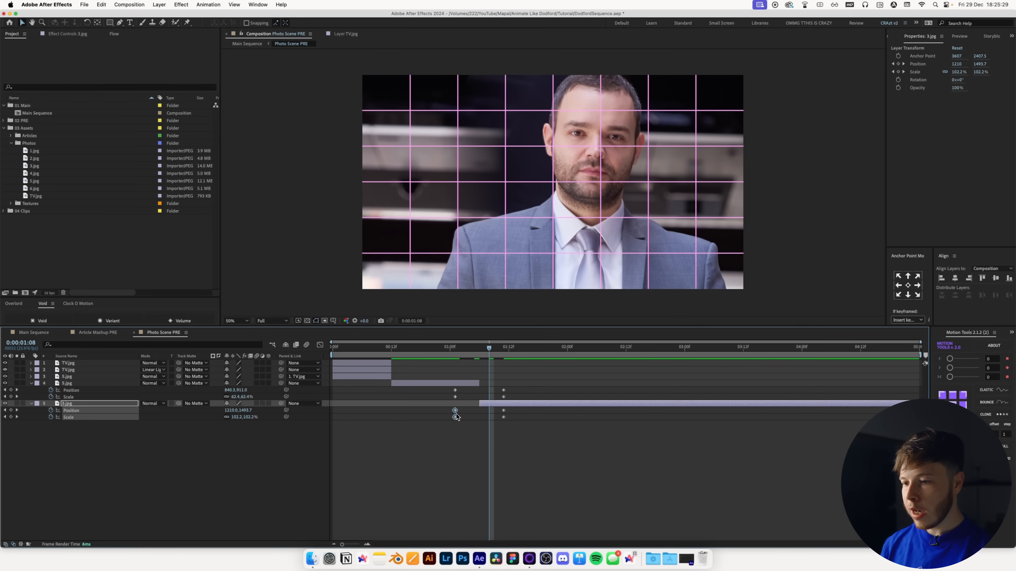
Apply the 0.88, 0.14, 0.12, 0.86 Flow curve to all 5.jpg and 3.jpg keyframes and check their speed graph.
drag(534, 438, 443, 388)
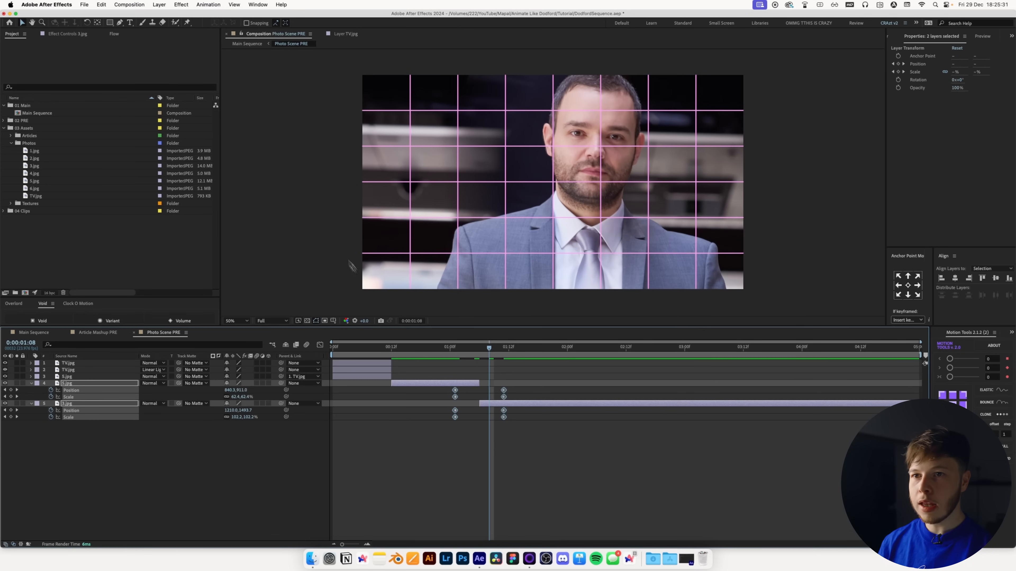
click(114, 35)
click(124, 158)
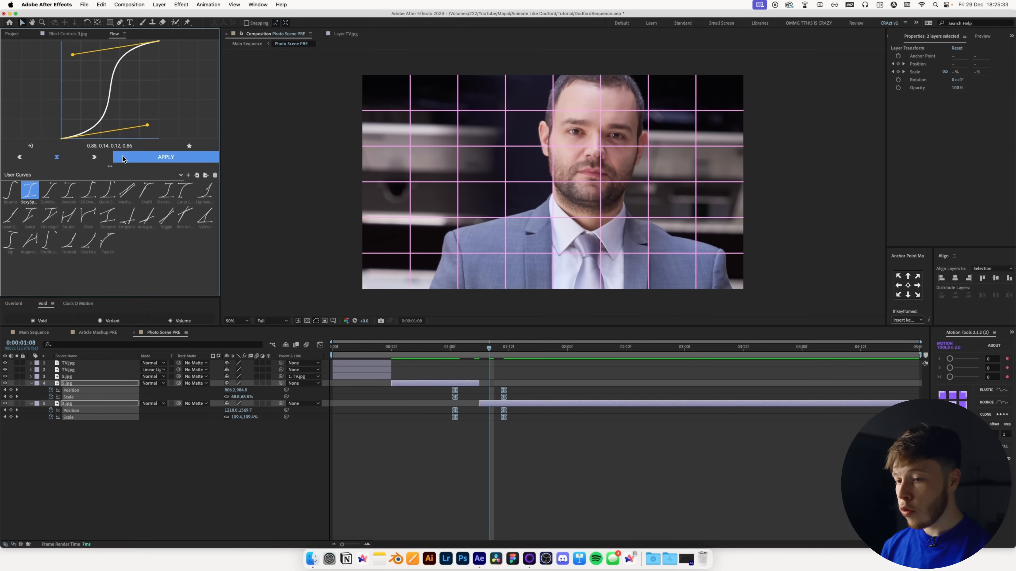
click(318, 345)
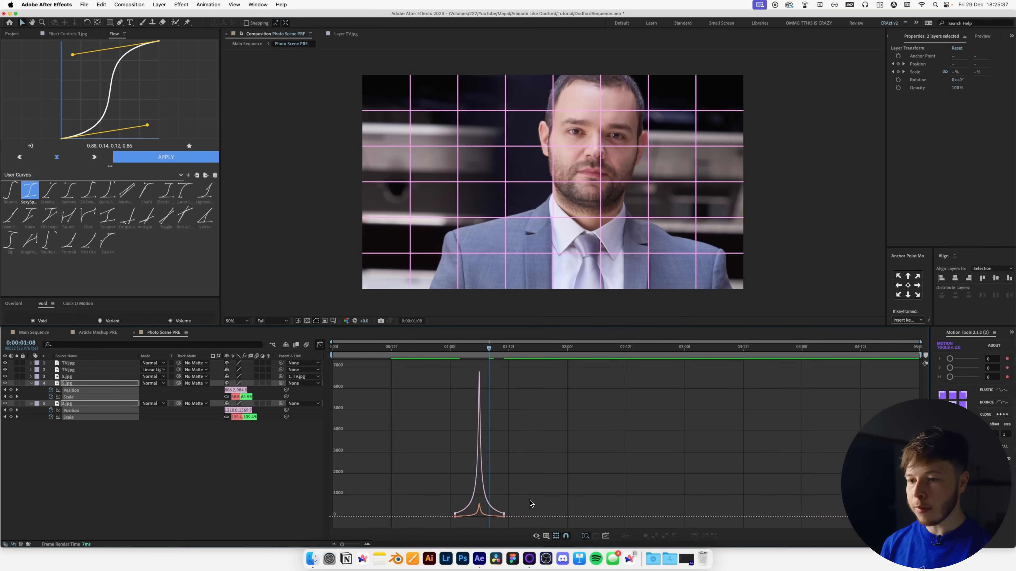
click(319, 345)
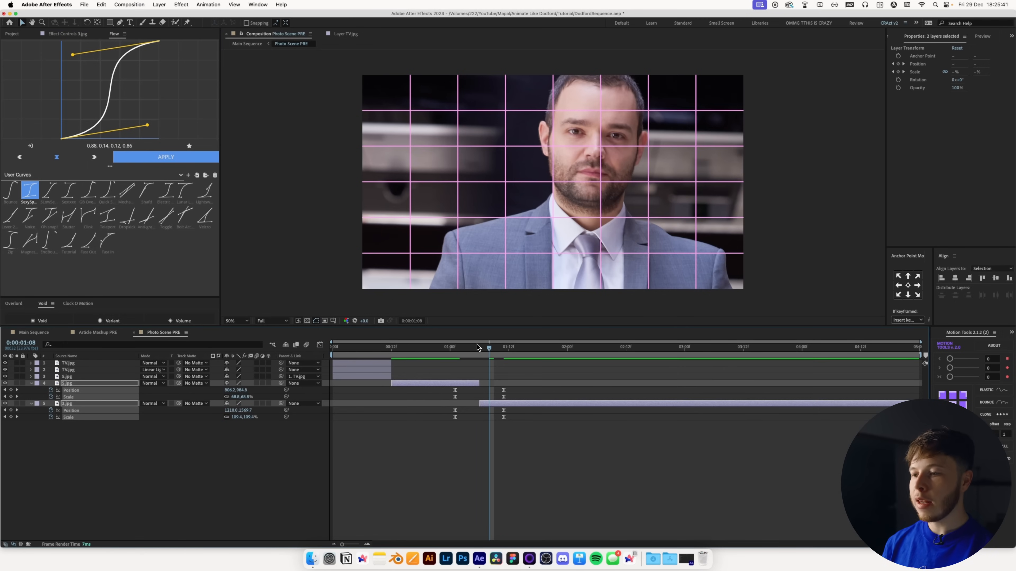
Play back the eased transition from the handshake photo to the suited man.
click(440, 350)
key(space)
key(space)
drag(469, 348, 446, 349)
key(space)
key(space)
Spread the 5.jpg and 3.jpg transition keyframes to about 0:00:00:22 and 0:00:01:15, then preview the scene.
drag(528, 386, 440, 390)
key(alt+Left)
key(alt+Left)
key(alt+Left)
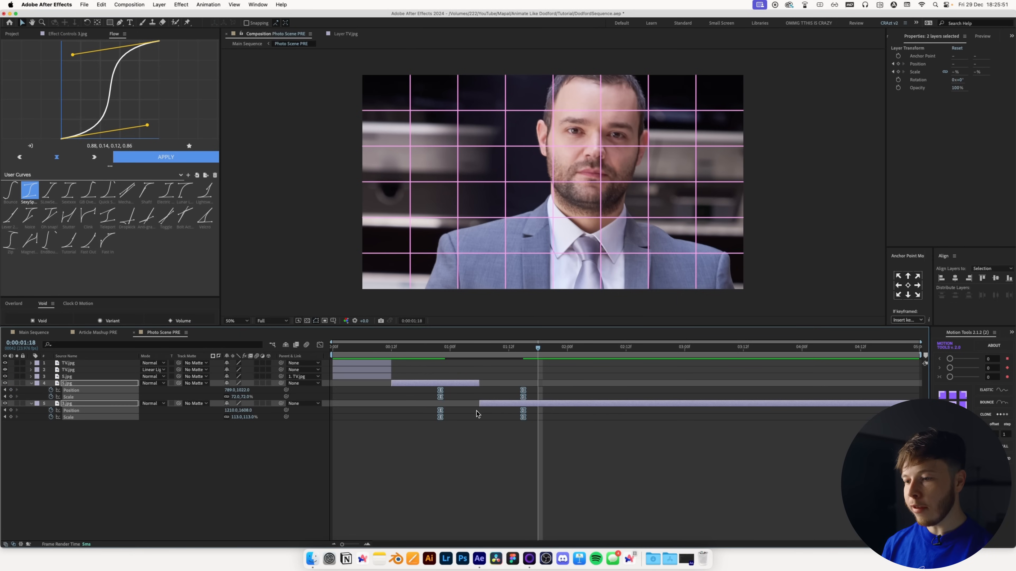
click(478, 421)
key(space)
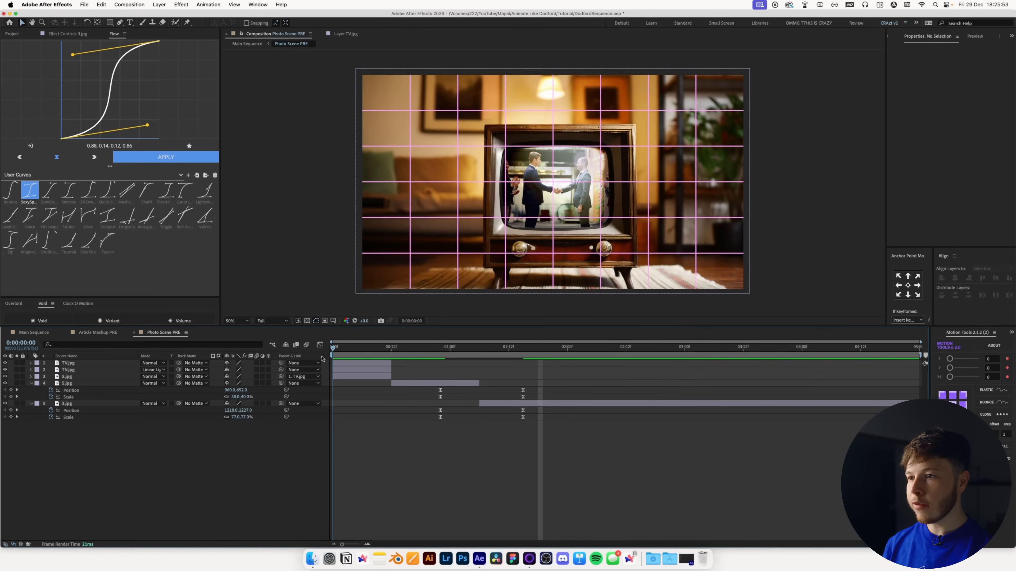
Add a Transform effect to the full-screen 5.jpg segment with a Scale keyframe of 100 at 0:00:00:12.
click(406, 347)
click(410, 383)
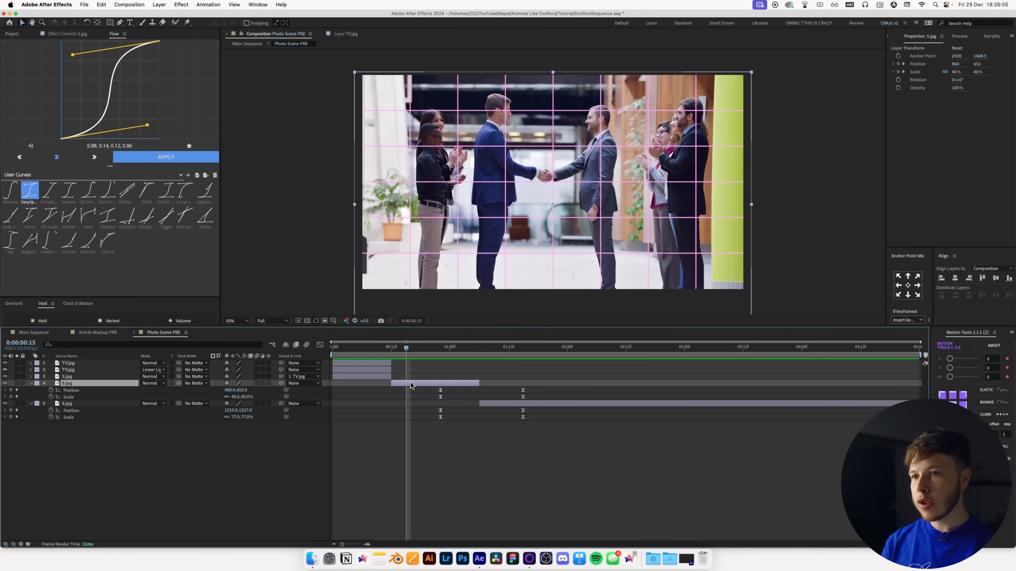
key(ctrl+space)
text(tr)
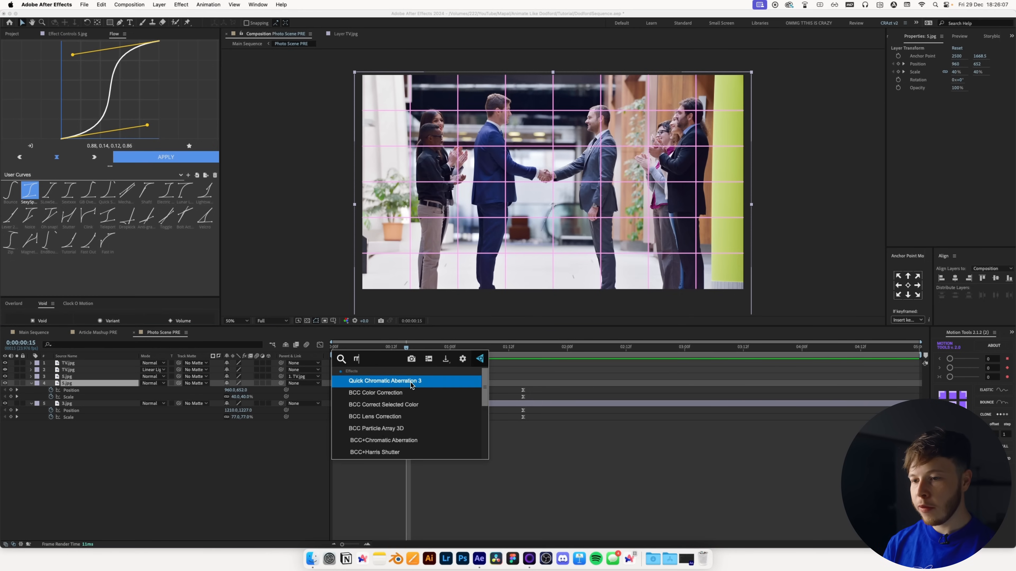
key(Return)
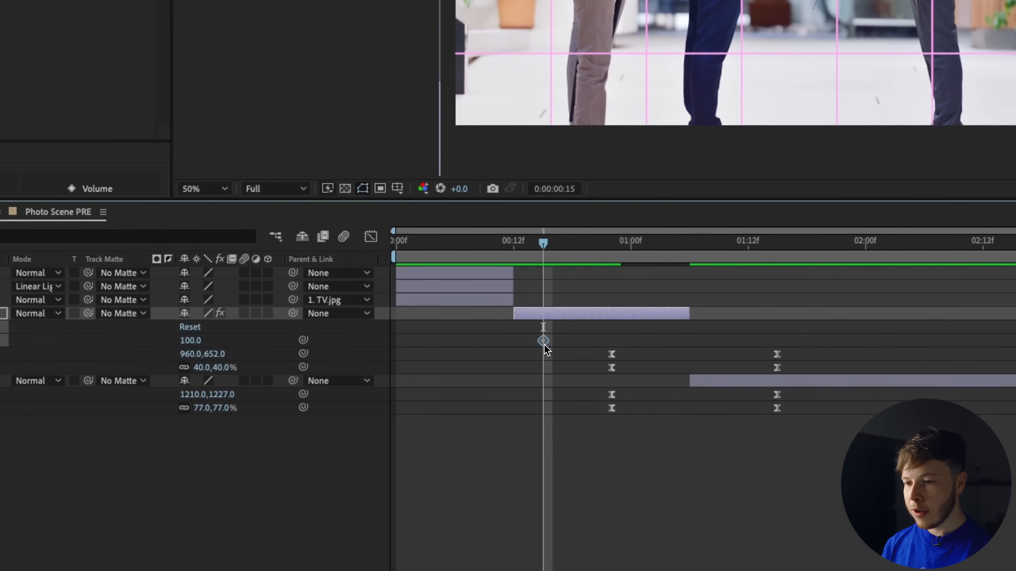
drag(543, 341, 513, 341)
Keyframe the Transform effect's Scale to 113 and spread its two keyframes to about 0:00:00:10 and 0:00:01:08.
click(573, 246)
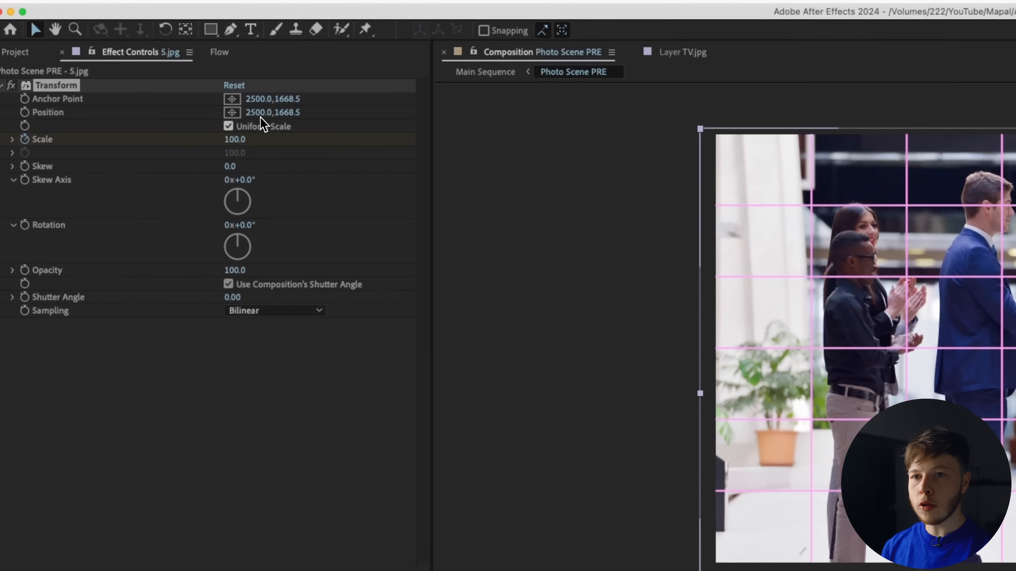
drag(240, 140, 261, 158)
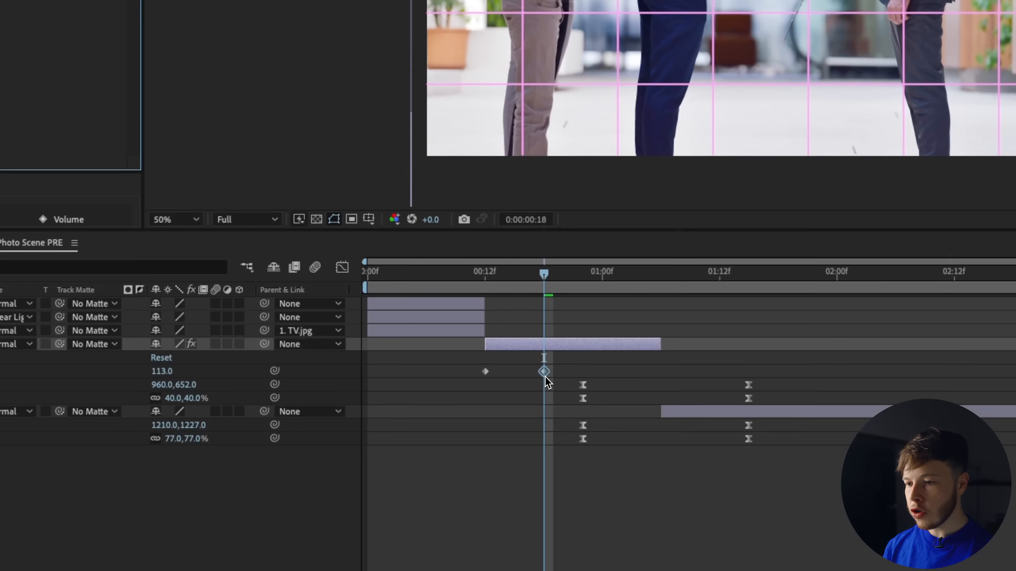
drag(545, 376, 677, 371)
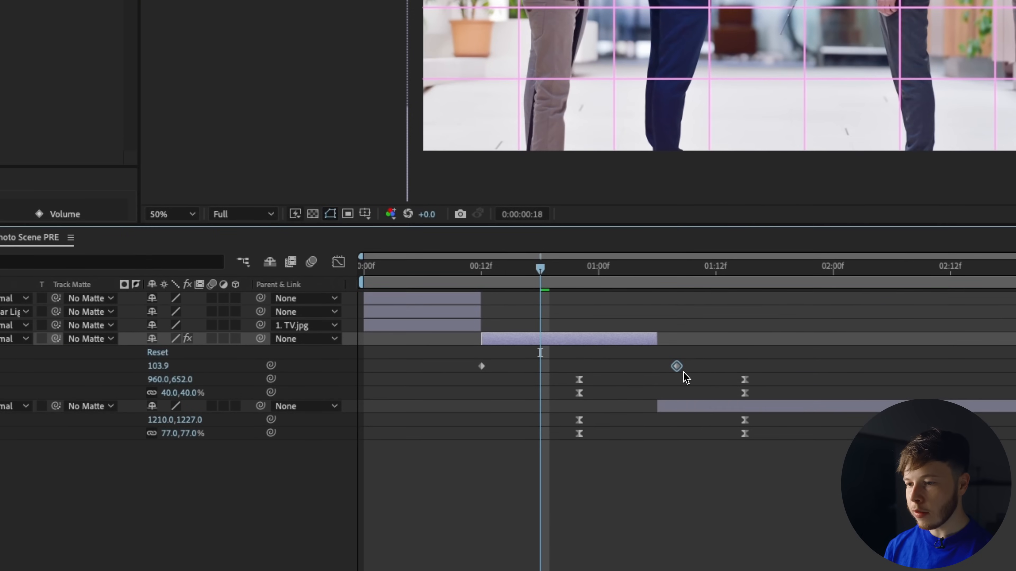
Preview the slow handshake zoom and the transition to the suited man, then hide the proportional grid.
click(452, 267)
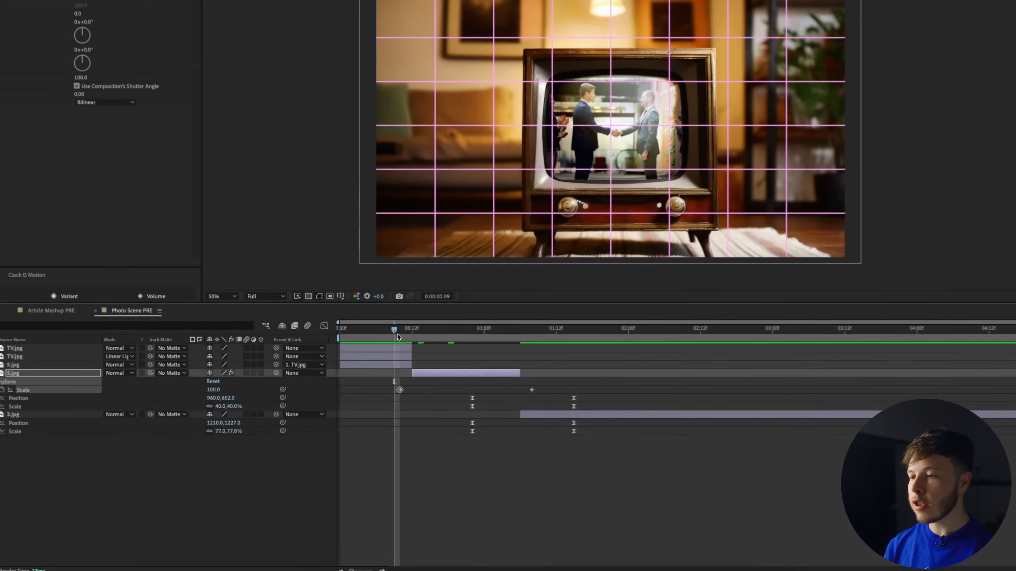
key(space)
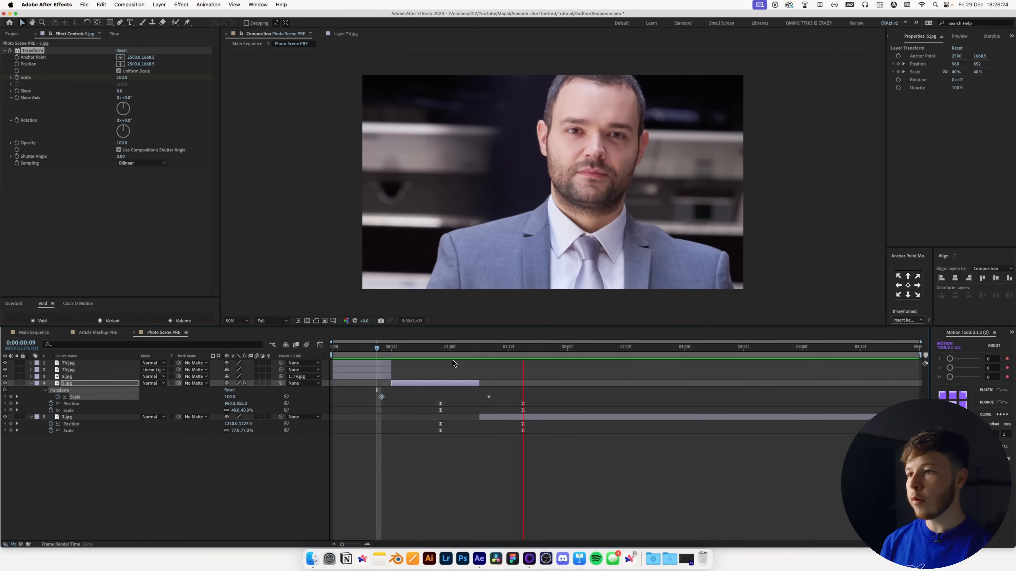
key(space)
click(450, 348)
key(i)
key(space)
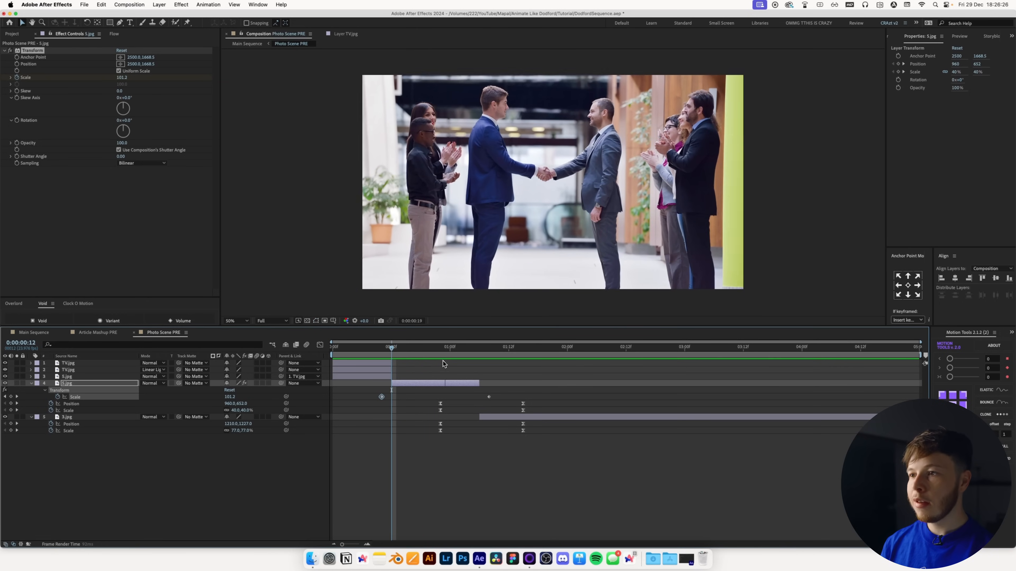
key(space)
click(470, 401)
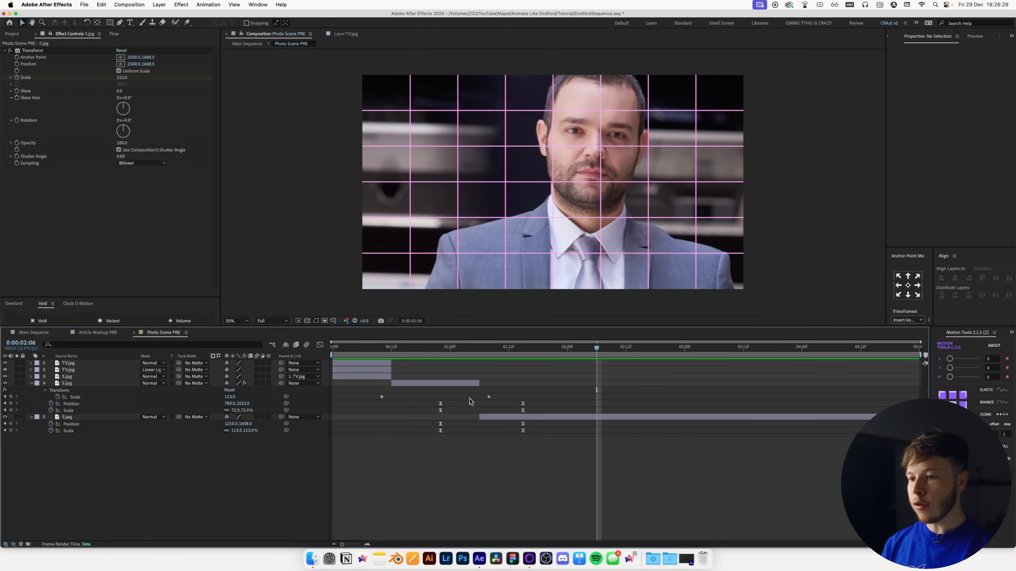
key(alt+apostrophe)
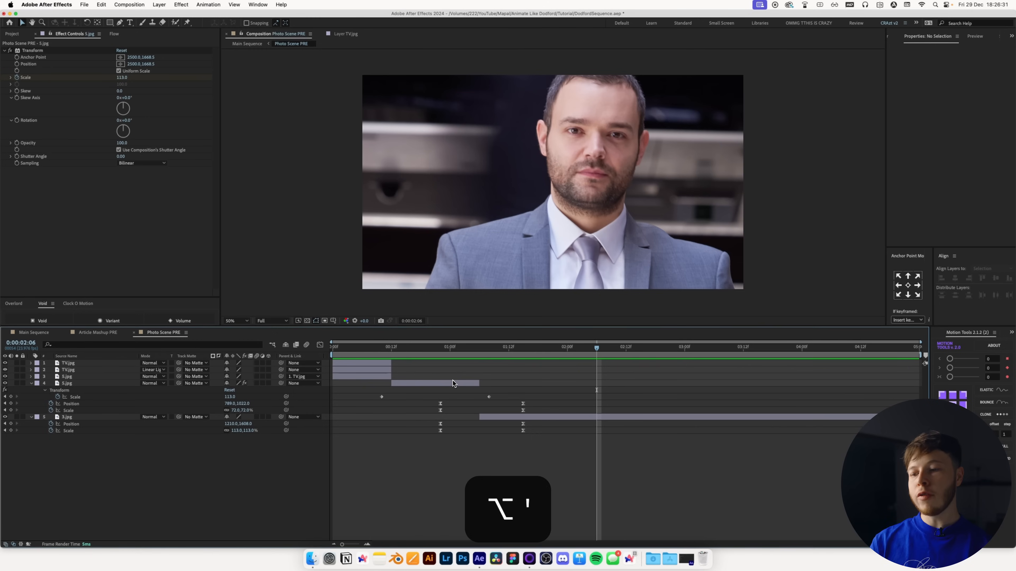
In Main Sequence, trim Photo Scene PRE to end at 0:00:02:03 and move Article Mashup PRE to start there.
click(28, 332)
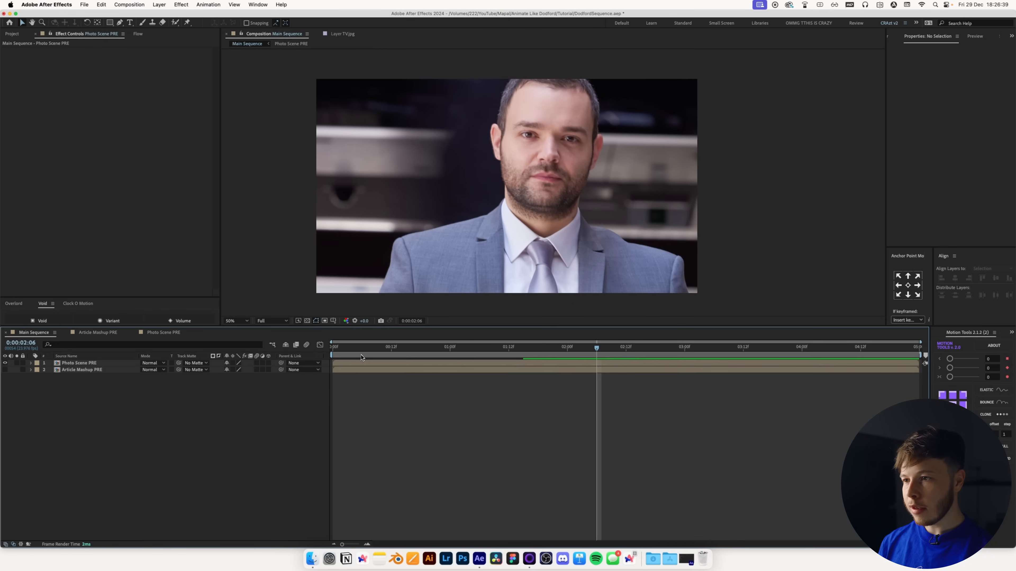
key(space)
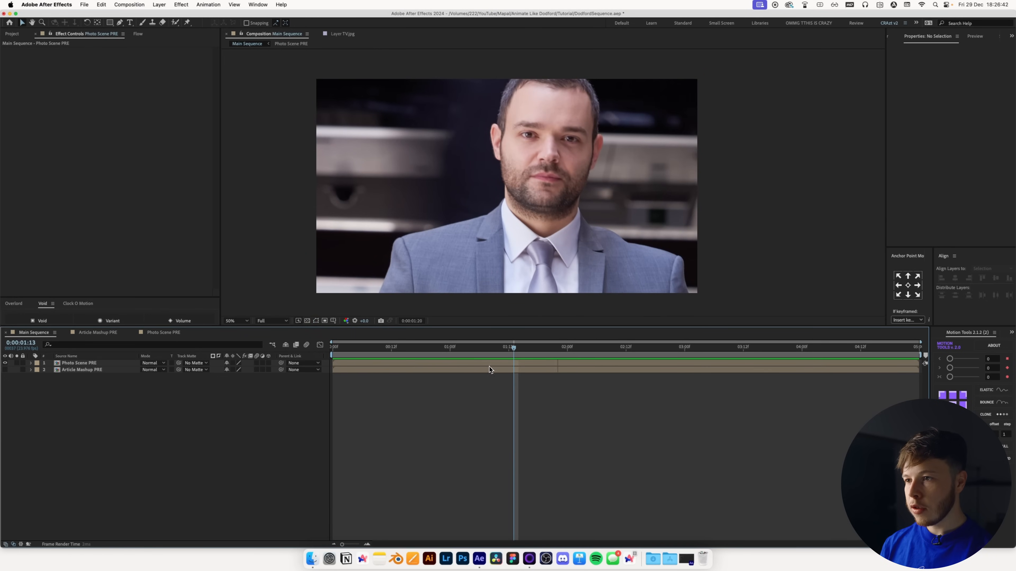
key(space)
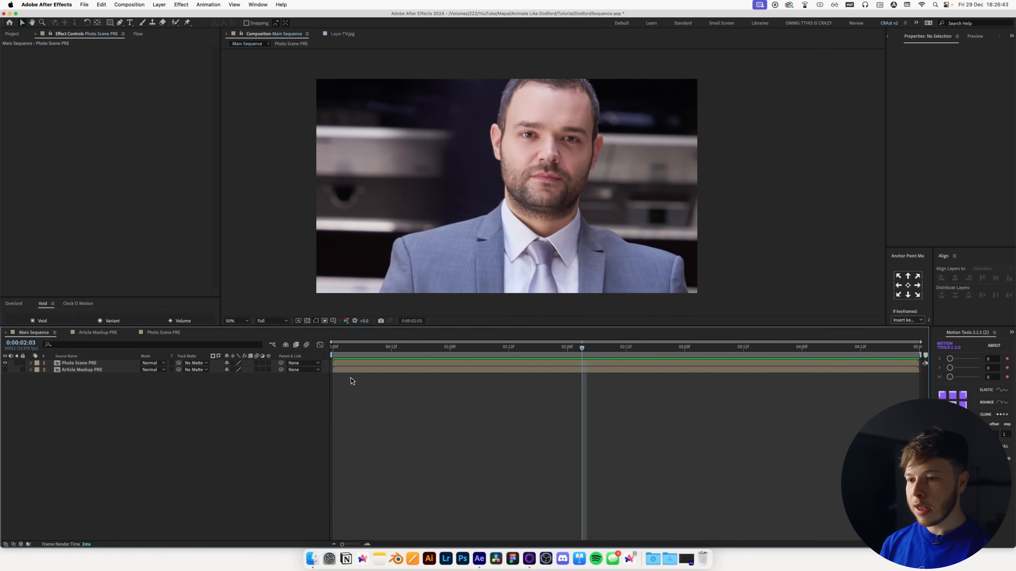
click(371, 364)
key(super+shift+d)
drag(338, 371, 565, 387)
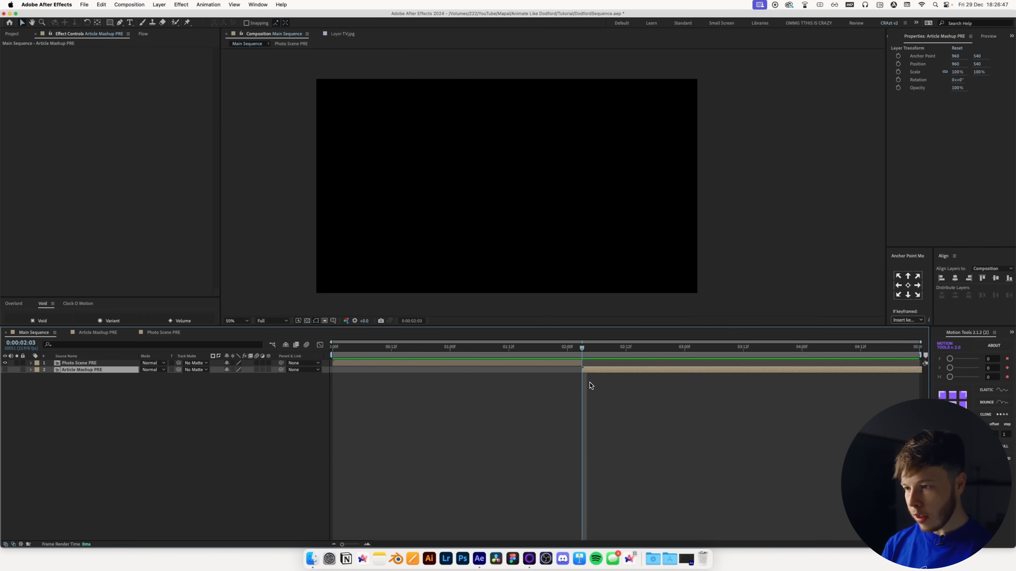
Extend the Main Sequence composition's duration to 15 seconds and turn on the visibility of Article Mashup PRE.
key(super+k)
click(464, 430)
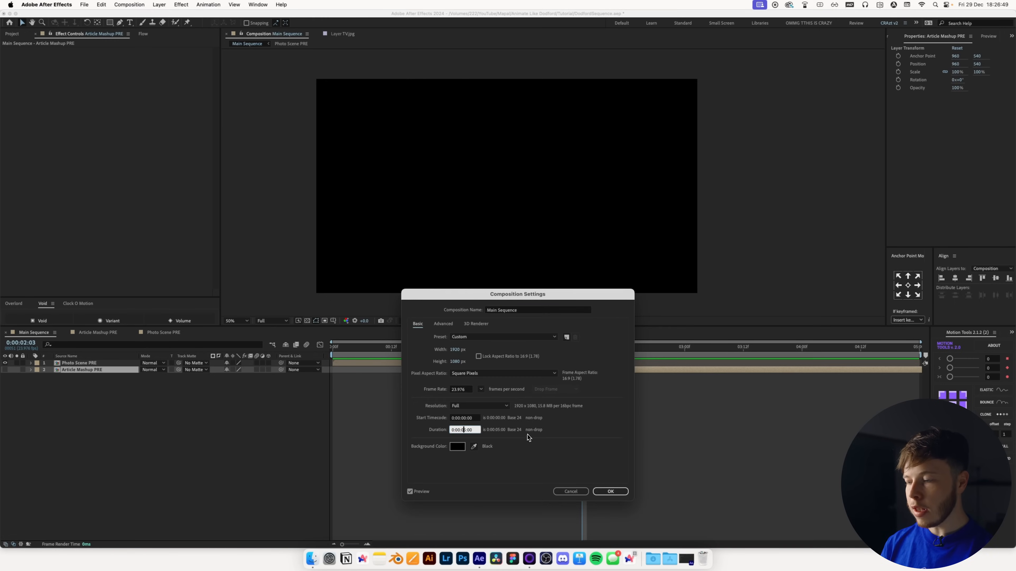
click(612, 493)
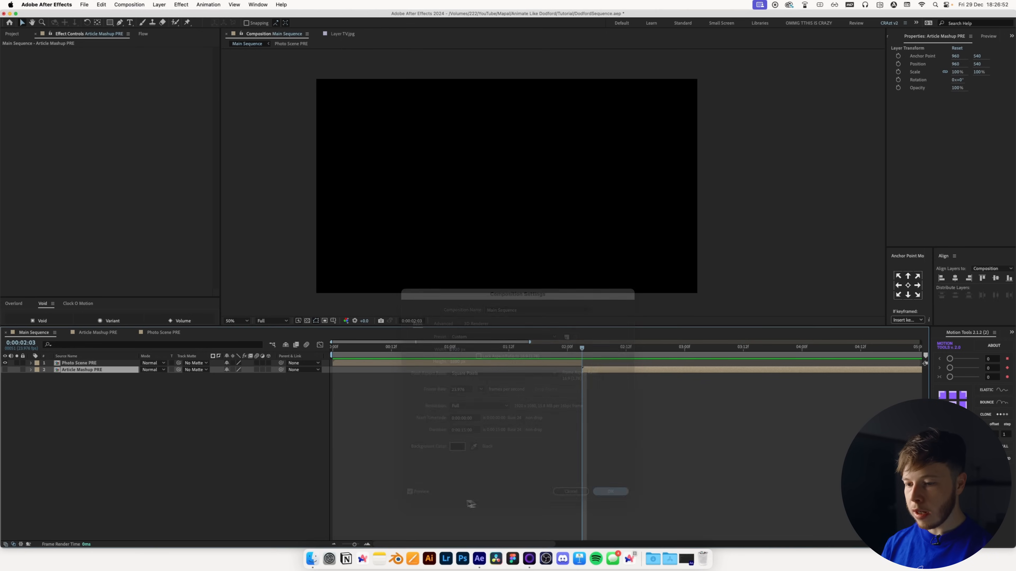
click(5, 370)
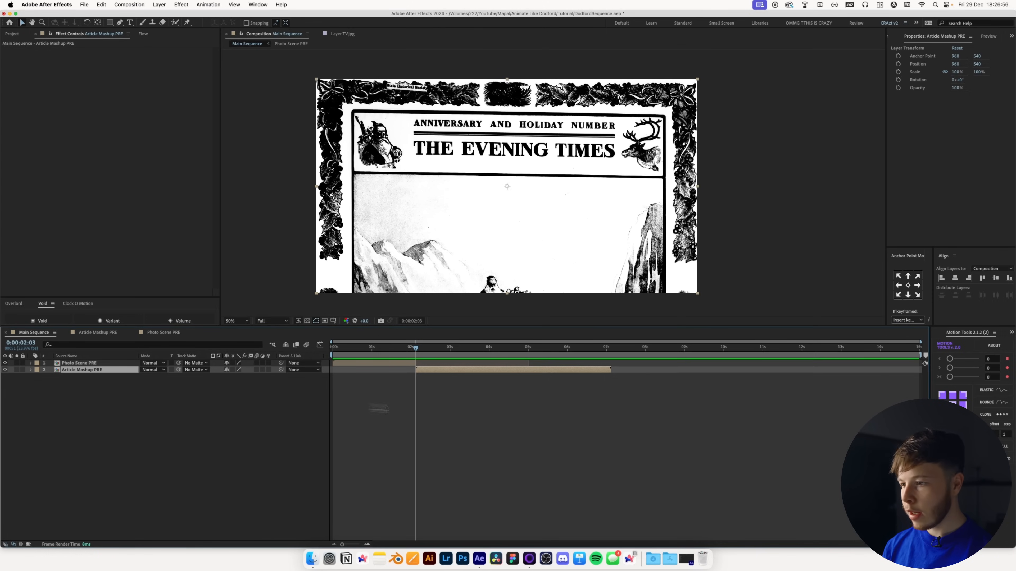
End the work area where Article Mashup PRE ends, trim the composition to it and preview the sequence.
drag(921, 359, 608, 365)
right_click(578, 359)
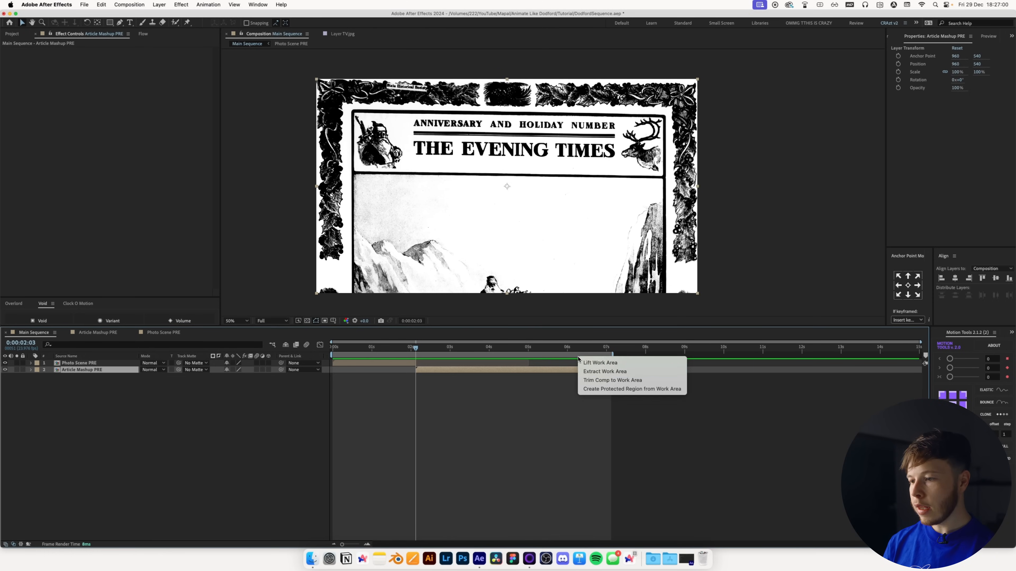
click(596, 380)
key(space)
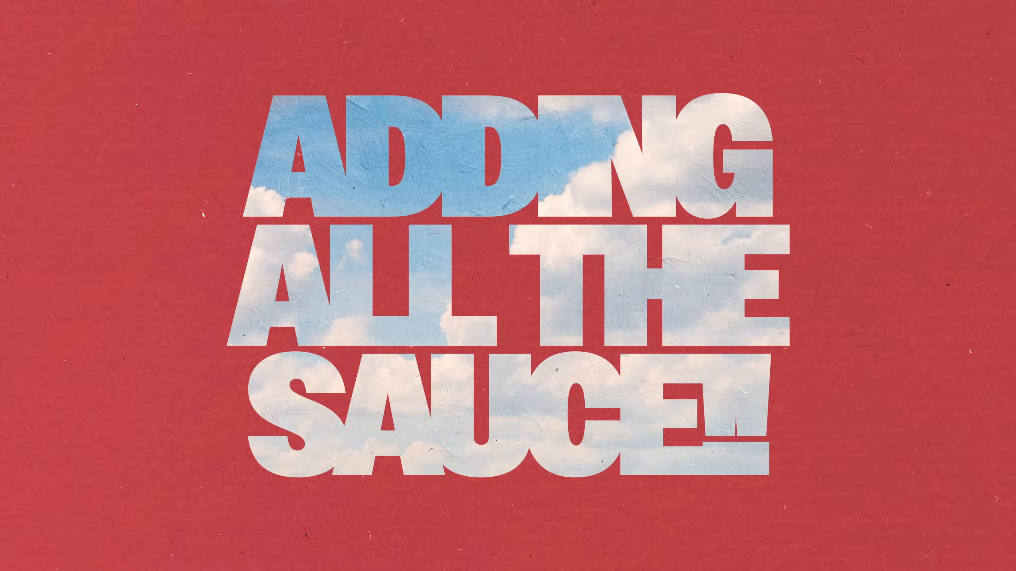
Add an adjustment layer on top with a Levels effect and lower its Input White to about 27242.
key(super+alt+y)
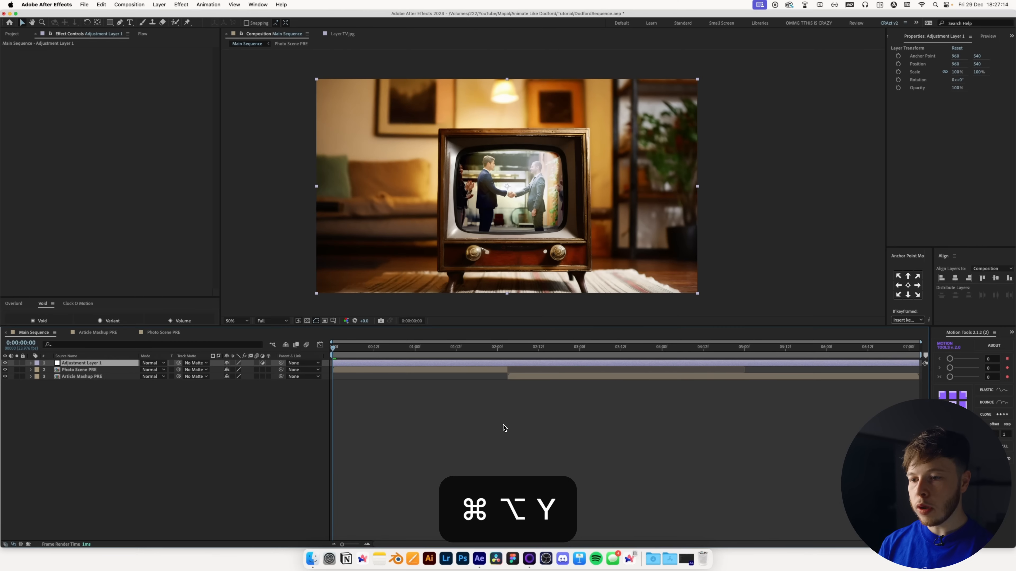
key(ctrl+space)
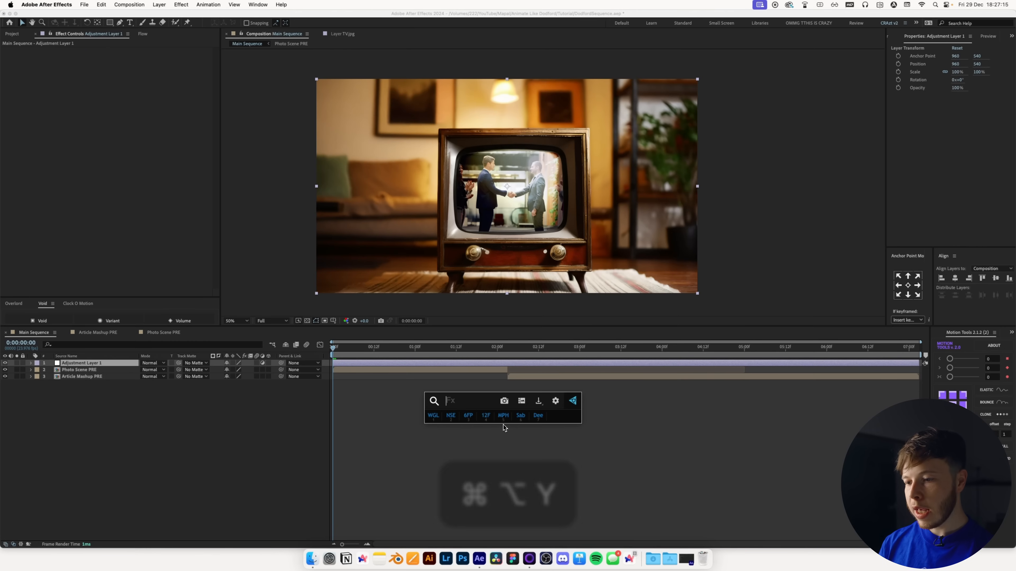
text(lev)
key(Return)
drag(121, 92, 110, 99)
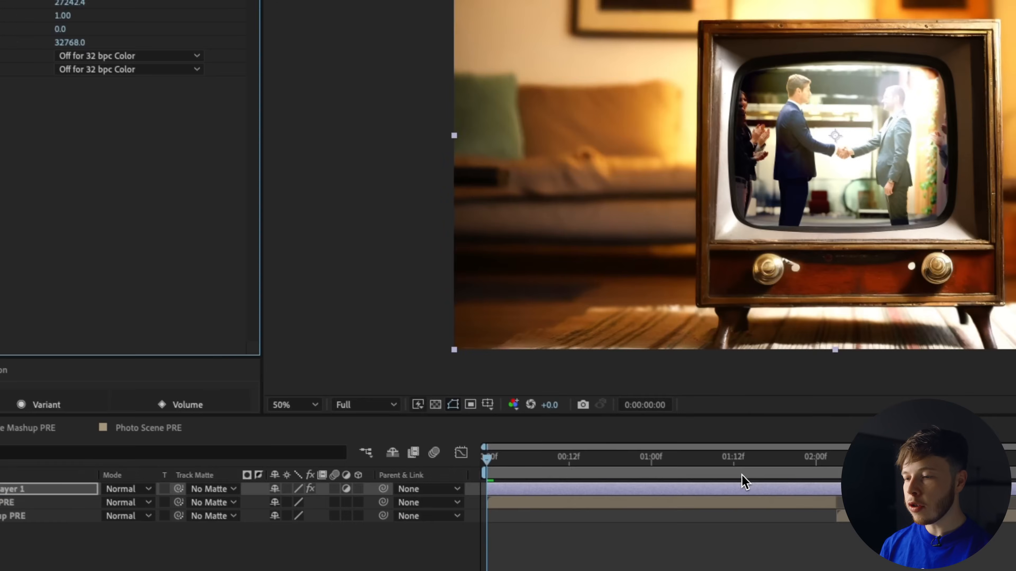
At 0:00:01:06, set the Levels Input Black to about 1542 and Input White to about 25186, comparing with the effect off.
drag(739, 452, 667, 449)
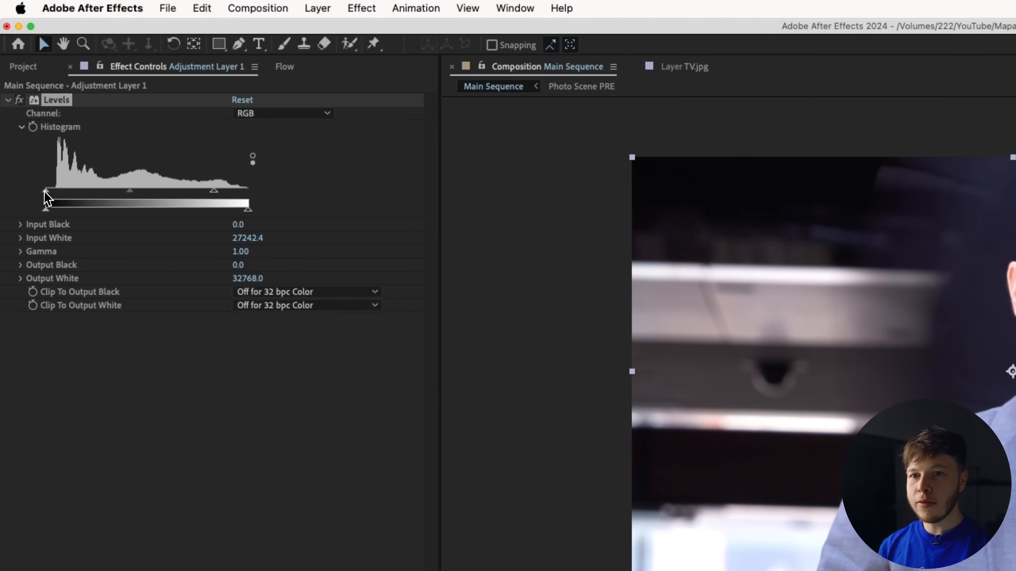
drag(46, 197, 57, 198)
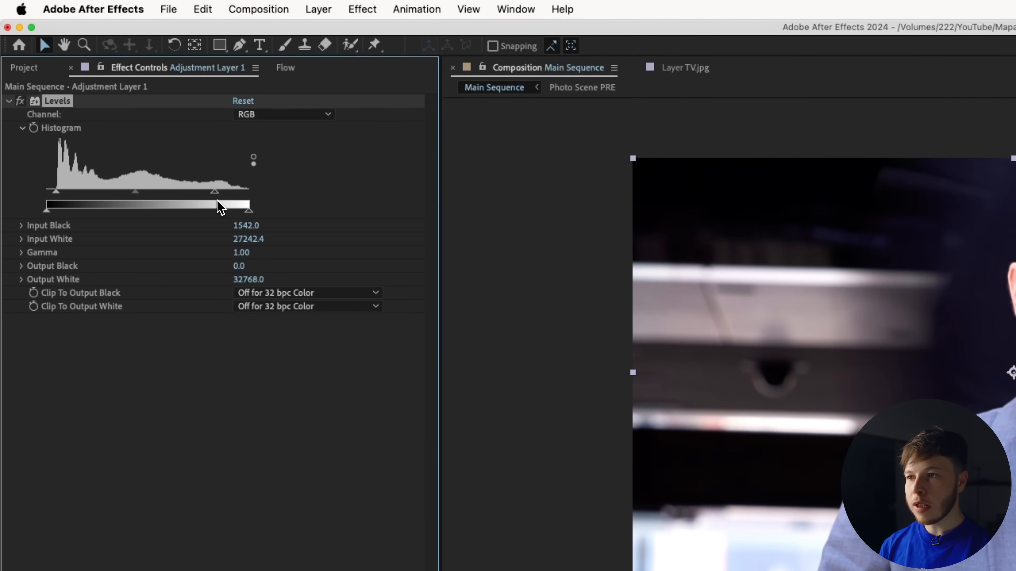
drag(211, 196, 177, 181)
click(19, 100)
click(19, 101)
click(20, 101)
click(20, 100)
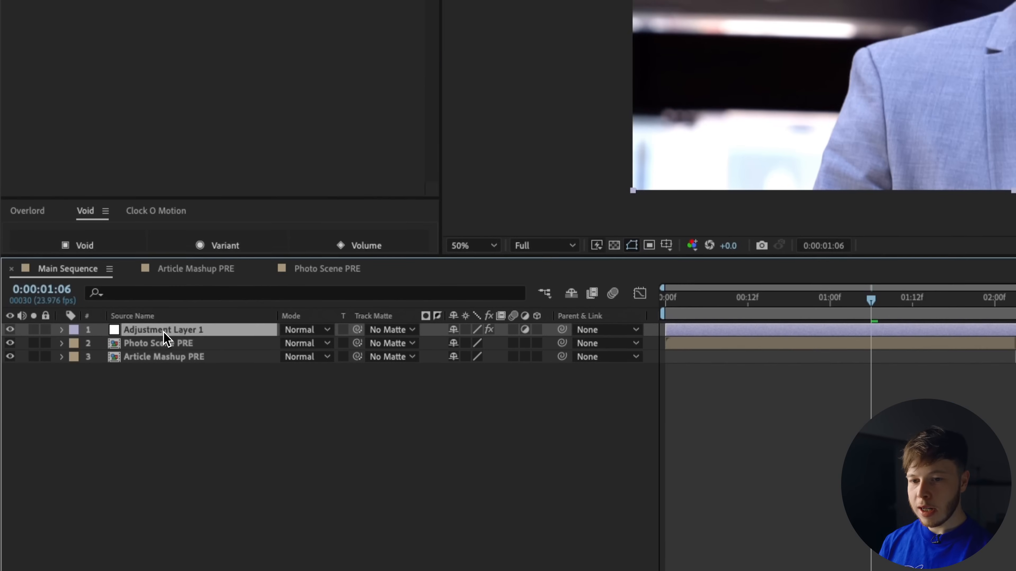
Give the adjustment layer's Opacity the two-line expression posterizeTime(12) and wiggle(10,10), then preview the flicker.
key(t)
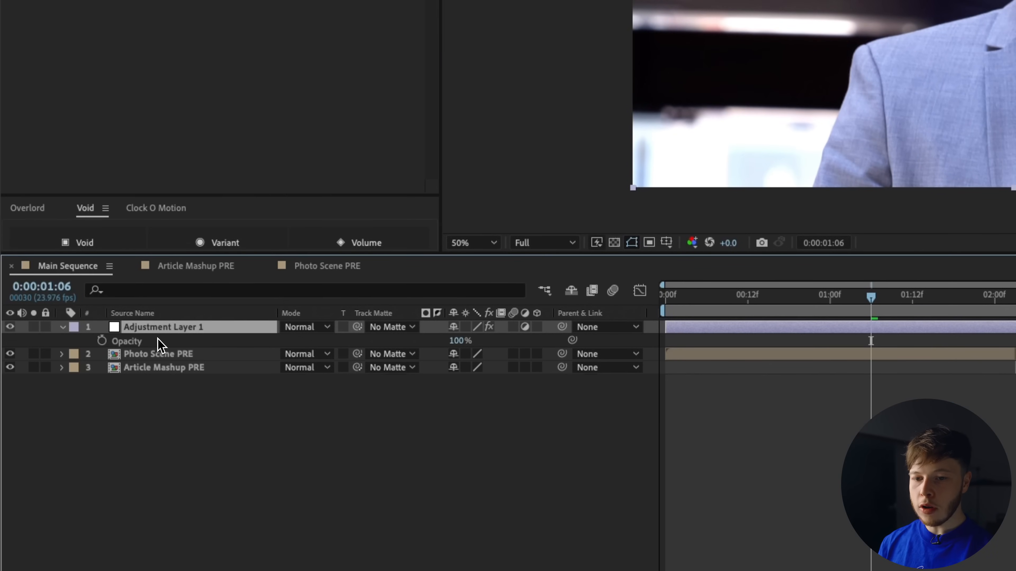
alt+click(102, 342)
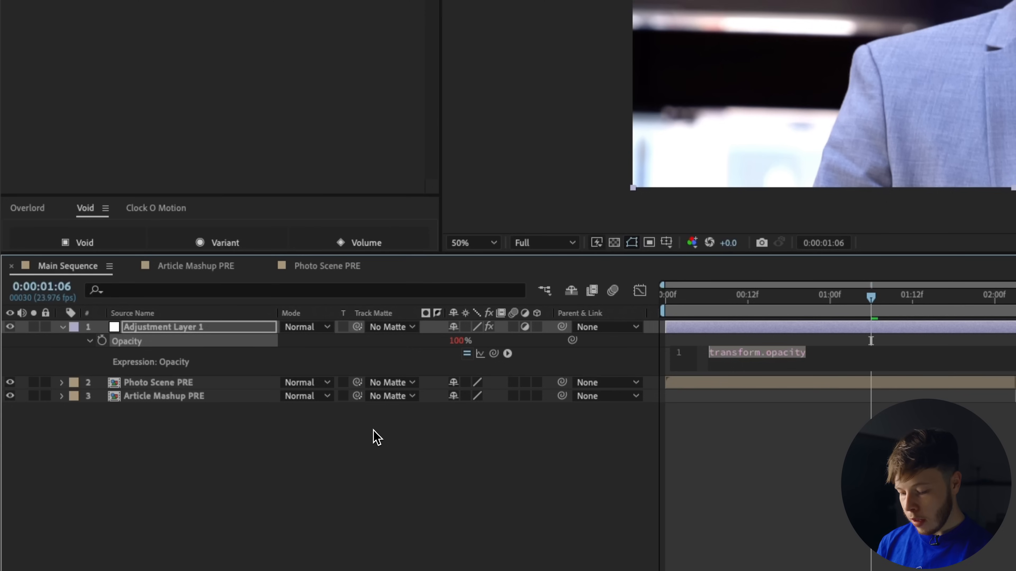
text(posterizeTime(12)
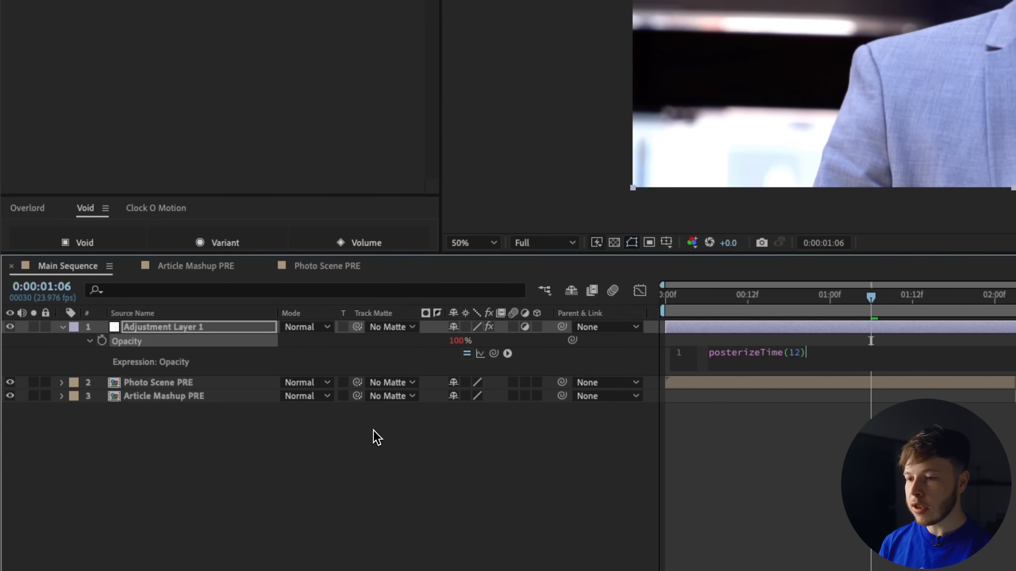
key(Return)
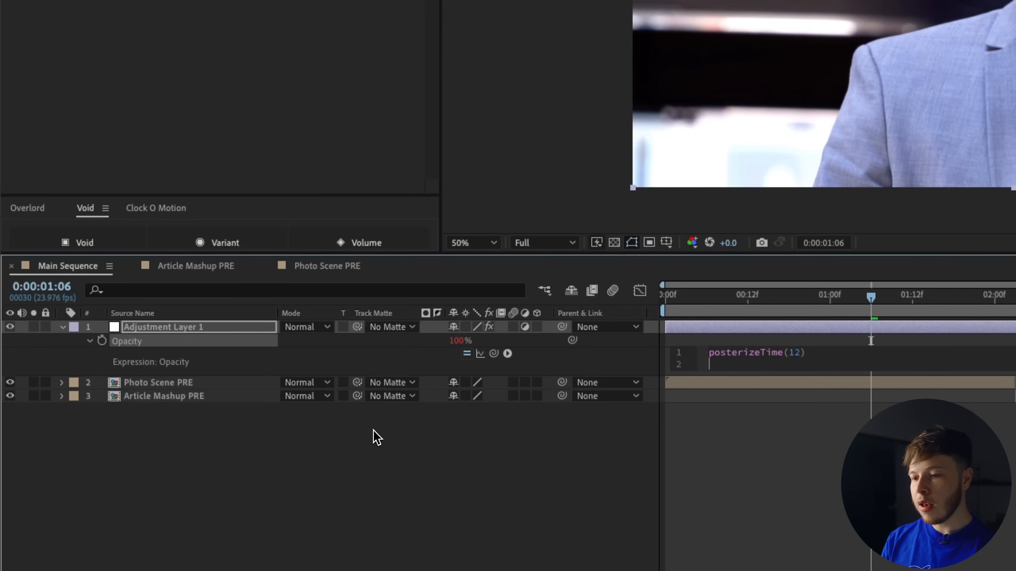
text(wiggle(10)
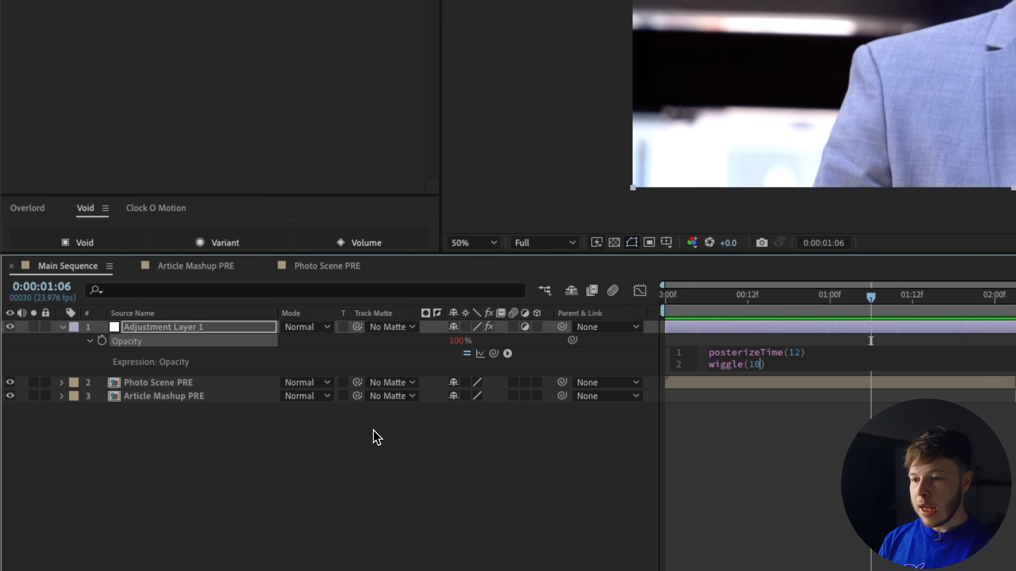
click(952, 548)
key(space)
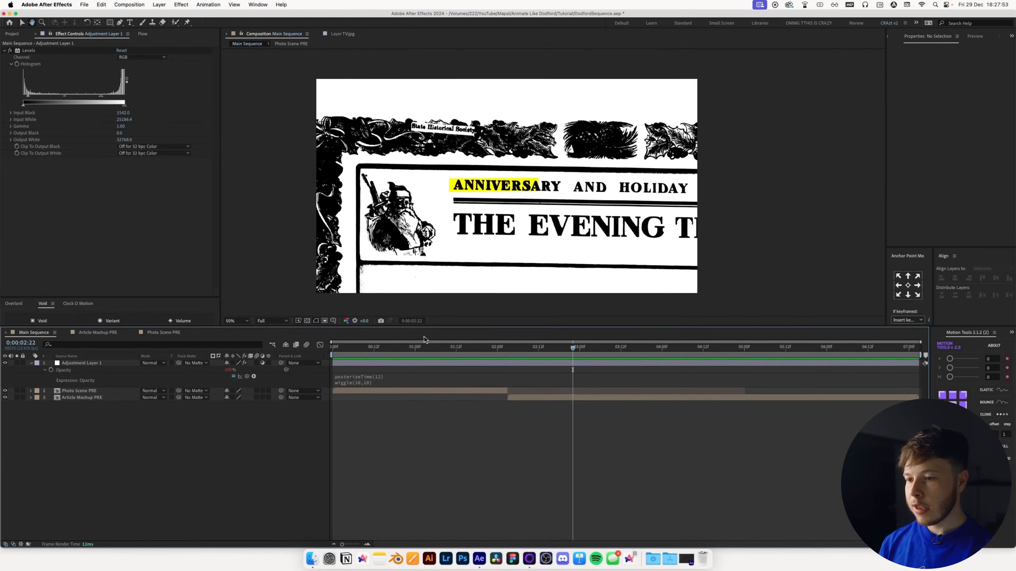
key(space)
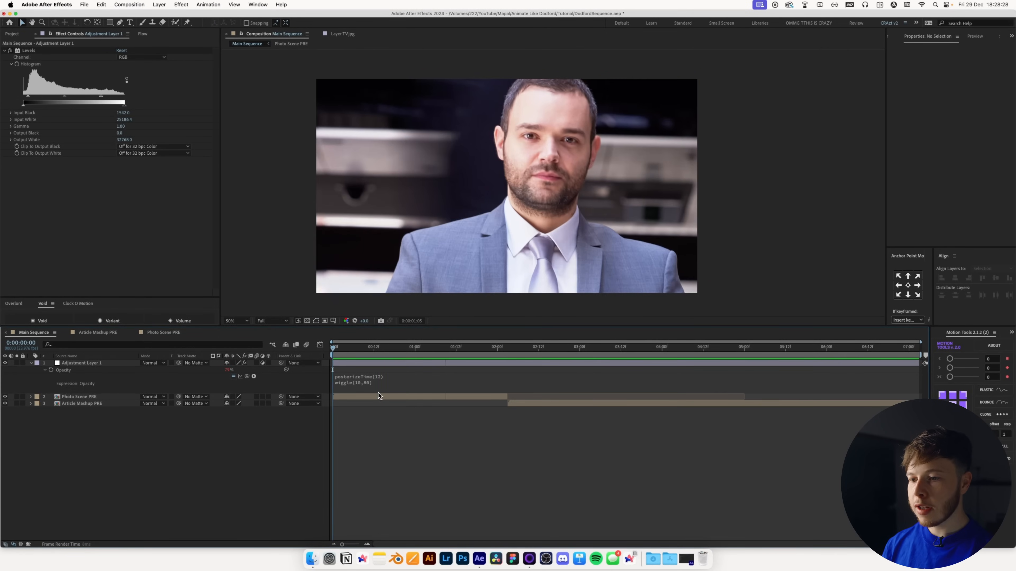
Change the second line of the Opacity expression to wiggle(10,50) and preview the flicker over the handshake and suited man.
click(374, 385)
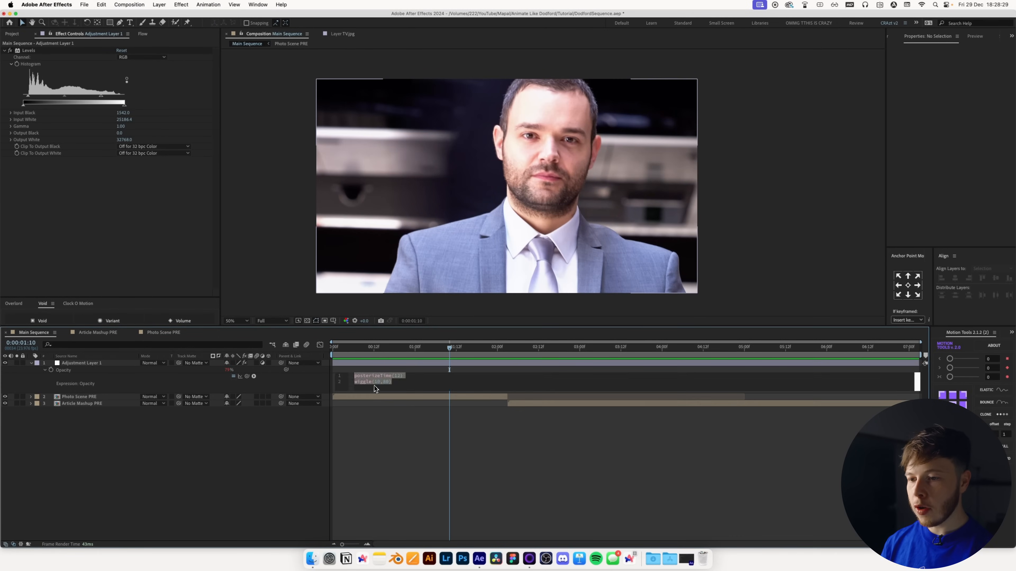
key(BackSpace)
key(BackSpace)
text(50)
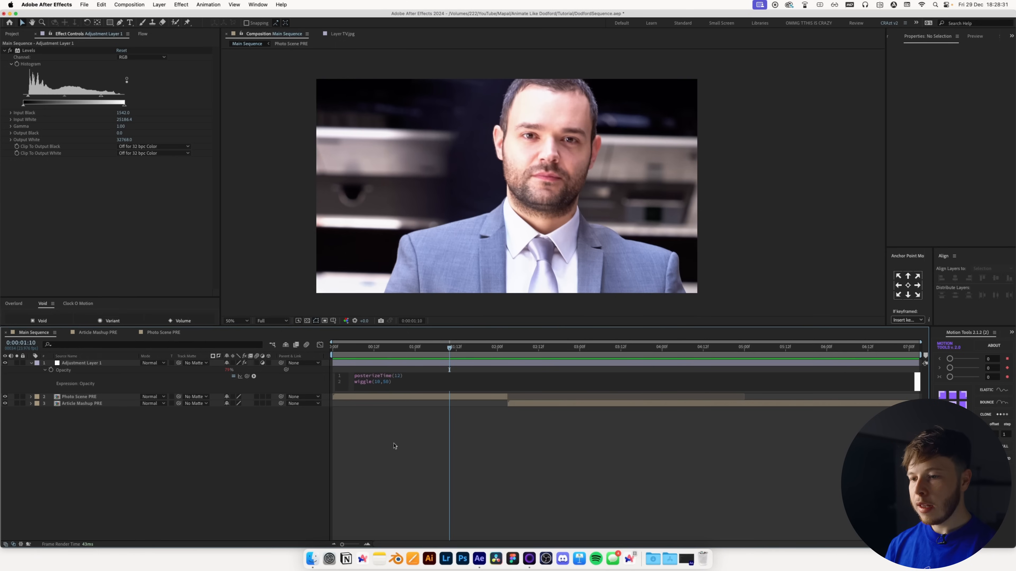
click(387, 432)
key(space)
key(space)
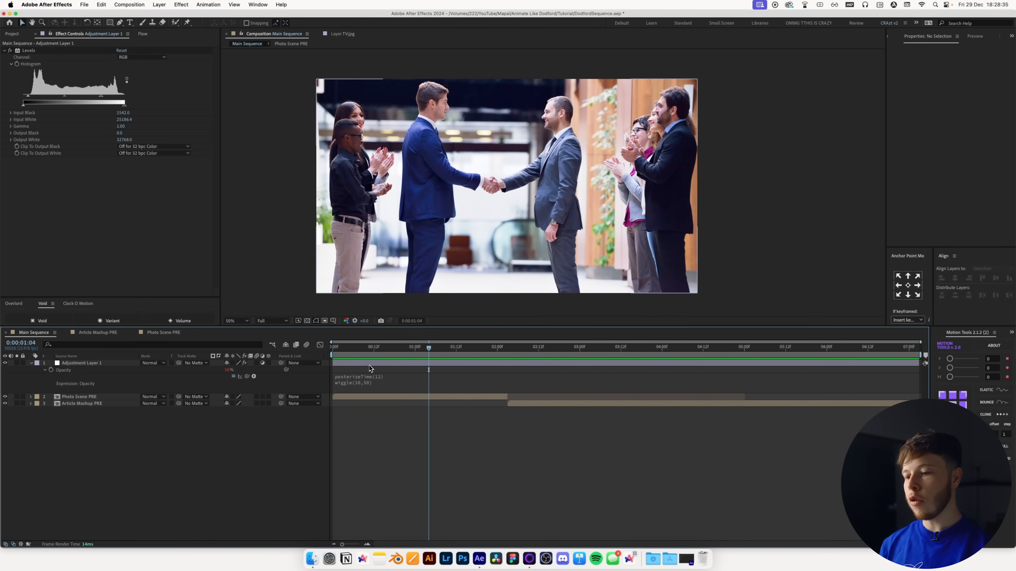
key(space)
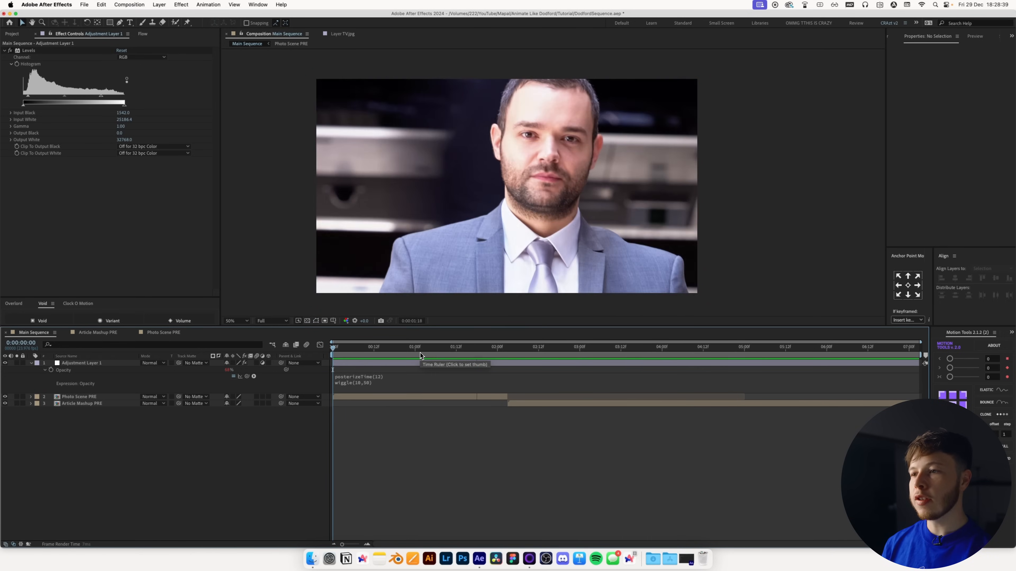
Add a second adjustment layer above the Levels adjustment layer in Main Sequence.
key(v)
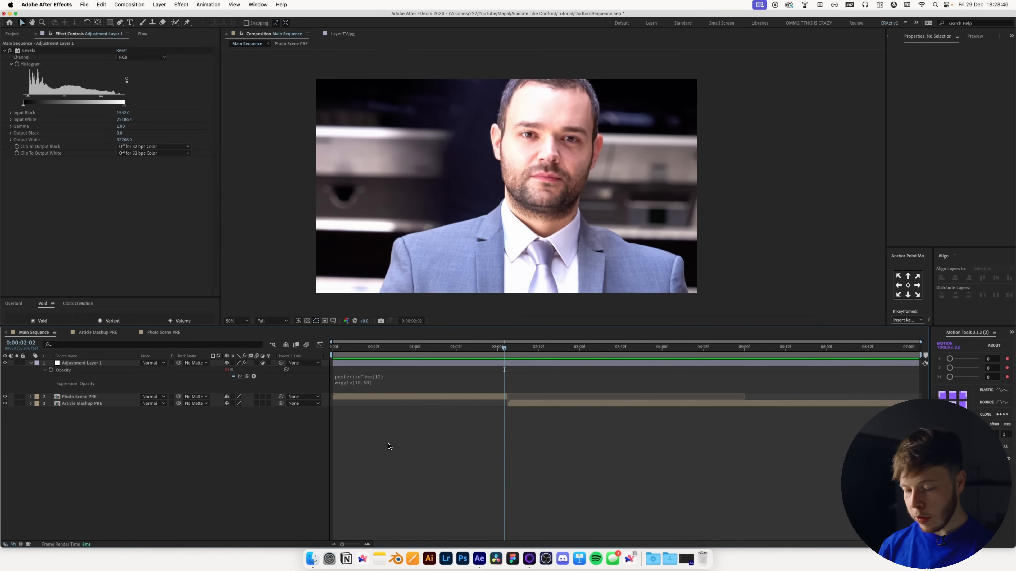
key(super+alt+y)
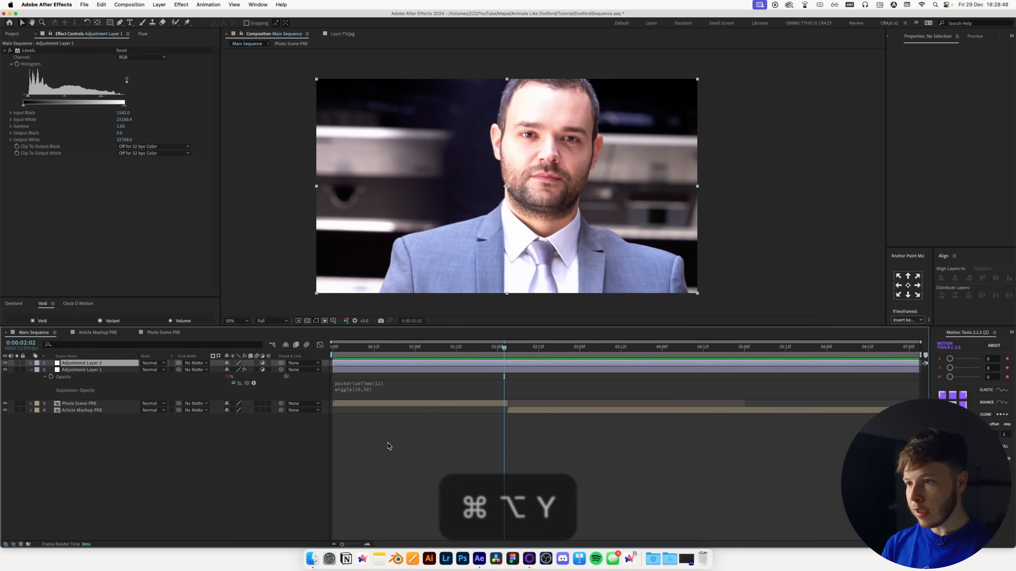
Apply the Transform effect to Adjustment Layer 2 and set its Scale to 101.
key(ctrl+space)
text(trans)
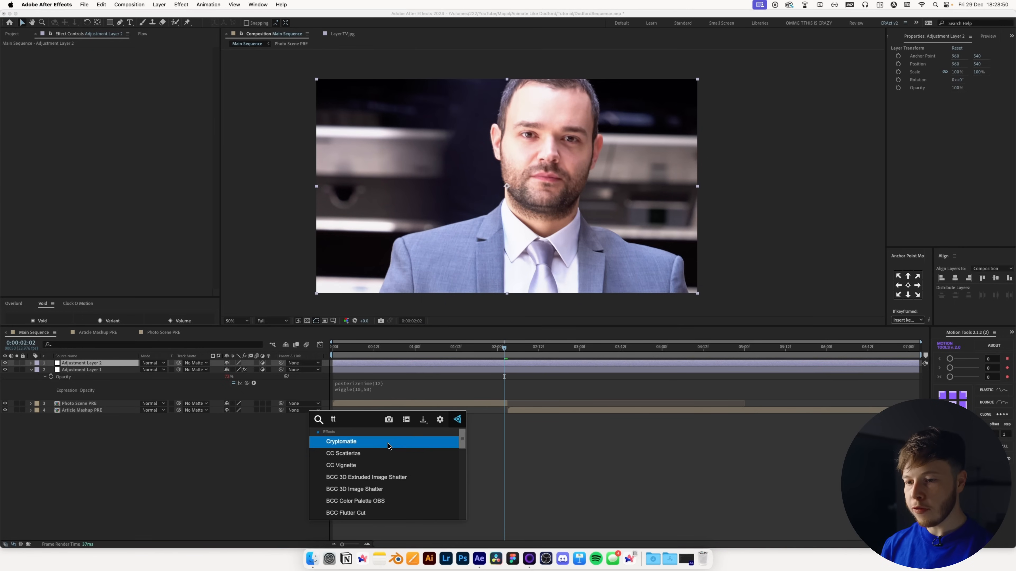
key(Return)
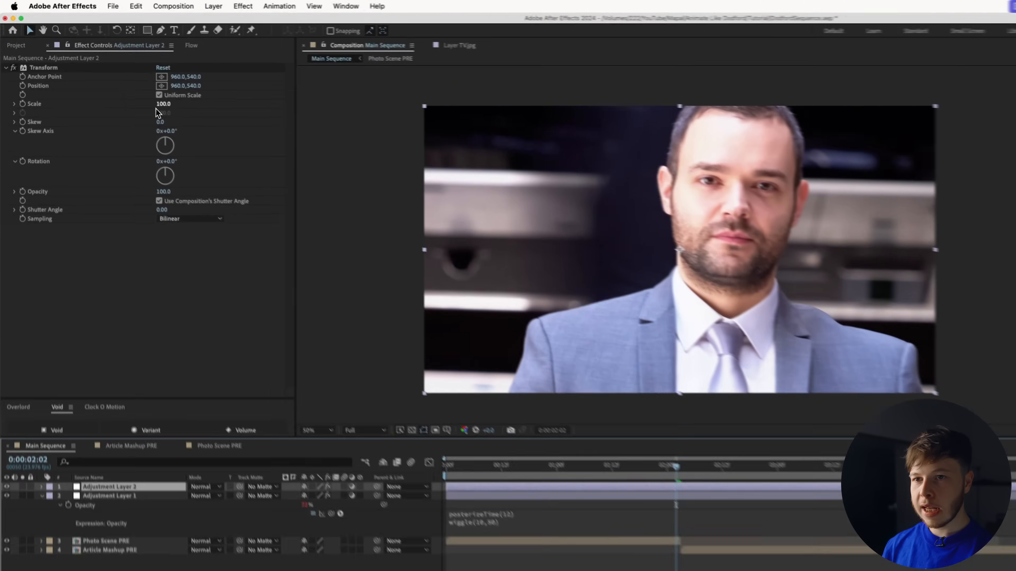
click(120, 77)
text(101)
key(Return)
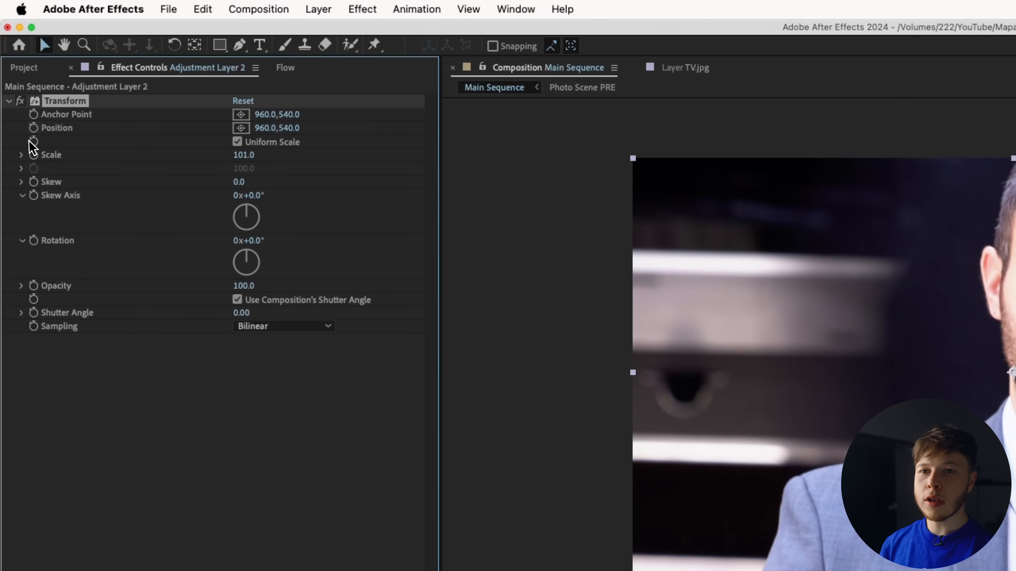
Add the expression posterizeTime(12) wiggle(15,3) to the Transform effect's Position on Adjustment Layer 2, and collapse the layer properties.
alt+click(32, 132)
text(posterizeTime())
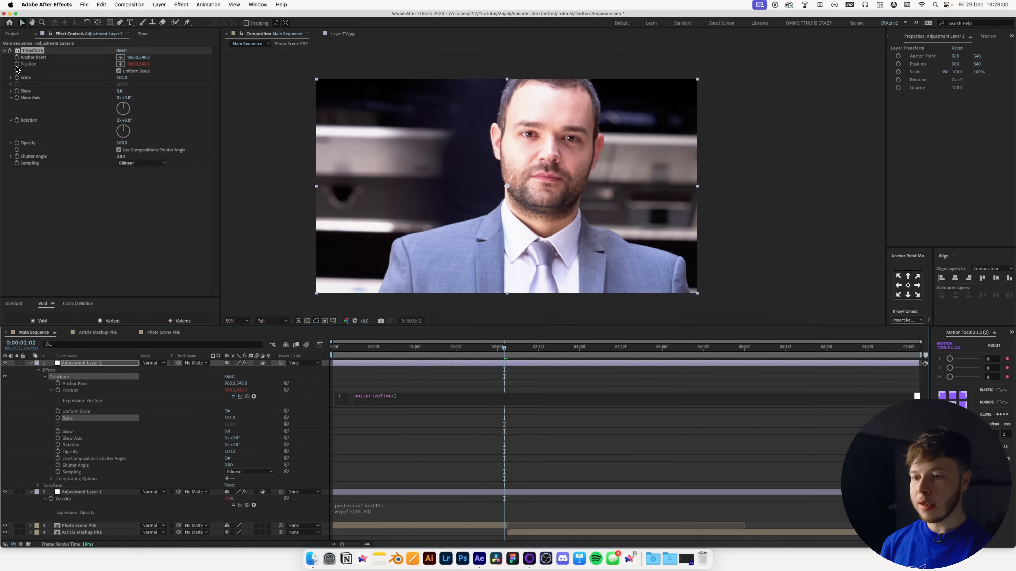
text(wiggle())
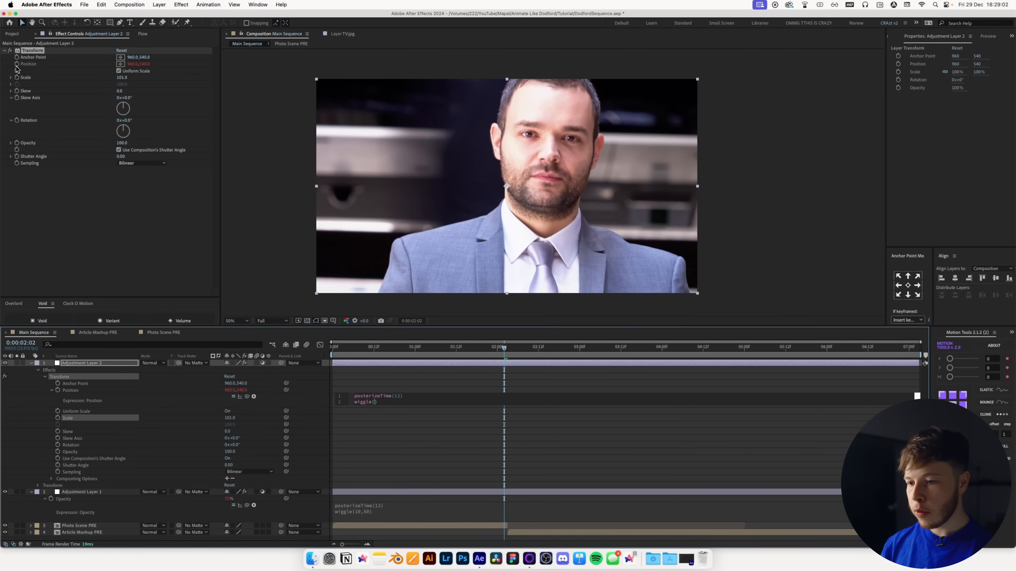
text(15,3)
click(364, 382)
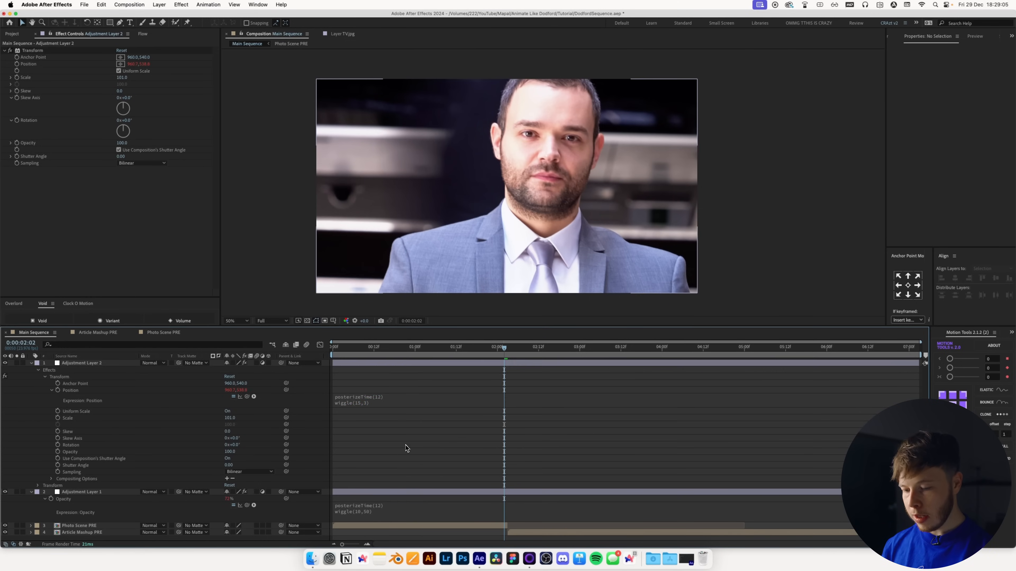
key(u)
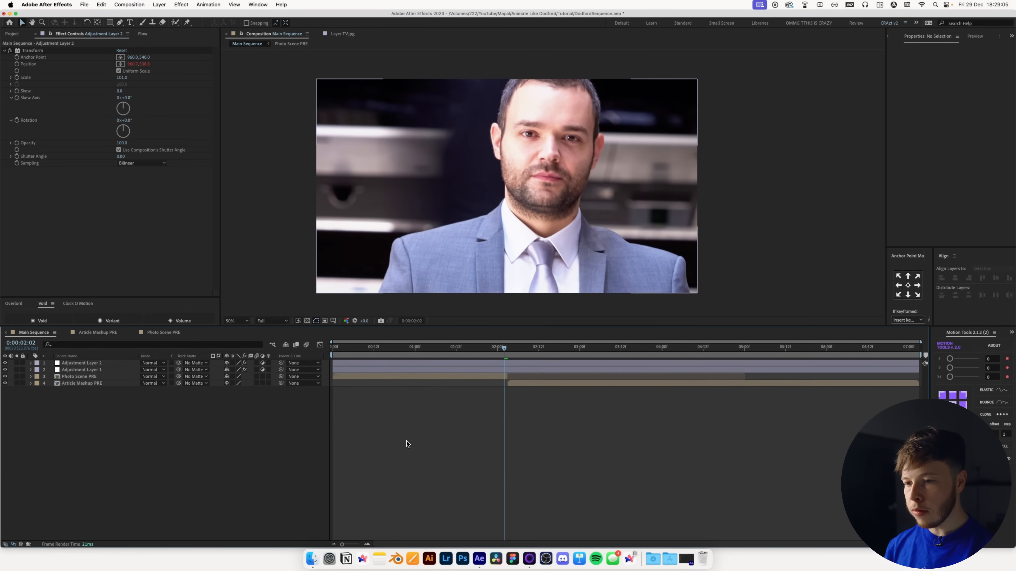
Rename Adjustment Layer 1 as "Adj - Flicker".
click(89, 373)
key(Return)
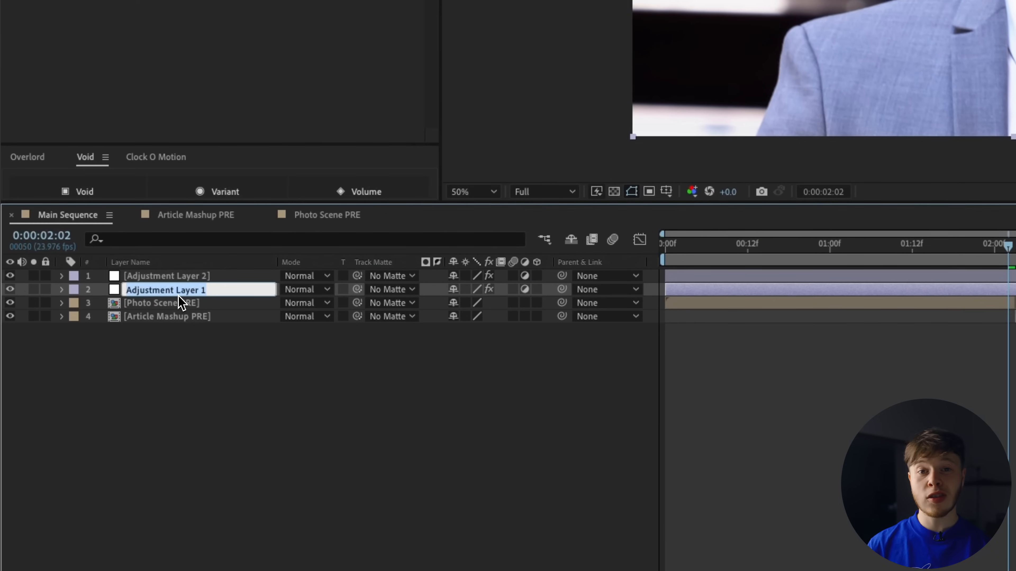
text(A)
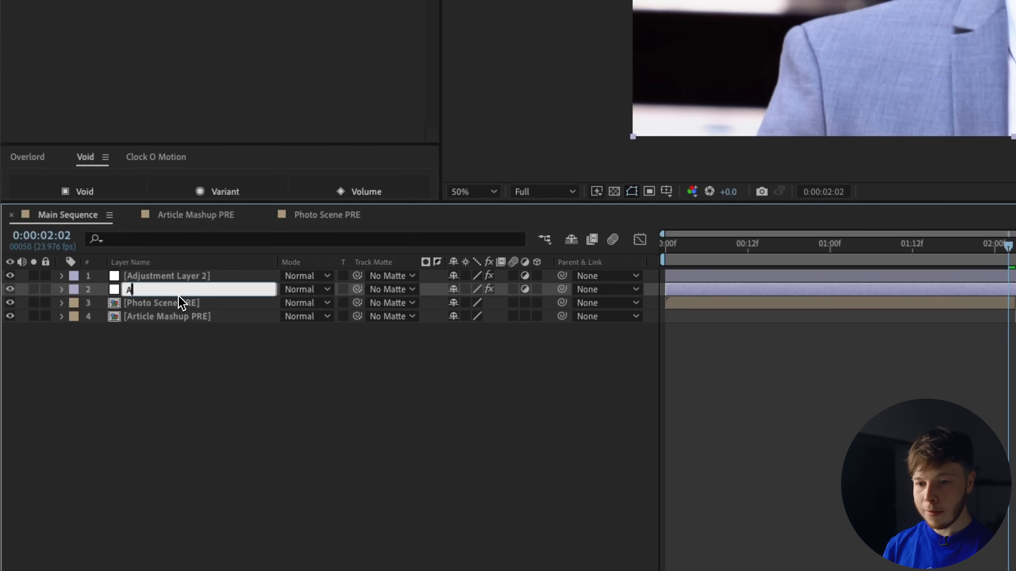
text(dj - Flicker)
key(Return)
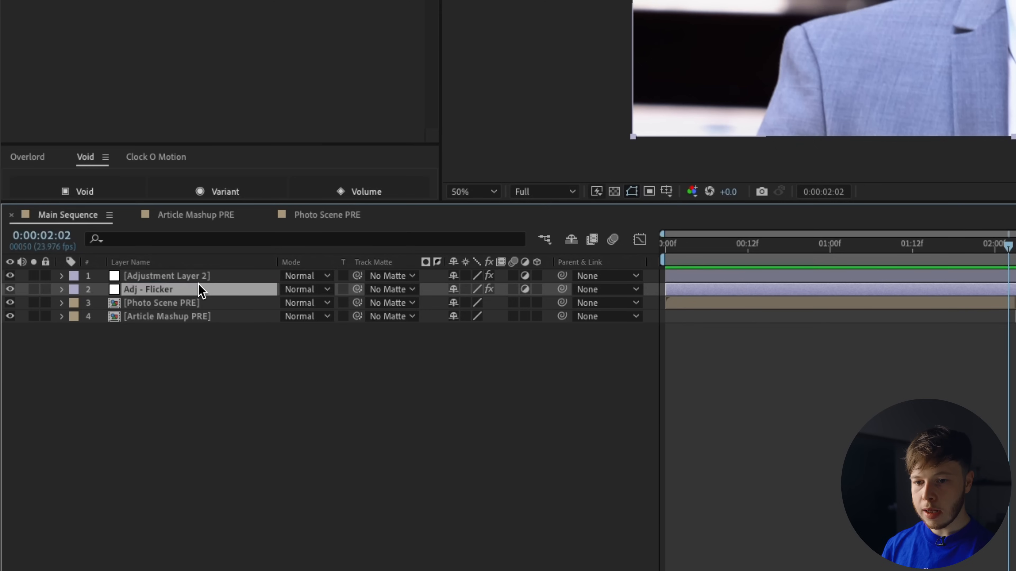
Rename Adjustment Layer 2 as "Adj - Camera Shake".
click(199, 278)
key(Return)
text(Adj - Camera Shake)
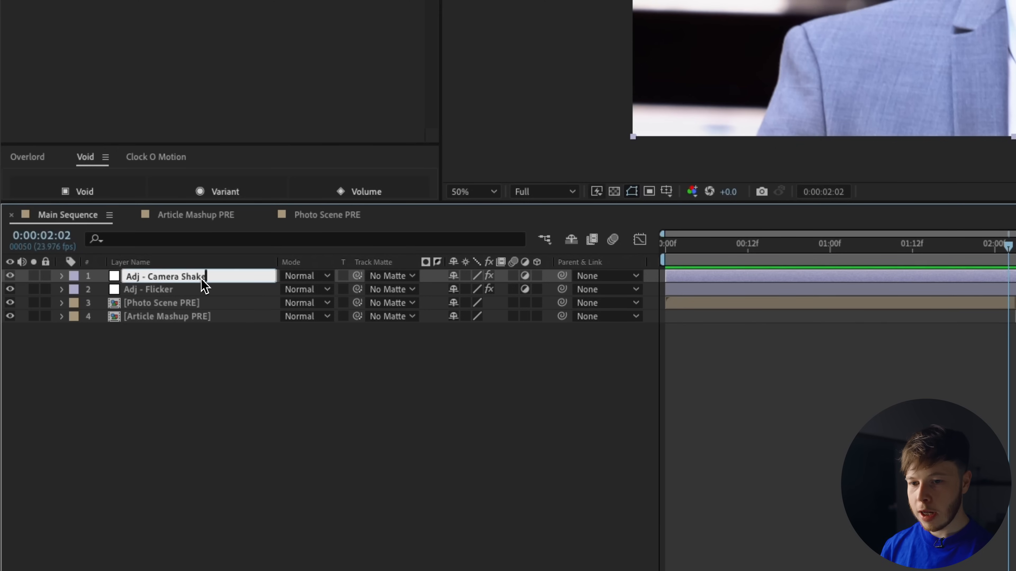
key(Return)
Preview the sequence and change the wiggle in the Adj - Camera Shake layer's effect Position expression to wiggle(222,2).
drag(840, 245, 664, 245)
key(space)
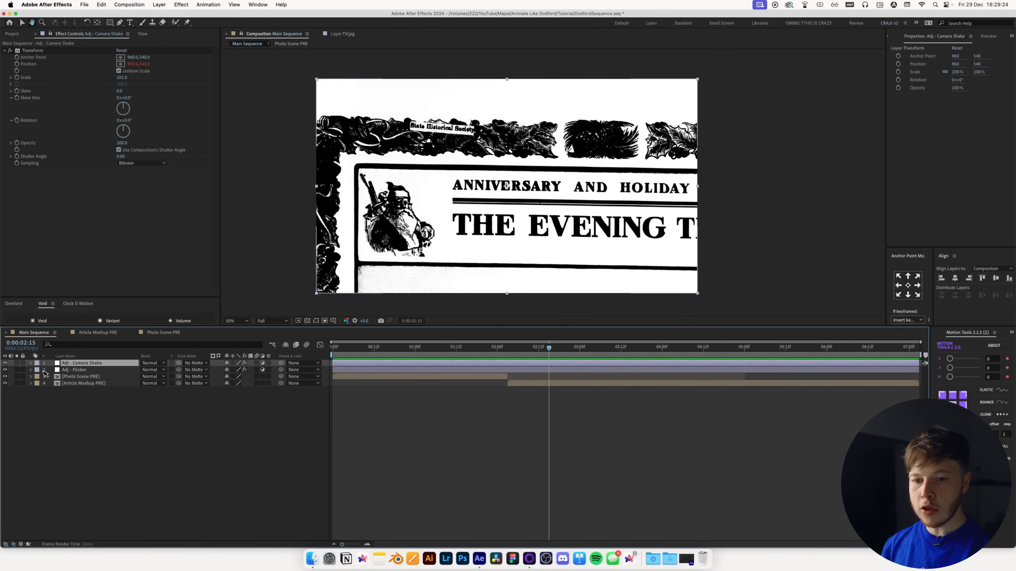
click(31, 363)
click(38, 376)
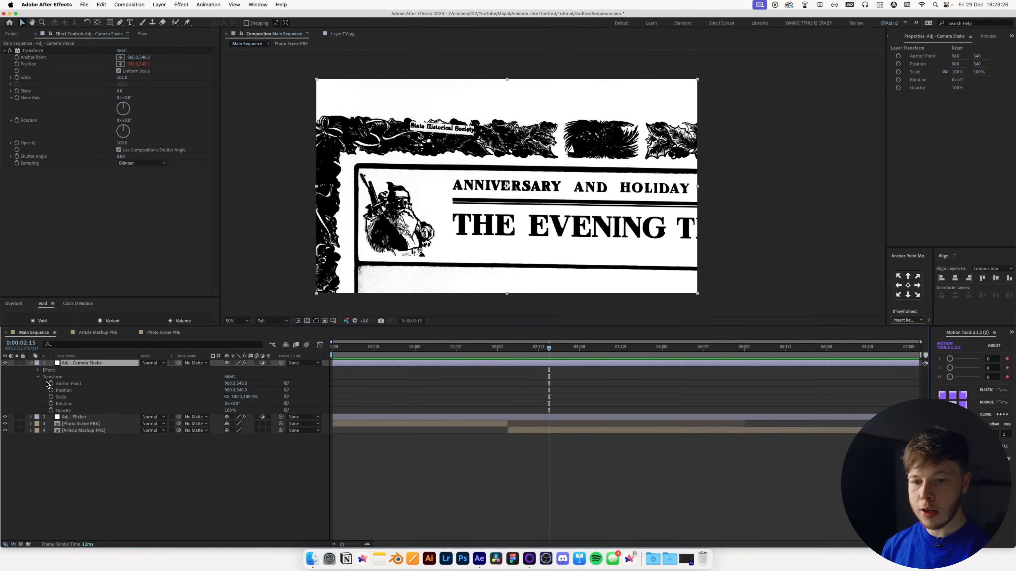
click(38, 370)
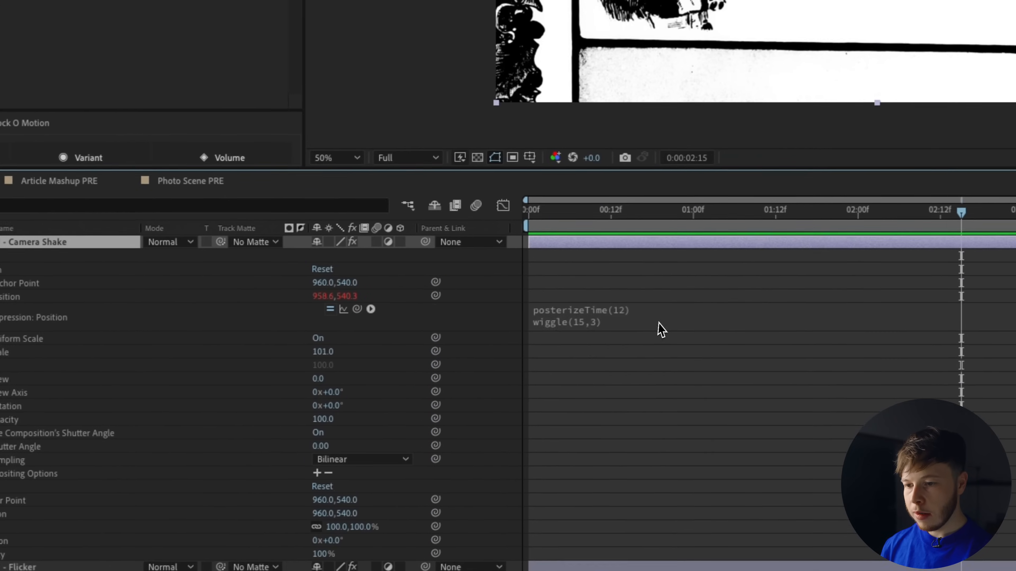
click(759, 298)
click(771, 298)
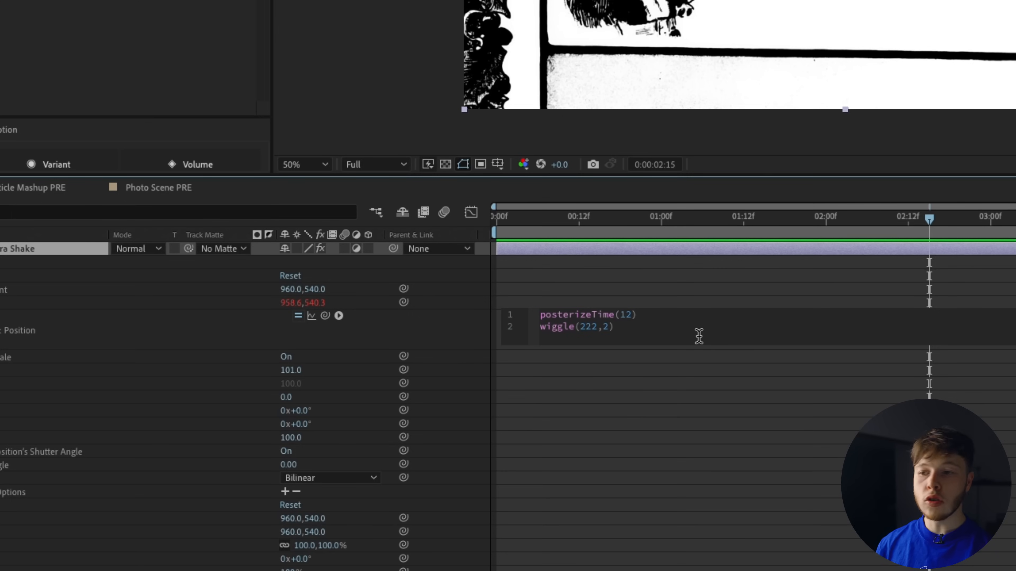
click(737, 483)
Play back the Main Sequence from the start to check the camera shake, and collapse the layer properties.
key(Home)
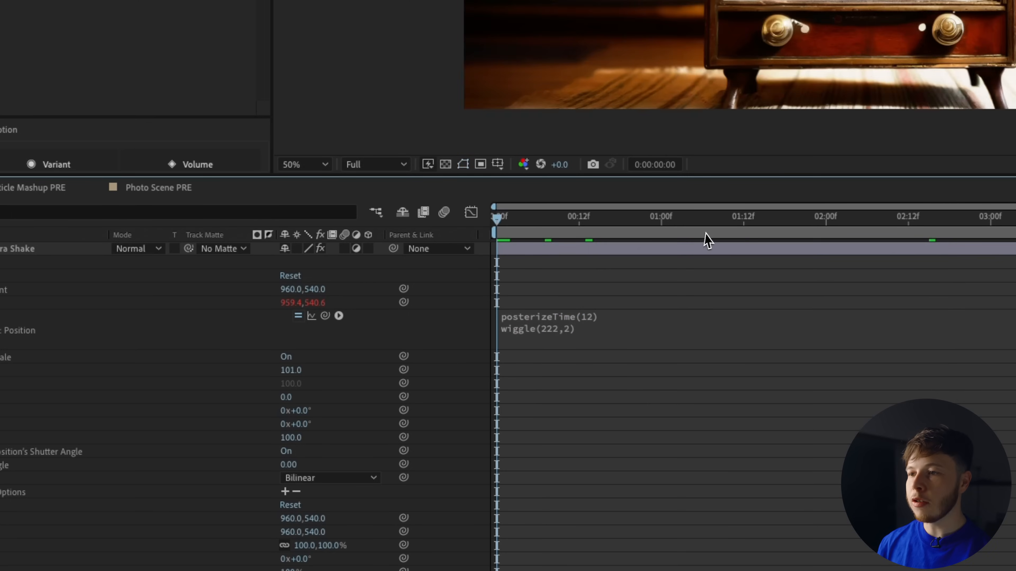
key(space)
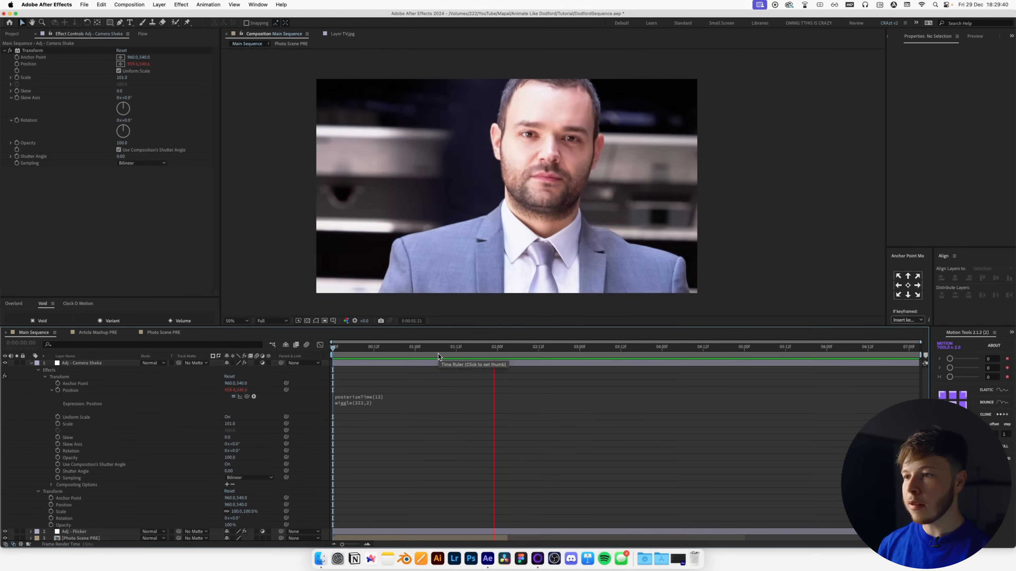
key(space)
key(u)
Open the Photo Scene PRE composition, collapse its layer properties and enable motion blur on all its layers.
drag(422, 359, 411, 381)
double_click(412, 381)
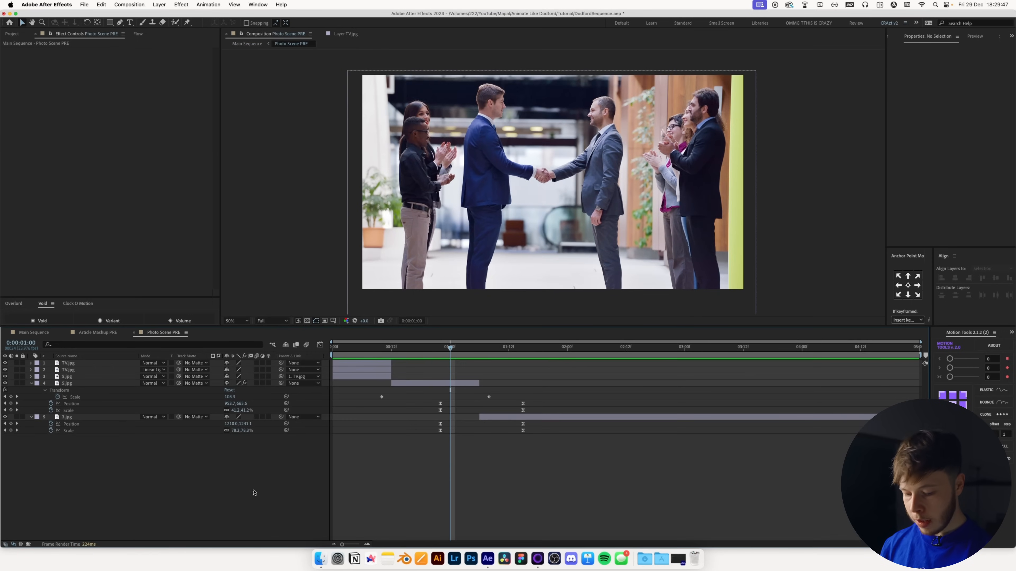
key(u)
key(u)
key(u)
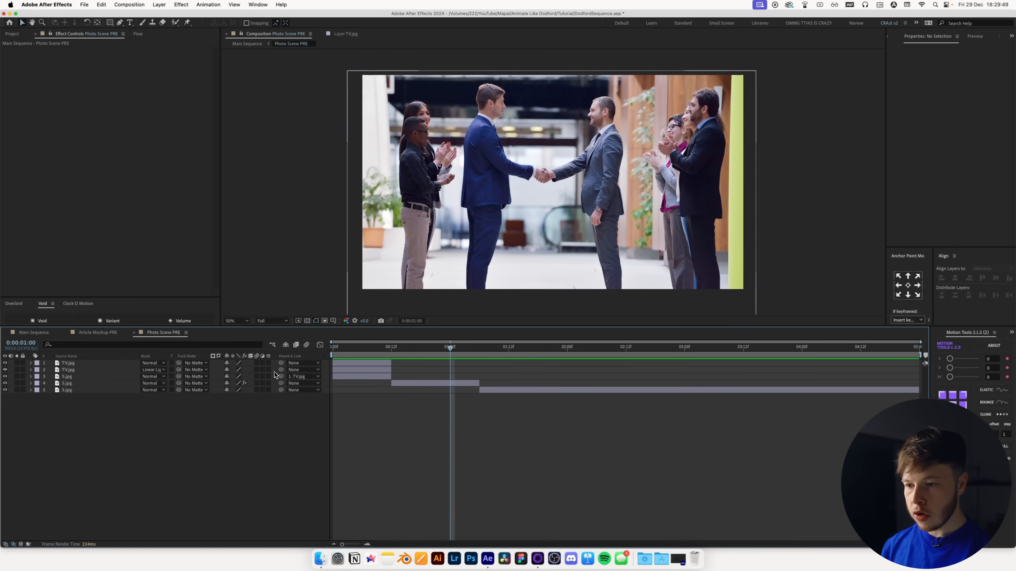
key(space)
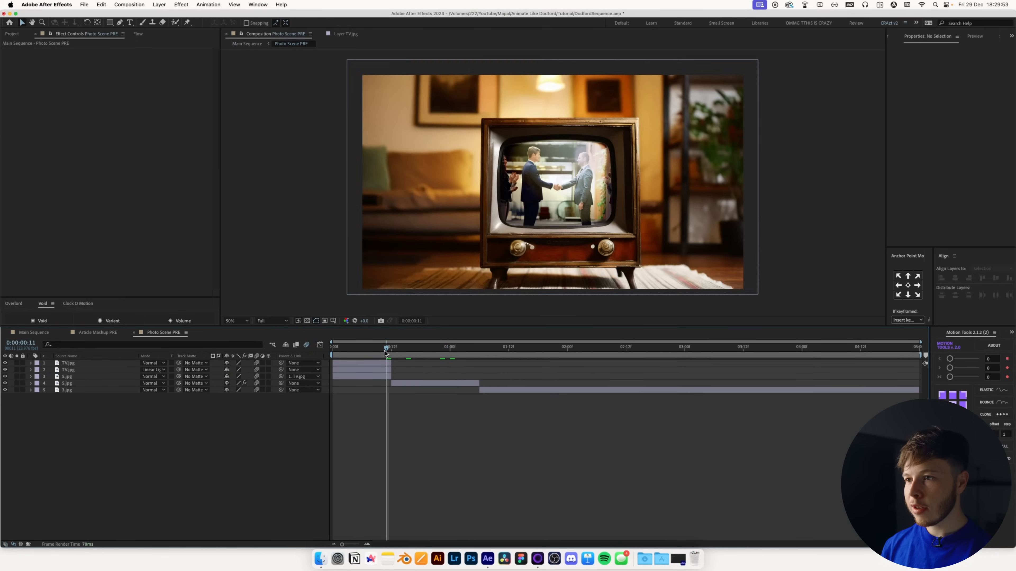
Copy the Transform effect from the handshake photo layer and paste it onto the portrait layer 3.jpg at 0:00:01:09.
drag(453, 355, 494, 352)
click(510, 391)
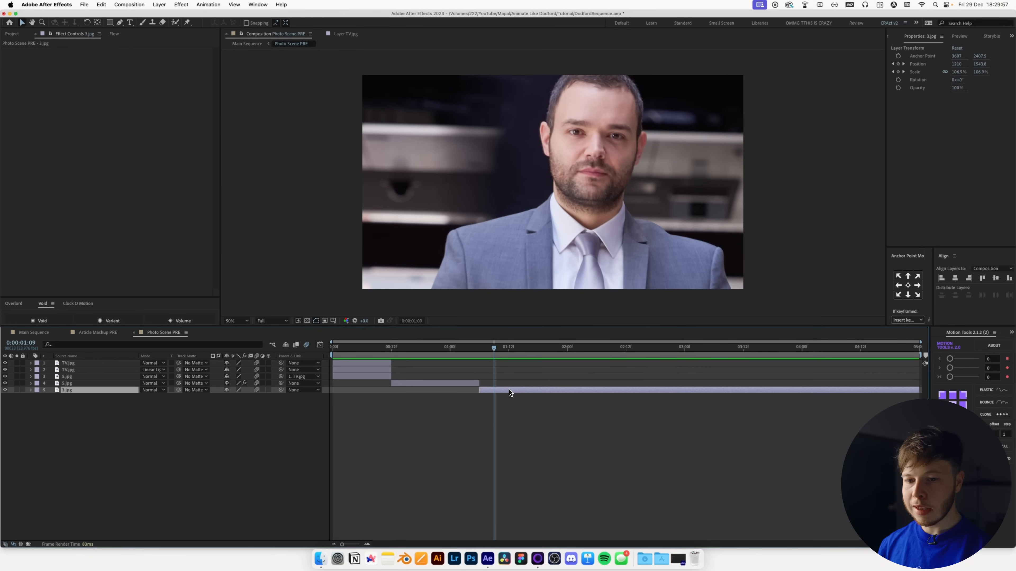
click(445, 384)
click(36, 51)
key(cmd+c)
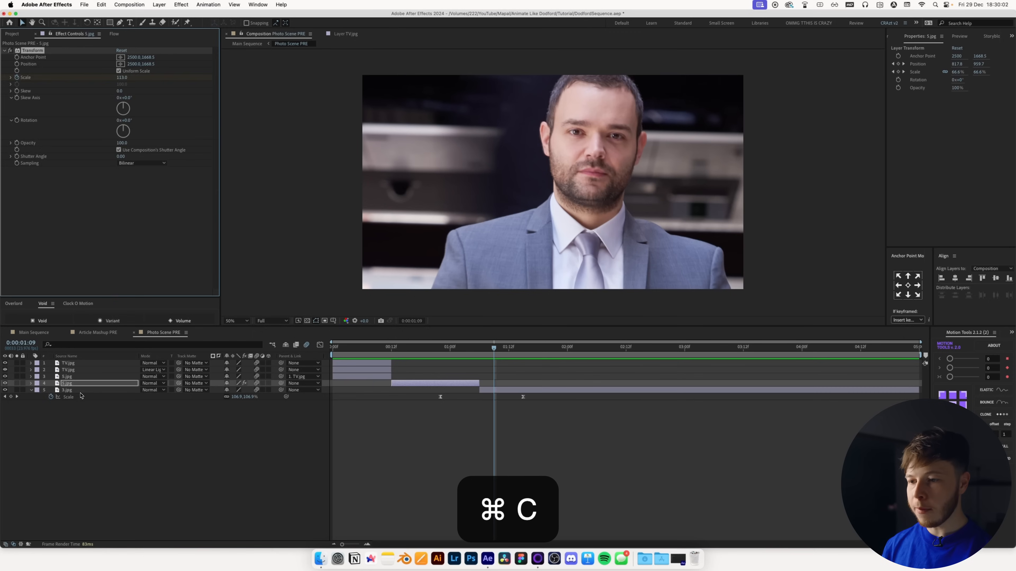
click(497, 390)
key(cmd+v)
key(u)
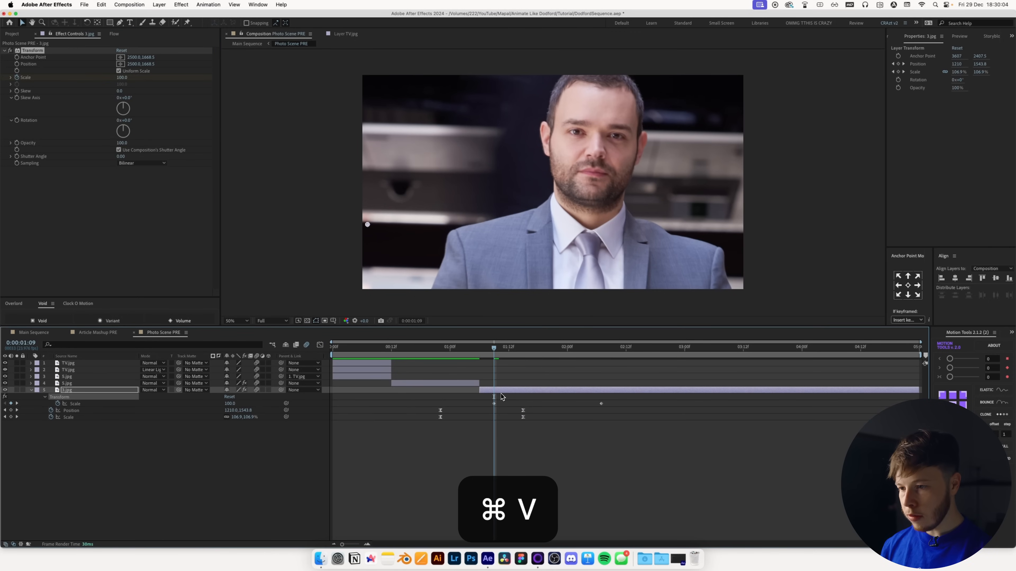
Move the portrait layer's two effect Scale keyframes to about 0:00:01:05 and 0:00:03:23.
drag(494, 403, 476, 404)
drag(601, 406, 771, 398)
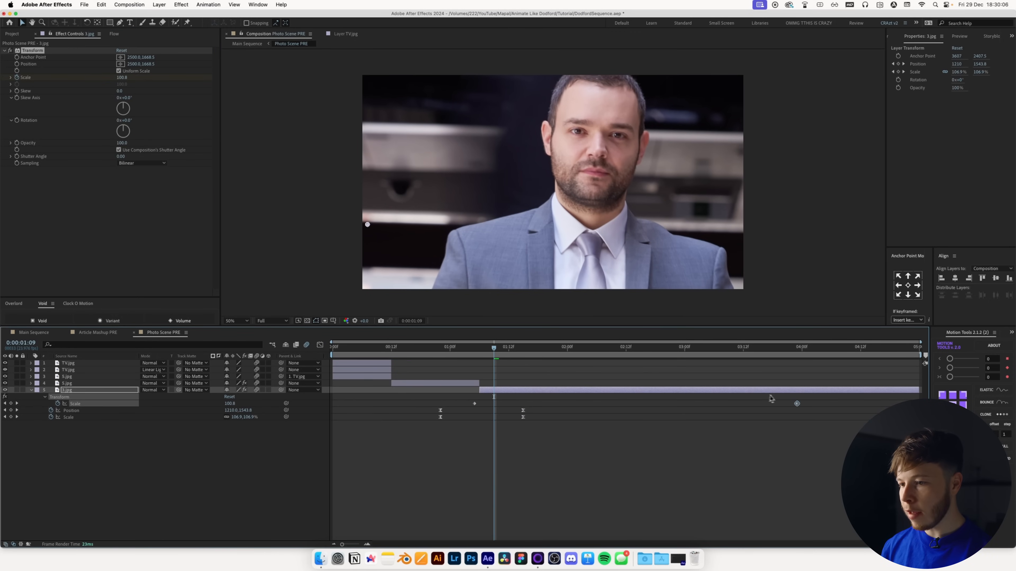
drag(486, 354, 458, 354)
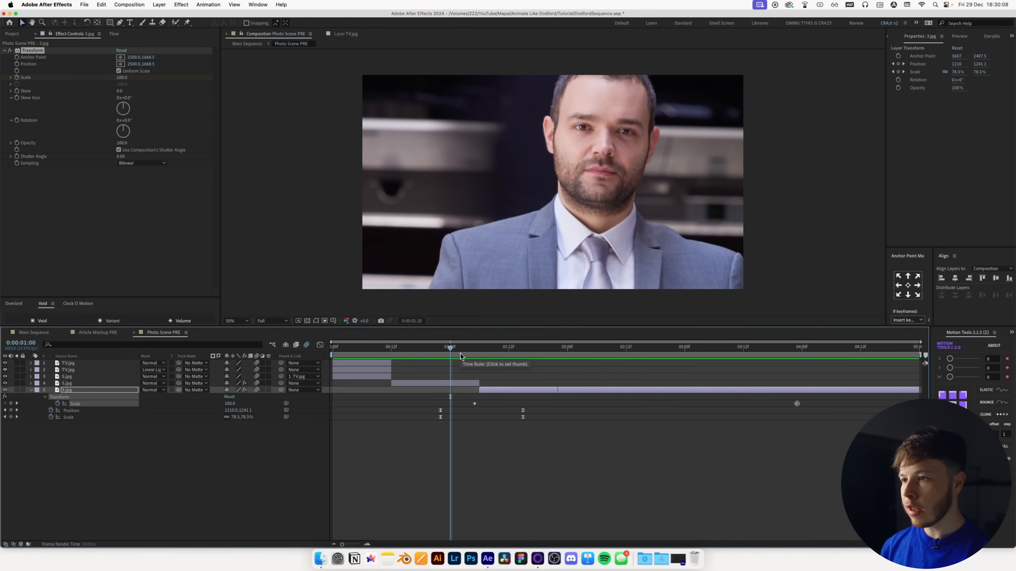
Adjust the portrait's Transform effect at 0:00:03:00, with Anchor Point at 2638, 1668.5 and Position at 2500, 1817.5.
click(685, 352)
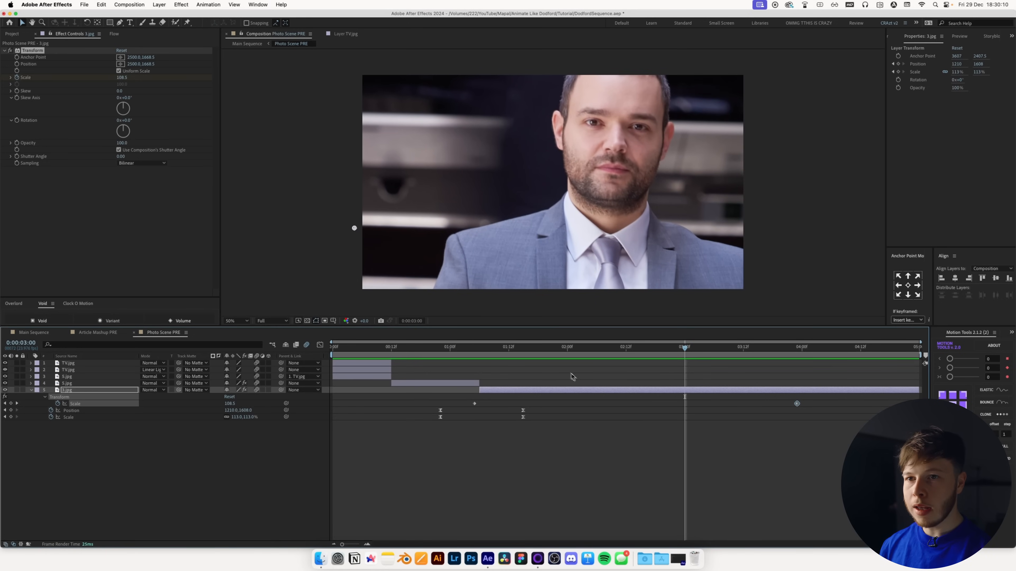
drag(130, 58, 186, 60)
Play back the Main Sequence to review the portrait zoom and the shift into the newspaper scene.
key(space)
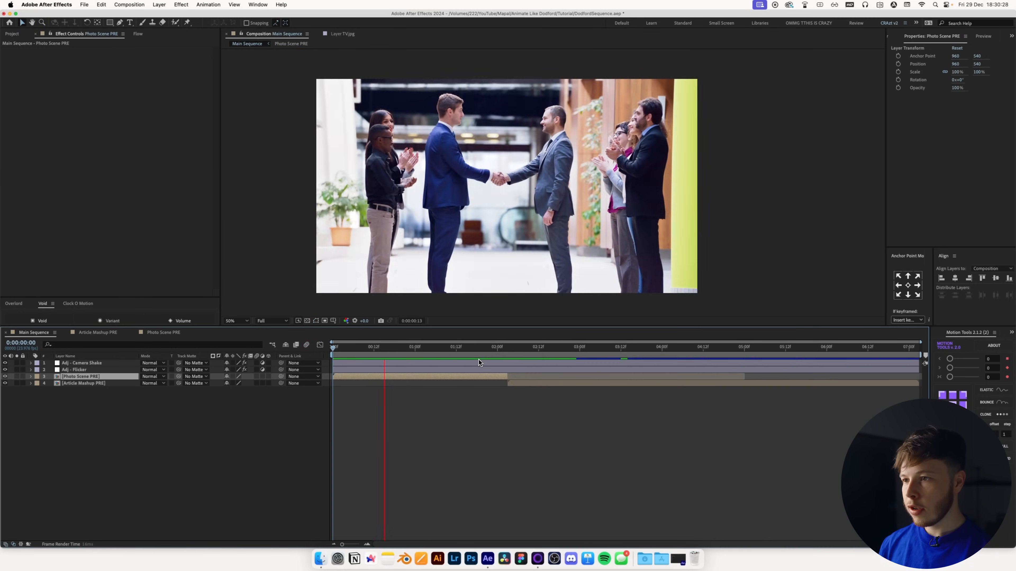
key(space)
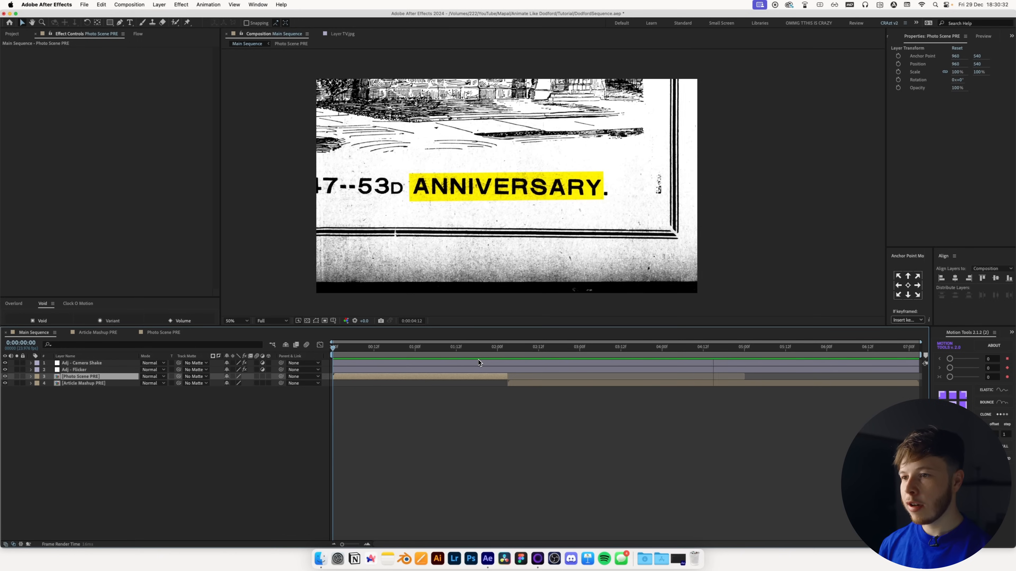
key(space)
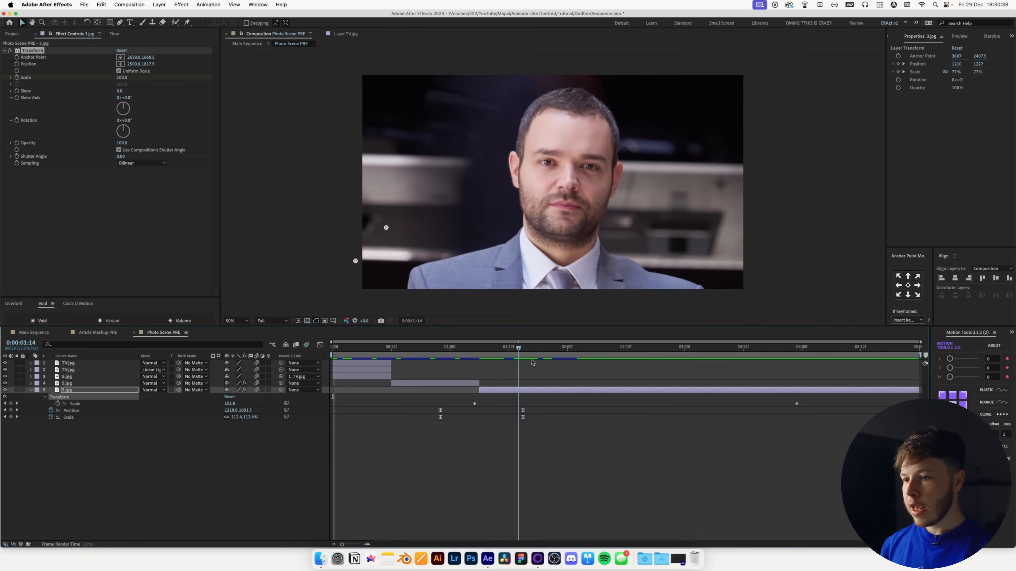
Apply Hue/Saturation to the handshake photo inside the TV, set Master Saturation to -100, and copy the effect.
drag(531, 363, 335, 394)
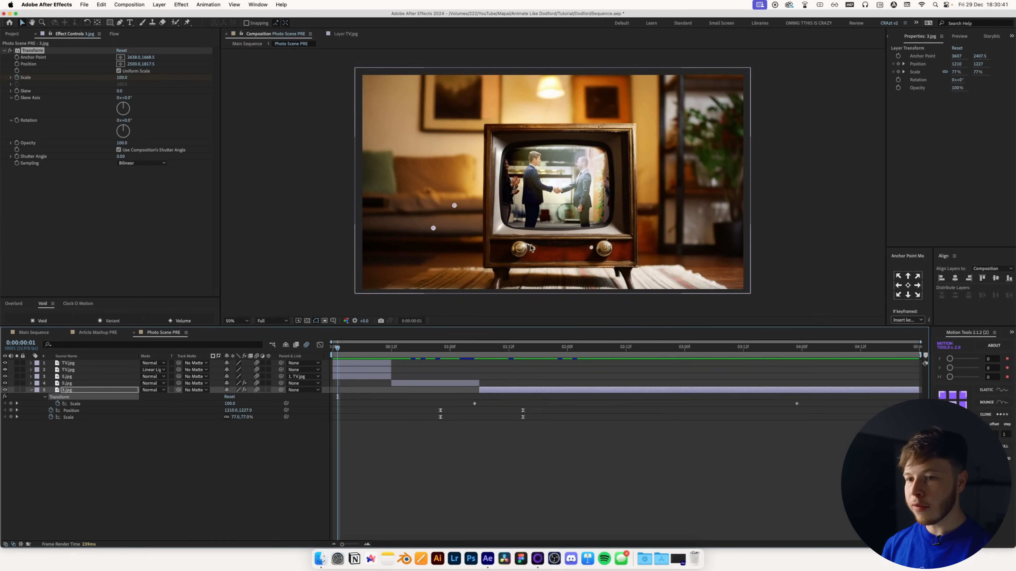
click(350, 377)
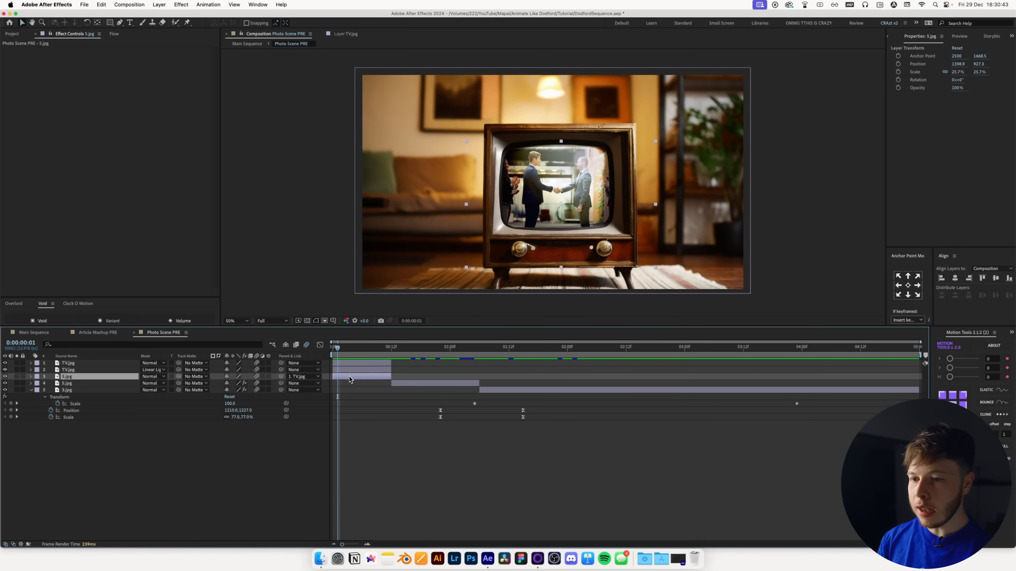
key(ctrl+space)
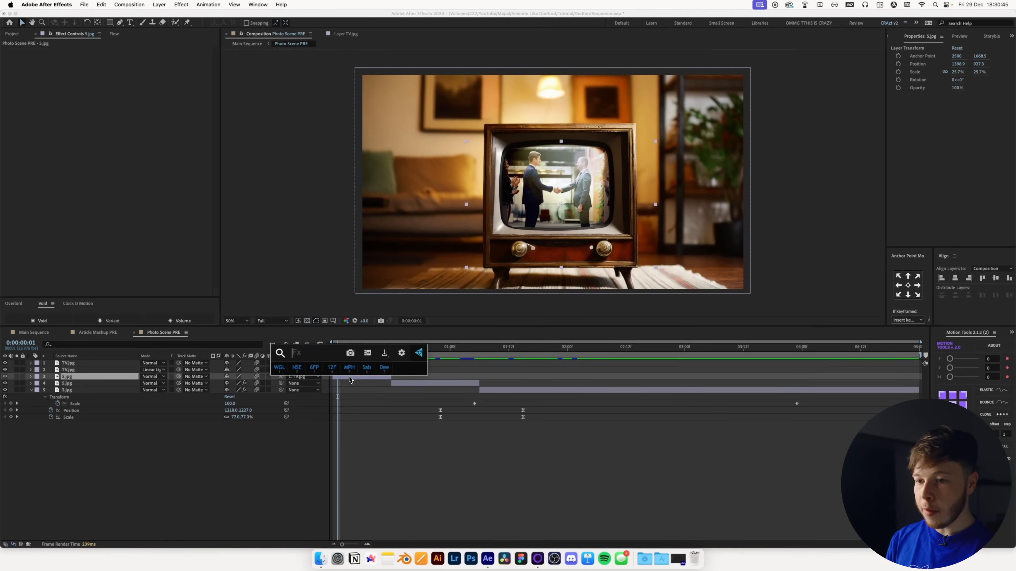
text(hue)
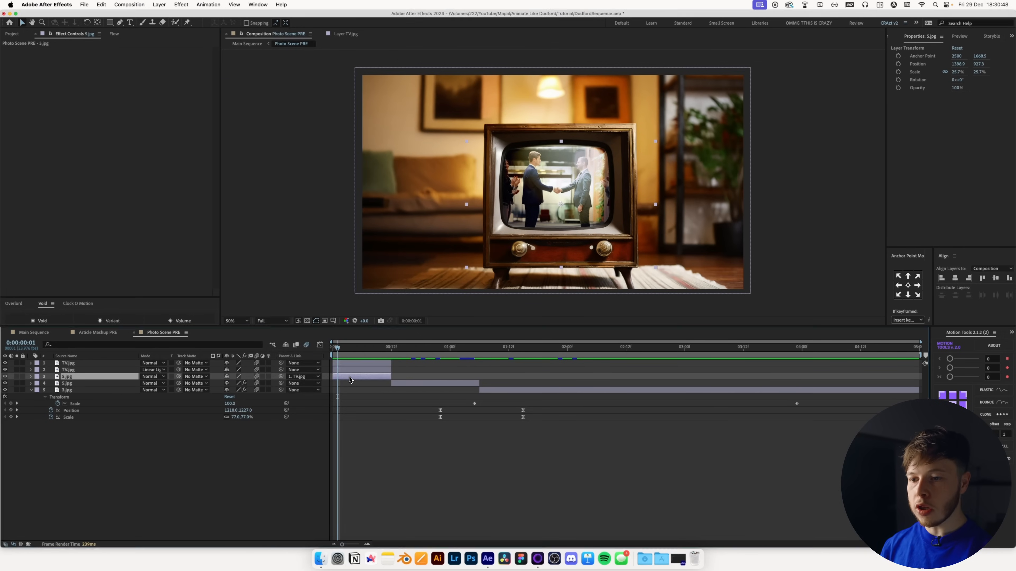
click(350, 375)
drag(80, 123, 8, 122)
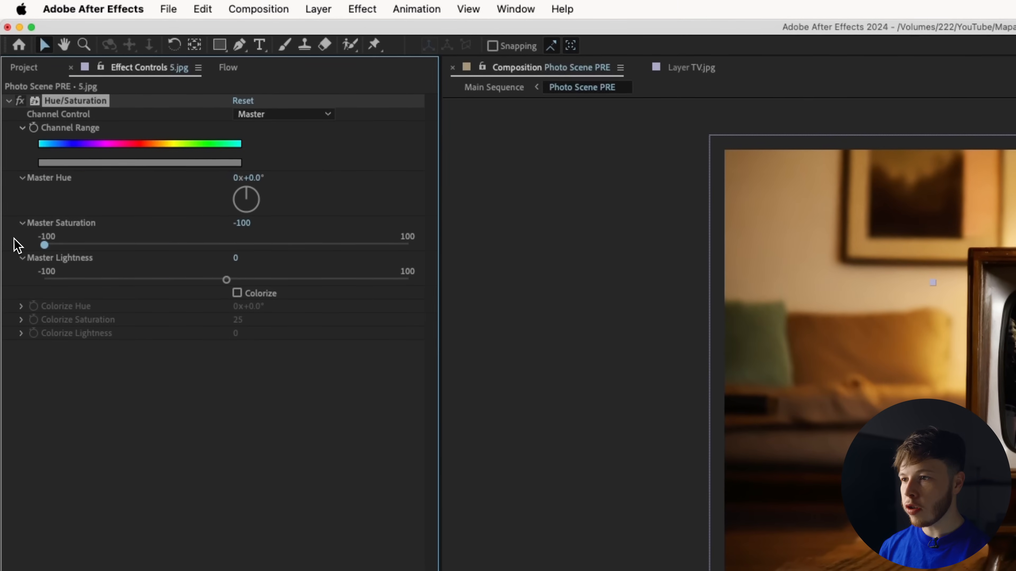
key(super+c)
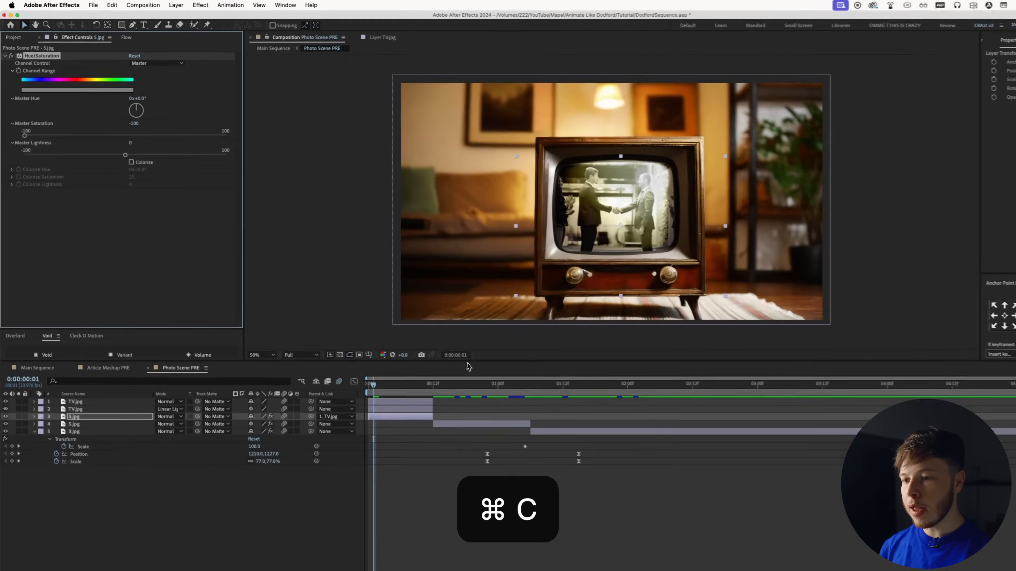
Paste the copied Hue/Saturation effect onto the full-frame handshake photo and the portrait photo.
click(486, 392)
click(519, 432)
key(super+v)
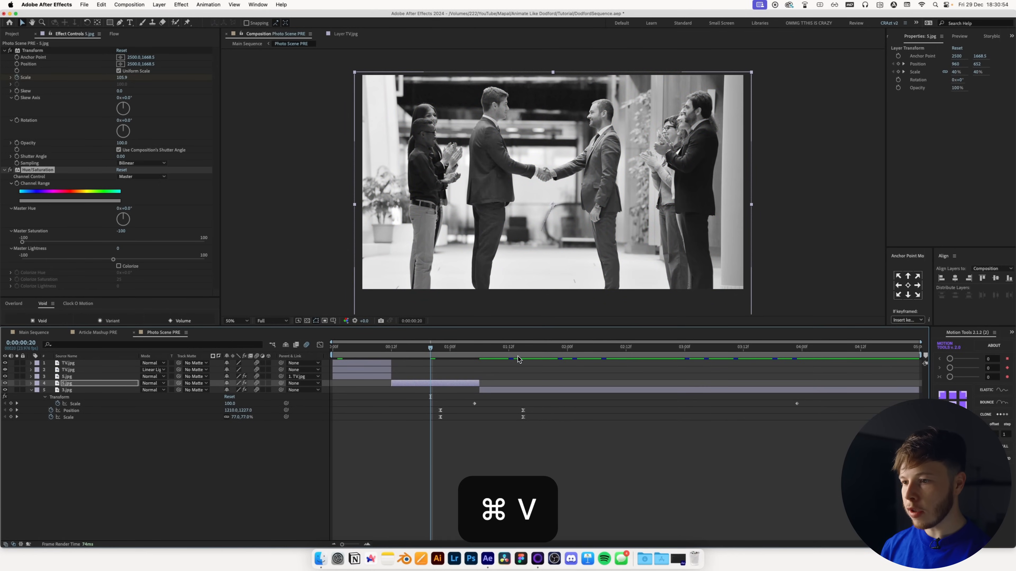
click(517, 358)
click(520, 391)
key(super+v)
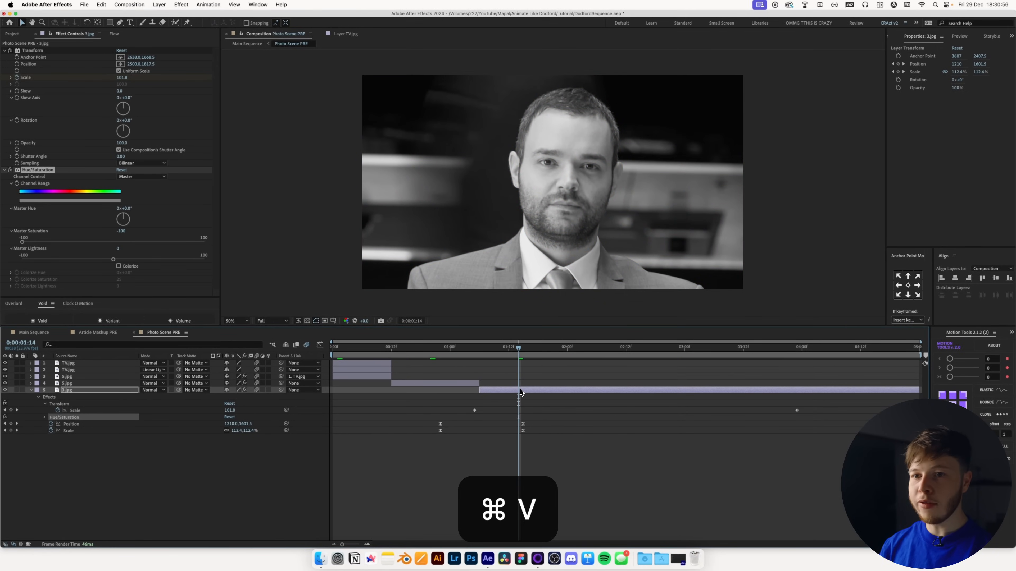
Apply Curves to the portrait photo and shape the RGB curve into a gentle S for slightly more contrast.
key(ctrl+space)
text(curv)
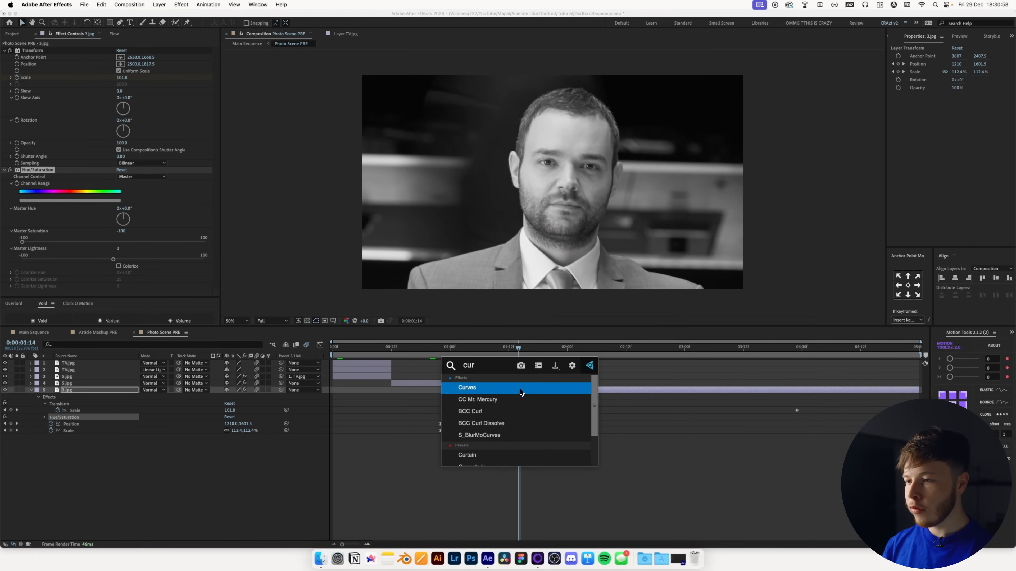
key(Return)
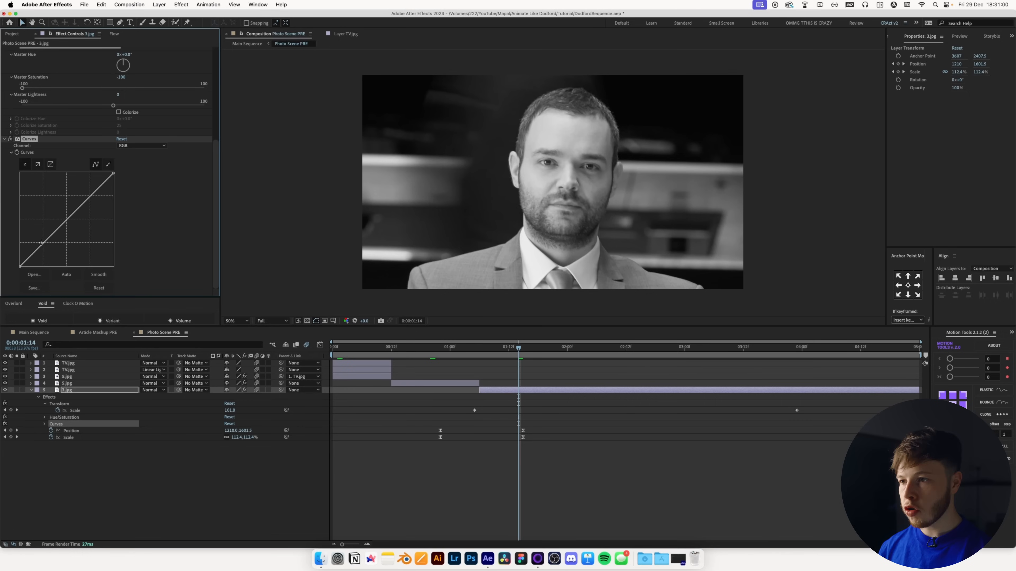
drag(41, 243, 46, 245)
drag(90, 197, 90, 195)
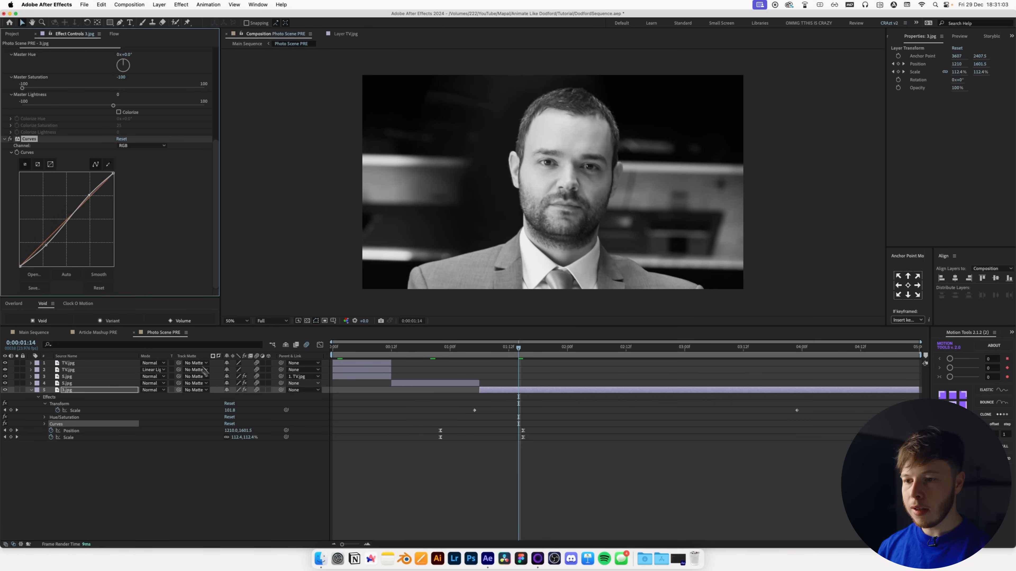
Copy the portrait's Curves effect to the full-frame handshake photo and the handshake photo inside the TV.
key(super+c)
click(440, 355)
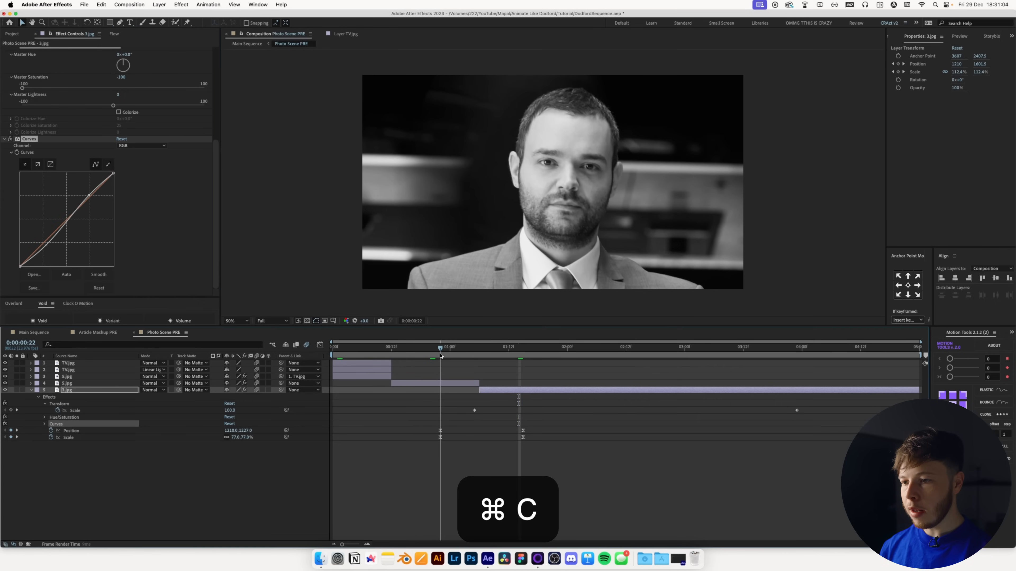
click(440, 383)
key(super+v)
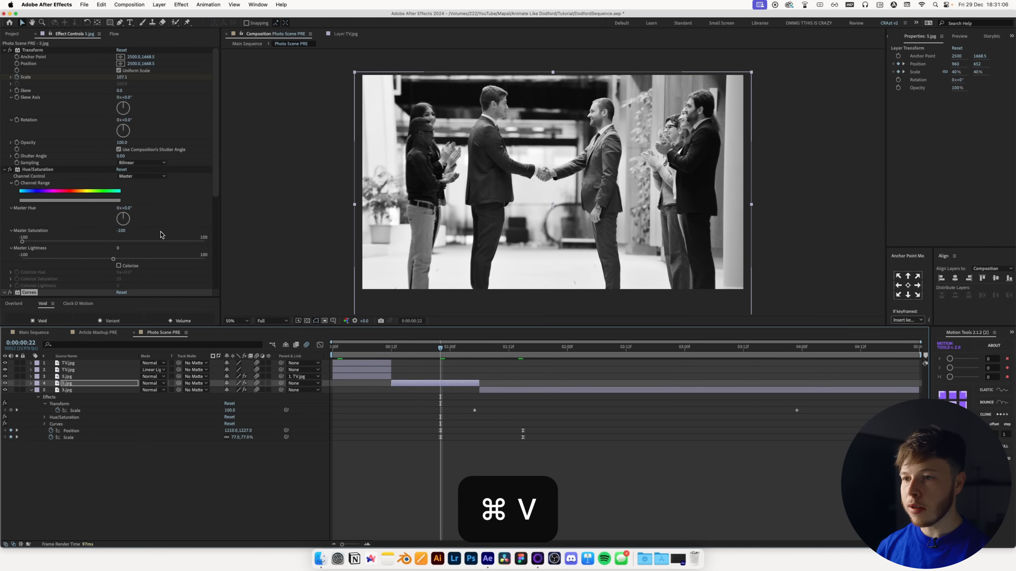
click(352, 347)
click(351, 377)
key(super+v)
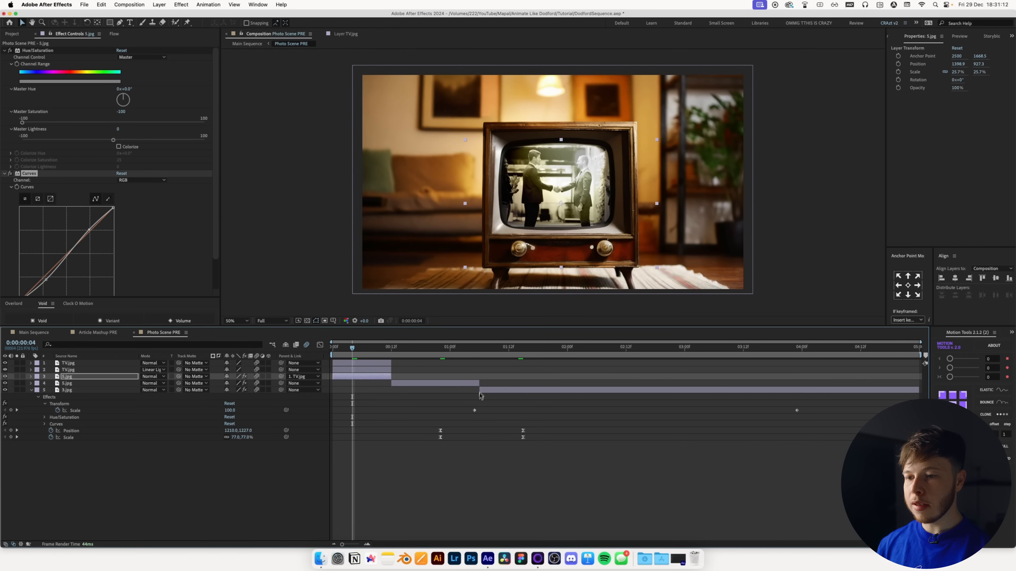
Duplicate the topmost TV.jpg layer, solo the copy, and apply Hue/Saturation with Master Saturation at -100.
click(350, 363)
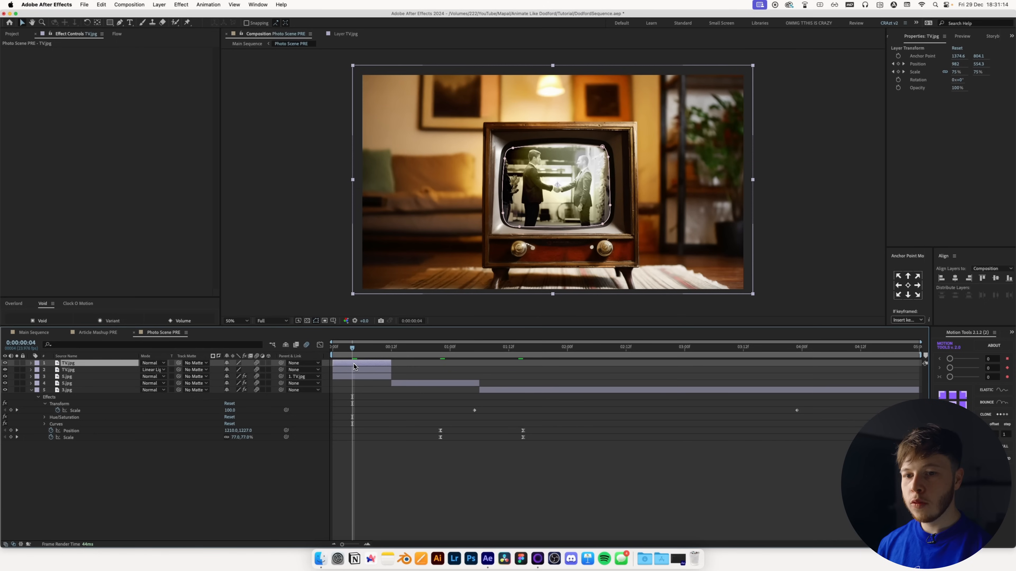
key(super+d)
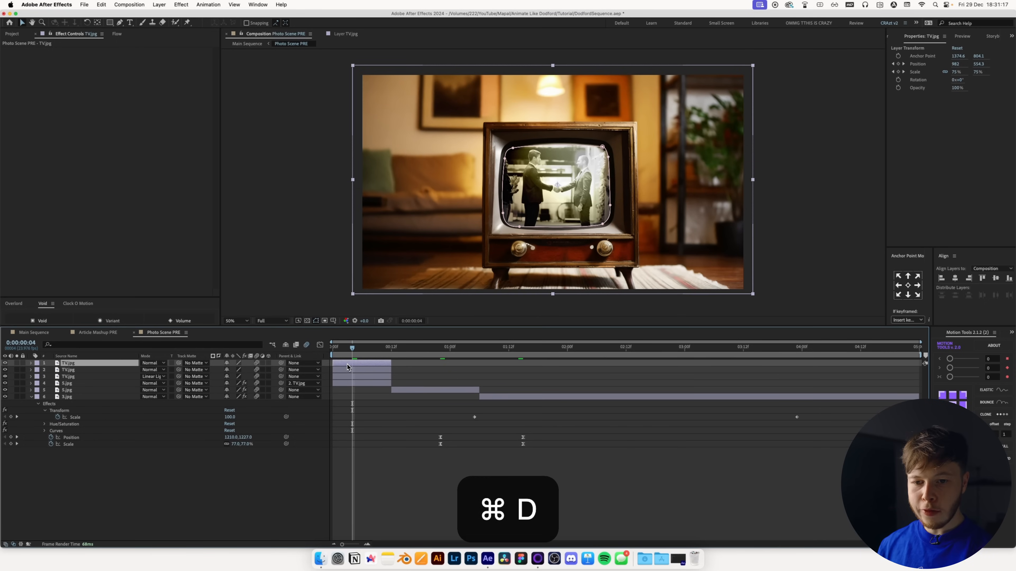
click(16, 363)
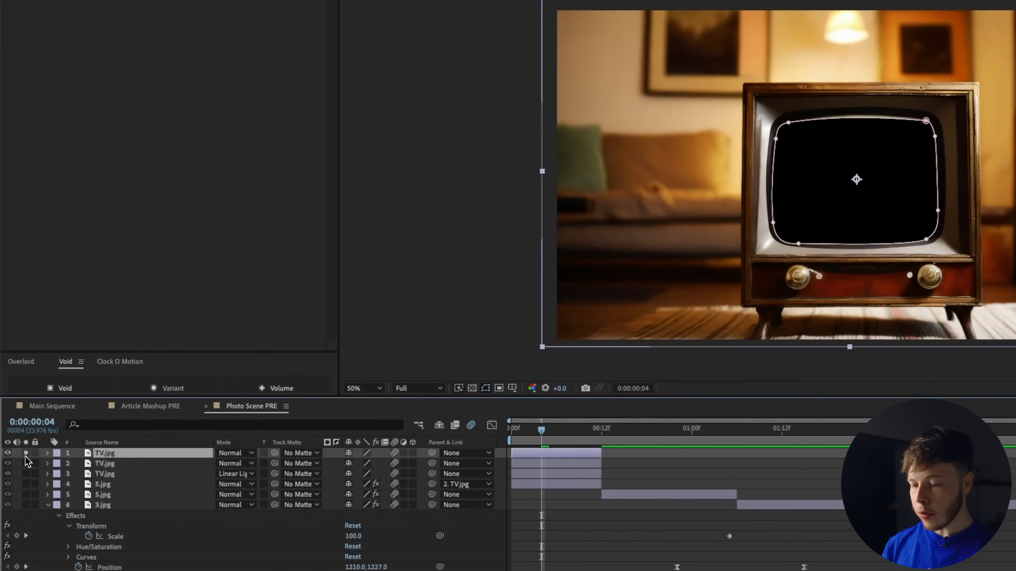
key(ctrl+space)
text(hu)
click(26, 471)
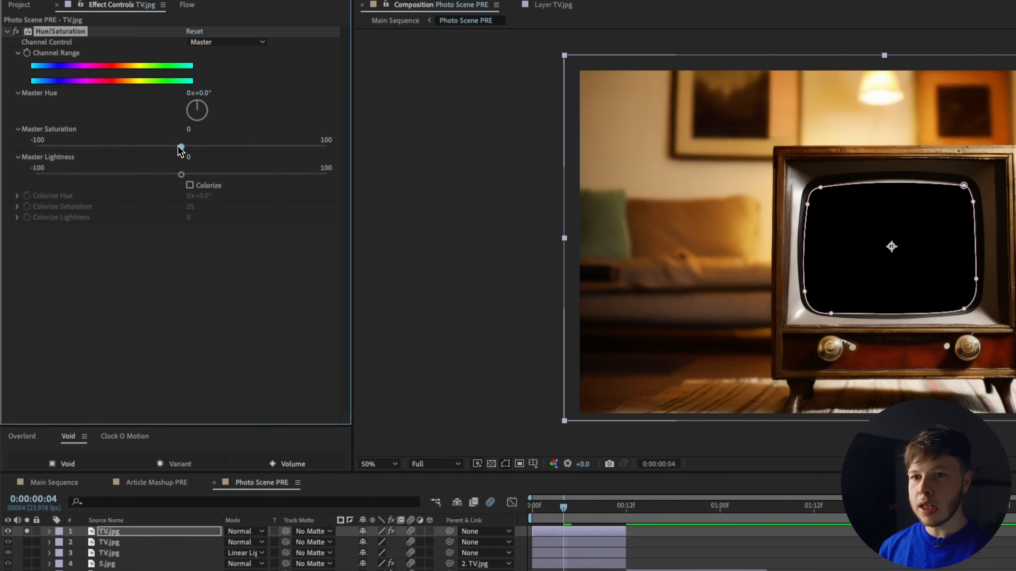
drag(181, 80, 0, 84)
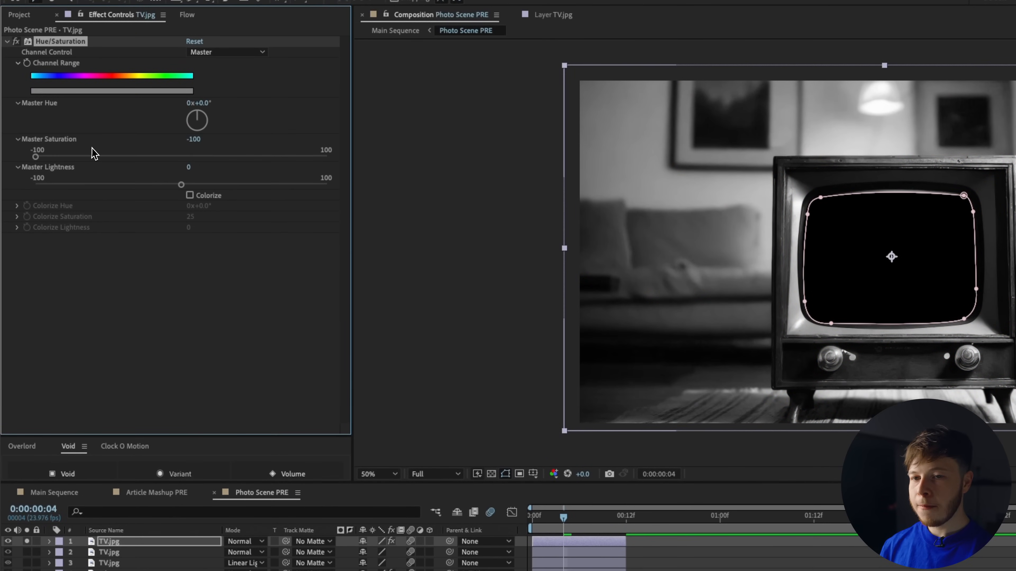
Apply Extract to the duplicated TV layer to isolate its highlights, with Black Point 241 and Black Softness 109.
key(ctrl+space)
text(ex)
key(Down)
key(Down)
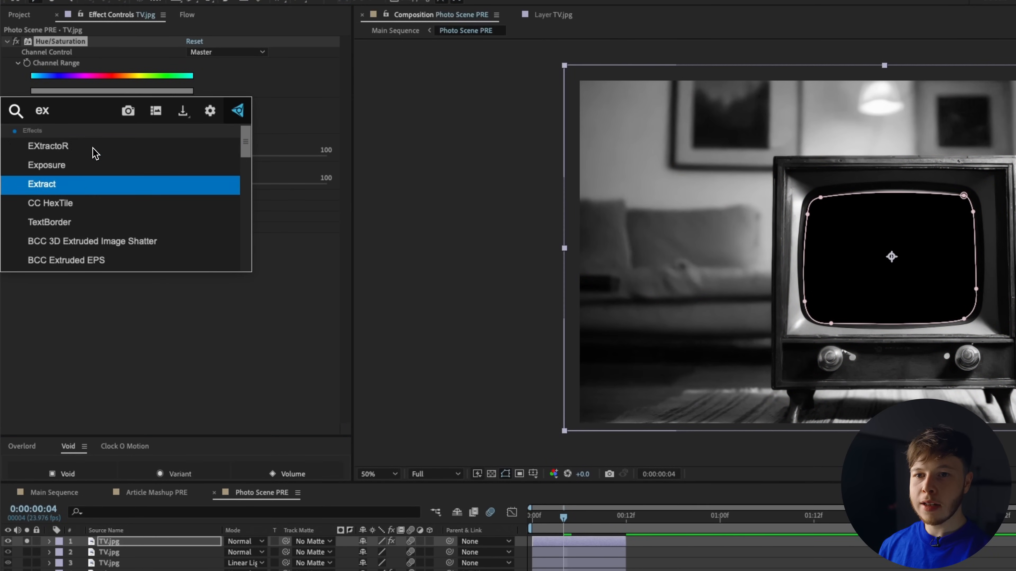
key(Return)
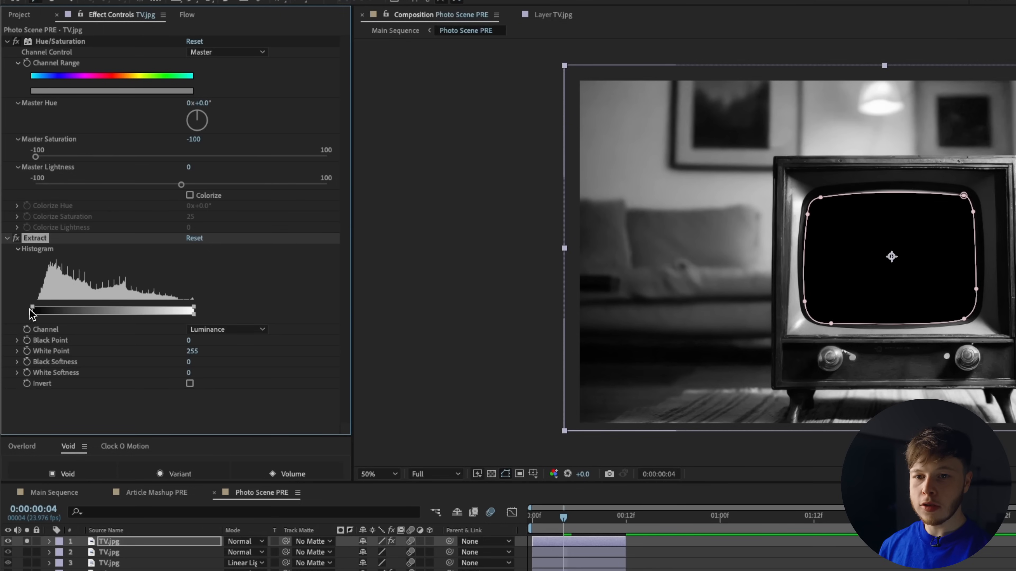
drag(33, 311, 133, 312)
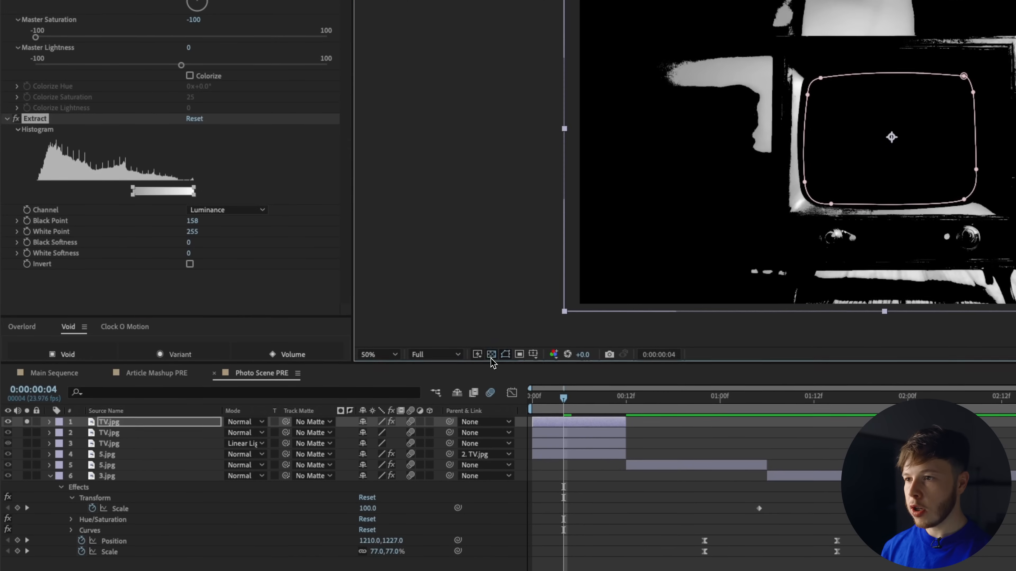
click(491, 473)
drag(132, 195, 64, 196)
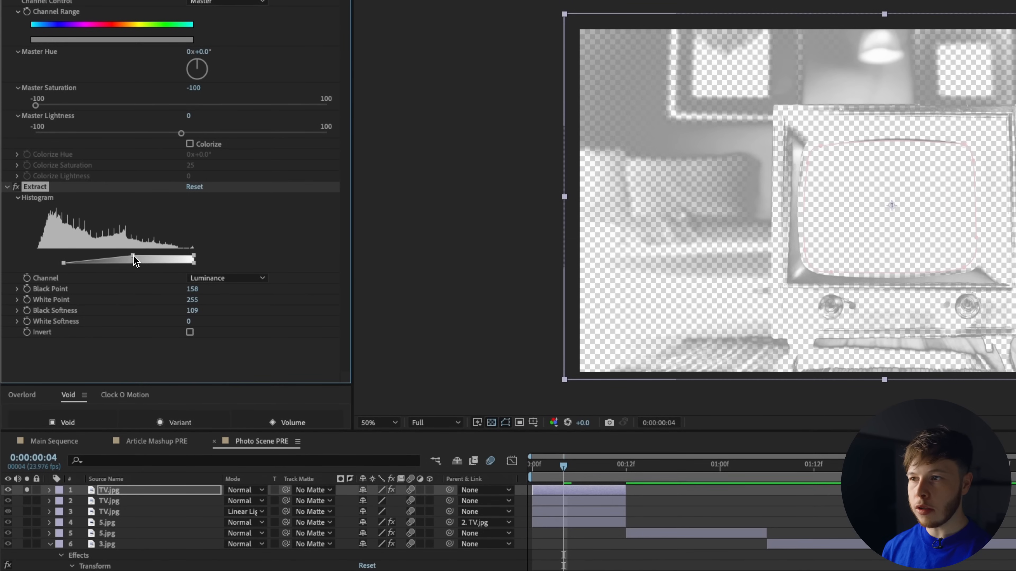
drag(134, 257, 188, 262)
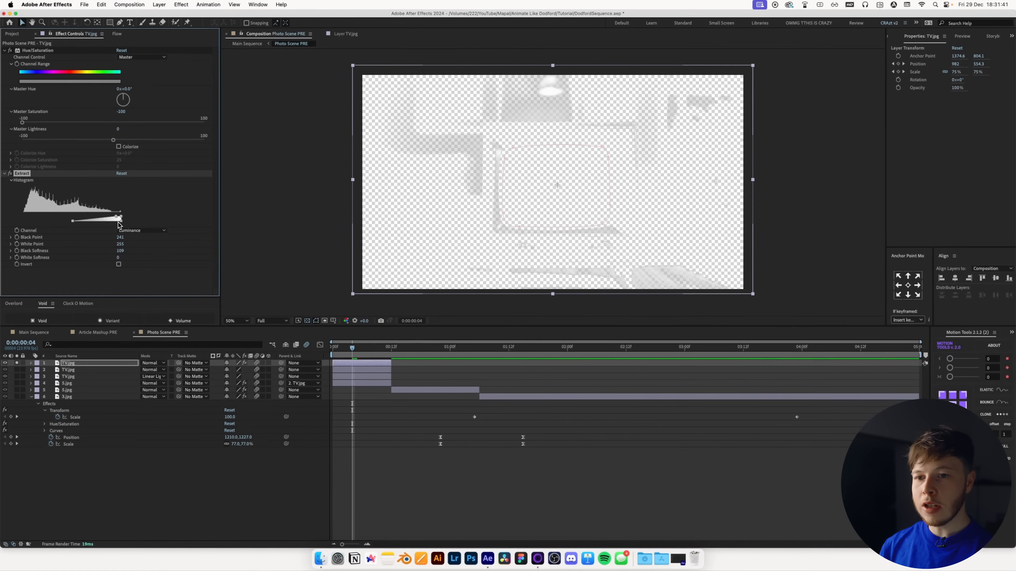
Add a Curves effect to the duplicated TV layer and place it above Extract in the effect order.
key(ctrl+space)
text(cy)
key(BackSpace)
key(BackSpace)
text(cu)
key(Return)
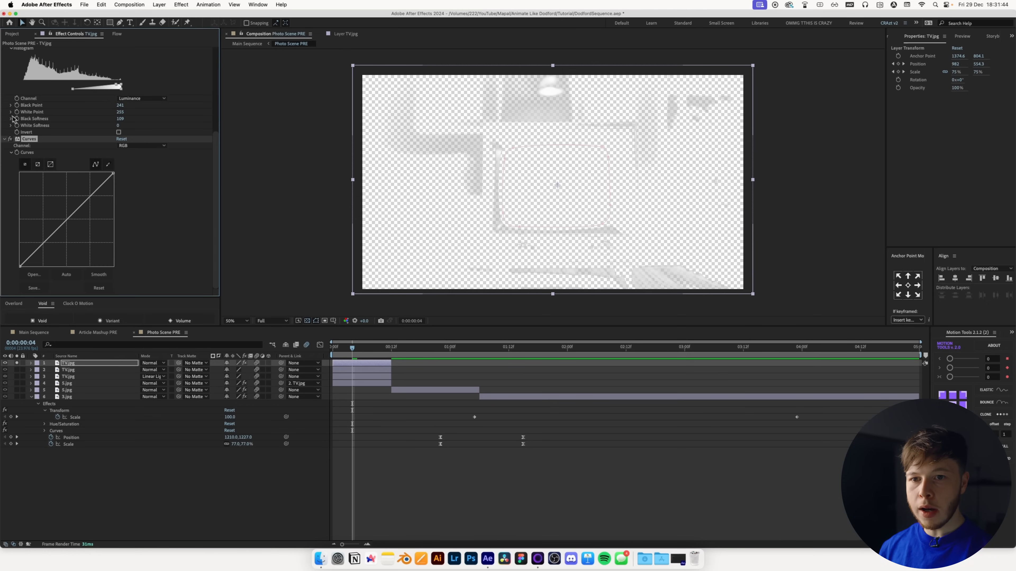
drag(35, 140, 74, 47)
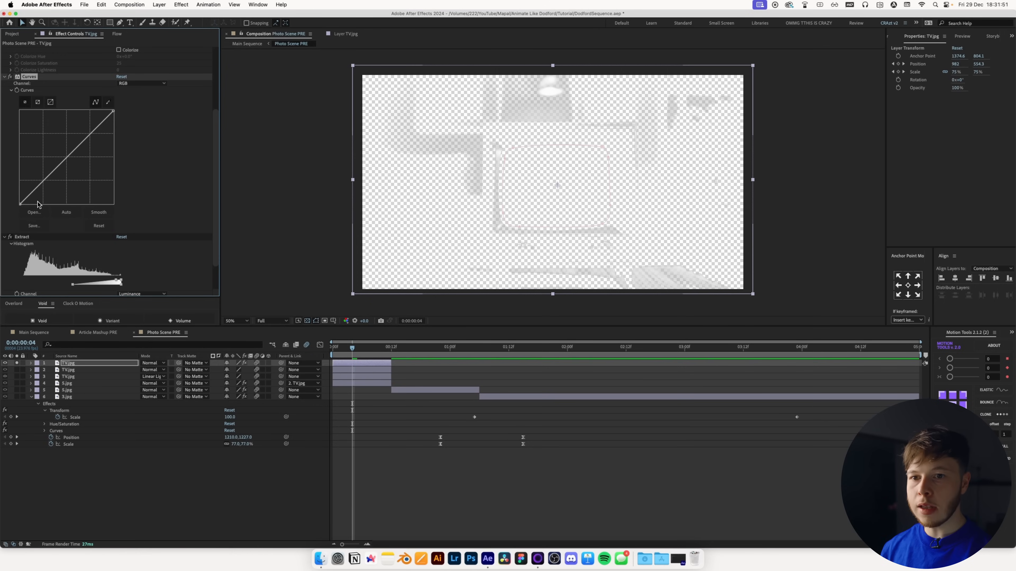
Shape the duplicated TV layer's RGB curve into a steep S that crushes the shadows, with the transparency grid turned off.
drag(43, 181, 55, 191)
click(97, 136)
drag(98, 136, 95, 133)
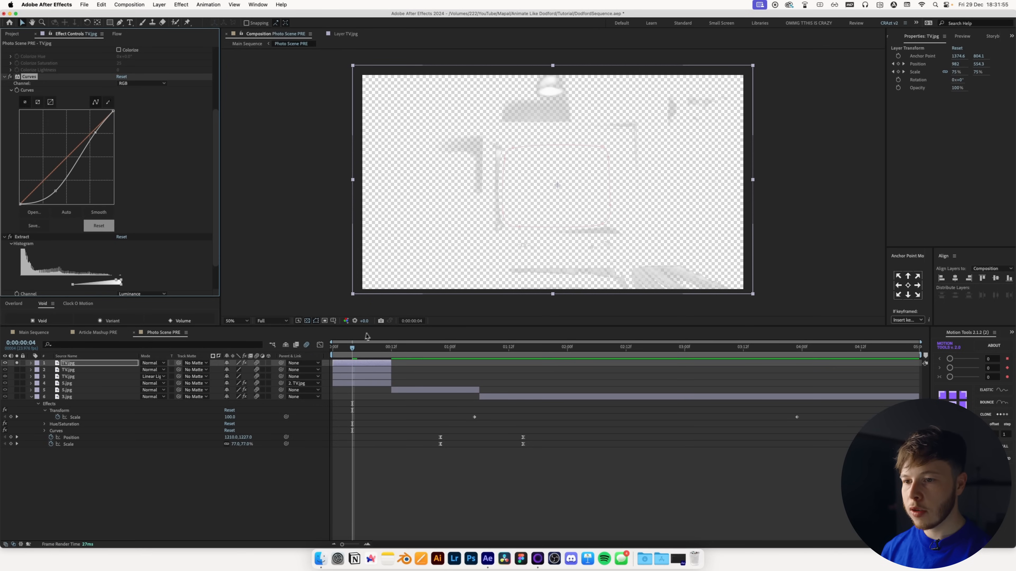
click(307, 321)
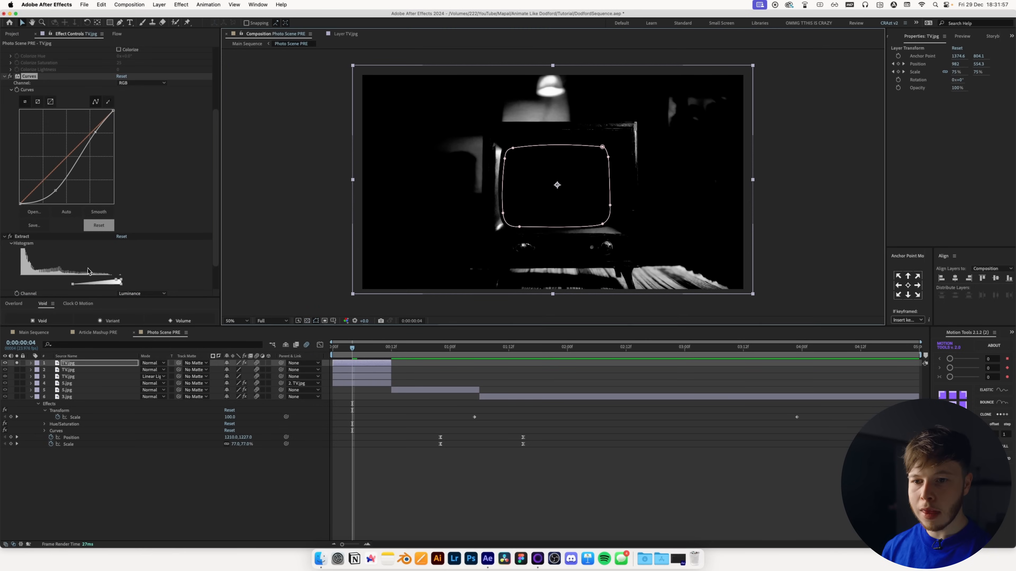
click(56, 193)
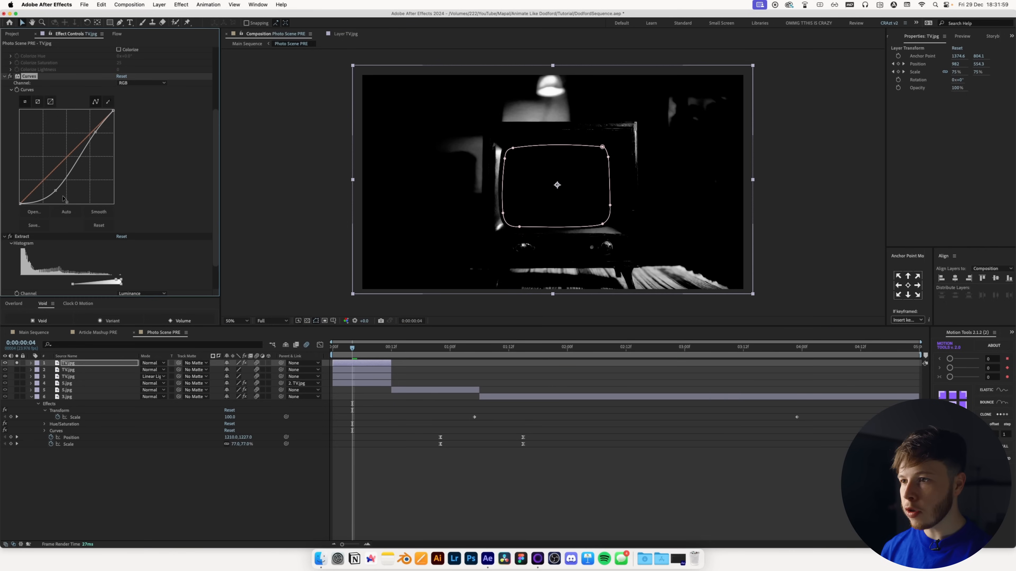
drag(56, 191, 82, 201)
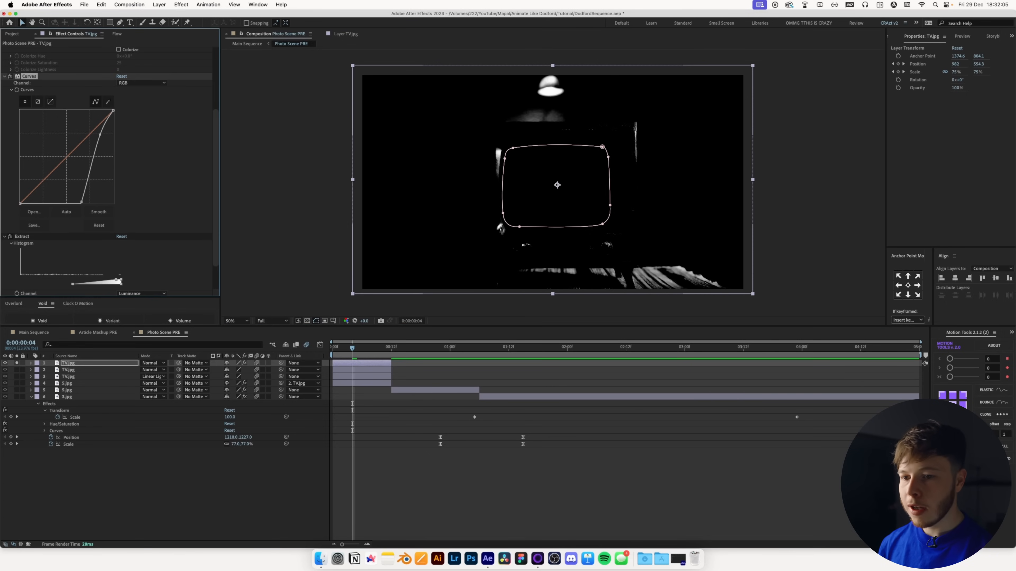
Apply Deep Glow to the duplicated TV layer's isolated highlights.
click(109, 365)
key(ctrl+space)
text(de)
key(Return)
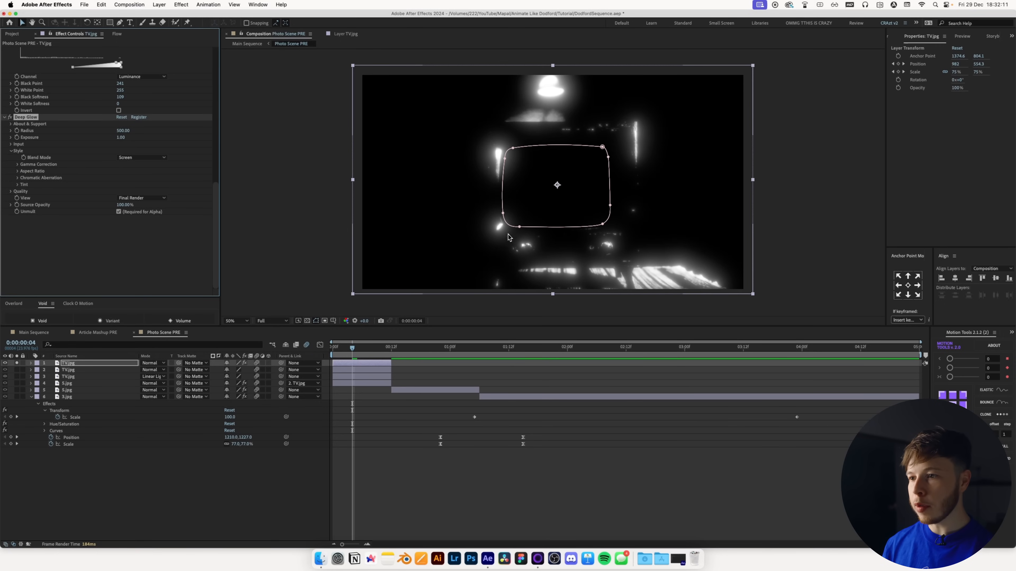
Extend the duplicated TV layer's mask down and right past the frame to cut out the rug highlights, and unsolo the layer.
drag(517, 227, 520, 297)
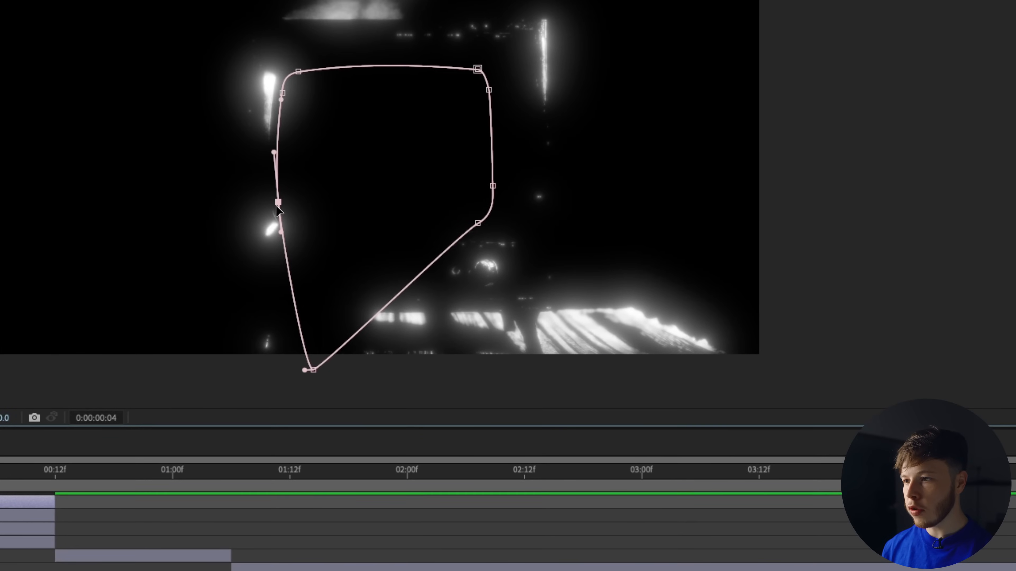
drag(478, 223, 755, 405)
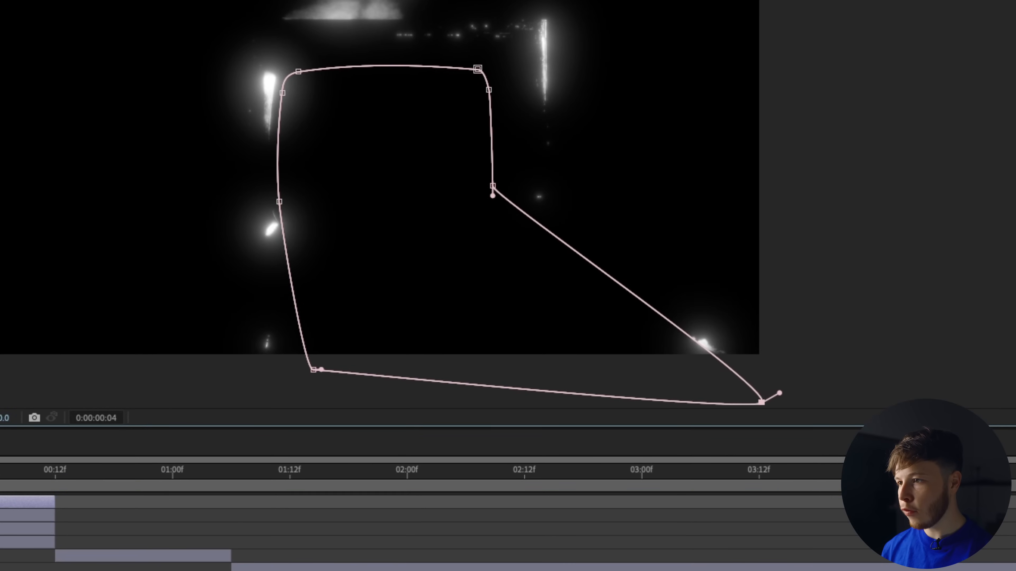
drag(493, 185, 714, 178)
drag(313, 369, 244, 366)
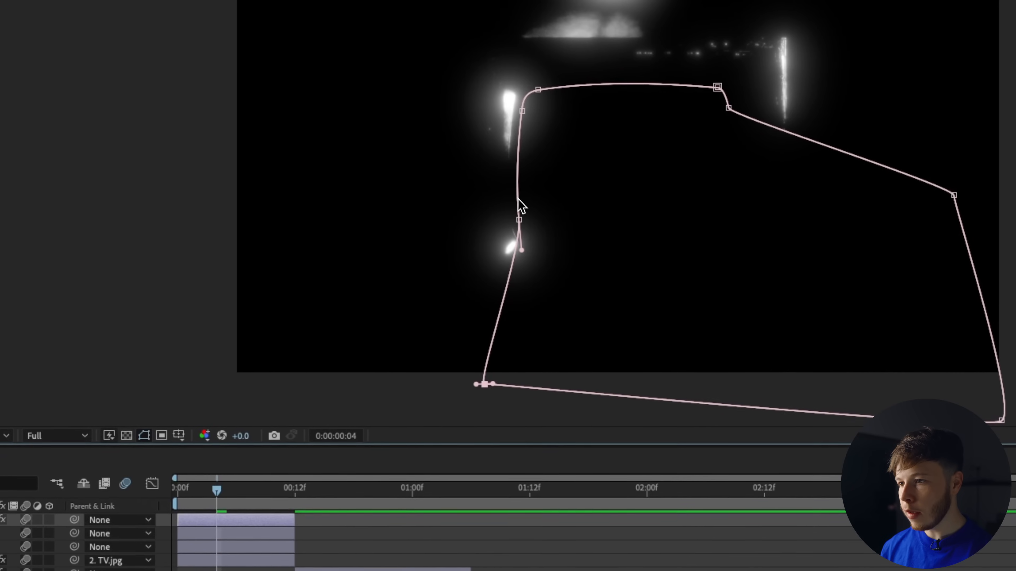
drag(519, 219, 527, 220)
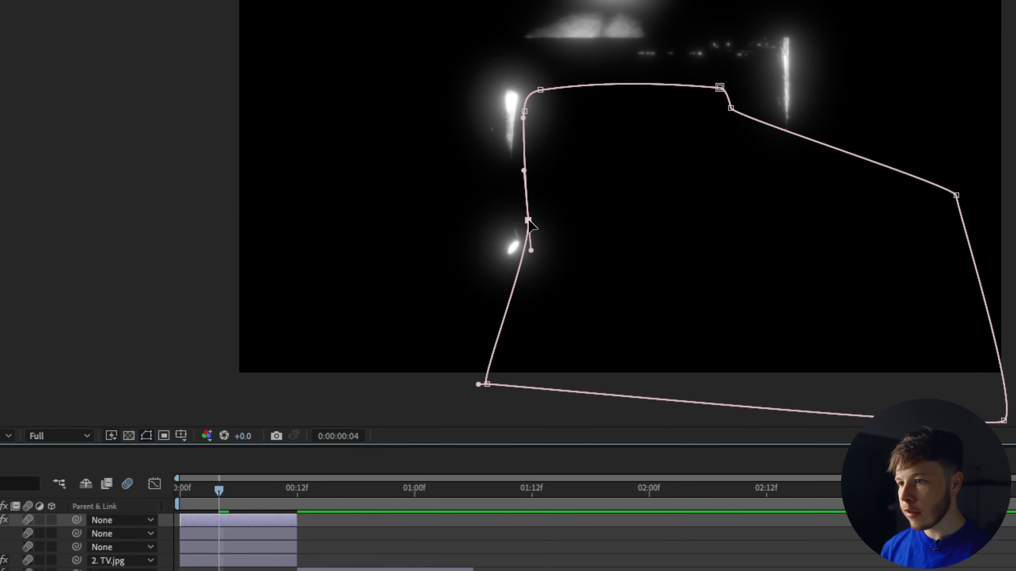
click(639, 536)
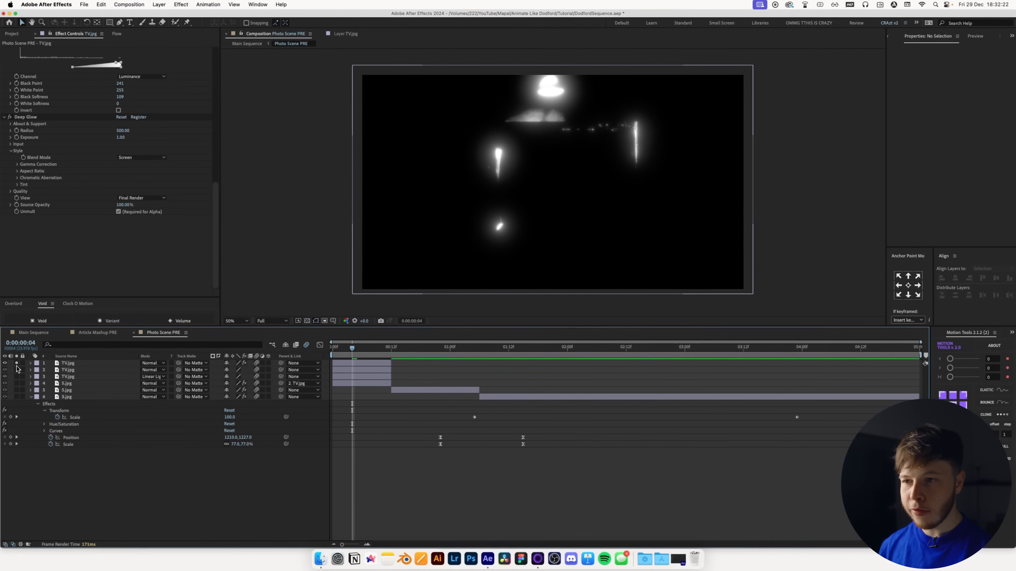
click(17, 363)
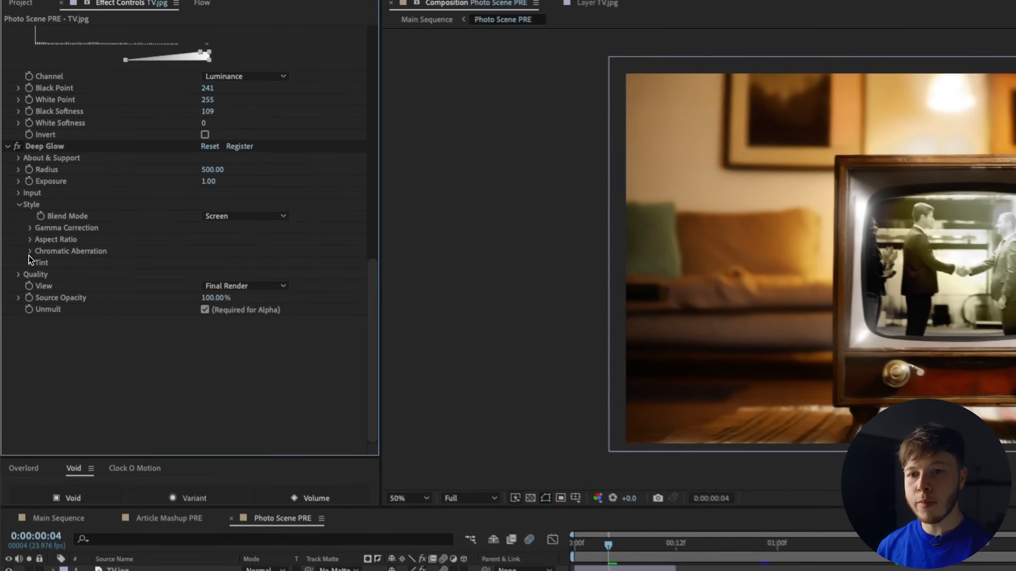
Enable Chromatic Aberration in the style settings of the duplicated TV layer's Deep Glow effect.
click(17, 178)
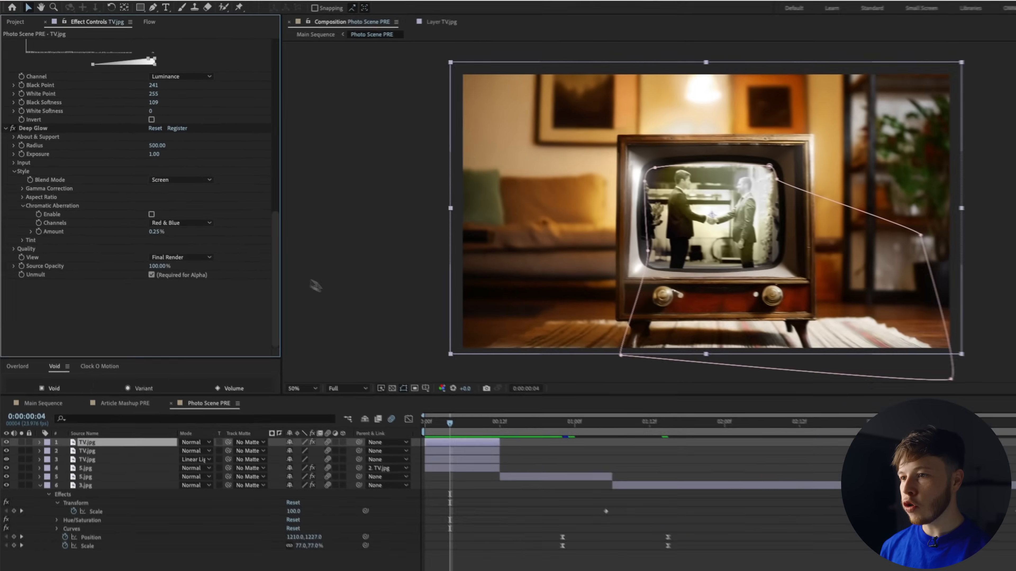
click(680, 469)
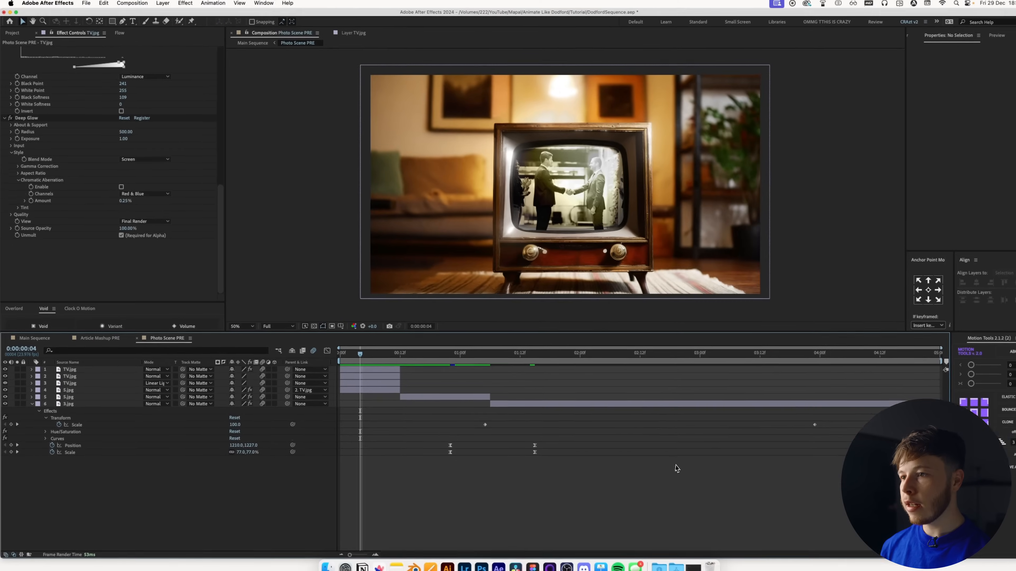
scroll(553, 88, up, 1)
scroll(552, 92, up, 4)
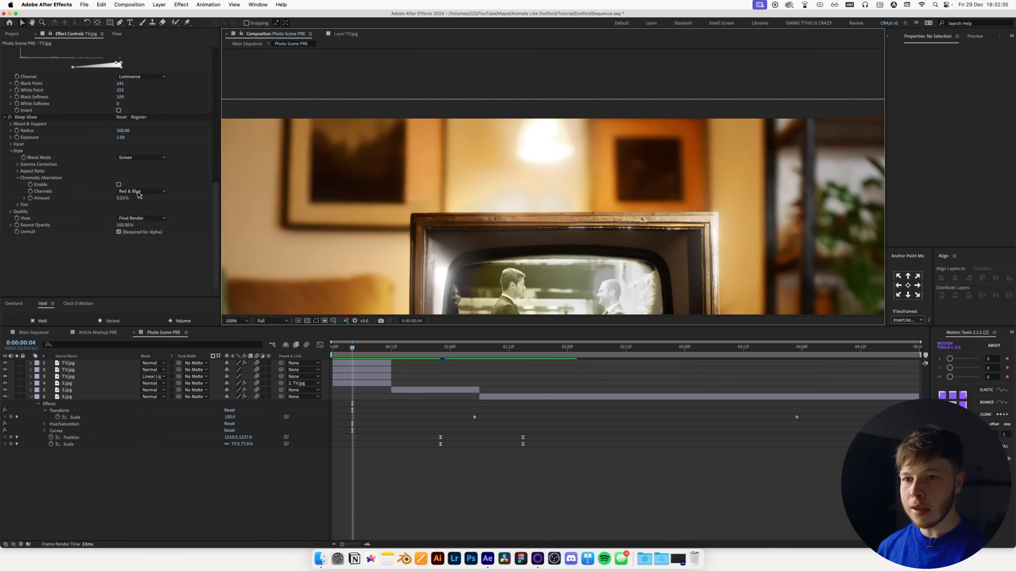
click(119, 186)
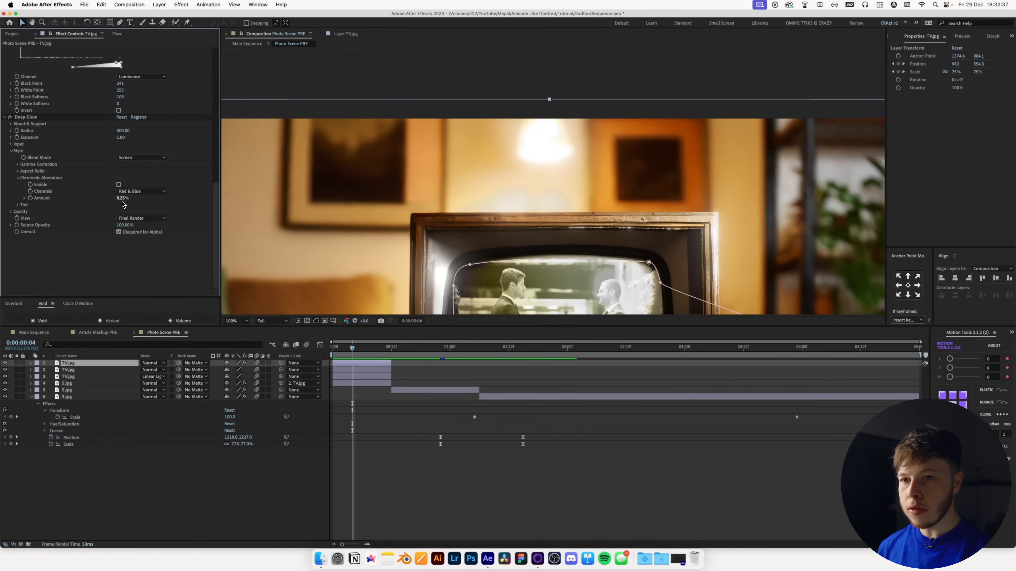
click(118, 185)
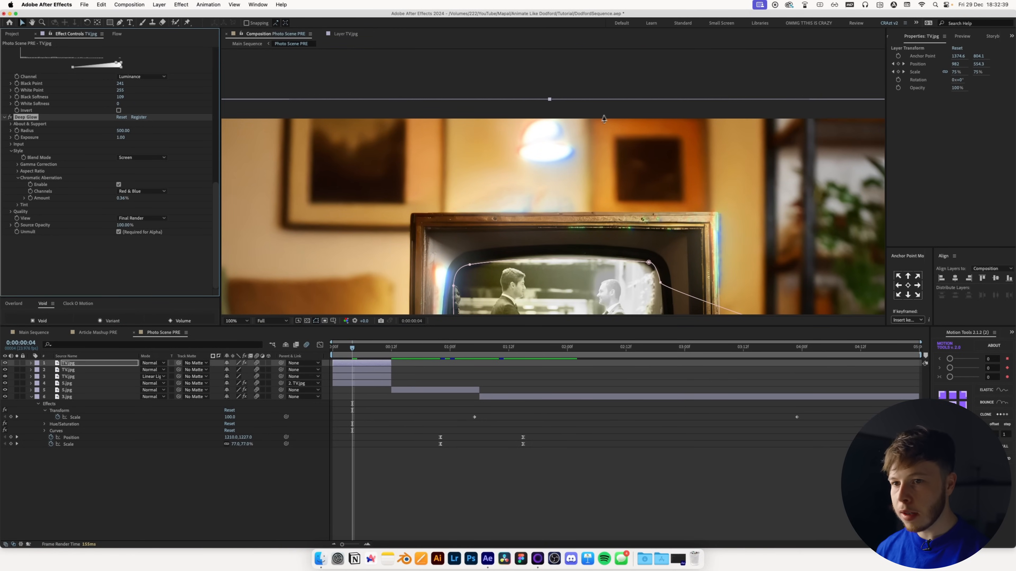
Set Deep Glow's chromatic aberration channels to Red & Green and reduce the aberration amount to 0.10%.
click(158, 191)
click(138, 199)
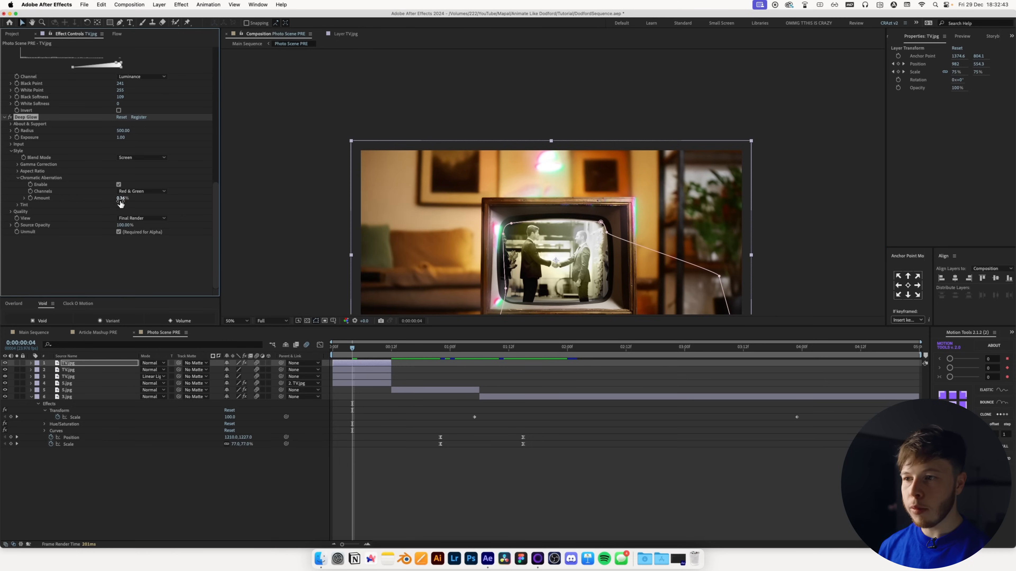
drag(122, 198, 116, 203)
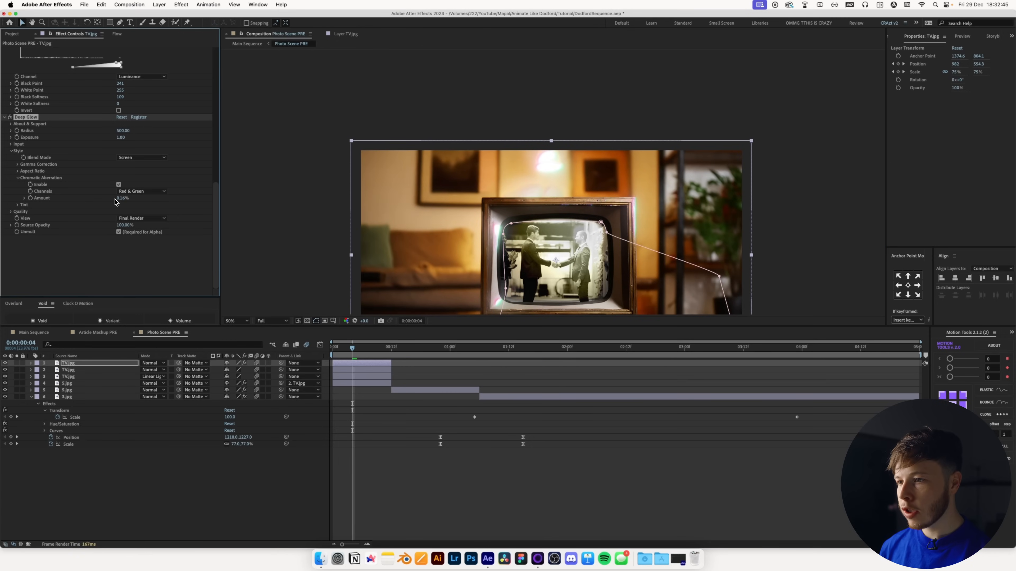
drag(561, 230, 551, 210)
key(.)
click(113, 271)
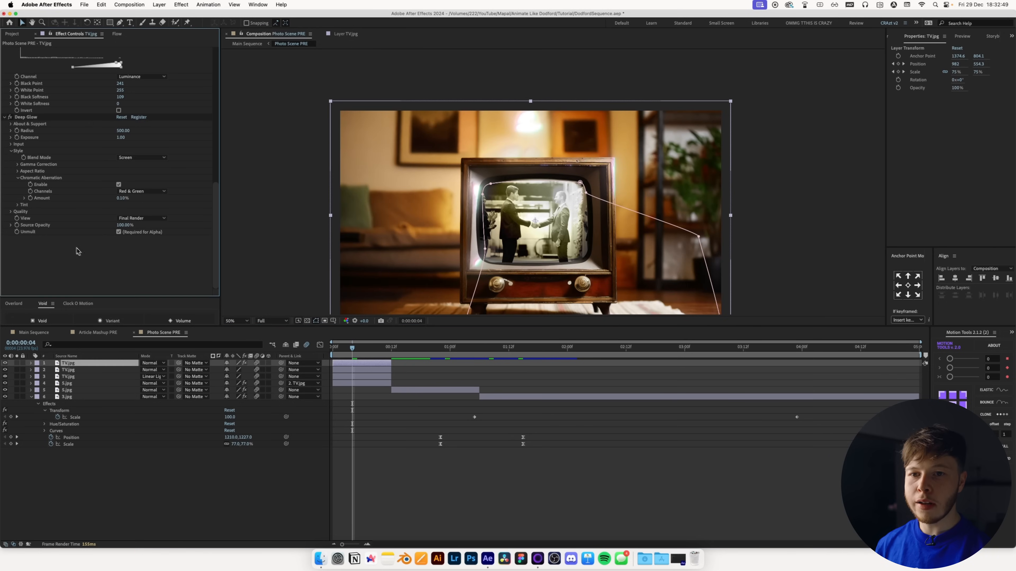
Give Deep Glow's Exposure an expression with posterizeTime(12) and wiggle(10,.5), and preview the soloed TV highlights.
alt+click(17, 138)
text(psot)
key(Return)
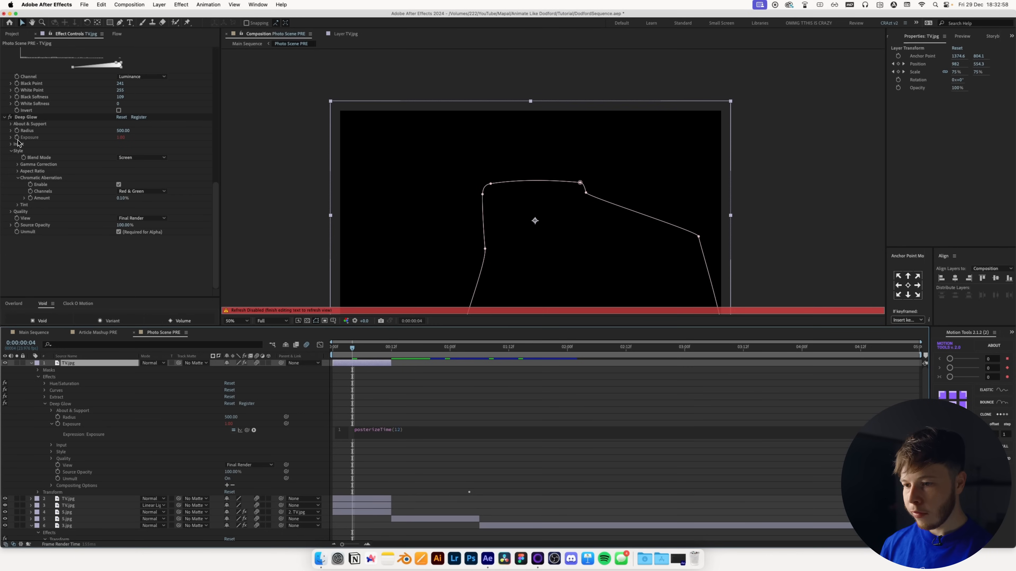
text(wig)
key(Return)
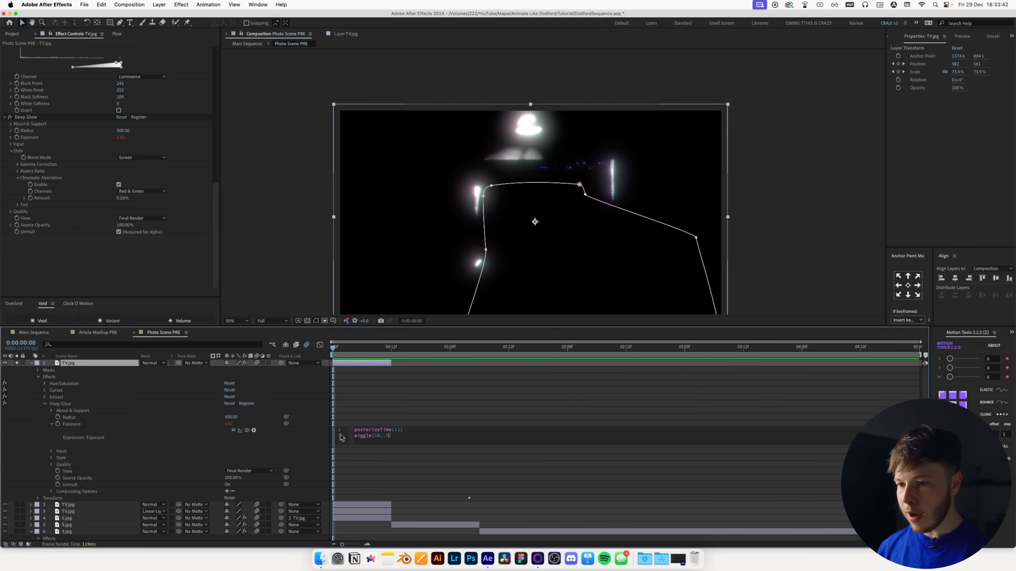
click(346, 364)
key(space)
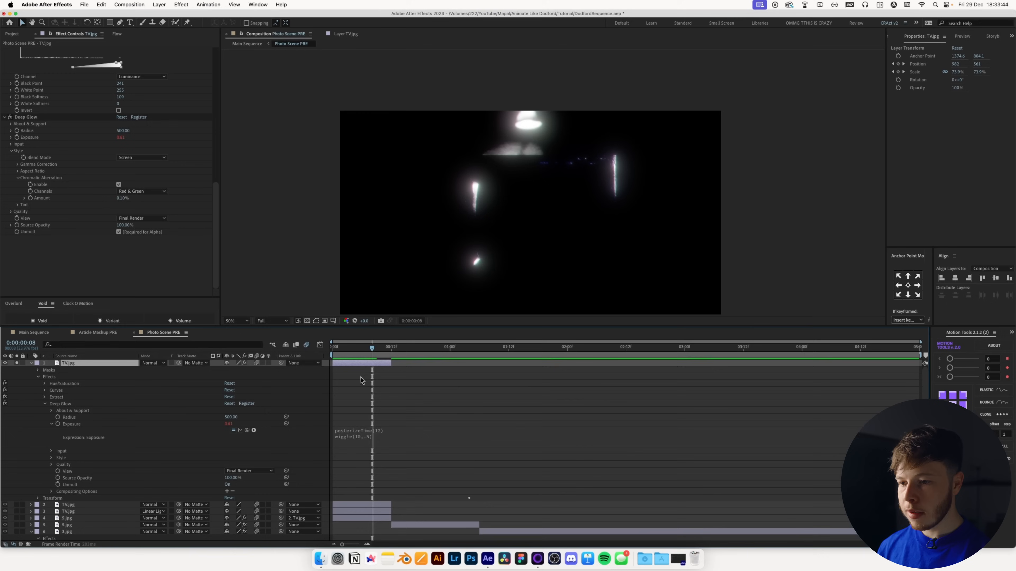
Adjust the wiggle amount in the Exposure expression and preview the flickering glow, including in the Main Sequence from its start.
click(359, 438)
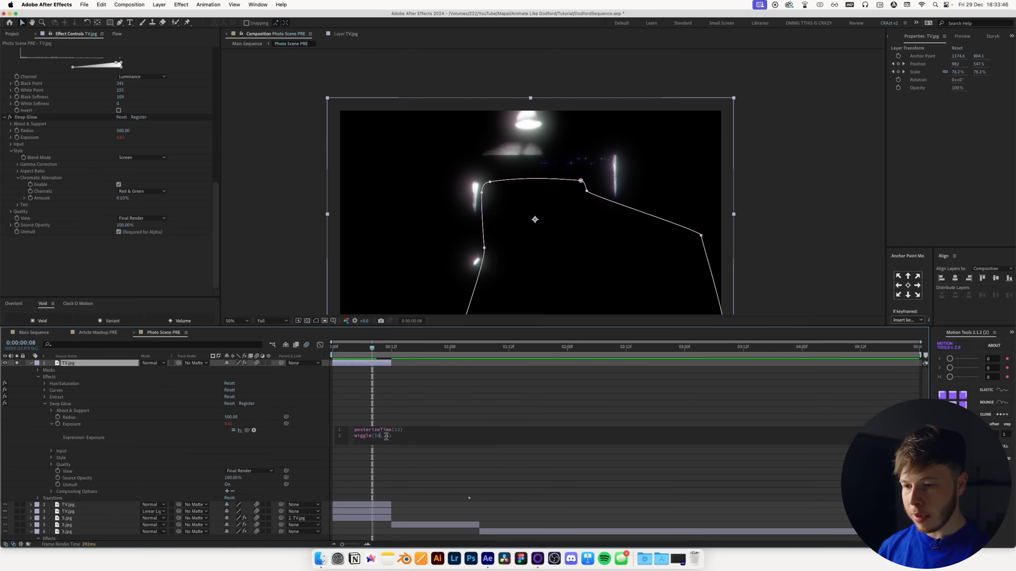
click(346, 371)
key(space)
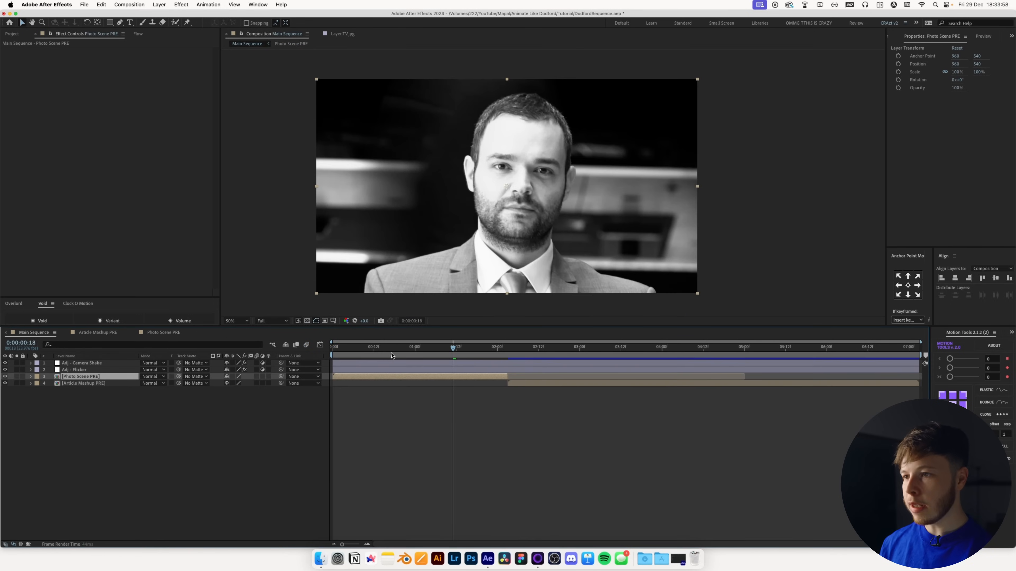
drag(392, 355, 332, 355)
key(space)
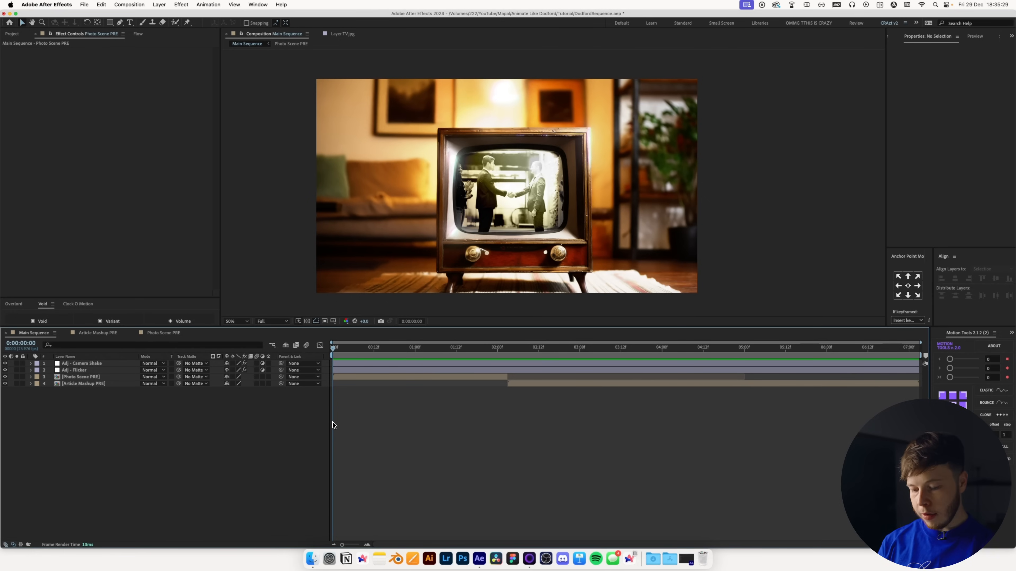
Add an adjustment layer on top of the Main Sequence with CC Vignette at Amount 149, and preview the vignette.
key(super+alt+y)
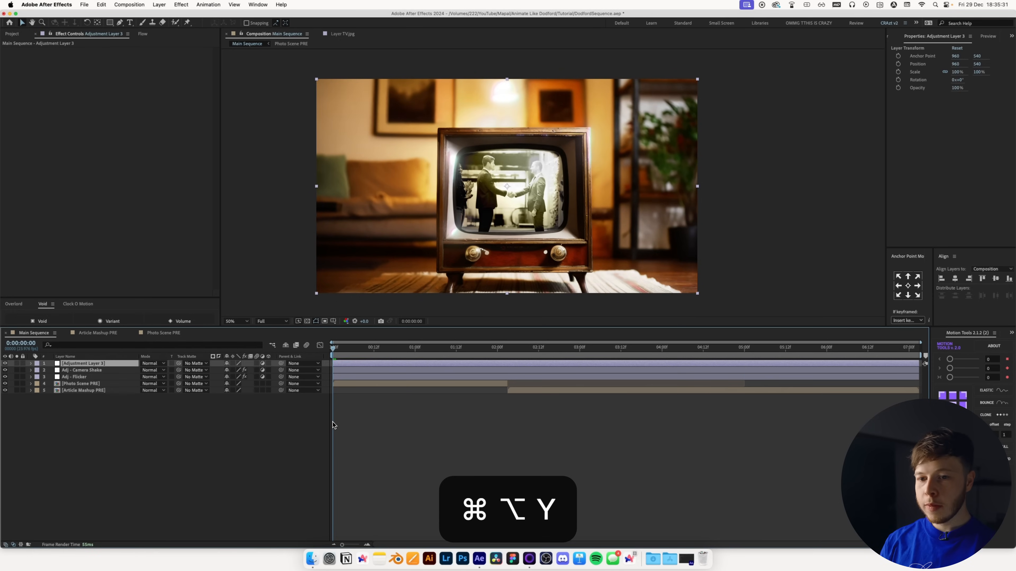
key(ctrl+space)
text(vig)
key(Return)
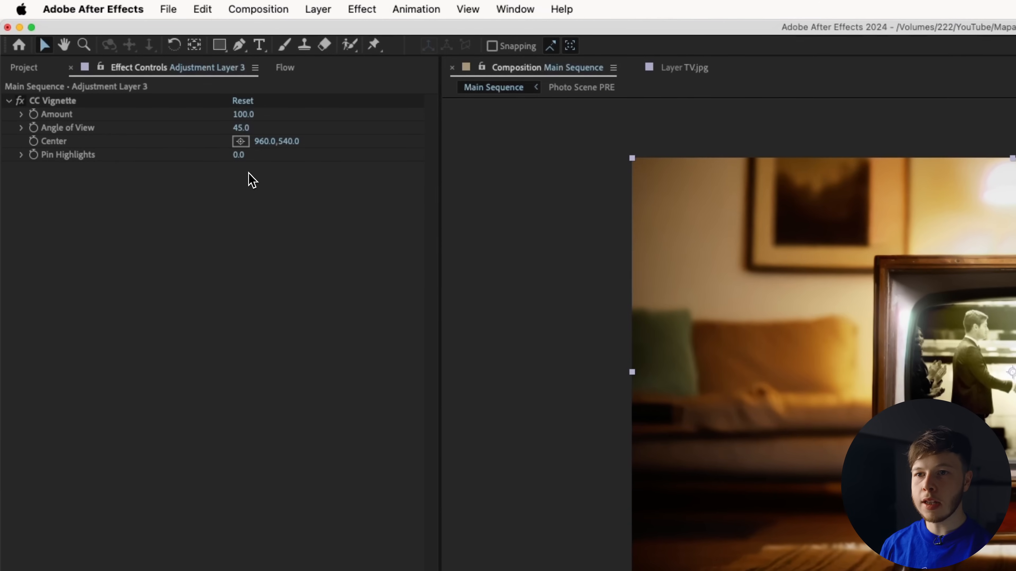
drag(245, 116, 283, 119)
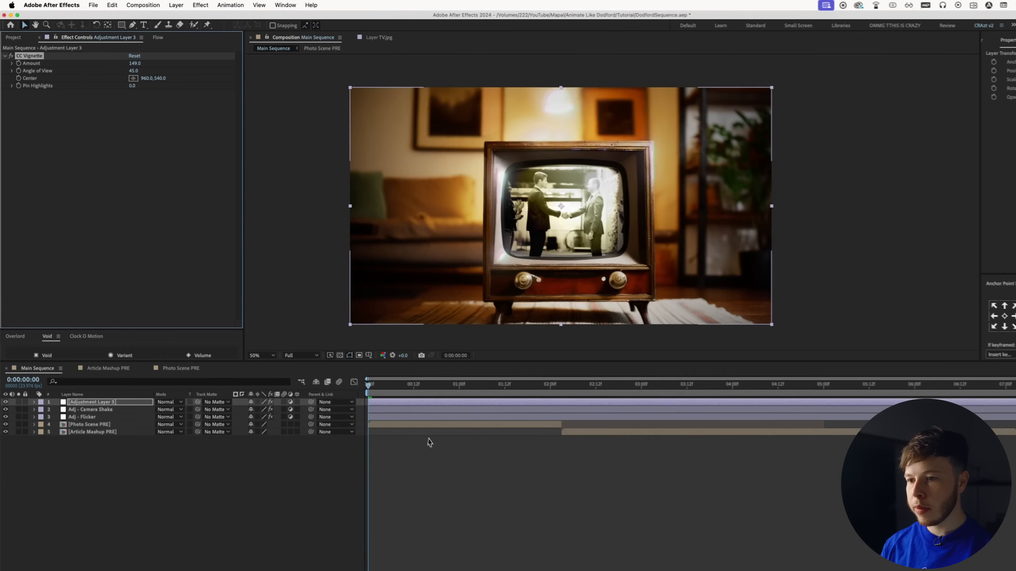
key(space)
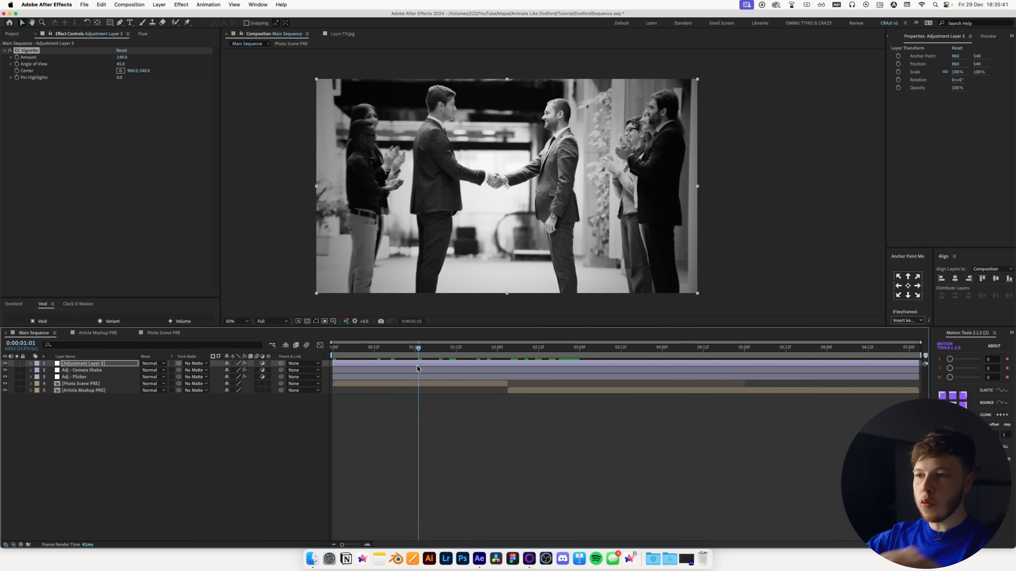
drag(399, 360, 333, 360)
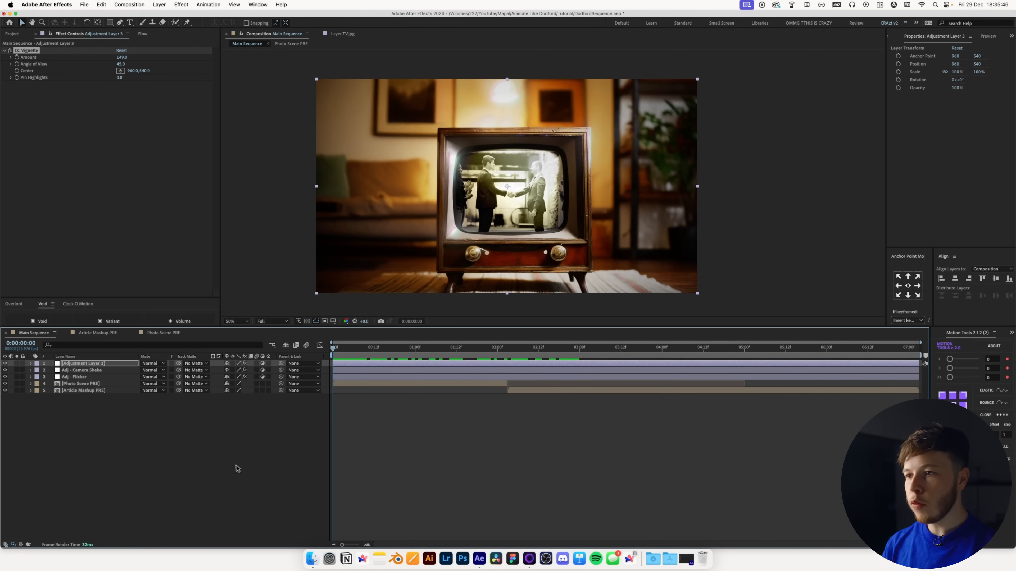
Rename the vignette adjustment layer as Adj - Vignette.
click(109, 362)
key(Return)
text(Adj - Vignette)
key(Return)
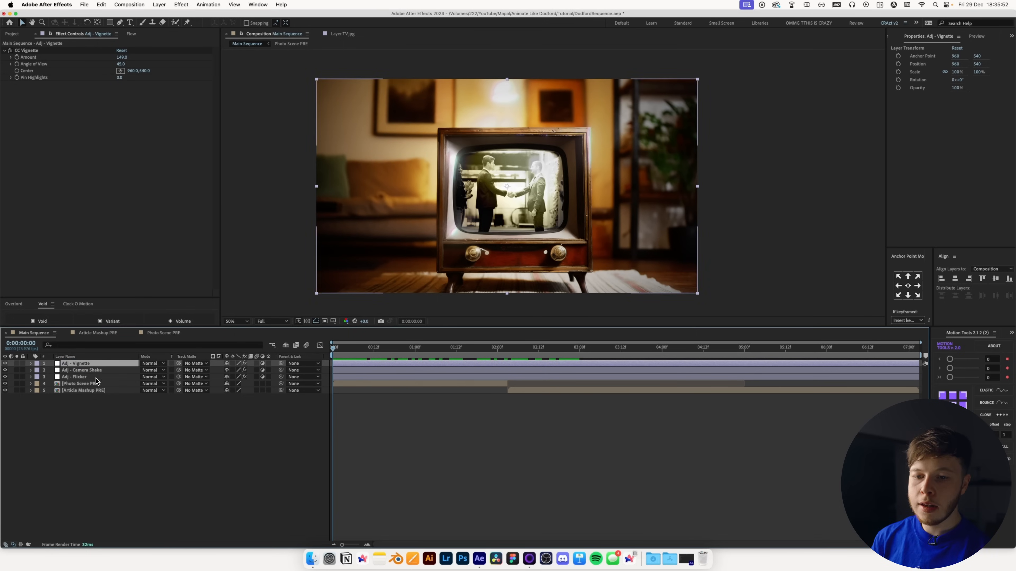
Add a new adjustment layer directly above Adj - Flicker and apply S_WarpChroma to it.
click(87, 375)
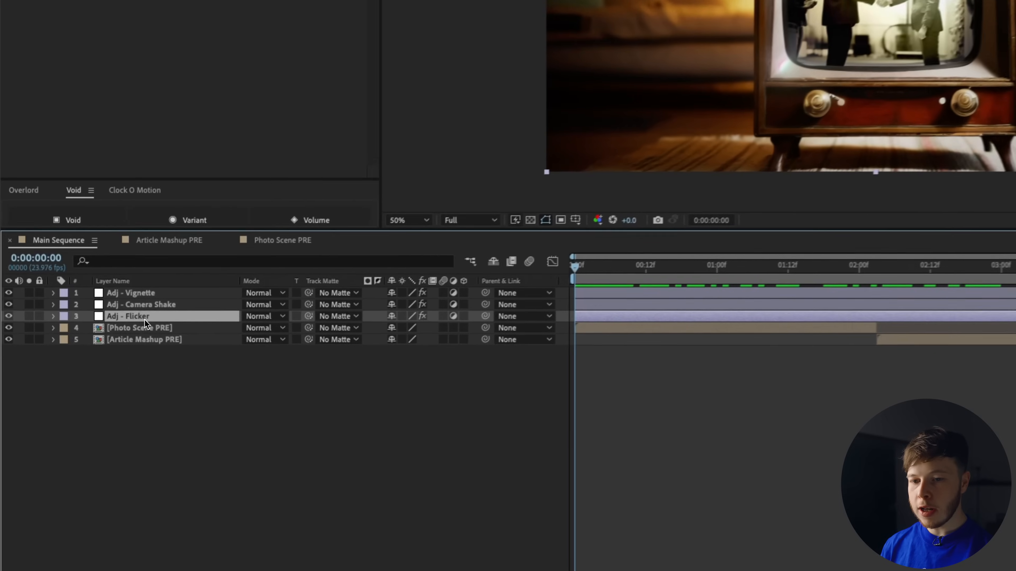
key(super+alt+y)
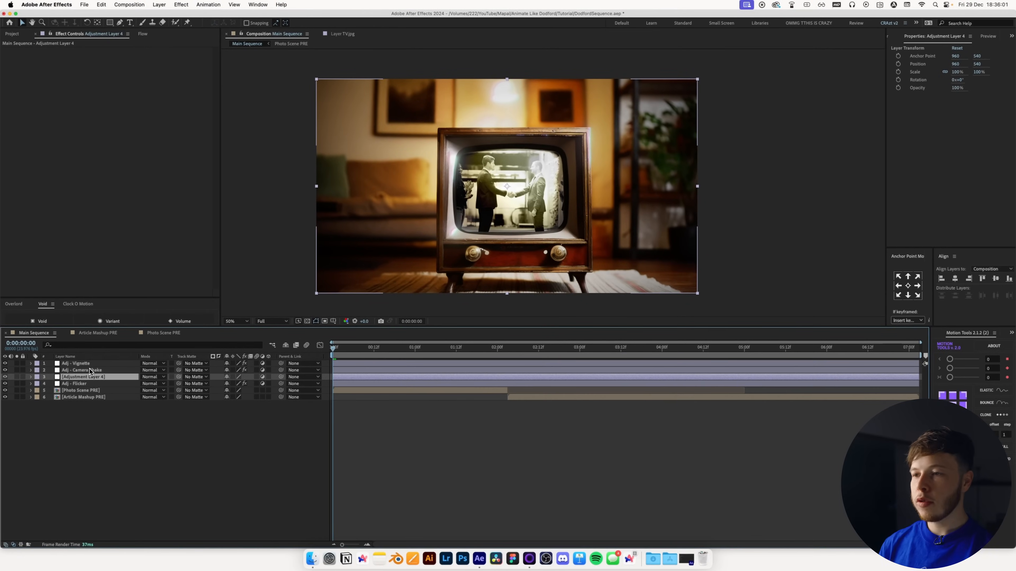
key(ctrl+space)
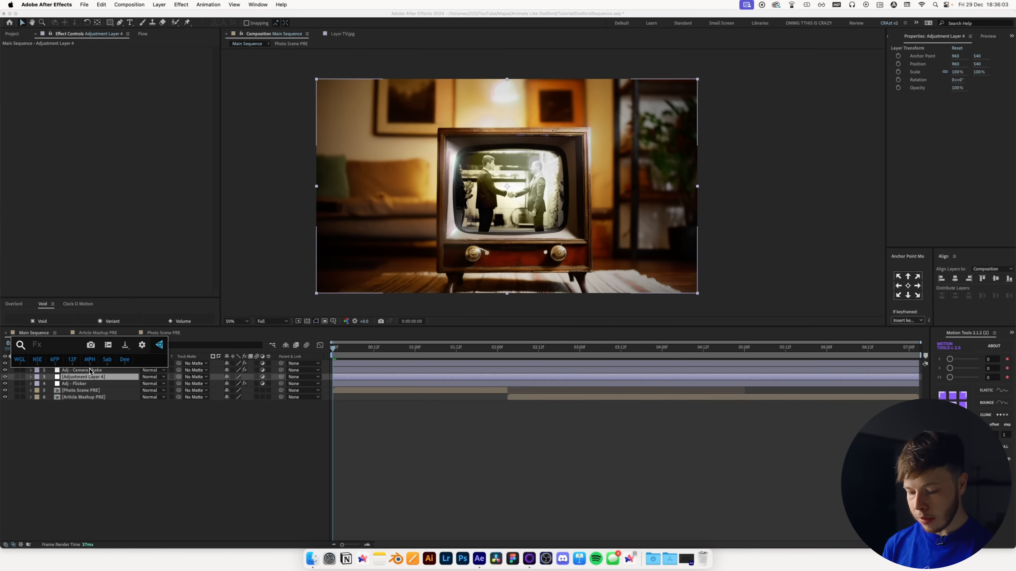
text(warp)
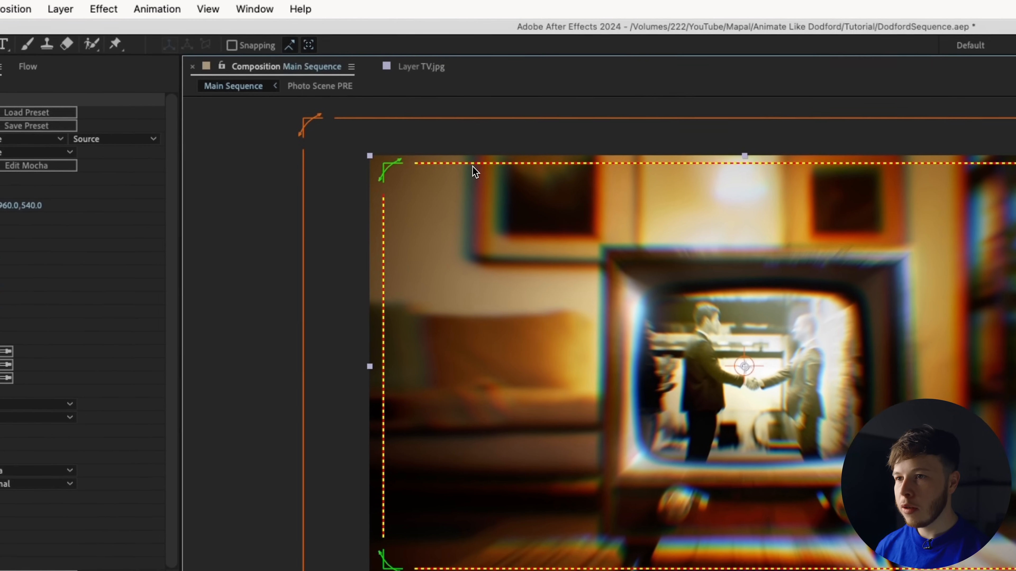
Soften the S_WarpChroma fringing to From Z Dist about 0.945 and To Z Dist about 1.043, and check it across the photos.
drag(366, 82, 368, 85)
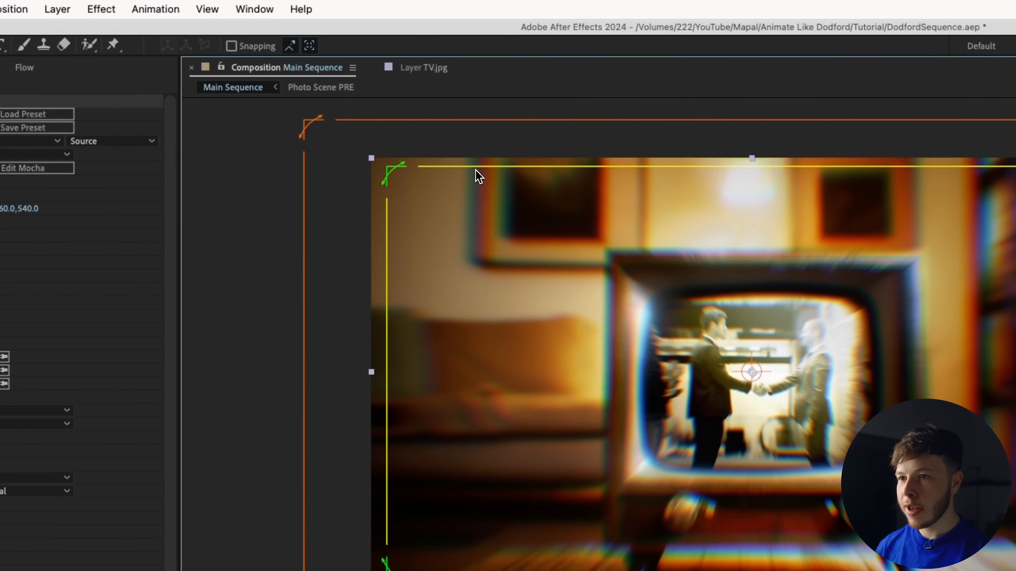
drag(487, 127, 483, 147)
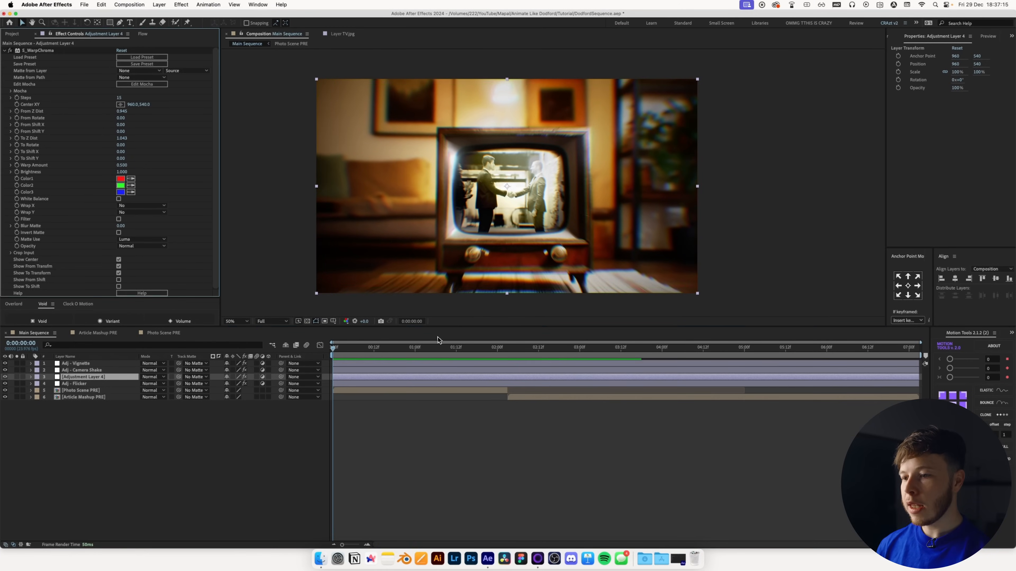
drag(425, 348, 460, 366)
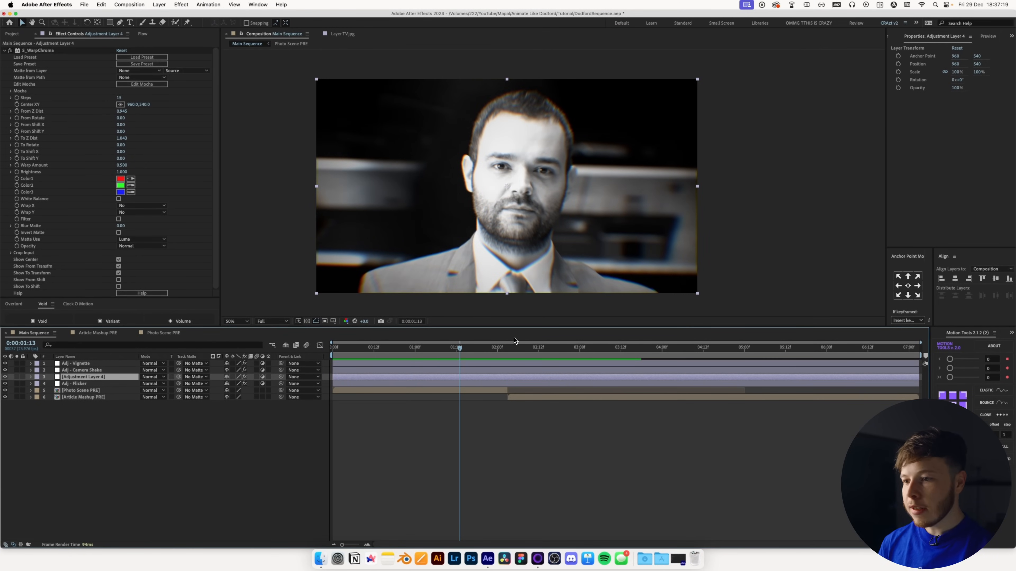
drag(460, 347, 306, 347)
click(392, 426)
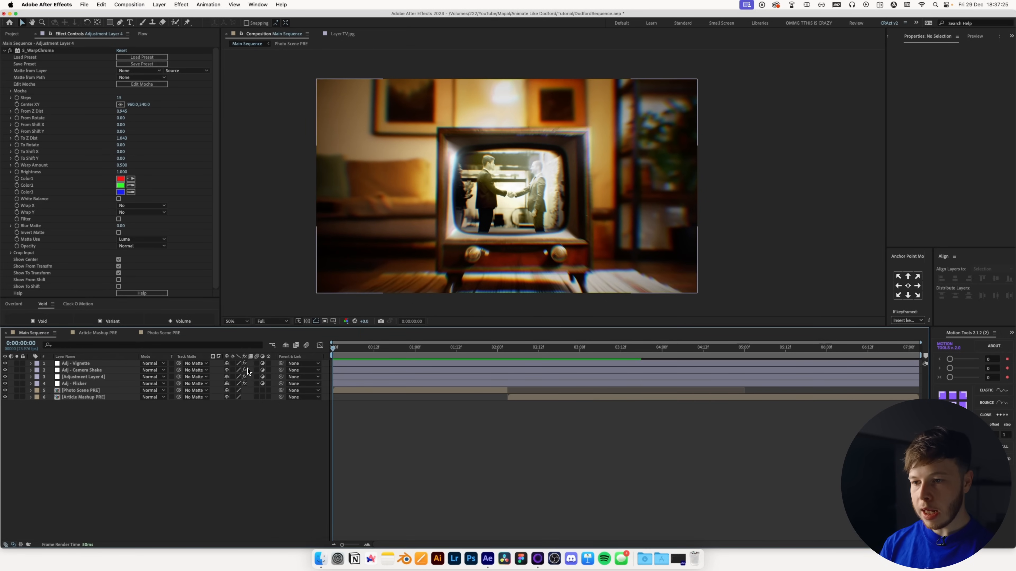
Create a black 1920 x 1080 px solid named Blur Map and give it an ellipse mask that fills the frame.
key(super+y)
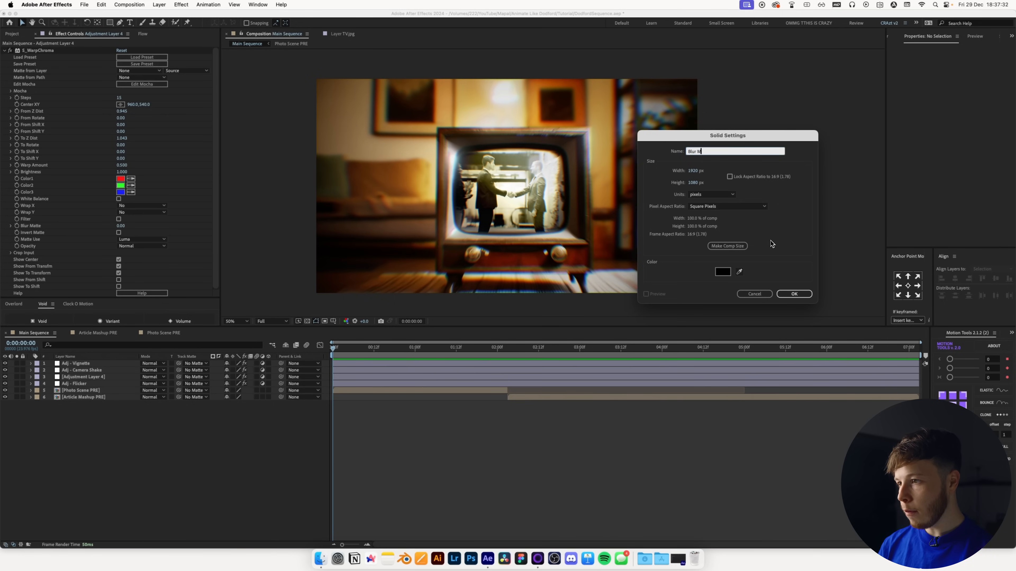
text(Blur Map)
key(Return)
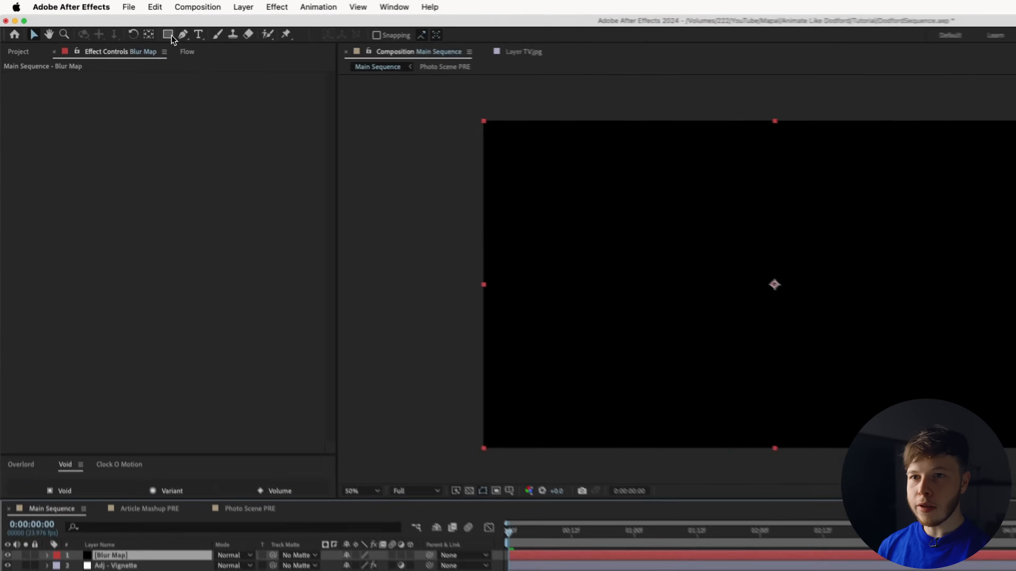
drag(110, 23, 139, 40)
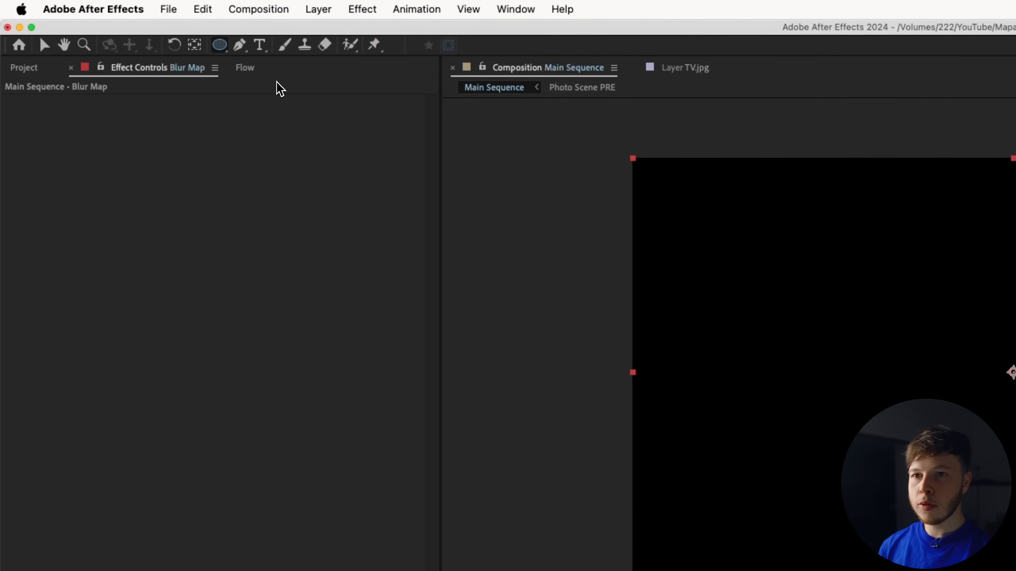
double_click(223, 47)
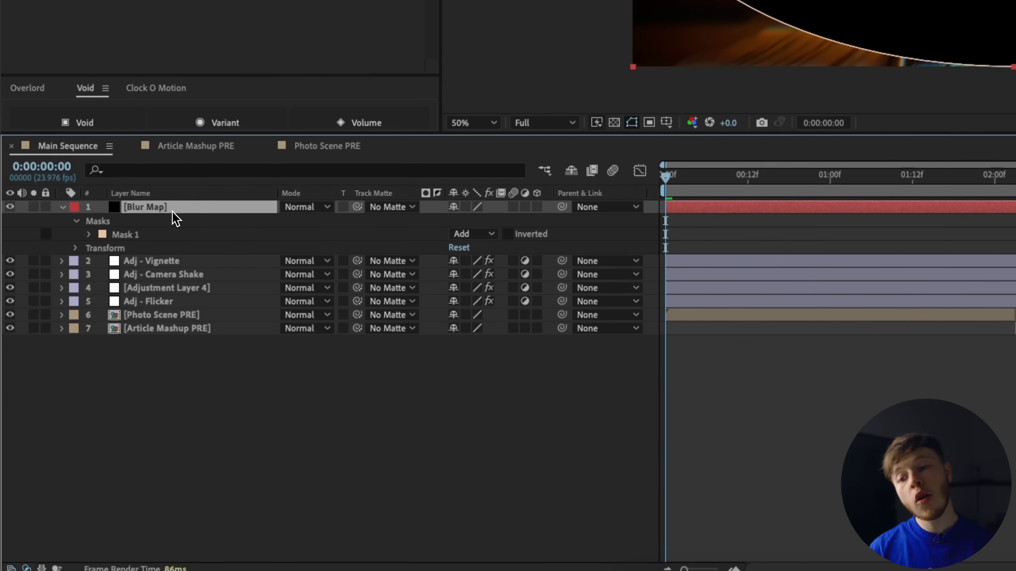
Set the Blur Map's ellipse mask to Subtract and feather it by 426 pixels.
click(474, 233)
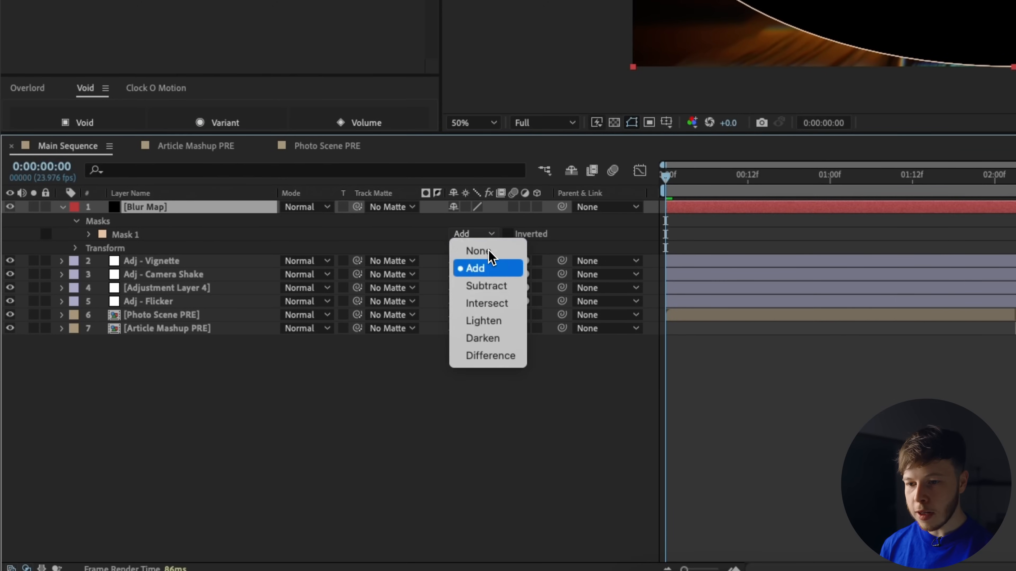
click(483, 286)
click(88, 235)
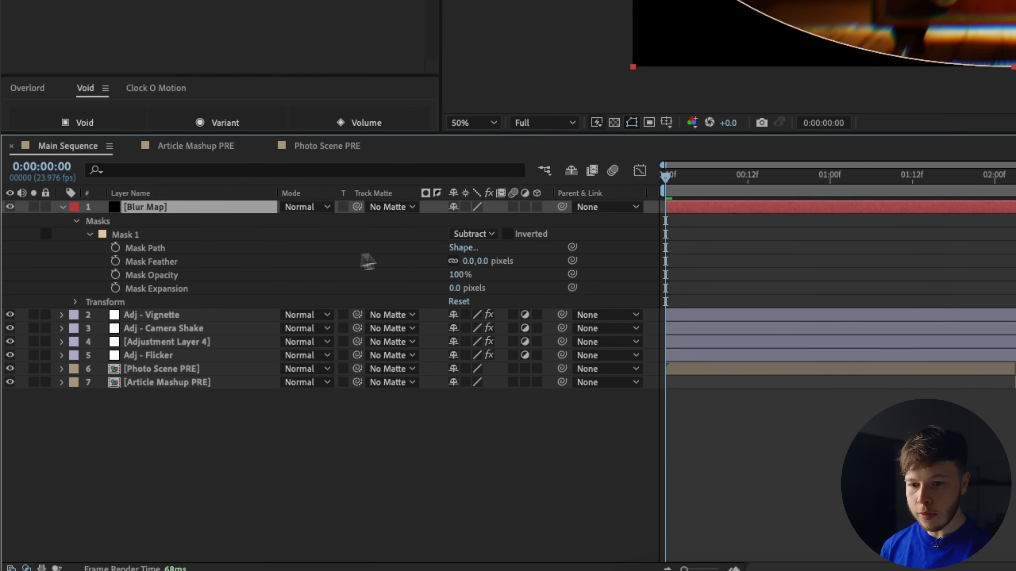
drag(485, 269, 796, 264)
Apply Solid Composite to the Blur Map layer, hide the layer and collapse its properties.
click(126, 238)
key(ctrl+space)
text(com)
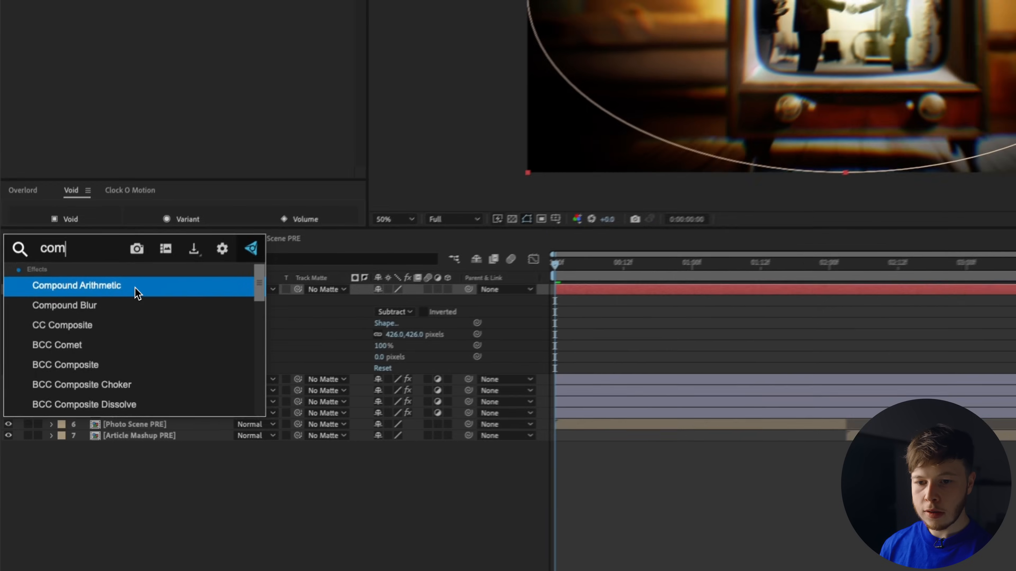
key(Down)
key(Down)
key(super+a)
text(so)
key(Return)
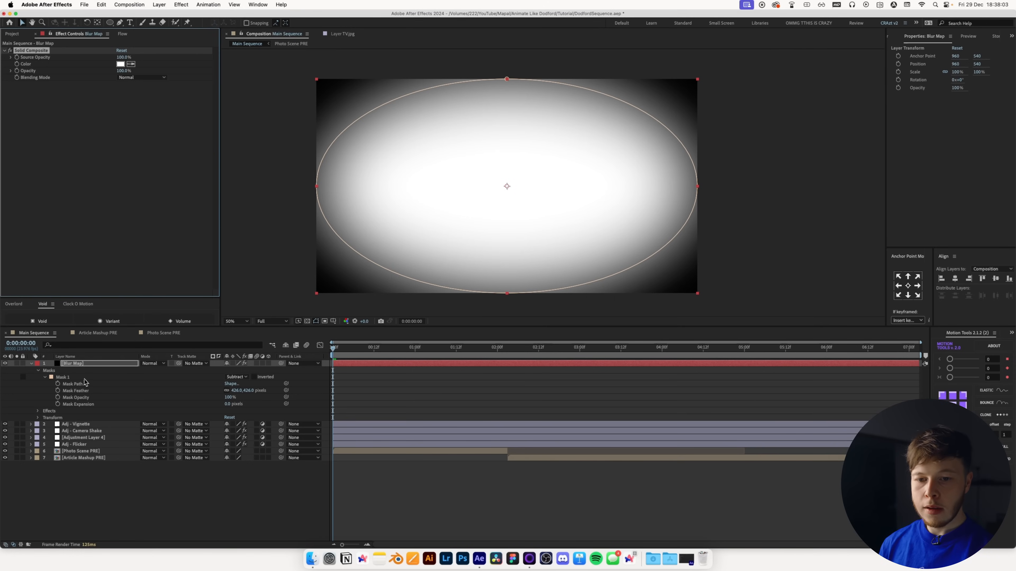
click(6, 364)
click(32, 364)
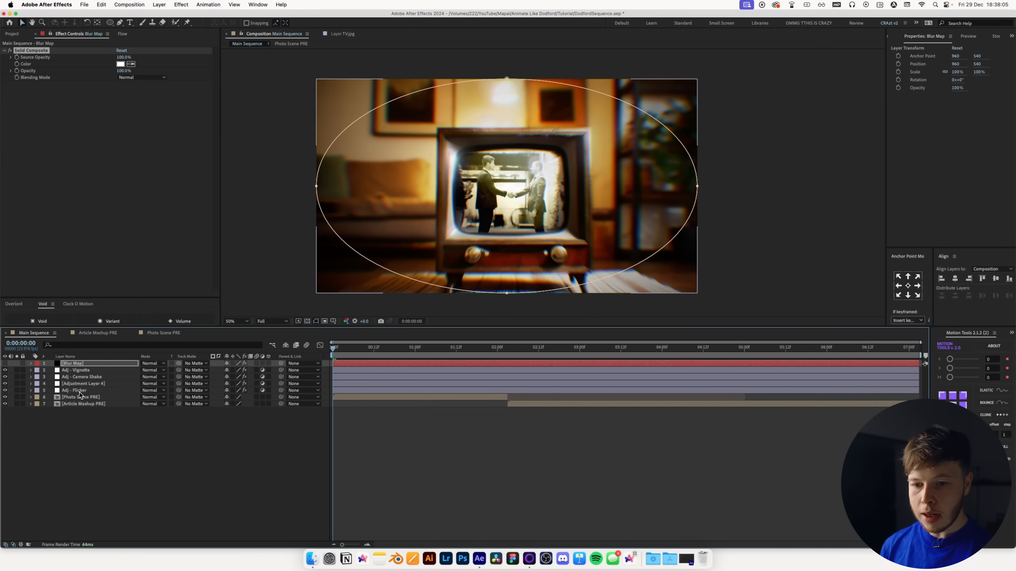
Add a new adjustment layer directly above Photo Scene PRE and apply Camera Lens Blur to it.
click(79, 396)
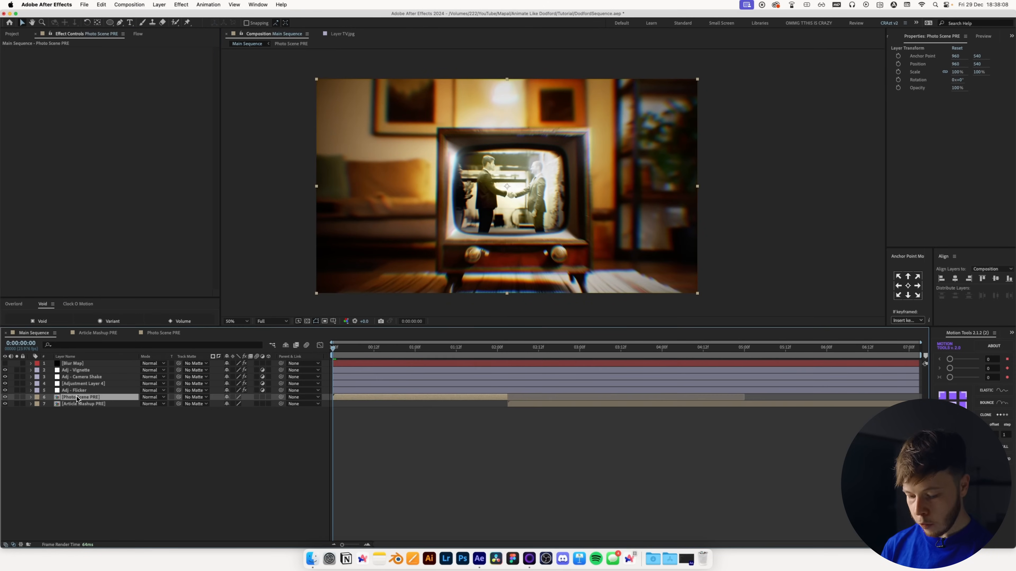
key(super+alt+y)
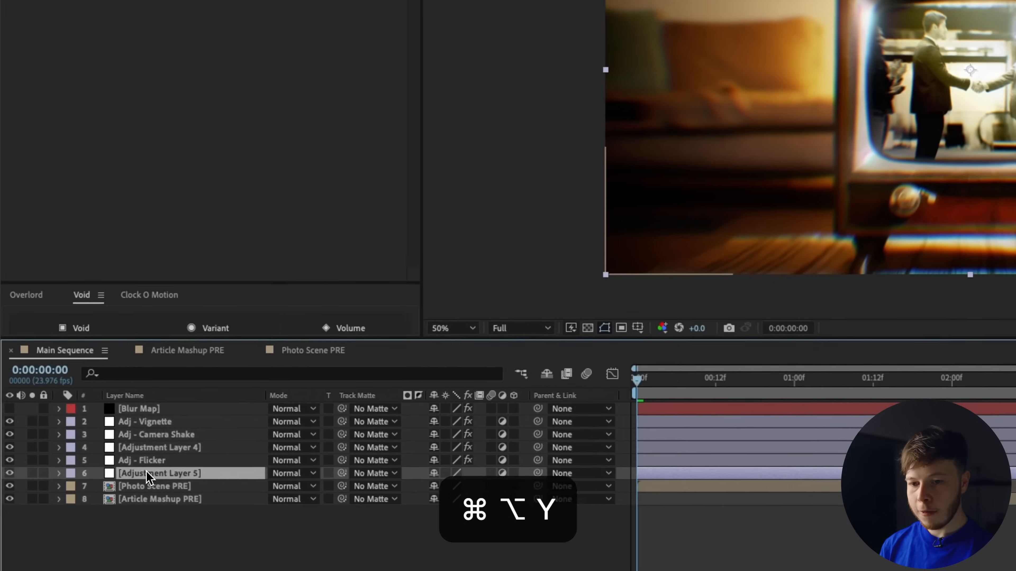
key(ctrl+space)
text(xc)
key(BackSpace)
key(BackSpace)
text(camer)
key(Return)
click(282, 141)
click(281, 141)
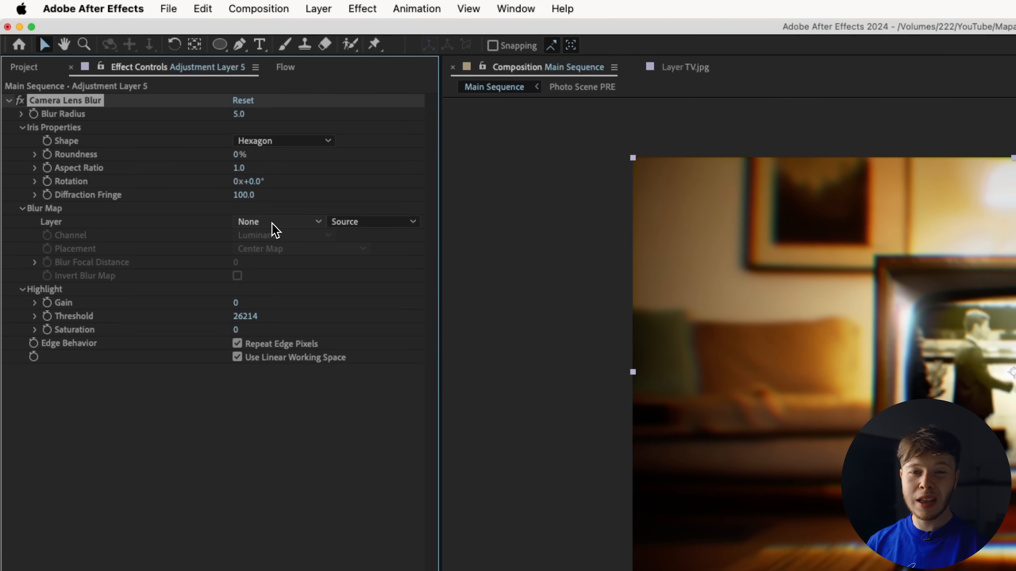
Use the Blur Map layer with Effects & Masks as the inverted blur map, and raise Blur Radius to about 38.
click(275, 230)
click(294, 264)
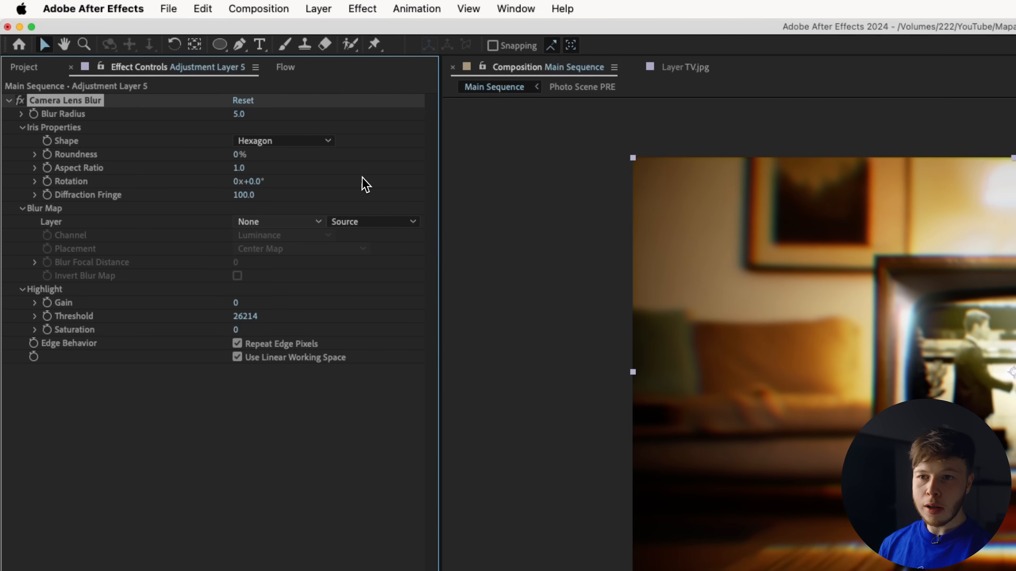
click(344, 225)
click(387, 280)
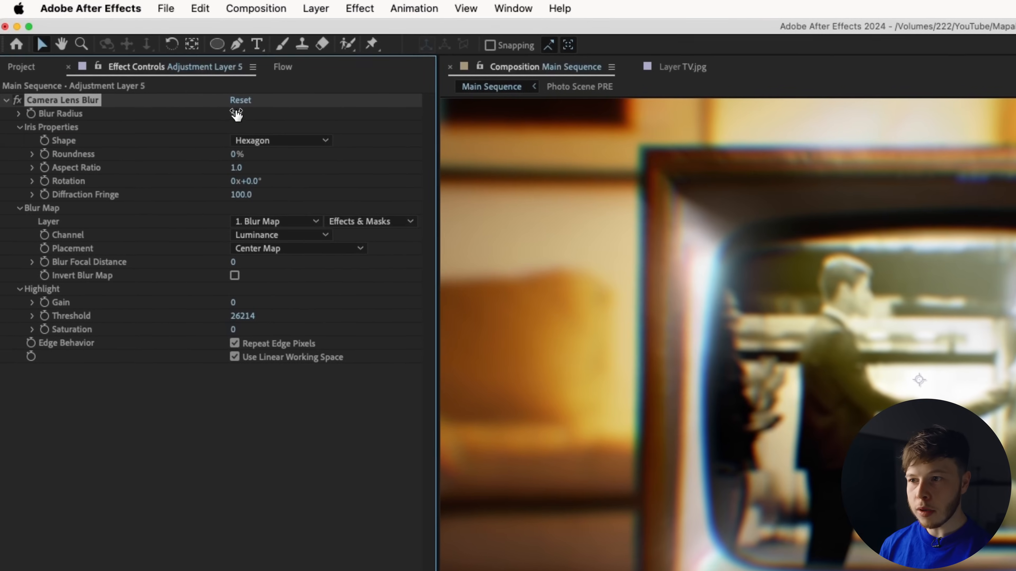
drag(236, 114, 254, 117)
scroll(747, 321, down, 3)
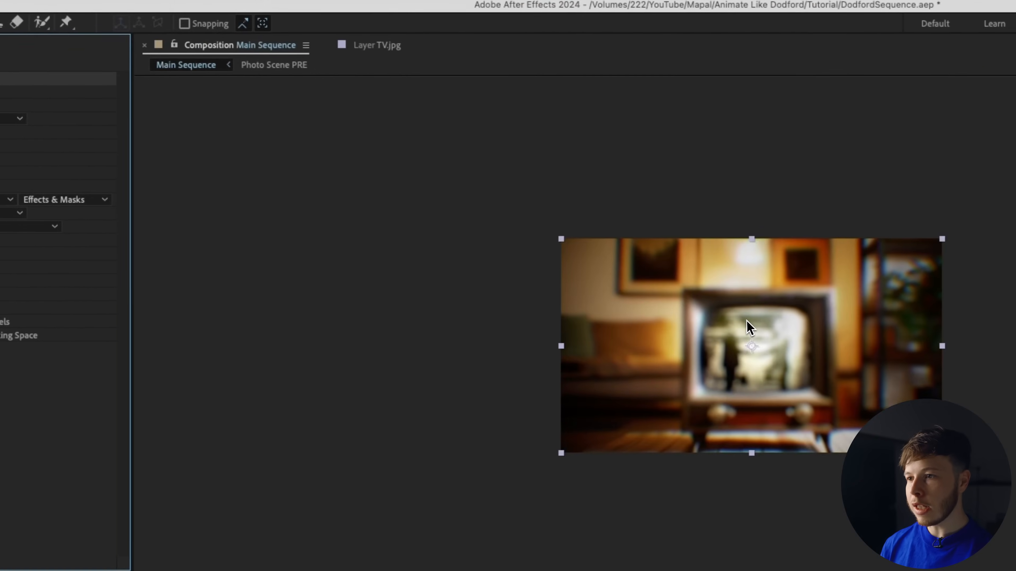
scroll(727, 319, up, 3)
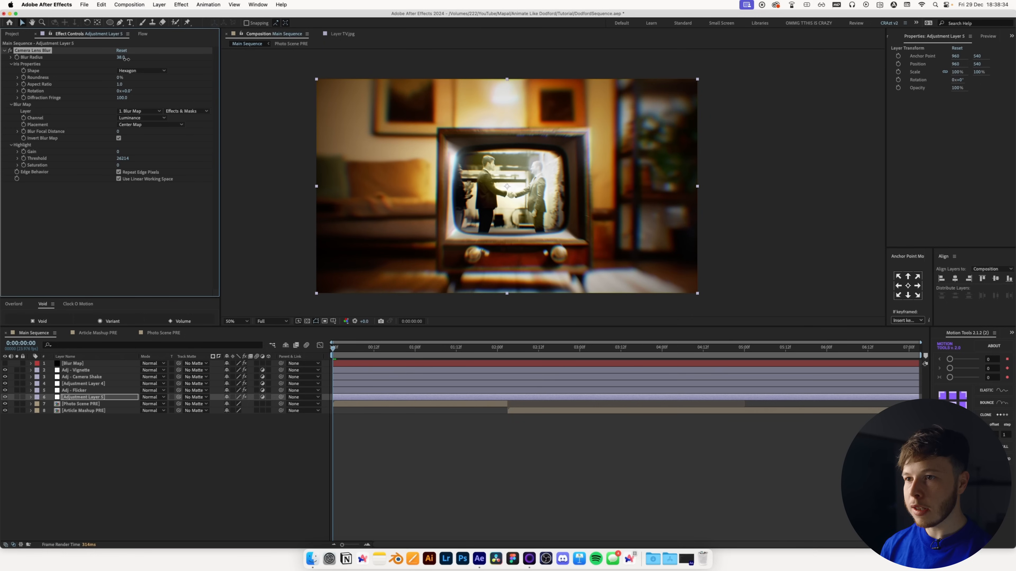
Try reshaping the Blur Map's ellipse mask by raising its lowest vertex, and undo the change.
key(super+z)
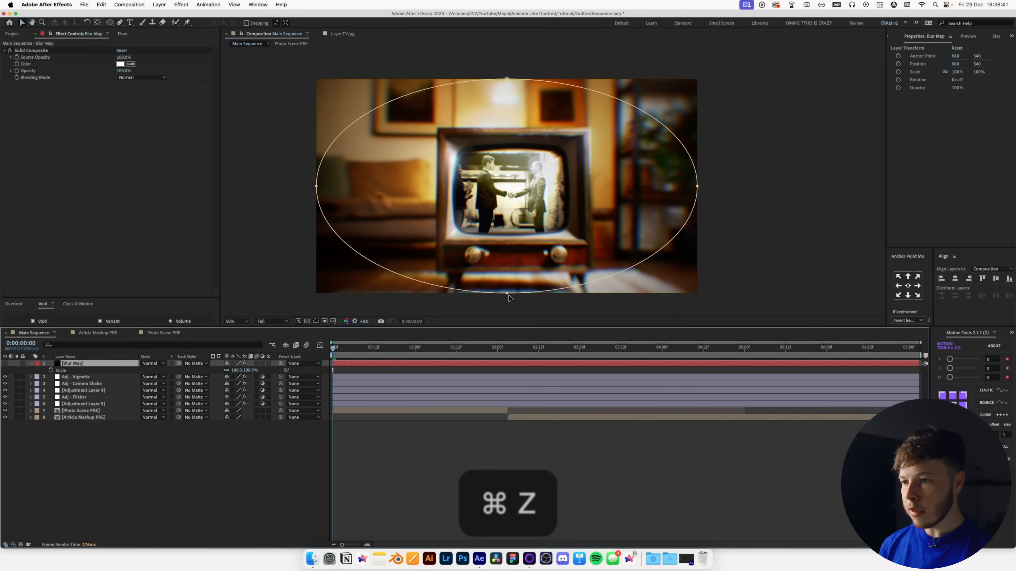
drag(506, 293, 516, 216)
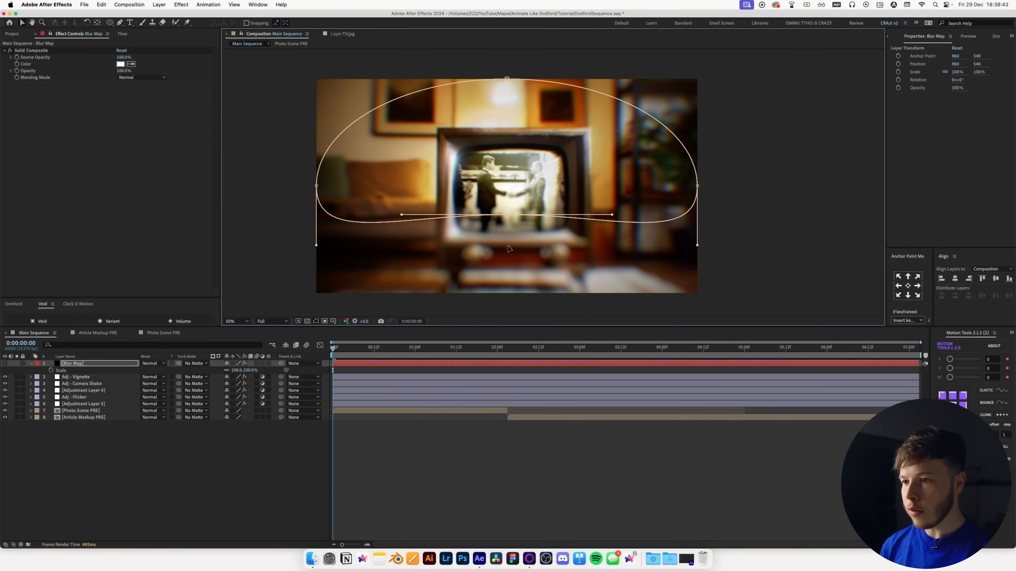
key(super+z)
Check the edge blur across the newspaper and TV shots, and return to the start of the sequence.
click(419, 453)
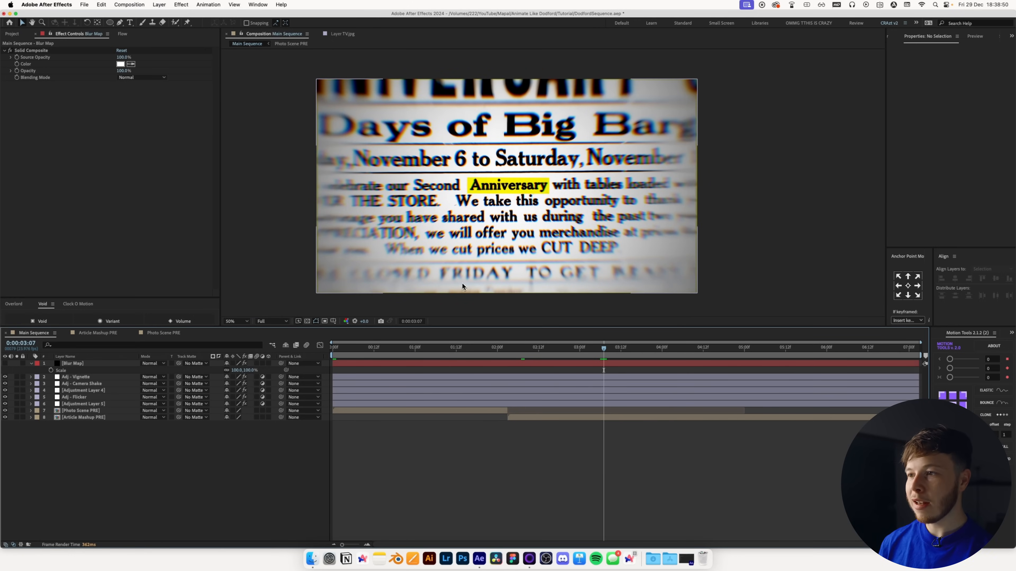
click(88, 365)
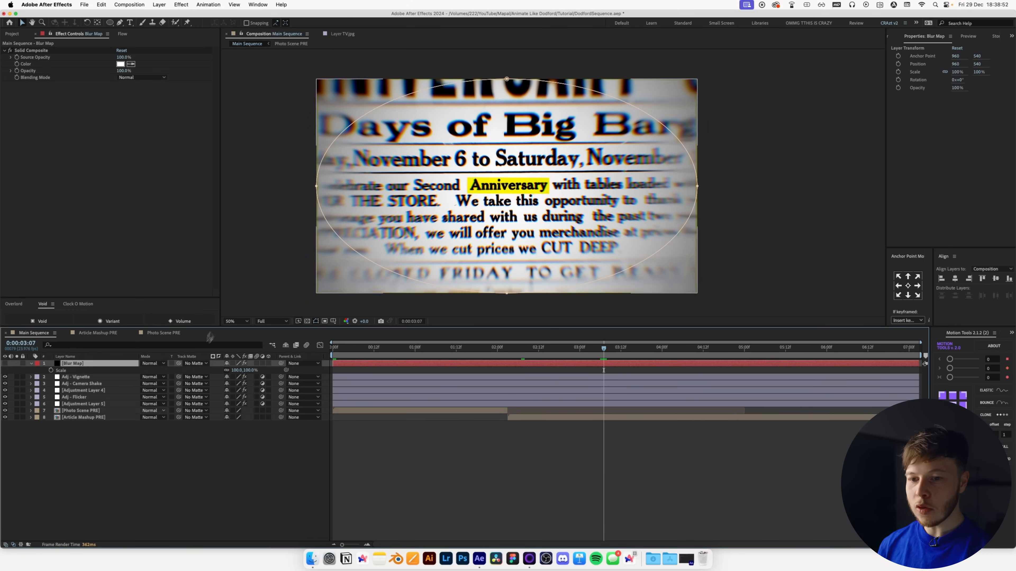
click(31, 365)
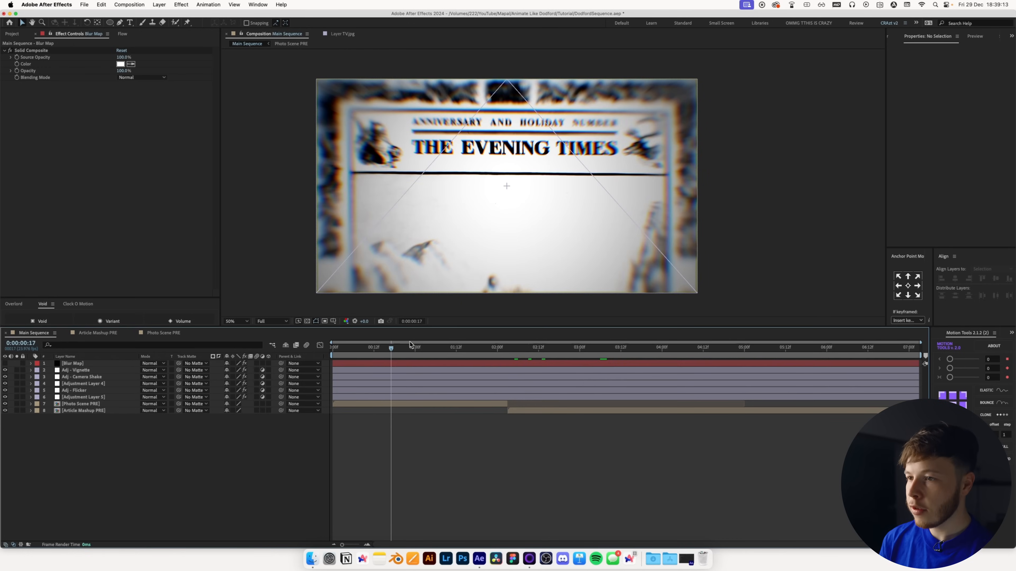
drag(409, 342, 333, 344)
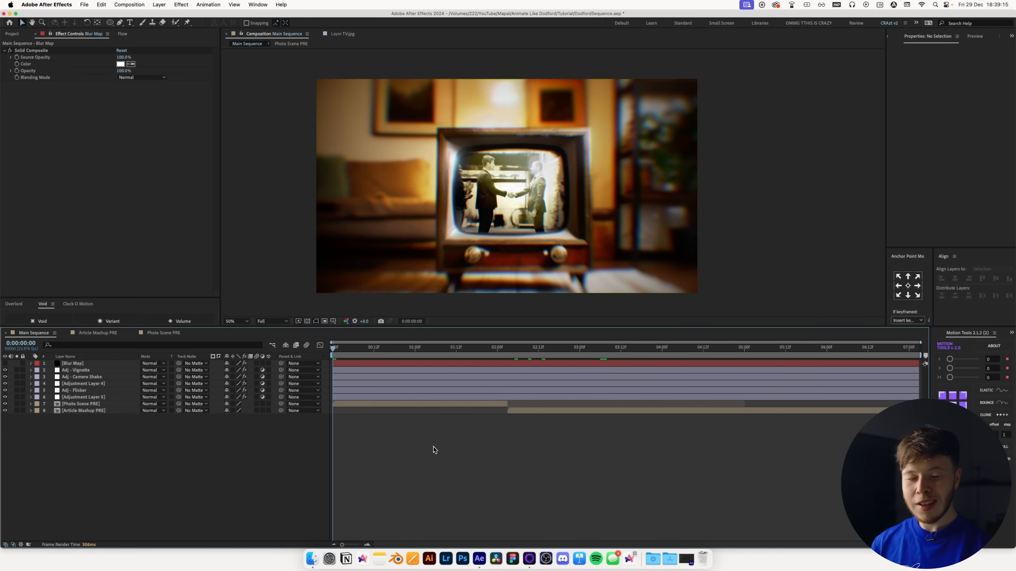
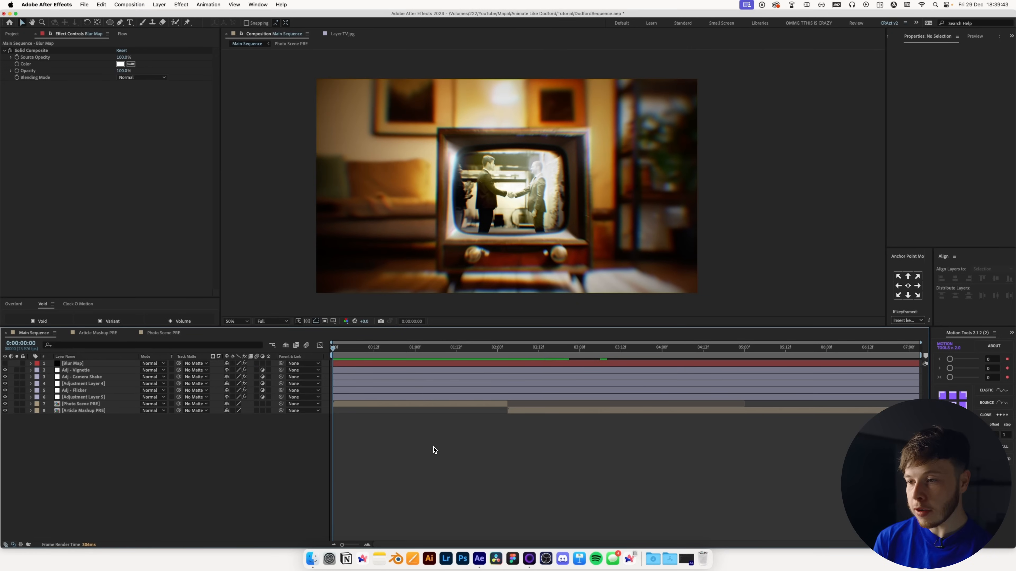
Draw a white circle about 220 px wide with no stroke as a new shape layer and centre it in the frame.
click(110, 22)
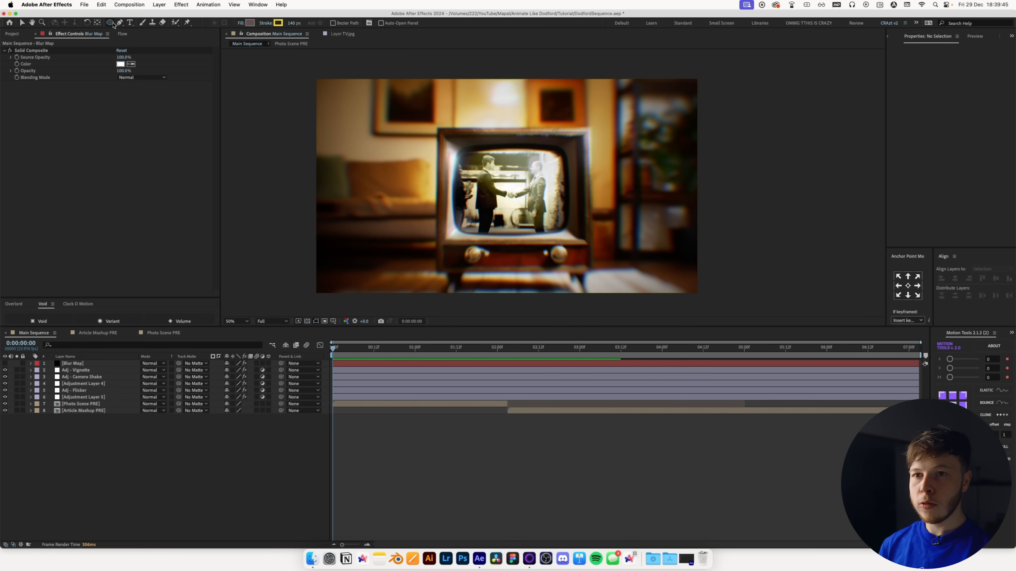
click(265, 23)
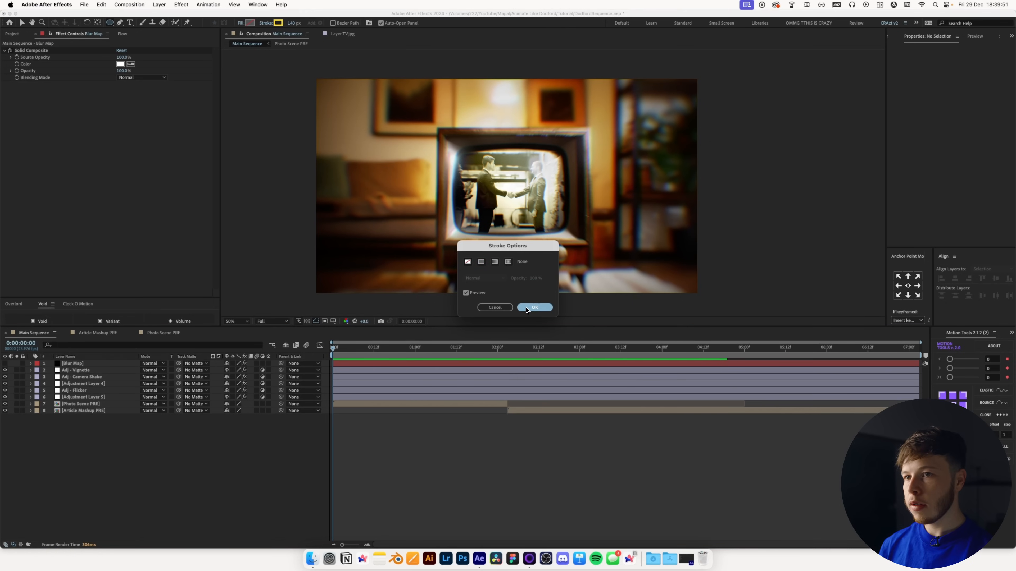
click(534, 308)
click(250, 22)
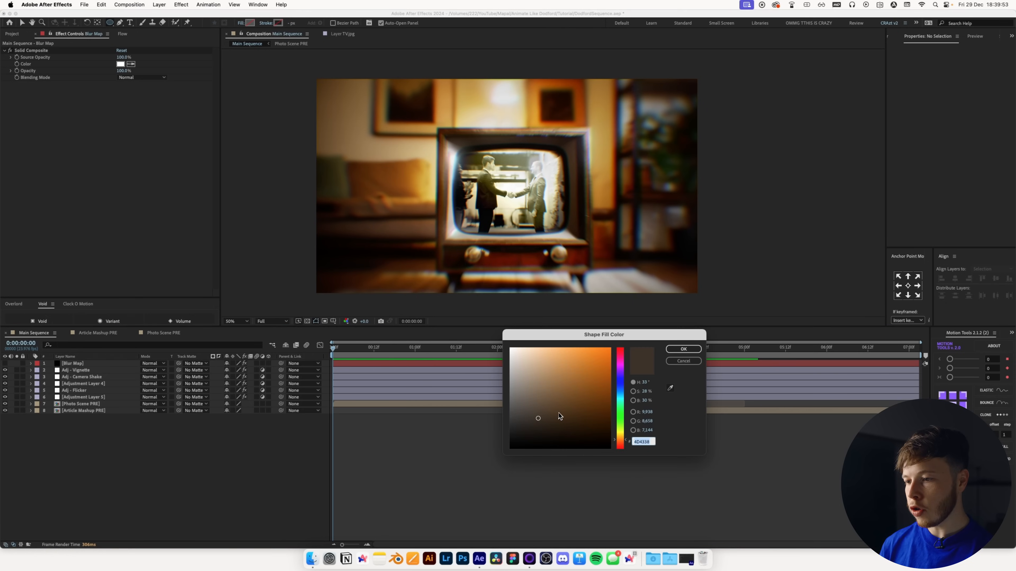
click(683, 349)
drag(494, 178, 524, 215)
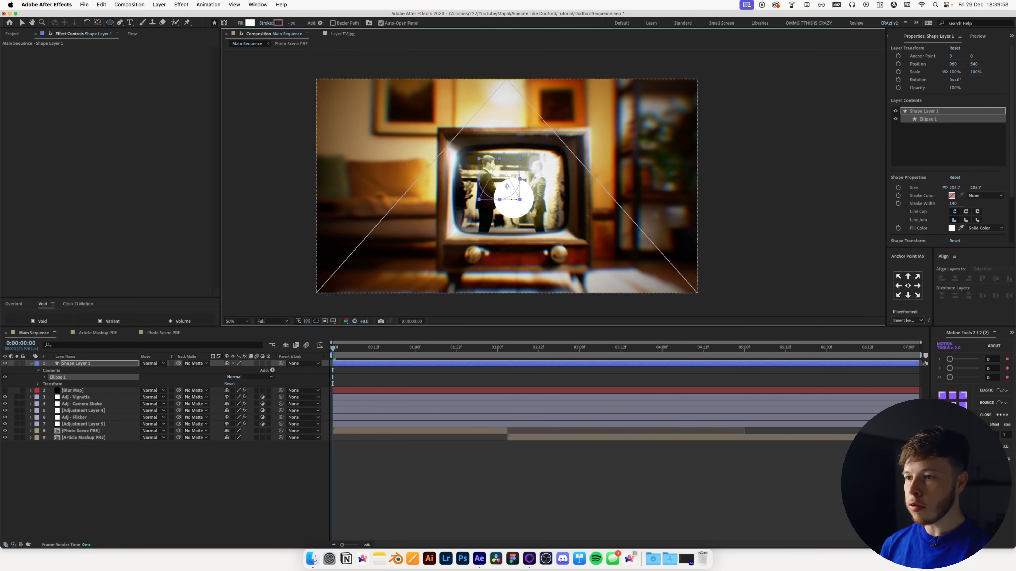
click(955, 280)
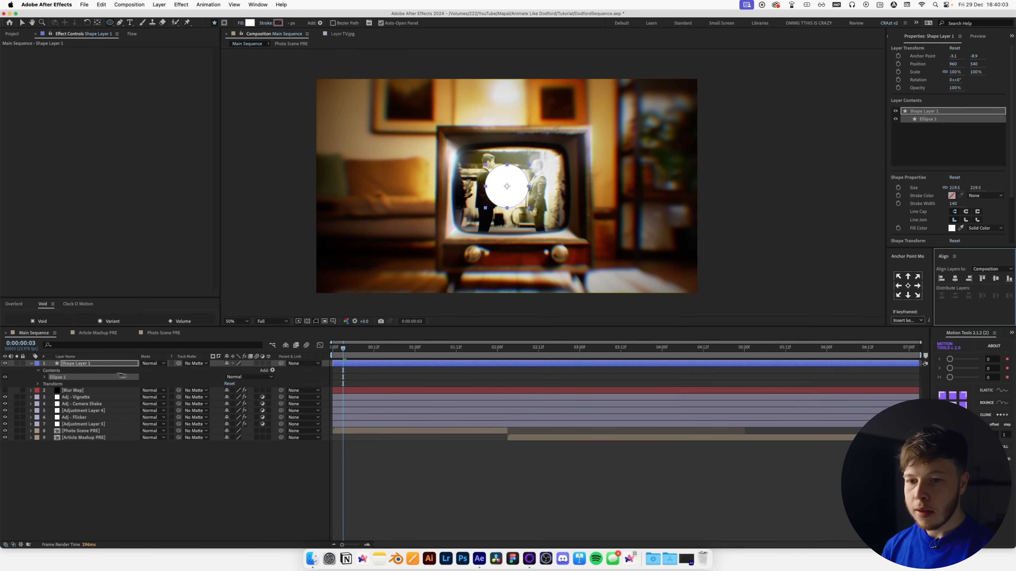
Apply Turbulent Displace to the circle layer with Amount 299 and Size 68.
key(ctrl+space)
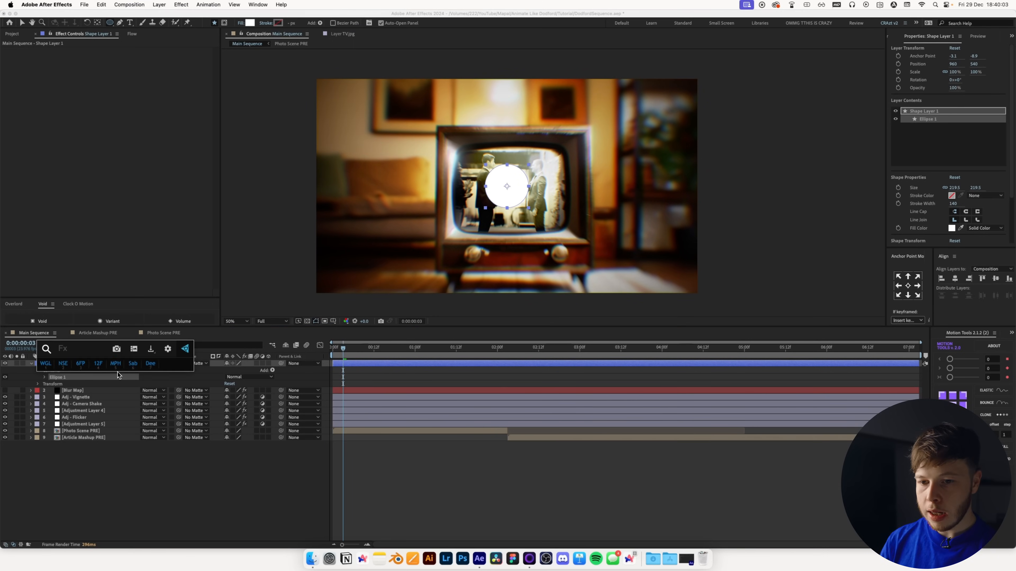
text(tu)
click(117, 371)
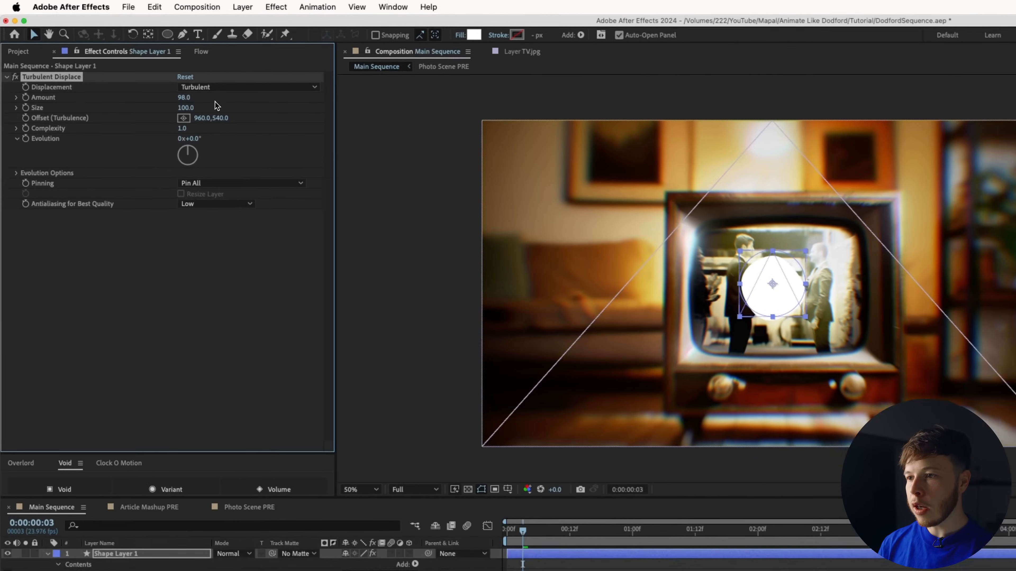
drag(215, 102, 168, 113)
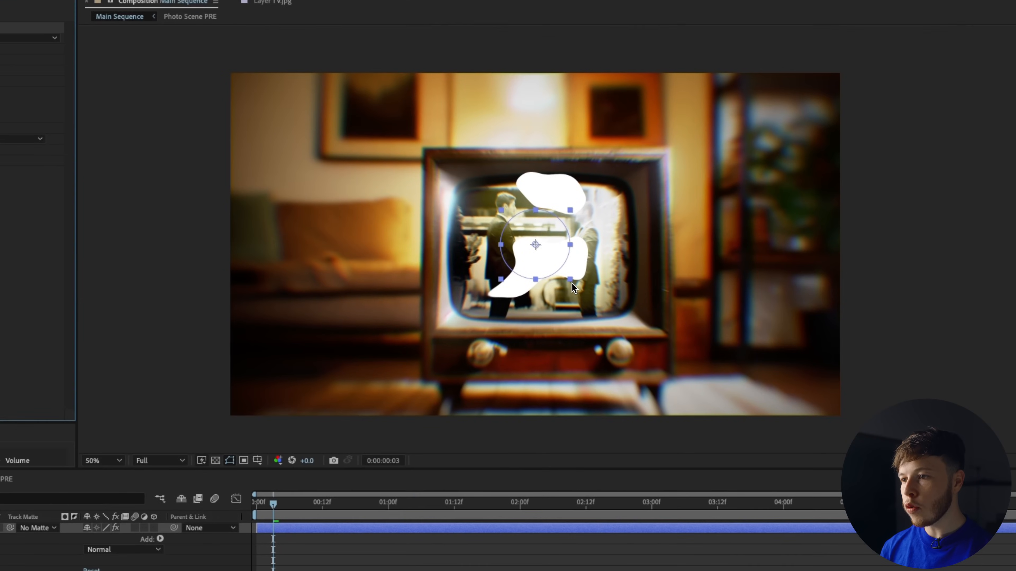
Stretch the displaced circle into a wide ellipse, scaled to about 267.6% by 105.5%.
drag(846, 332, 867, 344)
drag(589, 290, 630, 295)
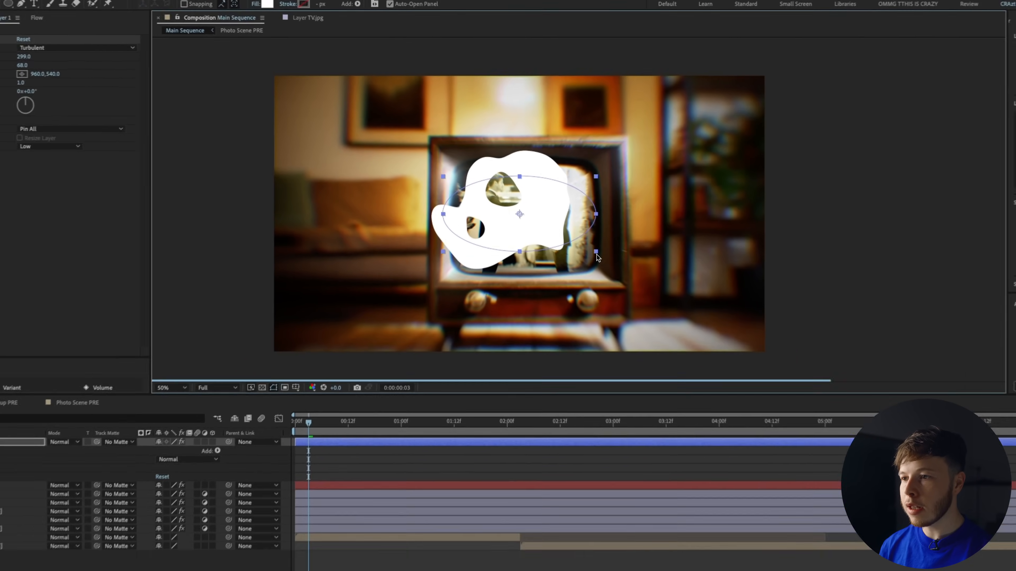
drag(596, 255, 595, 246)
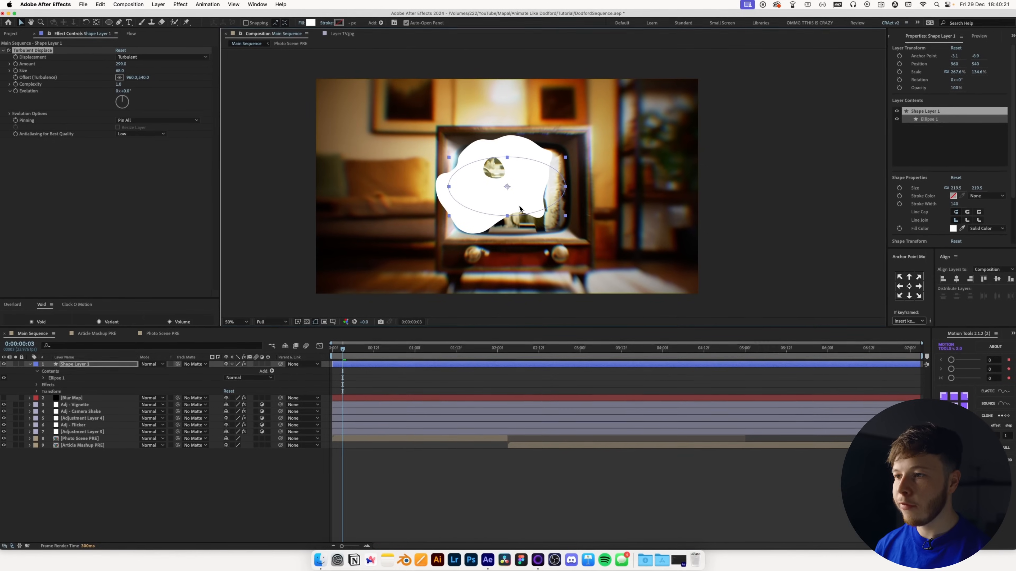
Animate the Turbulent Displace Evolution with the expression time*10.
drag(128, 97, 159, 99)
key(super+z)
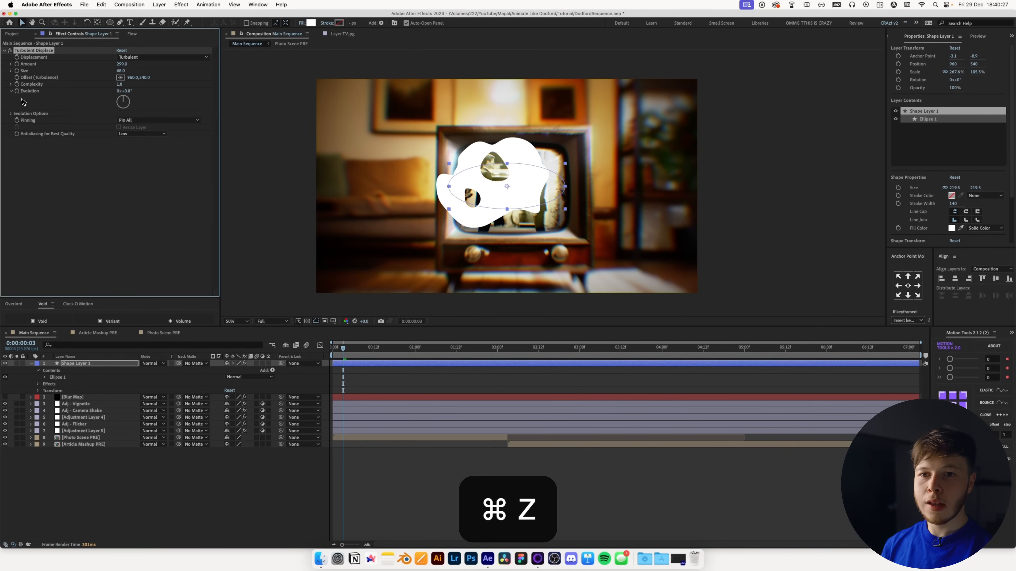
alt+click(17, 91)
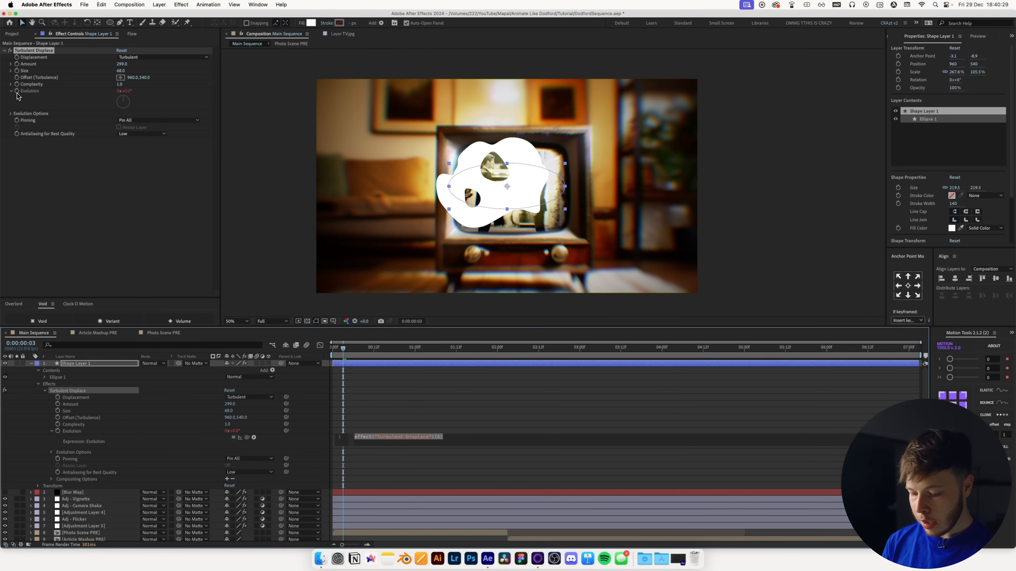
text(time)
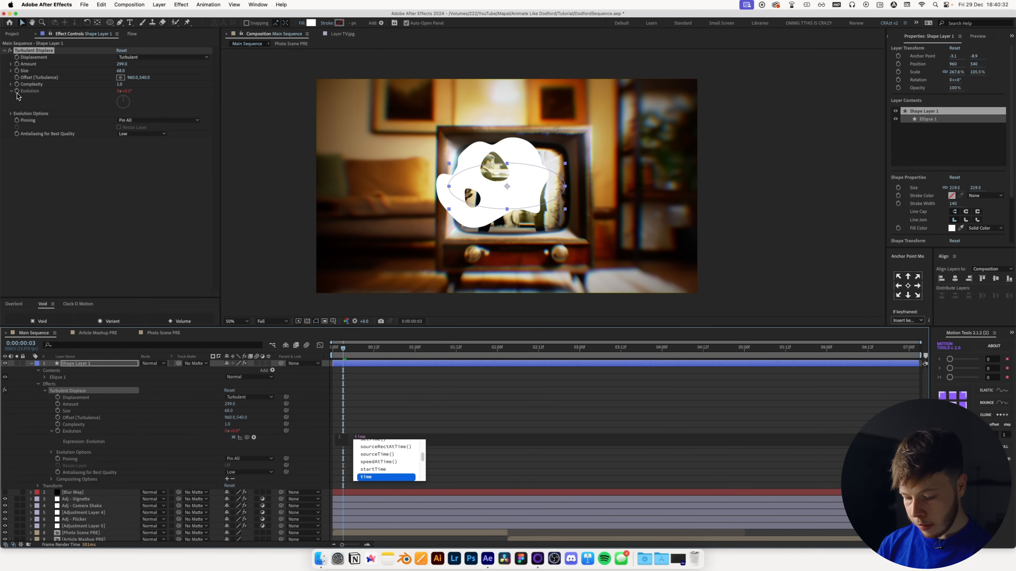
text(*)
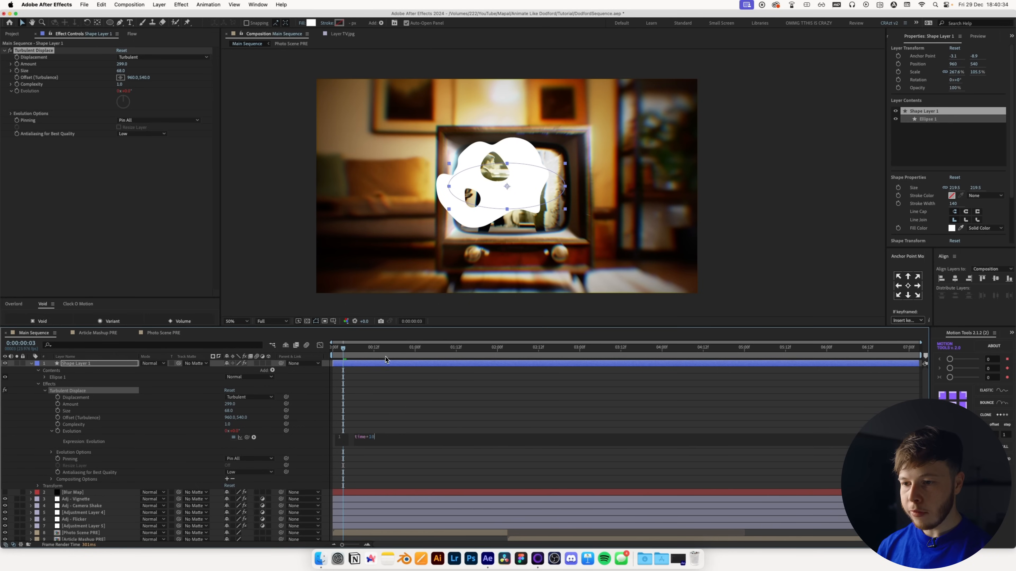
click(385, 359)
Solo the white shape layer and preview its morphing motion.
click(17, 363)
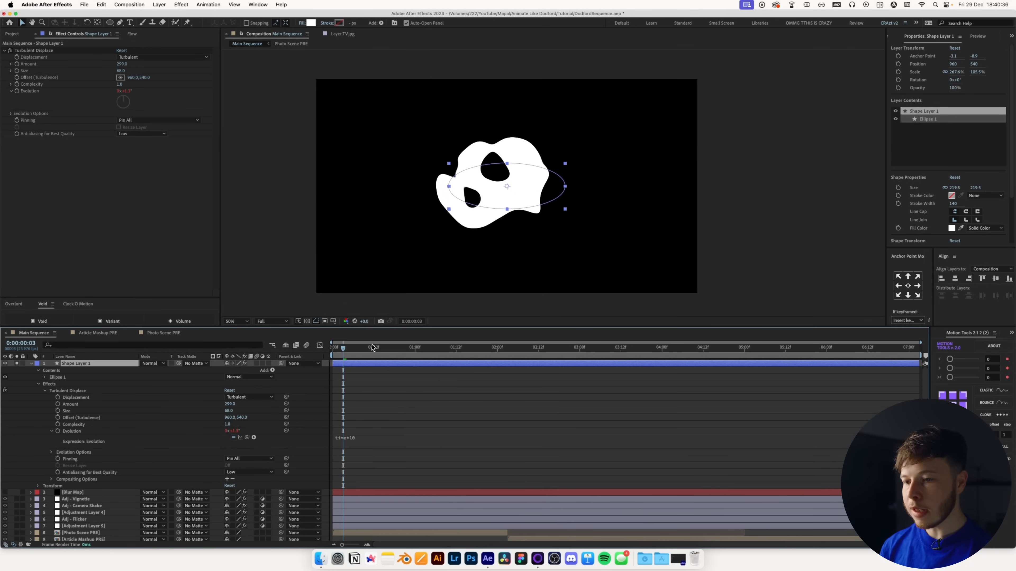
click(375, 401)
key(space)
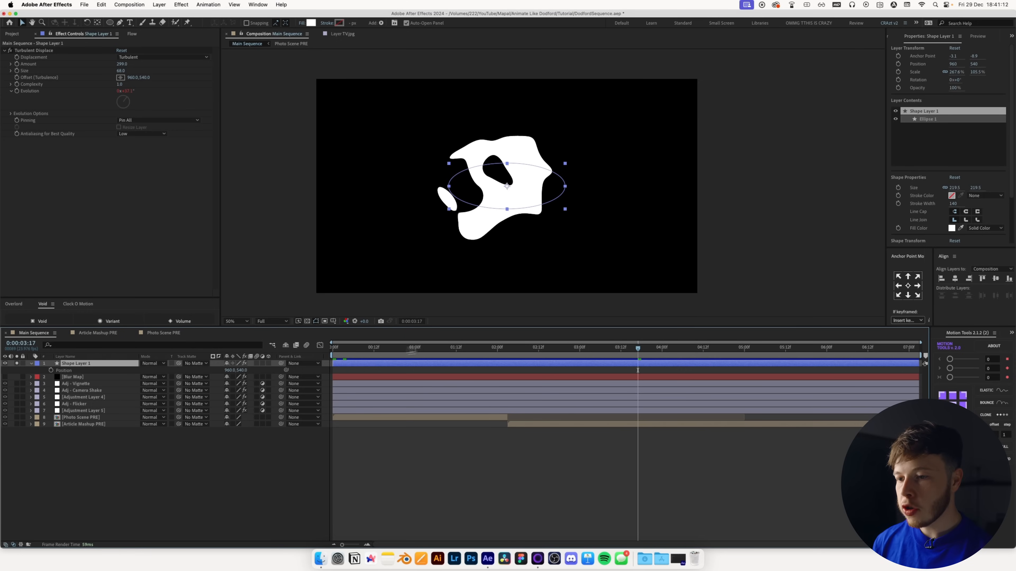
Animate the white shape's position with keyframes at 0:00, 2:22, 5:16 and 7:02, sweeping it back and forth across the frame.
drag(412, 351, 266, 354)
click(51, 370)
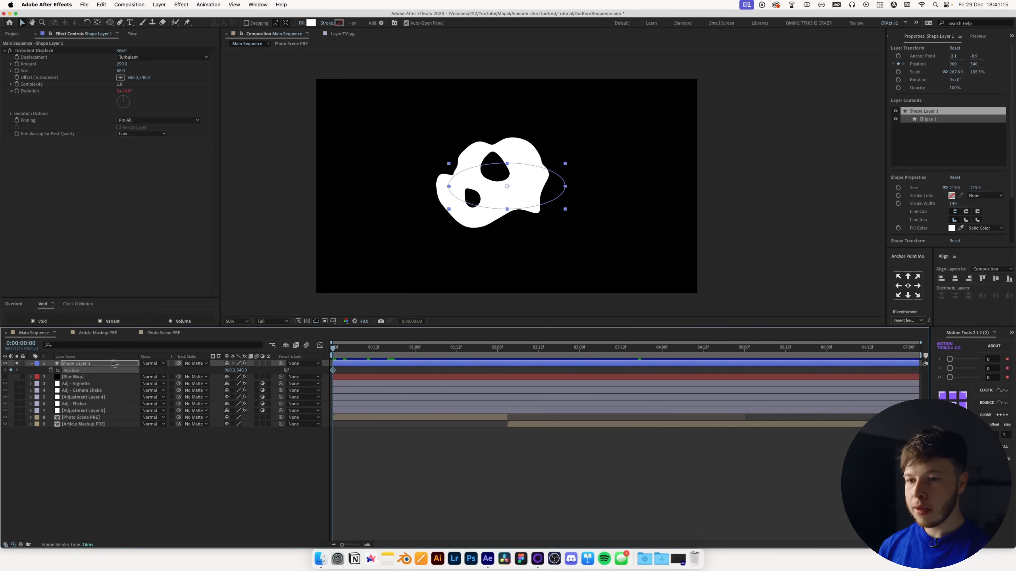
drag(497, 209, 597, 144)
drag(362, 346, 573, 346)
drag(596, 121, 377, 204)
drag(676, 347, 798, 348)
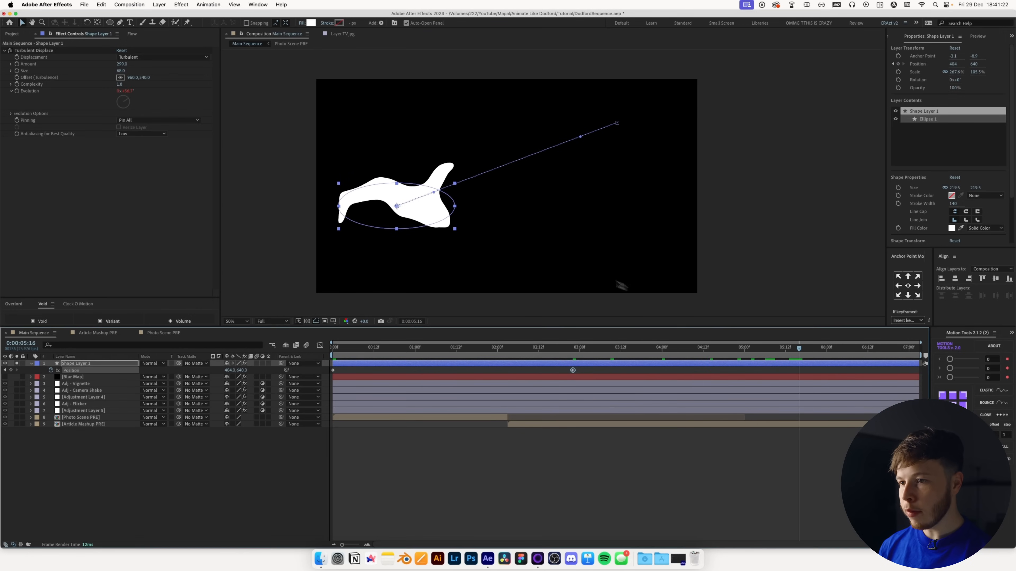
drag(380, 198, 392, 206)
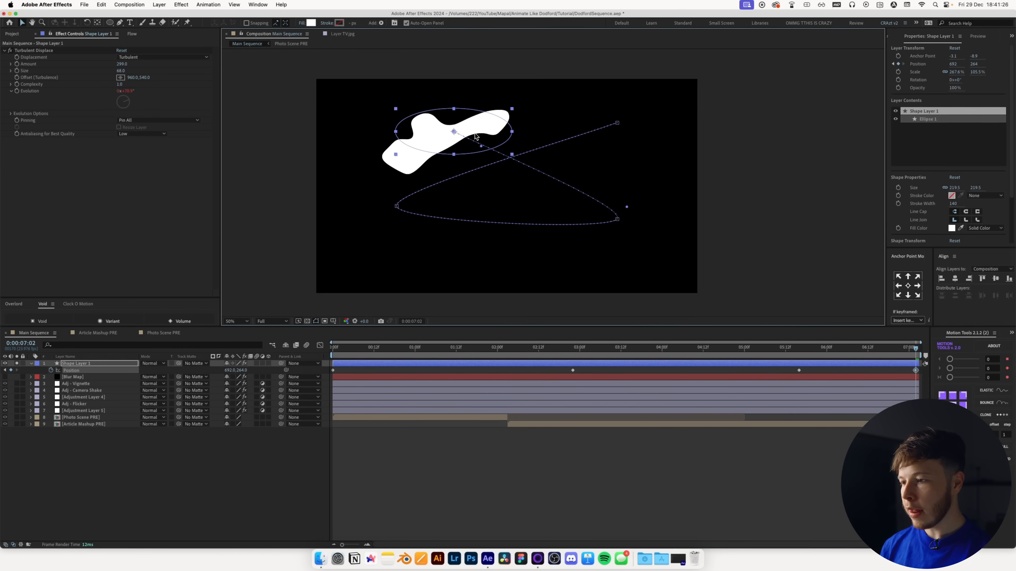
click(401, 347)
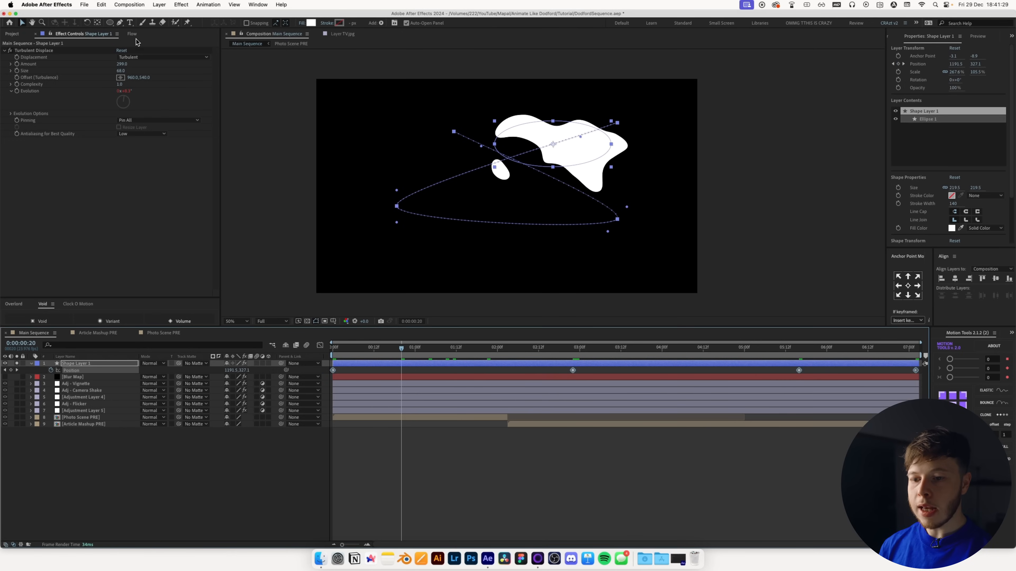
Apply Easy Ease to the shape's position keyframes and bend the motion path's handles into wide, rounded curves.
key(F9)
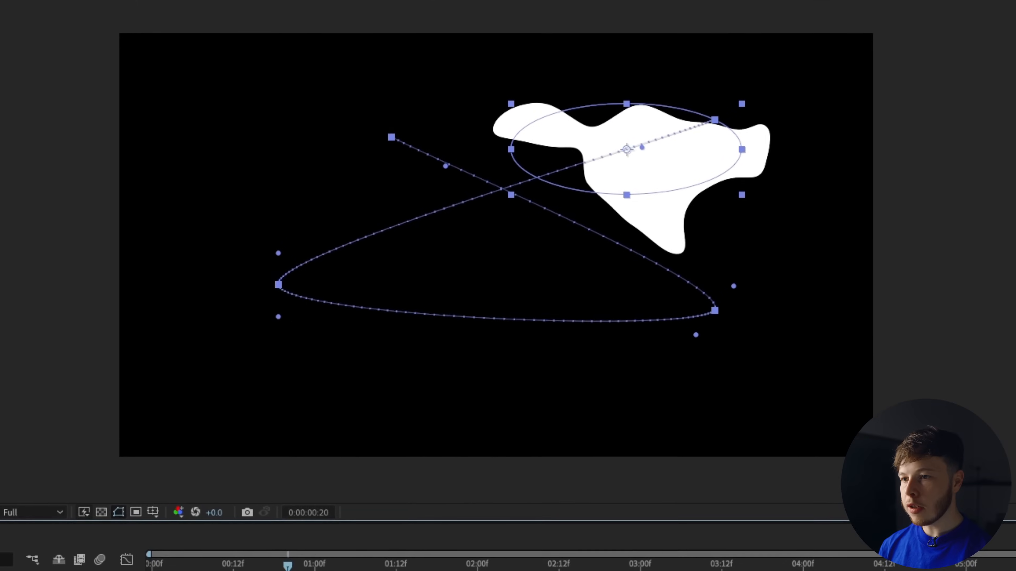
drag(396, 223, 399, 242)
drag(275, 254, 257, 213)
drag(698, 337, 659, 385)
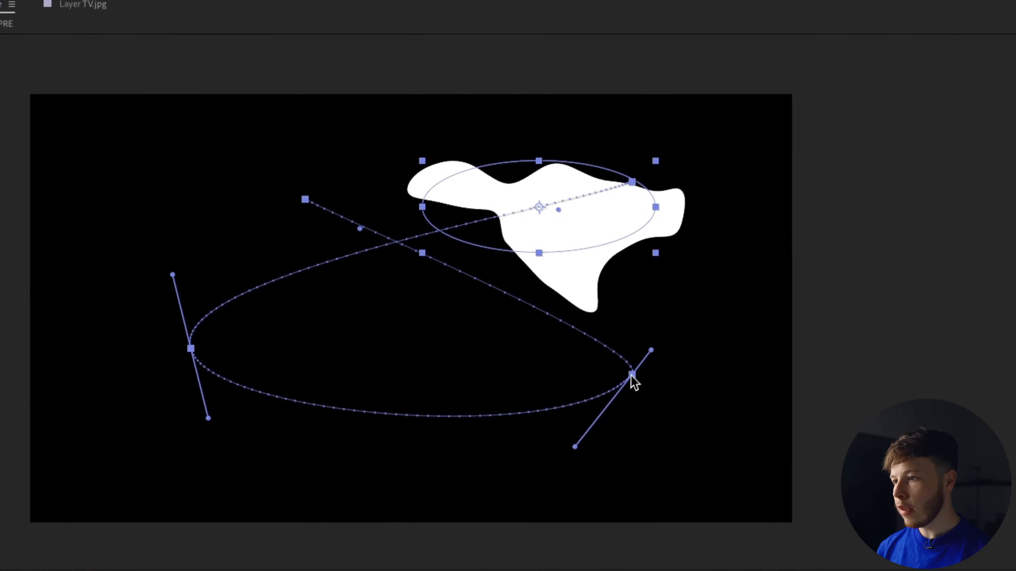
drag(651, 350, 692, 315)
drag(360, 229, 428, 125)
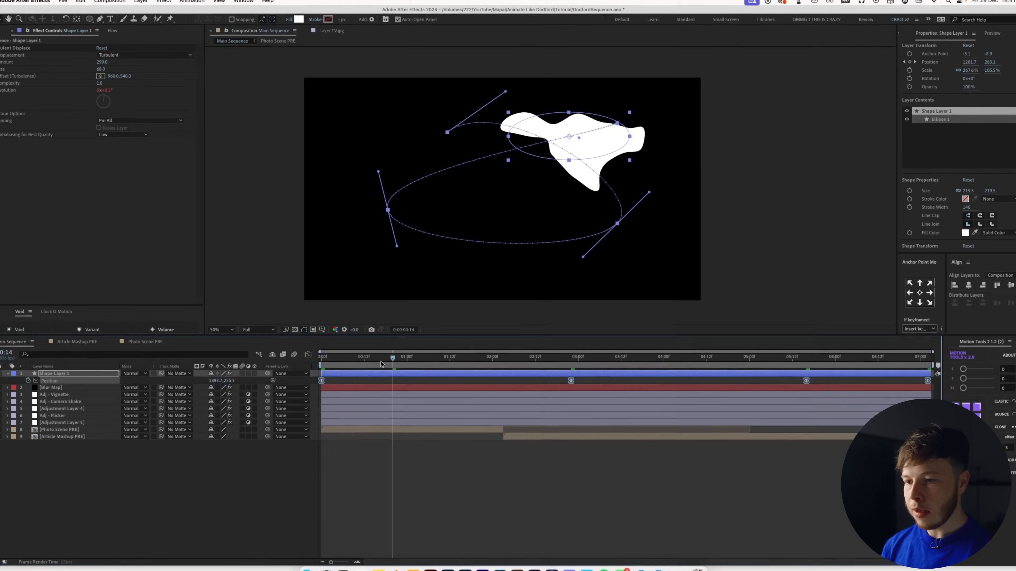
Preview the shape's movement along the curved motion path from the start of the timeline.
click(408, 477)
key(Home)
key(space)
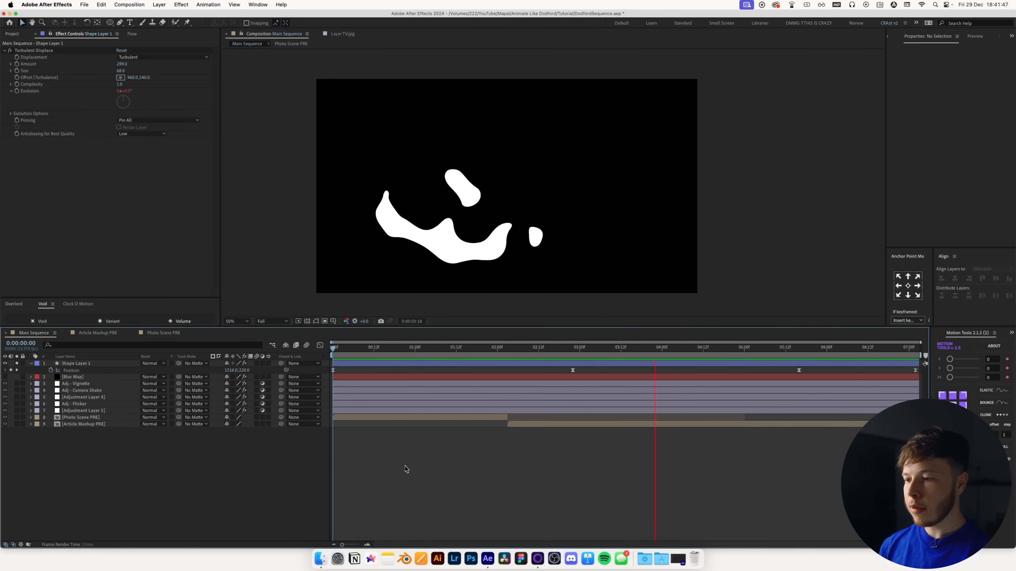
key(space)
Raise the speed graph at the two middle position keyframes to about 600 px/sec for continuous motion and preview it.
click(82, 363)
click(73, 370)
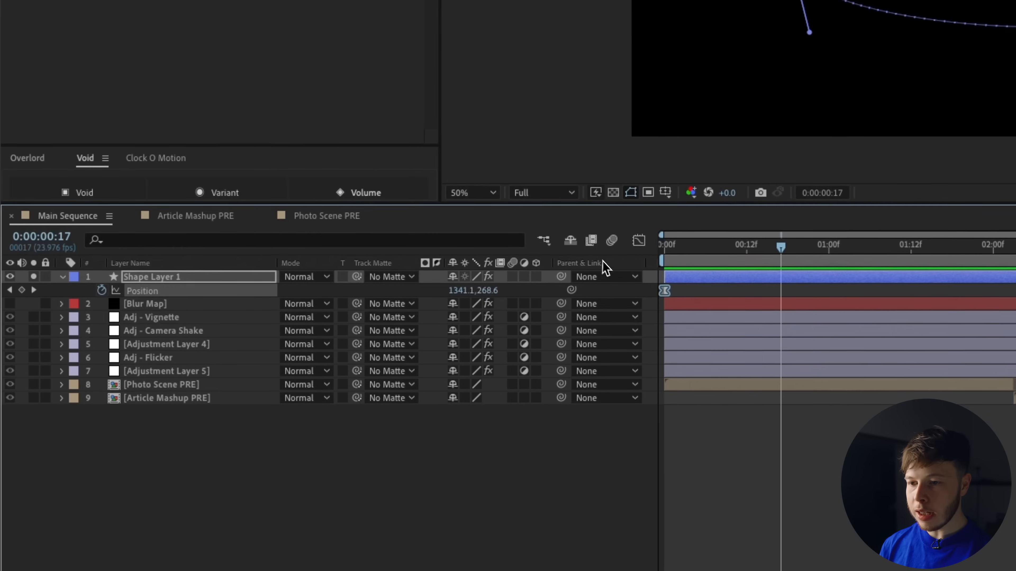
click(639, 240)
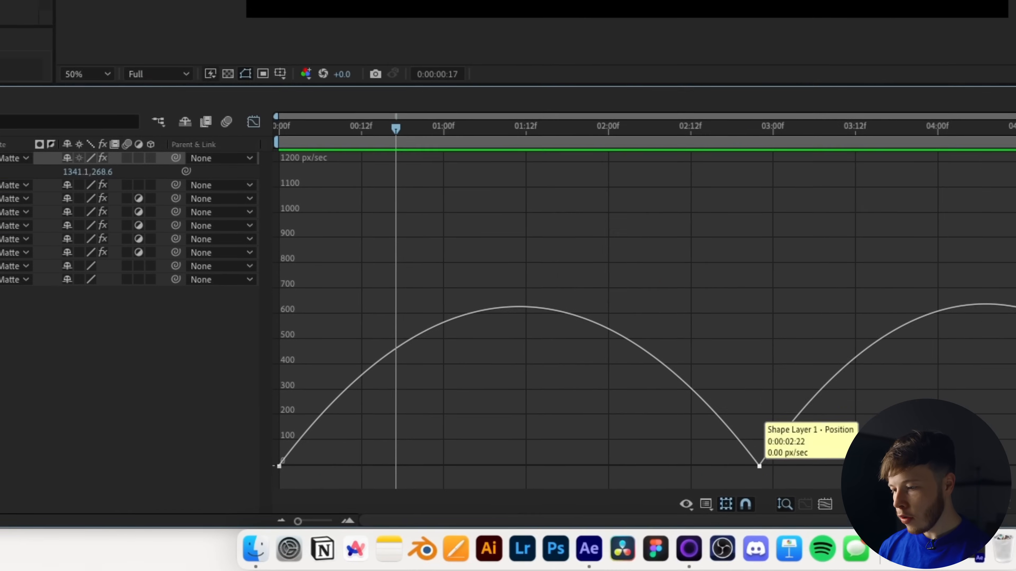
drag(759, 466, 759, 313)
drag(759, 466, 760, 319)
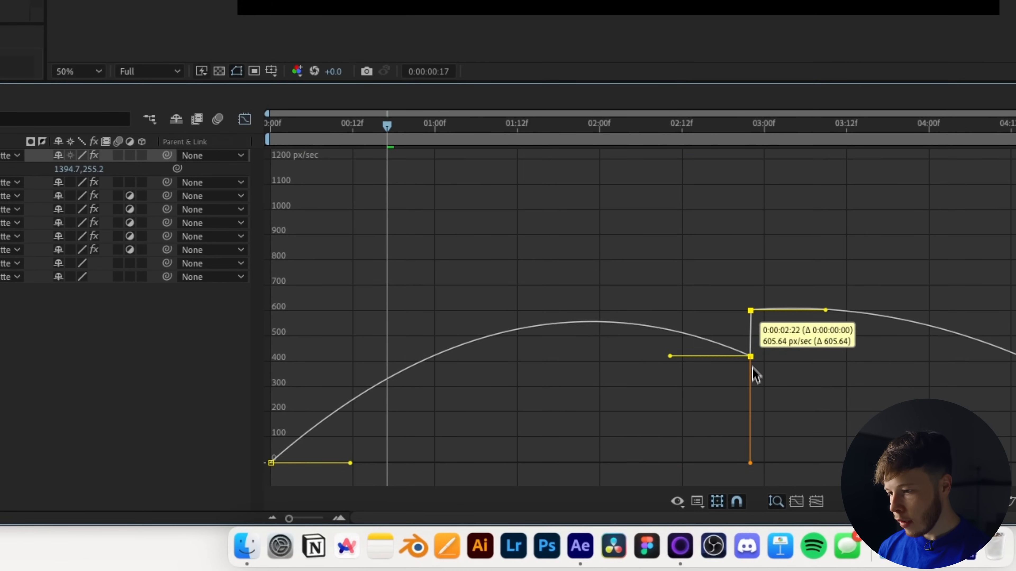
drag(584, 463, 583, 422)
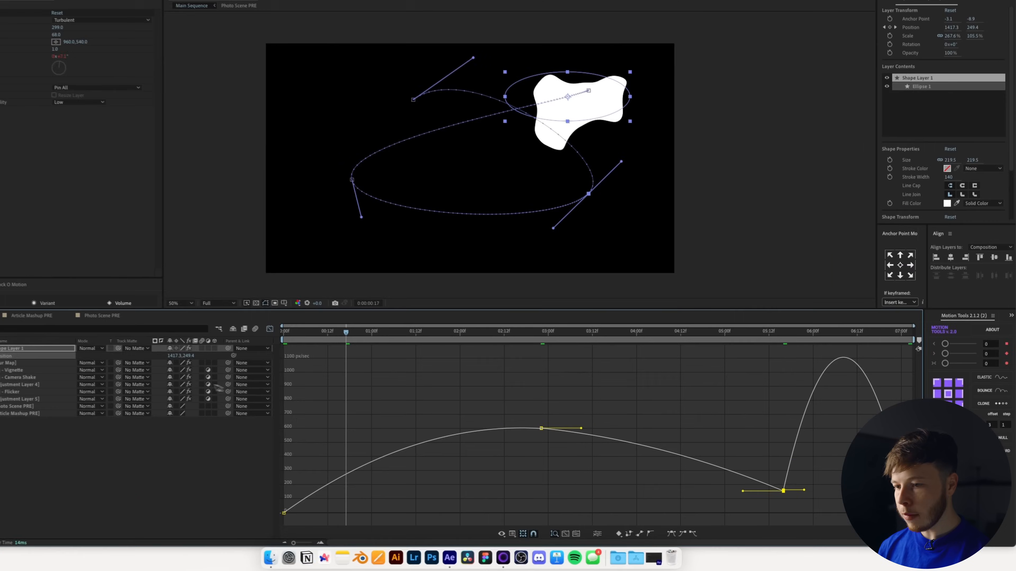
click(274, 328)
click(374, 421)
key(space)
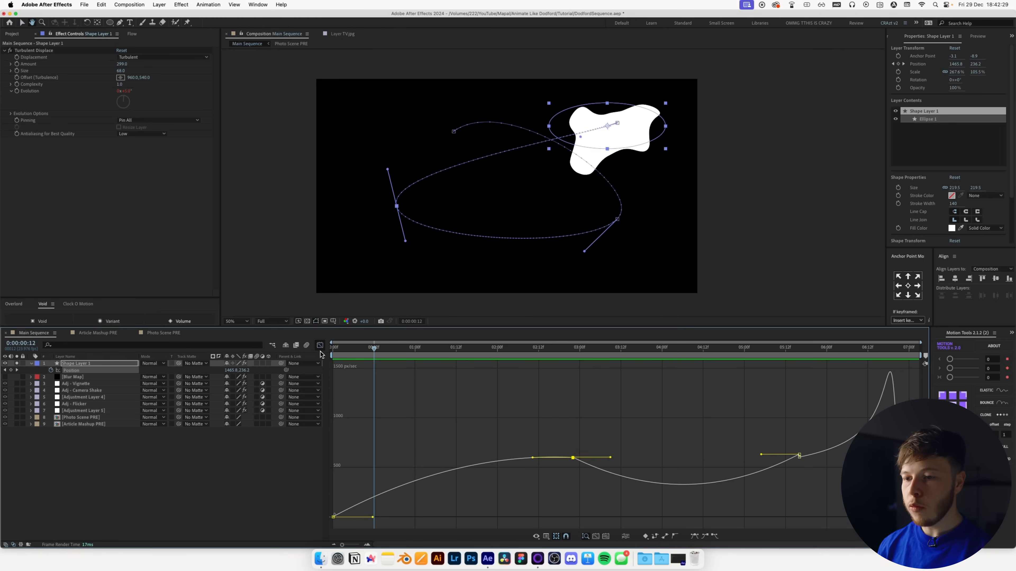
click(320, 345)
Apply Solid Composite to the shape layer and set its color to black.
drag(374, 353, 414, 356)
click(408, 369)
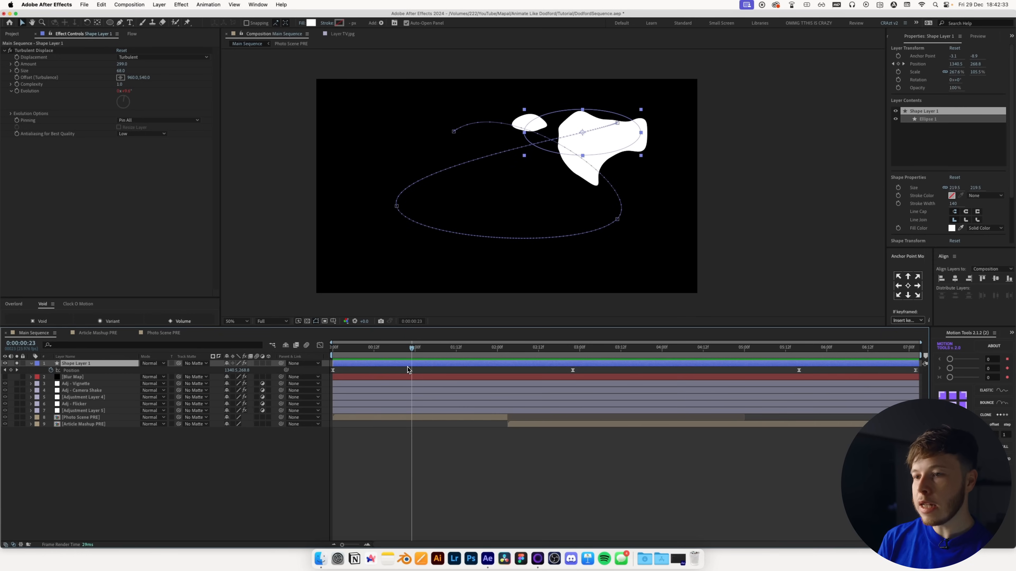
key(ctrl+space)
text(solid)
key(Return)
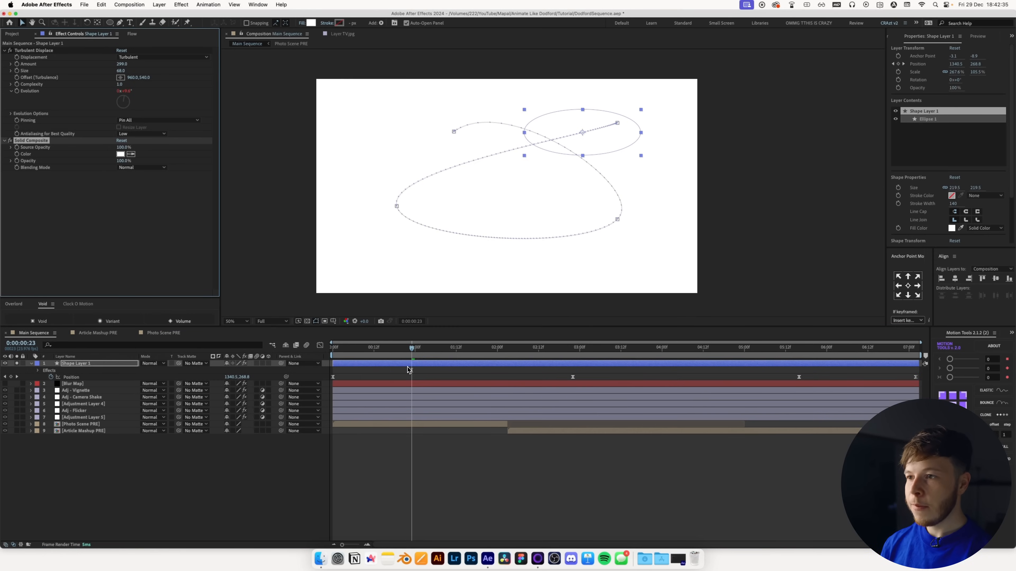
click(121, 154)
drag(520, 400, 505, 454)
click(682, 349)
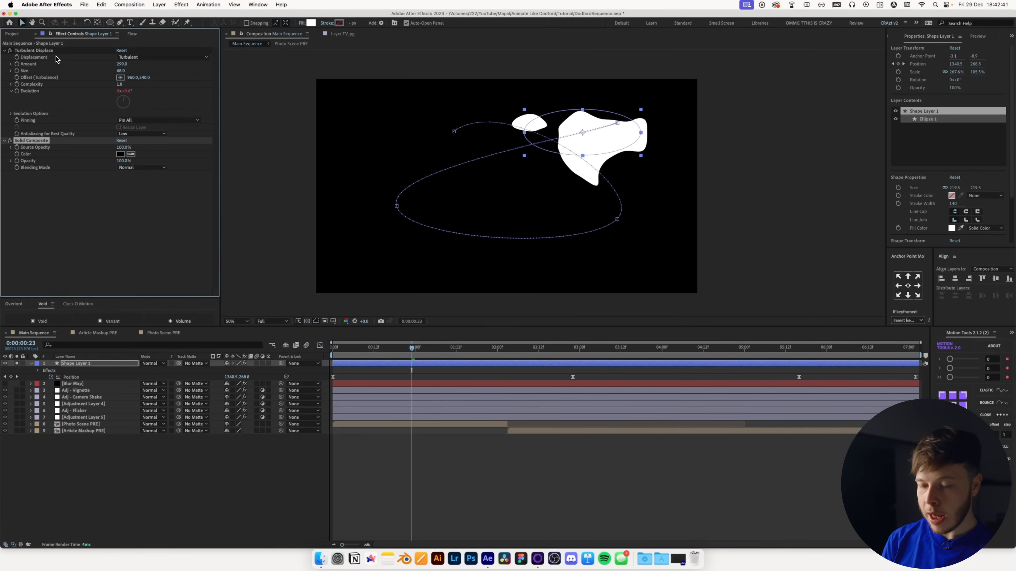
Add Fast Box Blur above Solid Composite on the shape layer with Blur Radius 30 and Iterations 6.
key(ctrl+space)
text(fast)
key(Return)
drag(42, 177, 40, 137)
drag(119, 153, 122, 156)
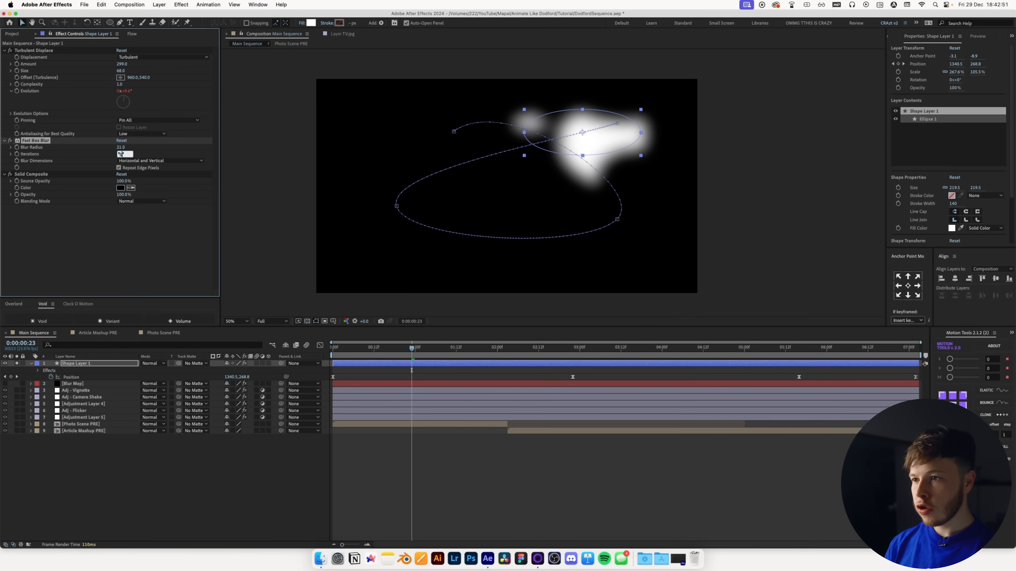
key(Return)
drag(120, 150, 123, 150)
Hide the shape layer and duplicate the adjustment layer that carries the Camera Lens Blur.
click(5, 364)
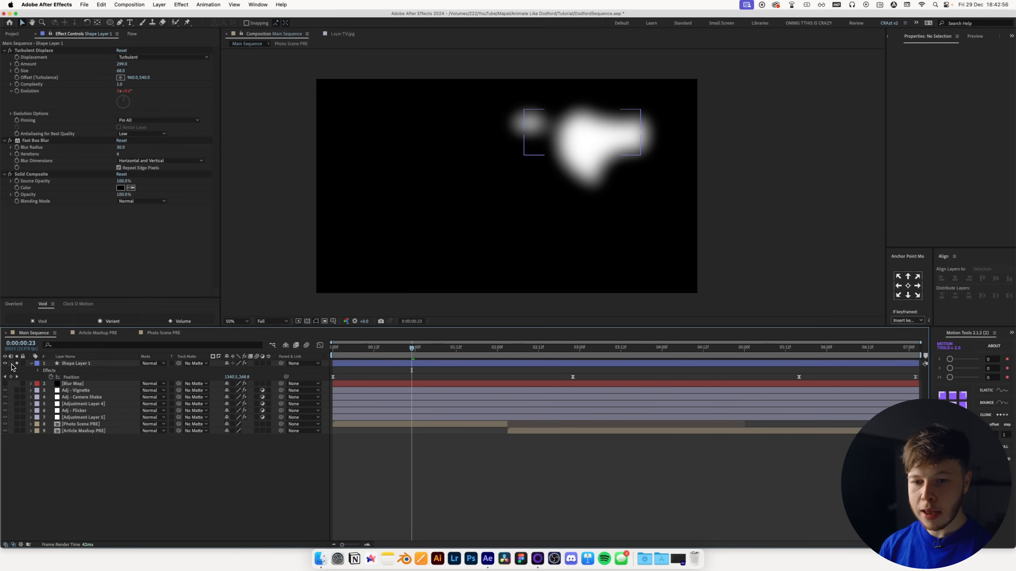
click(75, 418)
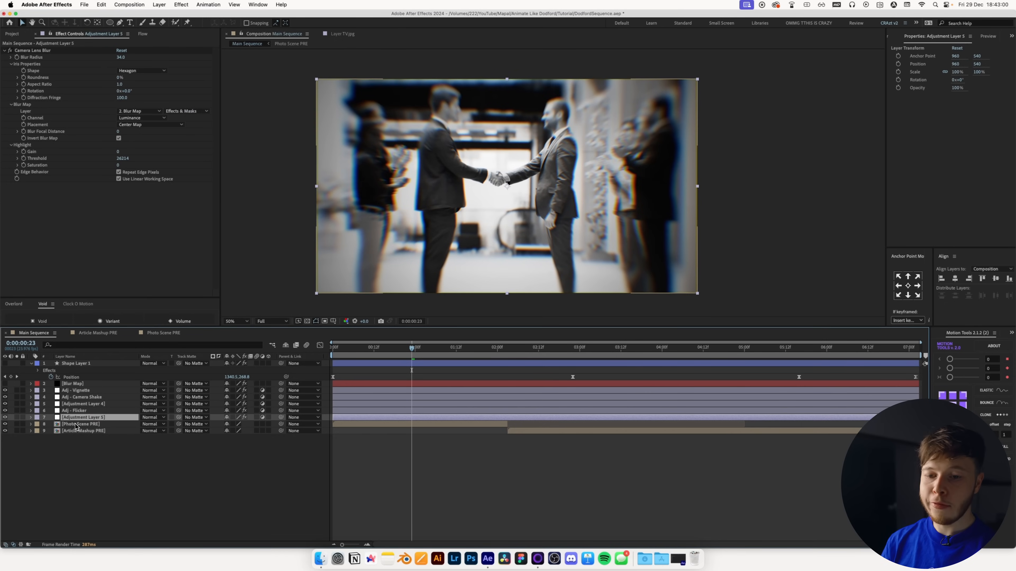
key(super+d)
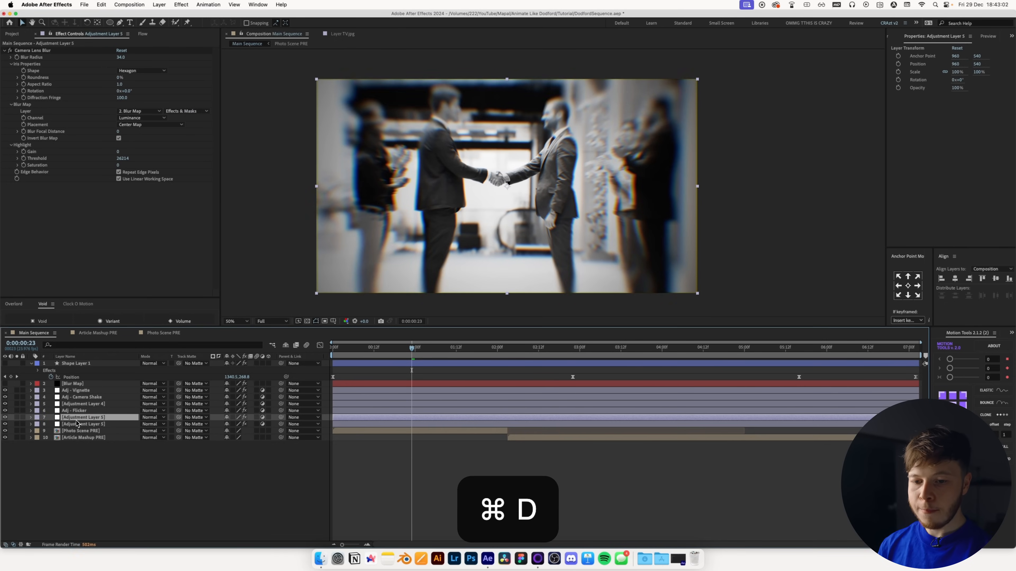
Set the lower lens blur copy's Blur Map layer to Shape Layer 1 with Effects & Masks, and turn off Invert Blur Map.
click(75, 424)
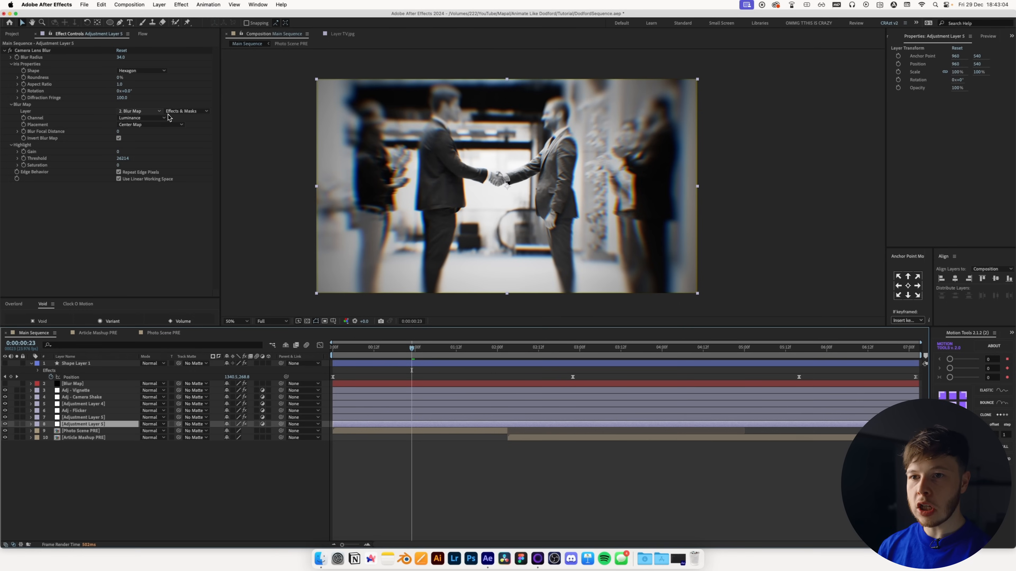
click(150, 112)
click(144, 132)
click(187, 111)
click(195, 119)
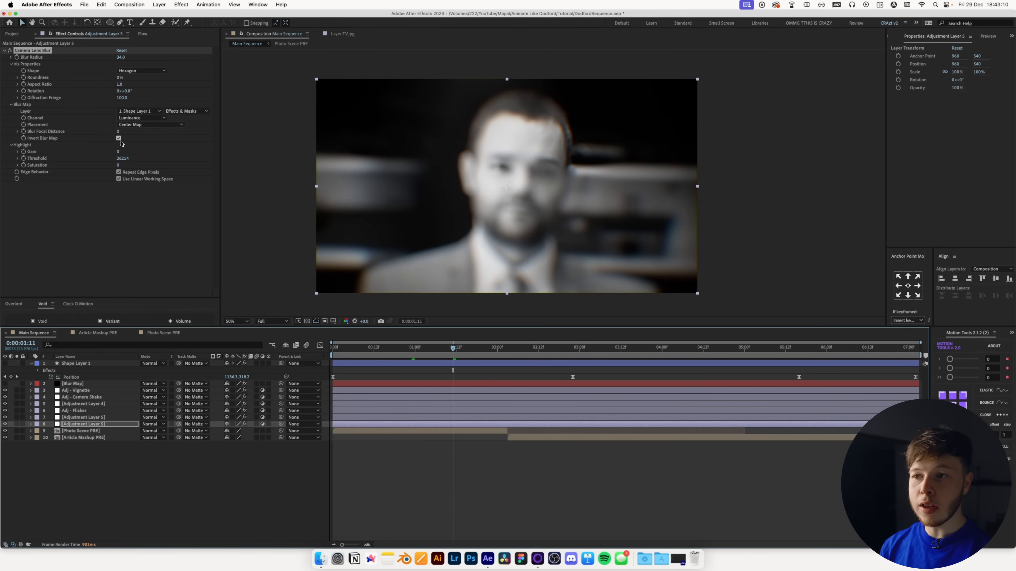
click(118, 138)
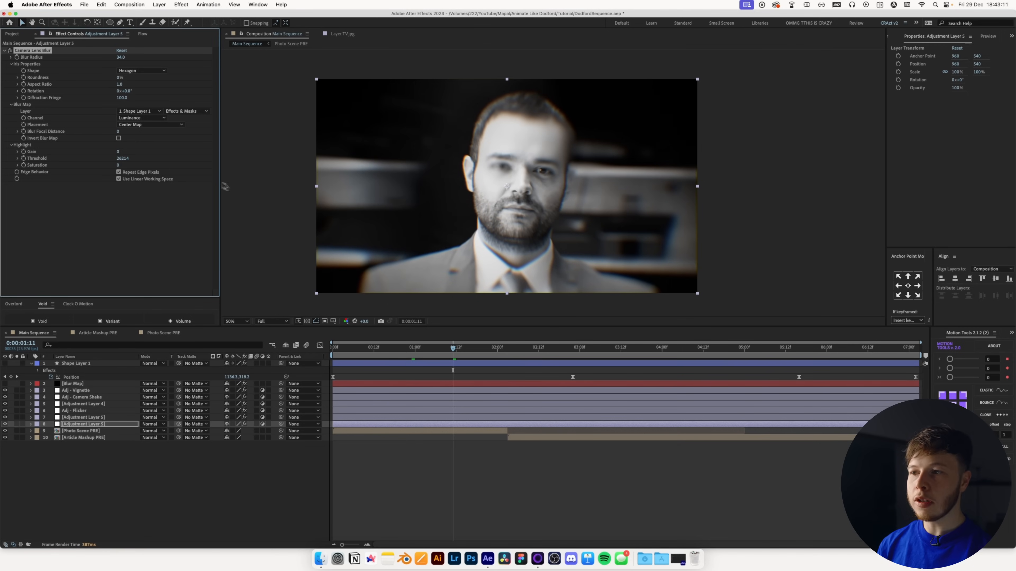
Preview the shape-driven blur across the sequence and set that Camera Lens Blur's Blur Radius to 17.
drag(447, 352, 285, 346)
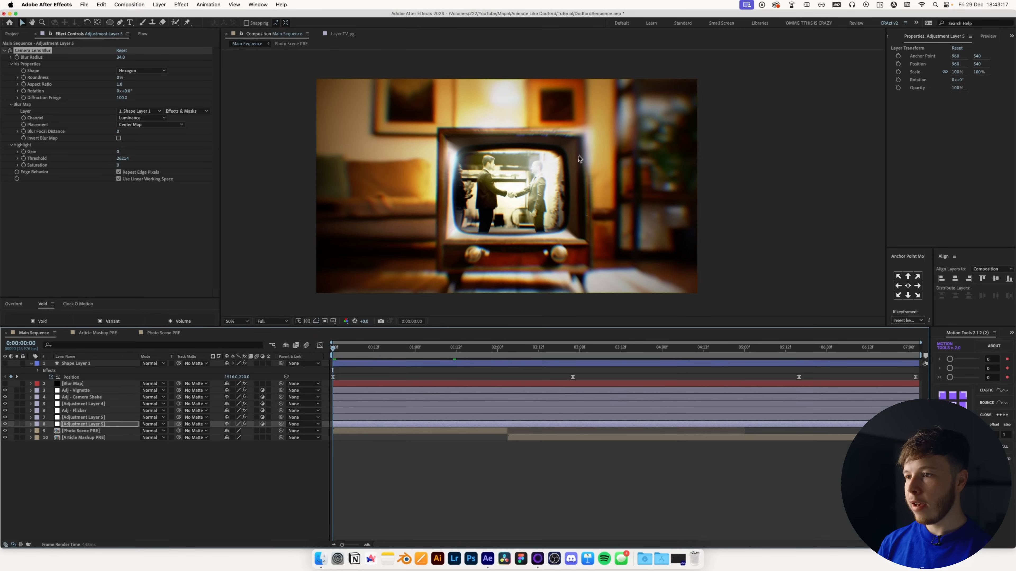
key(space)
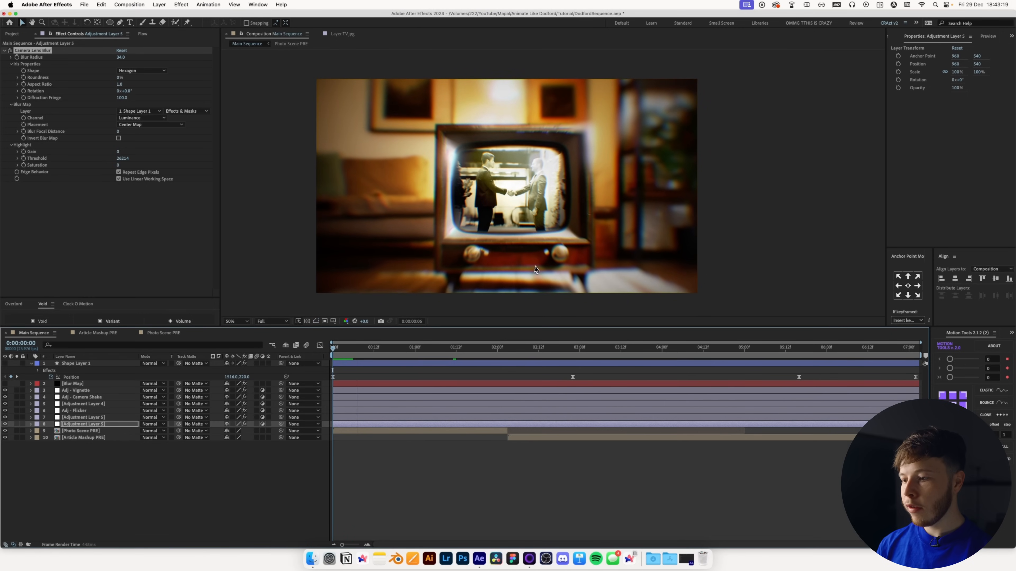
drag(435, 348, 464, 349)
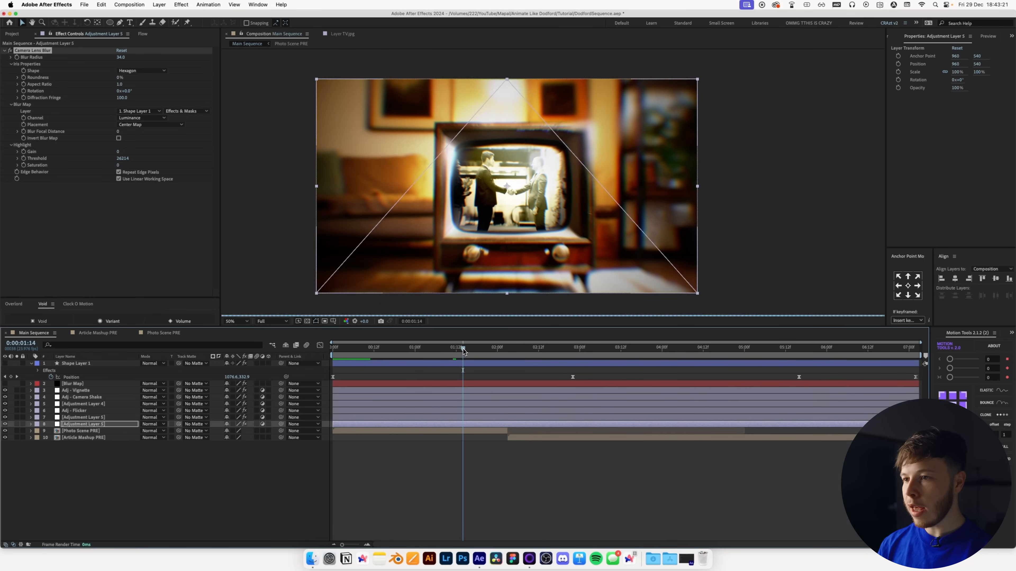
click(487, 350)
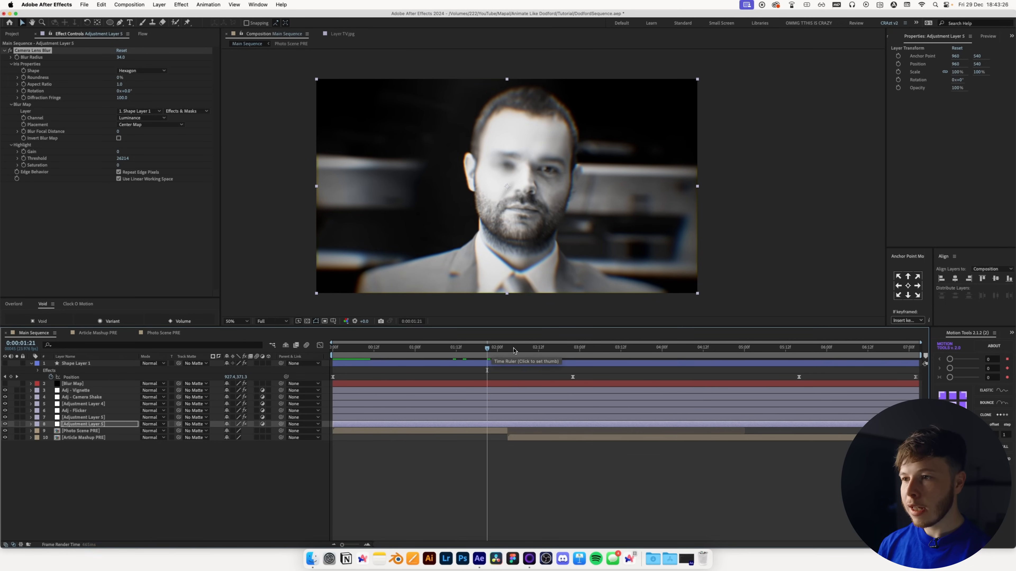
click(525, 349)
click(122, 58)
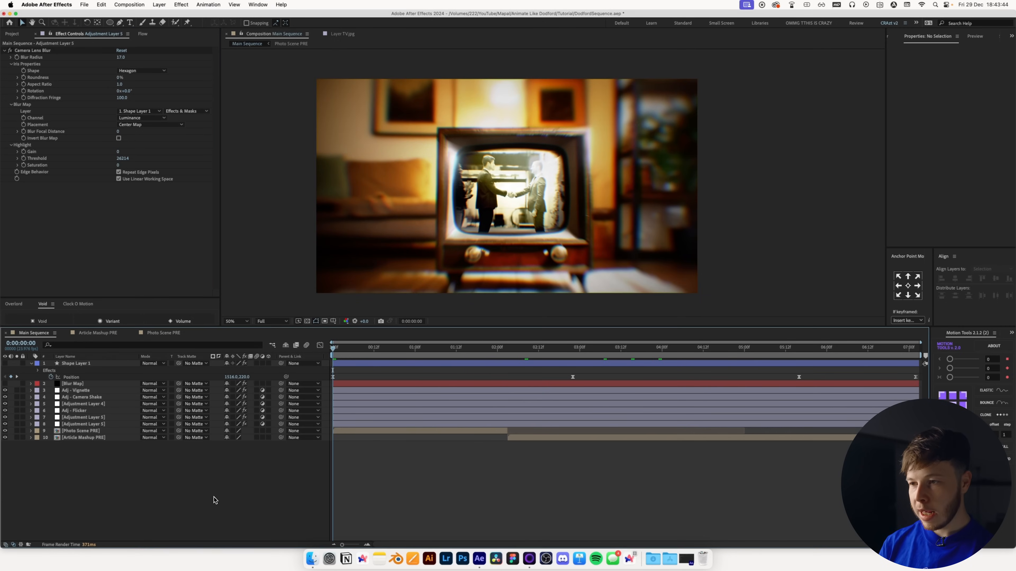
Create a mid-gray solid named Grain with the color 808080.
key(super+y)
text(Grain)
click(723, 273)
text(808080)
key(Return)
key(Return)
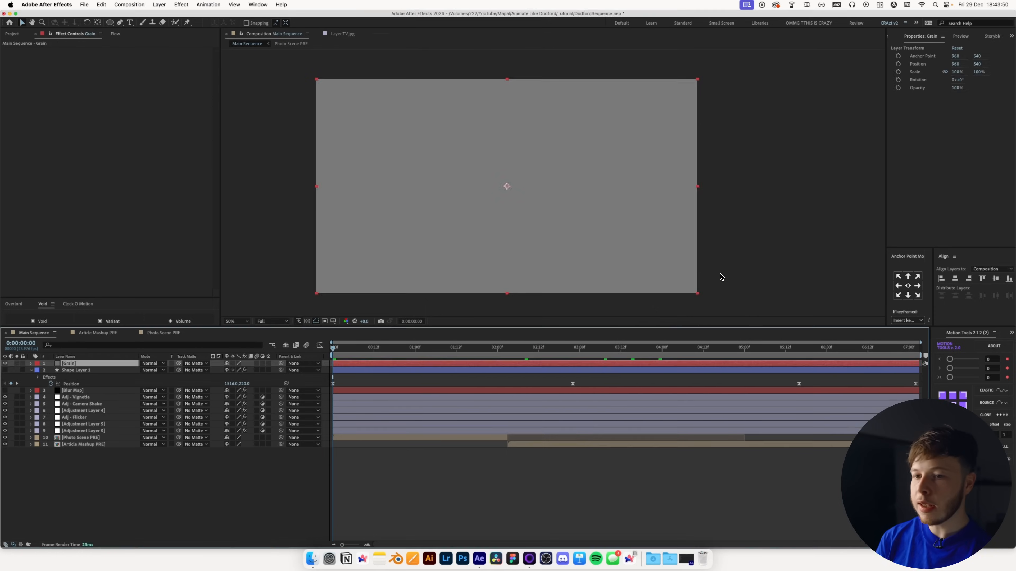
Apply Add Grain to the Grain solid with Viewing Mode Final Output and the Kodak Vision 200T (5274) preset.
key(ctrl+space)
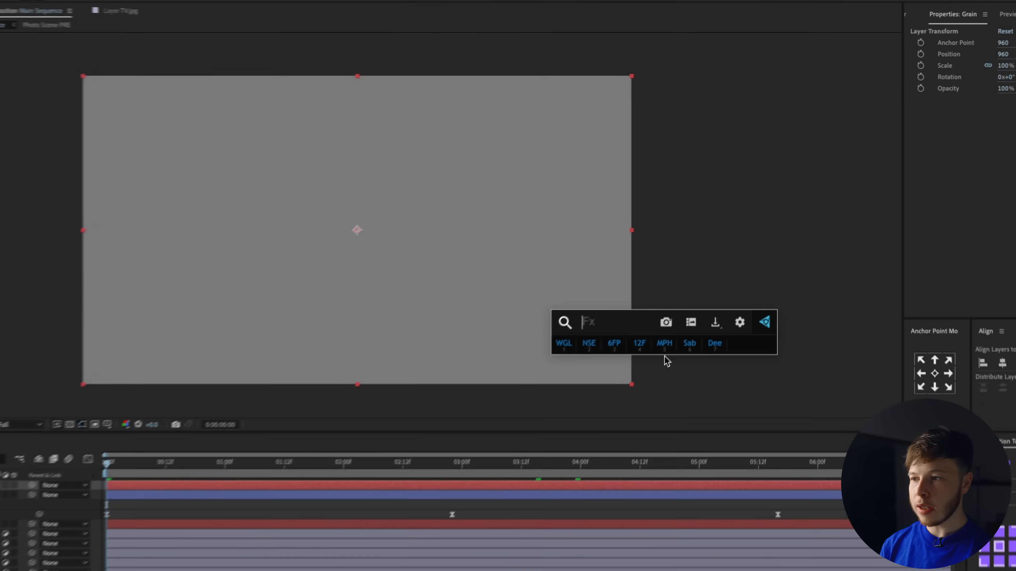
text(ad)
click(658, 371)
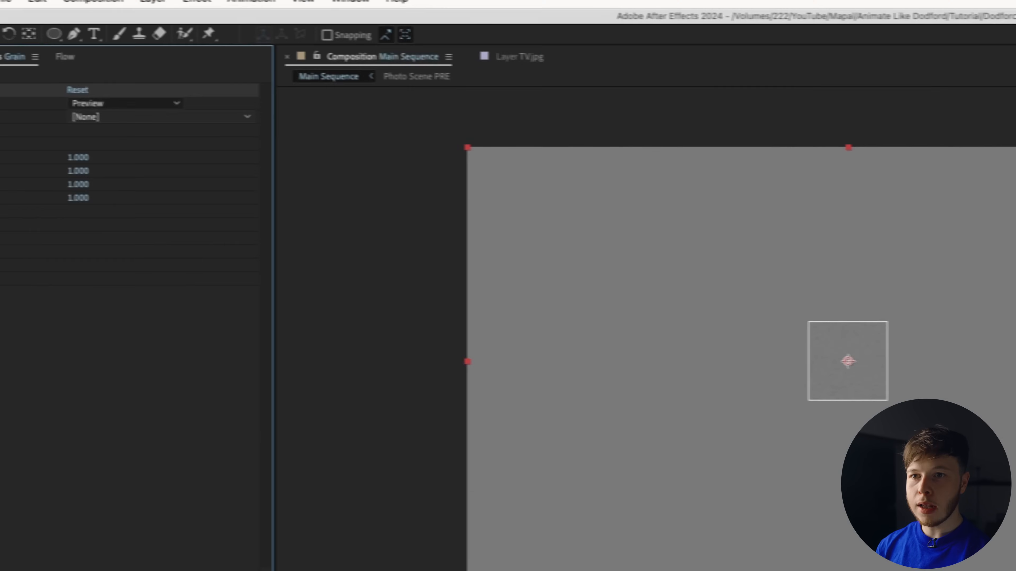
click(268, 114)
click(276, 159)
click(281, 123)
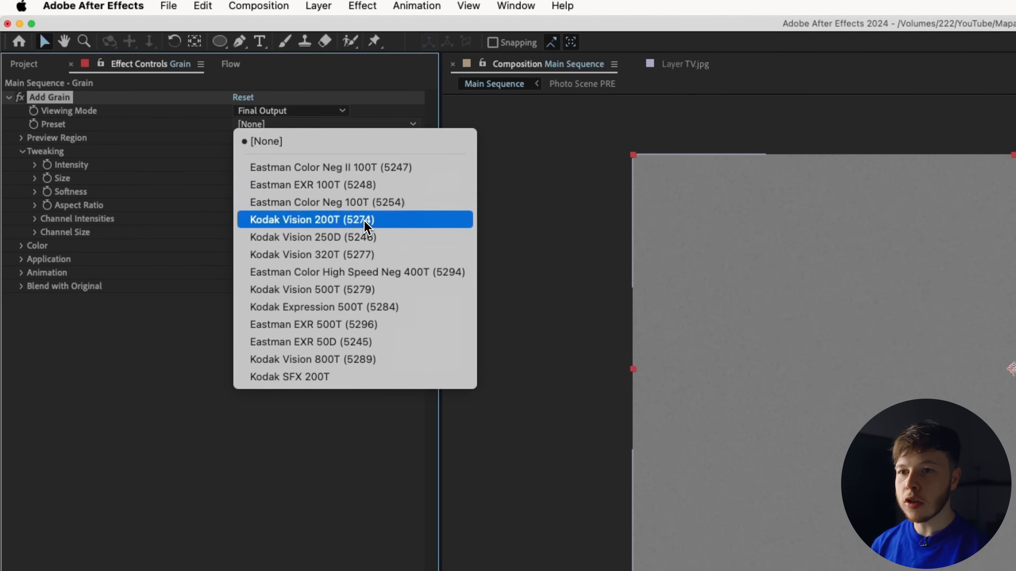
click(366, 228)
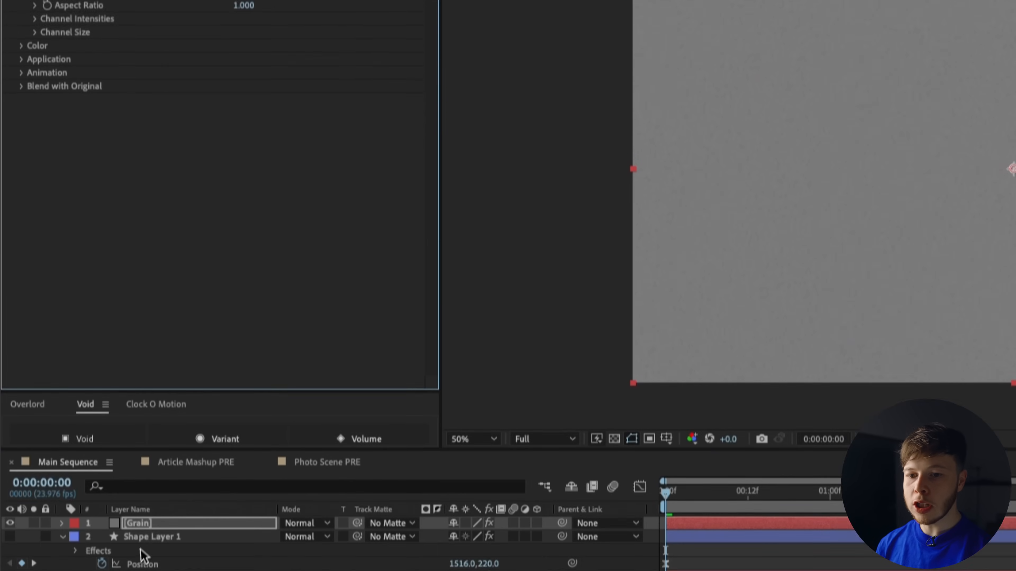
Apply the Tint effect to the Grain layer.
key(ctrl+space)
text(tint)
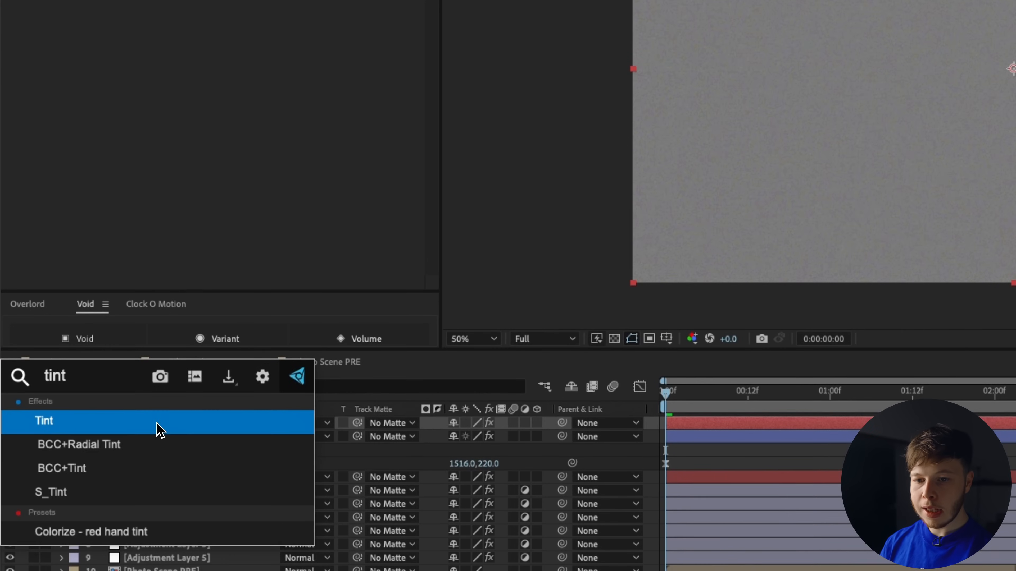
click(160, 430)
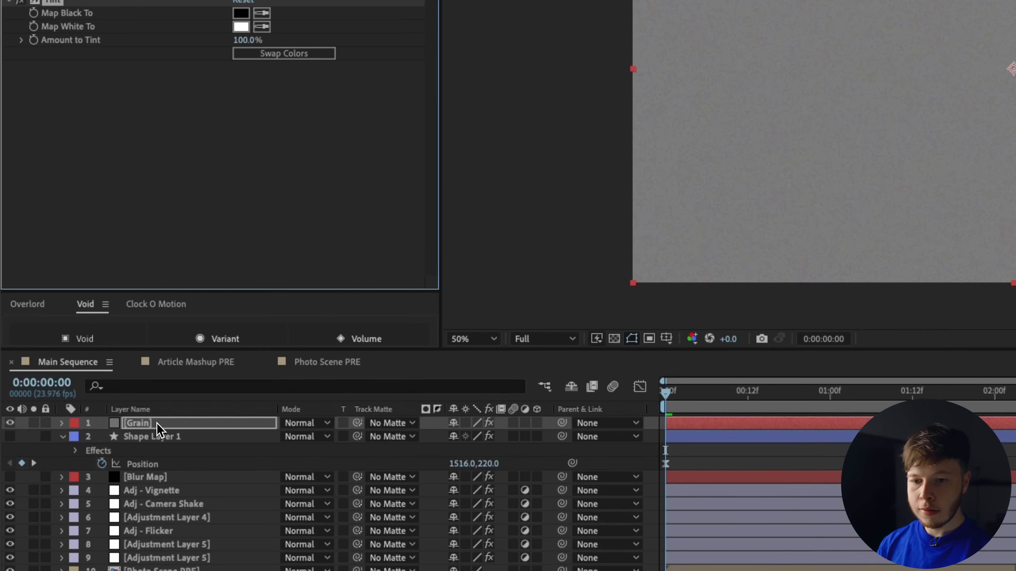
Pre-compose the Grain layer as Grain PRE with all attributes moved into it, and set its blending mode to Overlay.
key(super+shift+c)
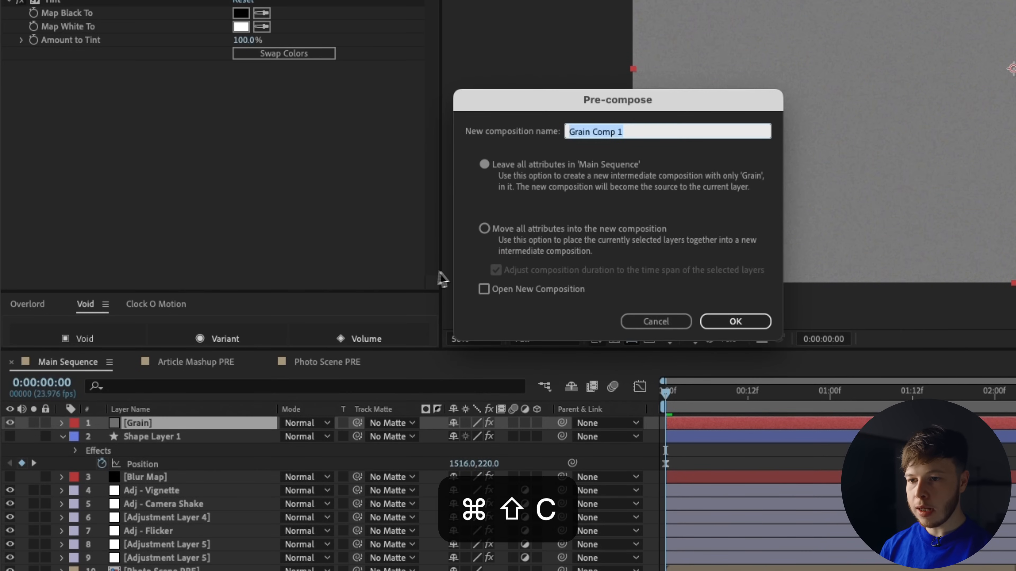
click(486, 232)
text(Grain PRE)
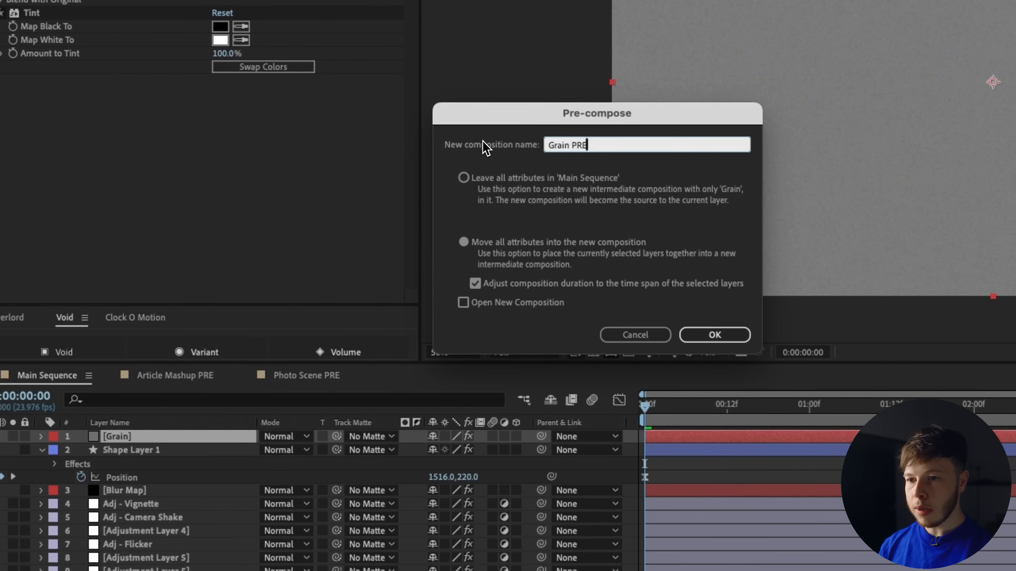
click(692, 337)
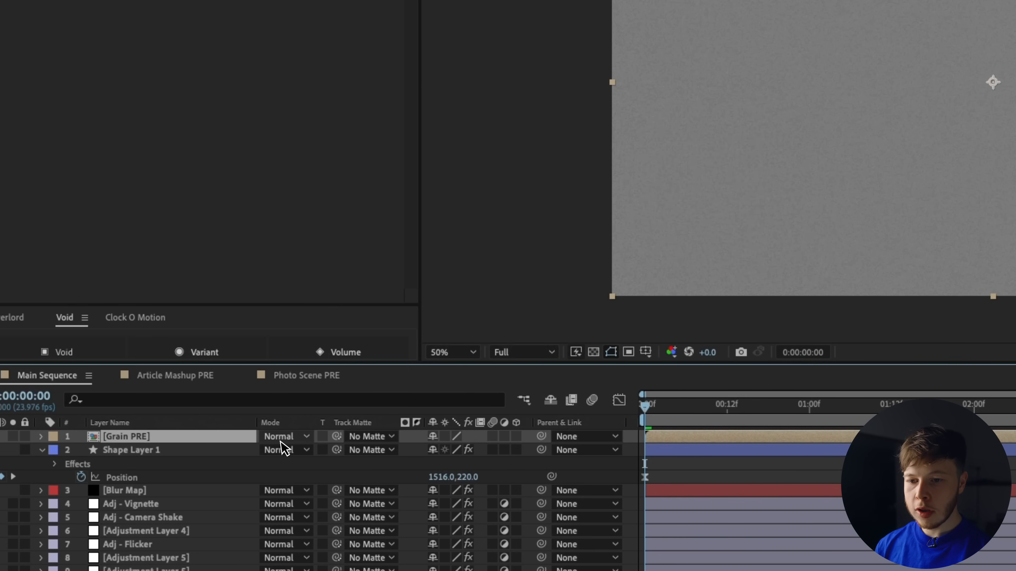
click(282, 436)
click(293, 388)
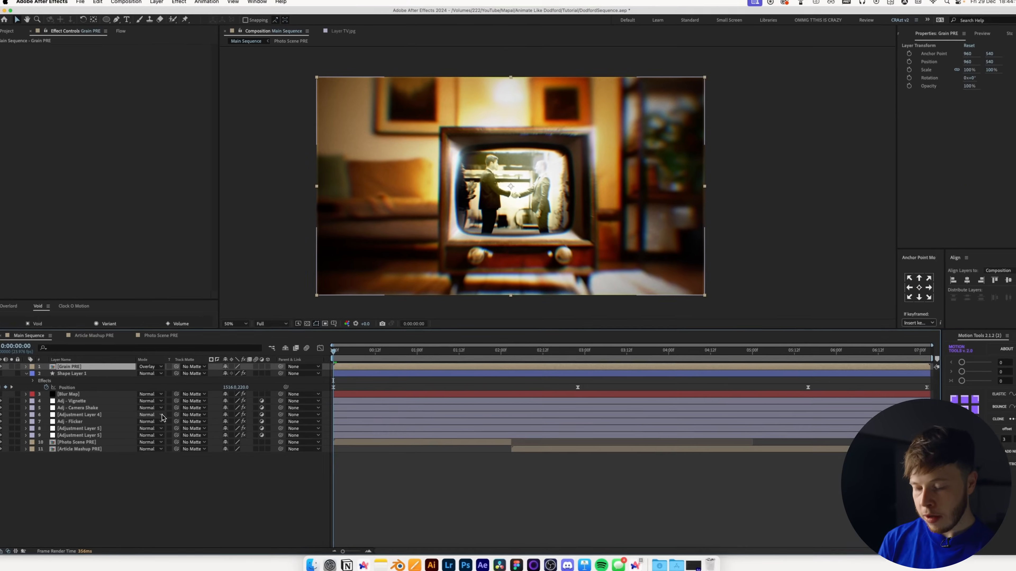
Create a gray solid named Particles and apply the Fractal Noise effect to it.
key(super+y)
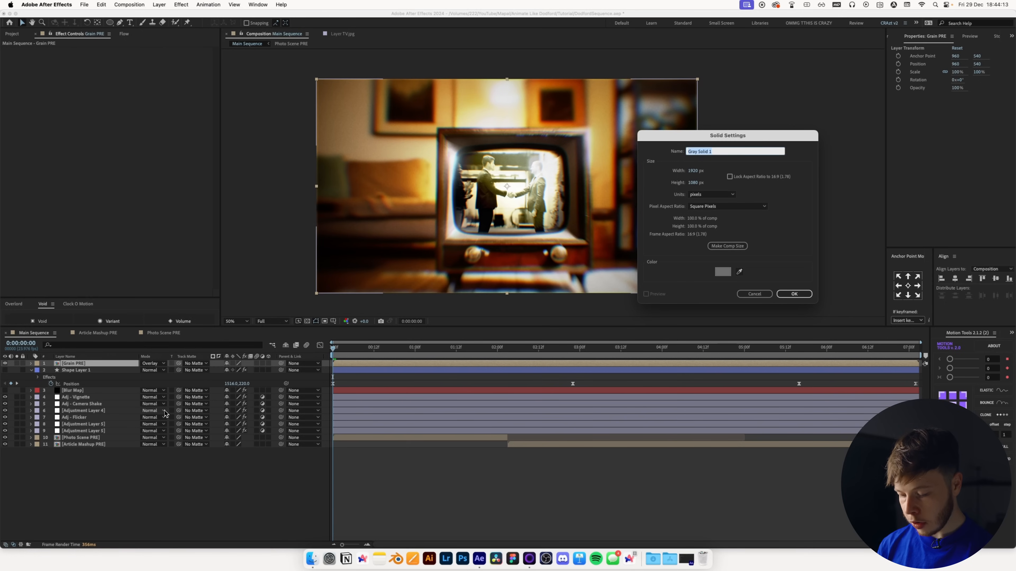
text(Particles)
click(794, 293)
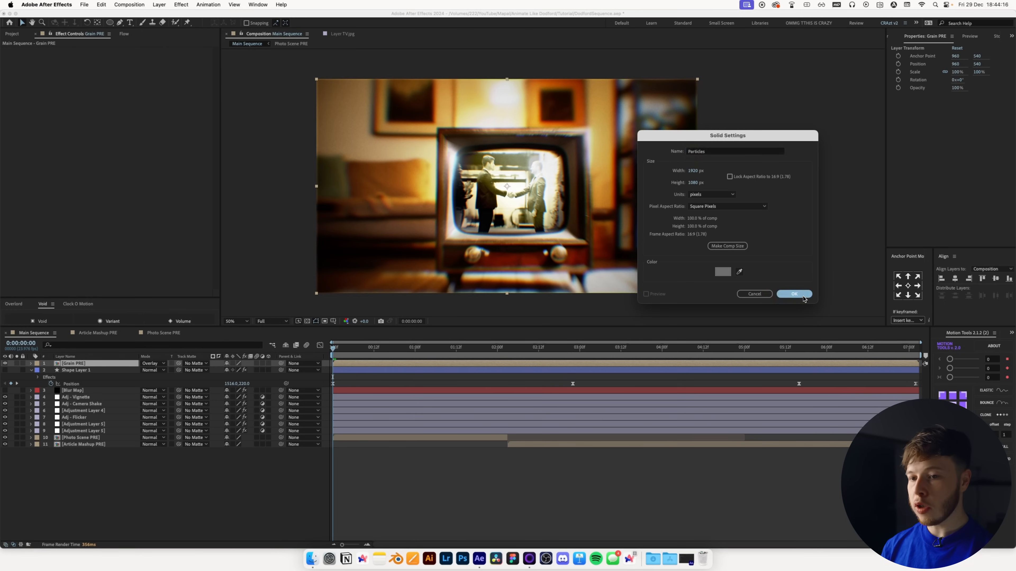
key(ctrl+space)
text(fract)
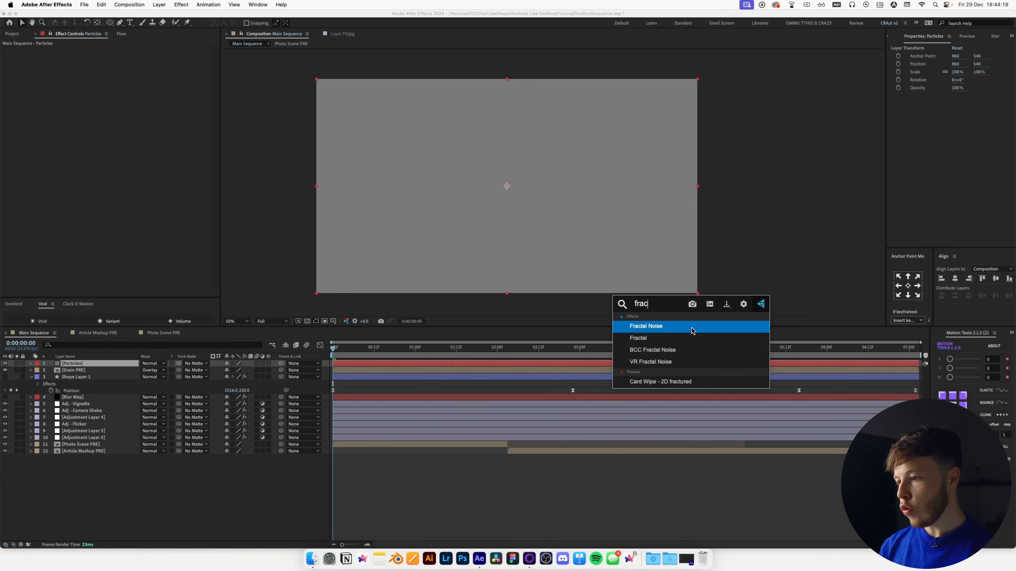
key(Return)
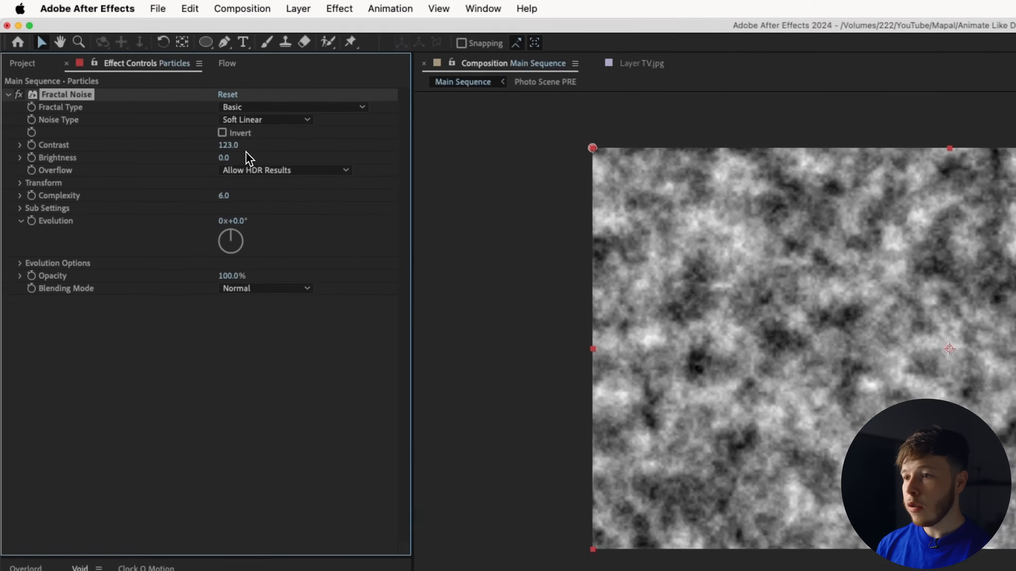
Set the Particles Fractal Noise to Contrast 669, Brightness -287, Complexity 7.9 and uniform Scale 16.
drag(129, 79, 396, 90)
drag(218, 168, 52, 215)
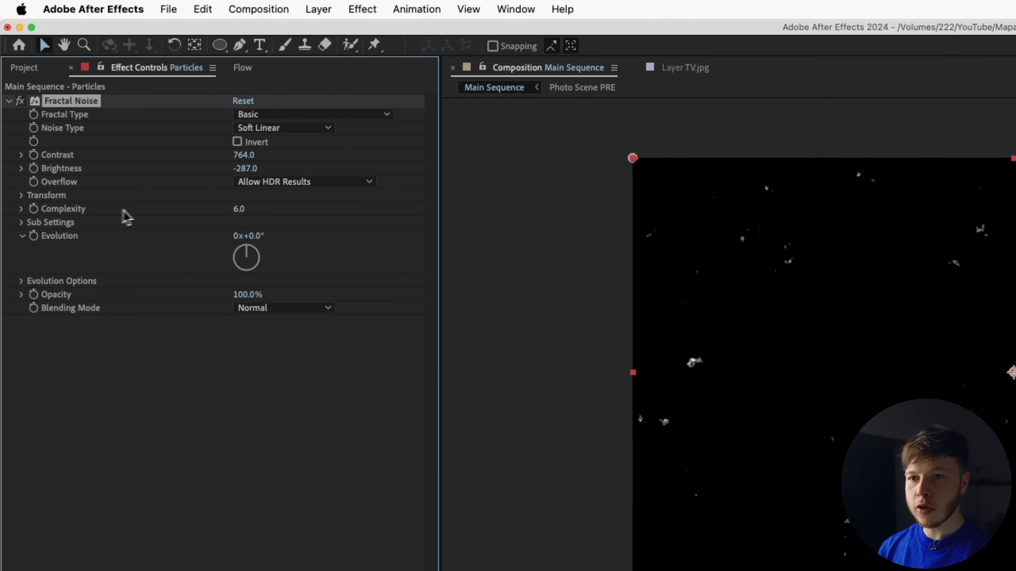
drag(239, 210, 352, 208)
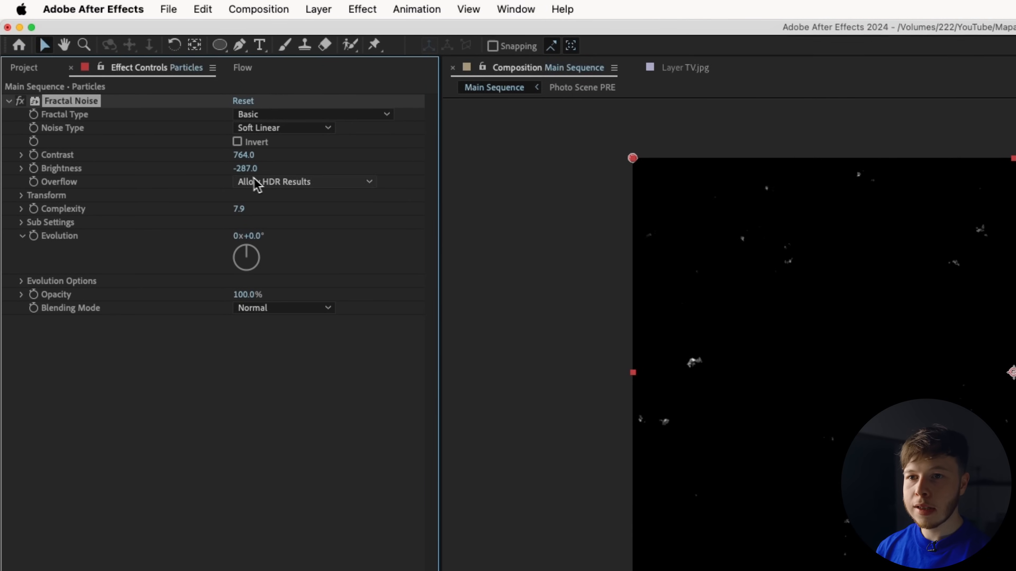
click(21, 195)
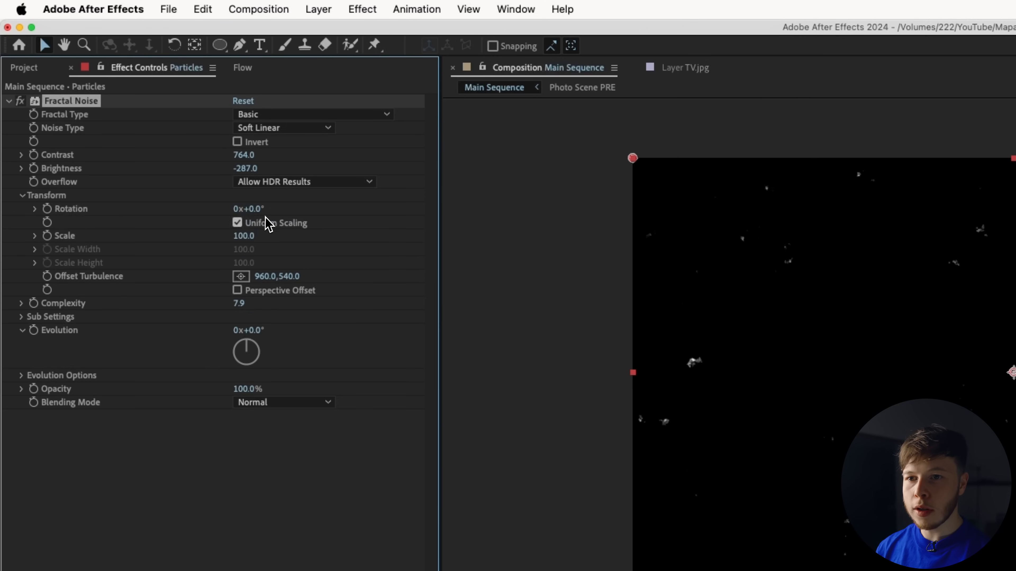
drag(246, 236, 147, 249)
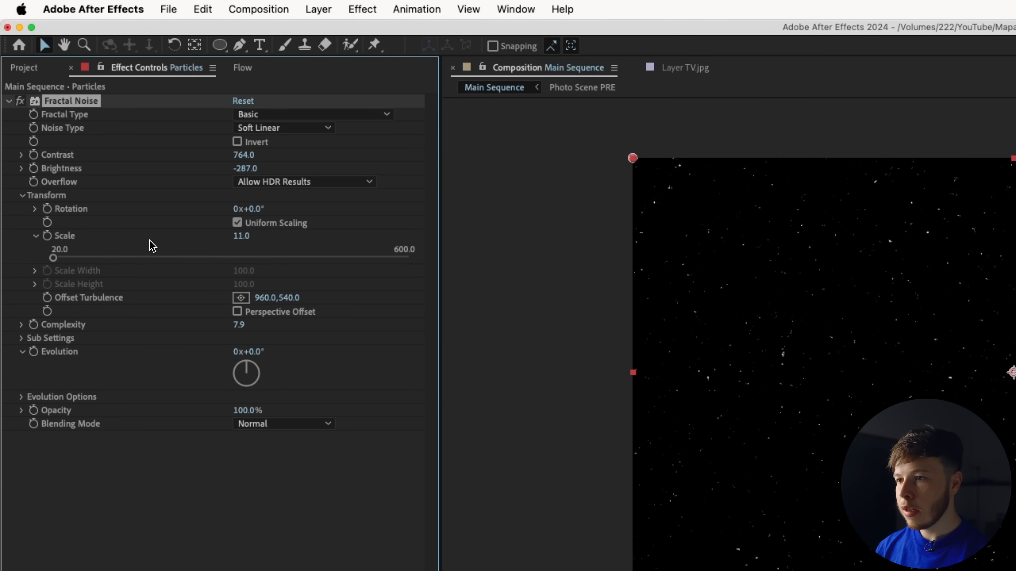
drag(270, 154, 164, 150)
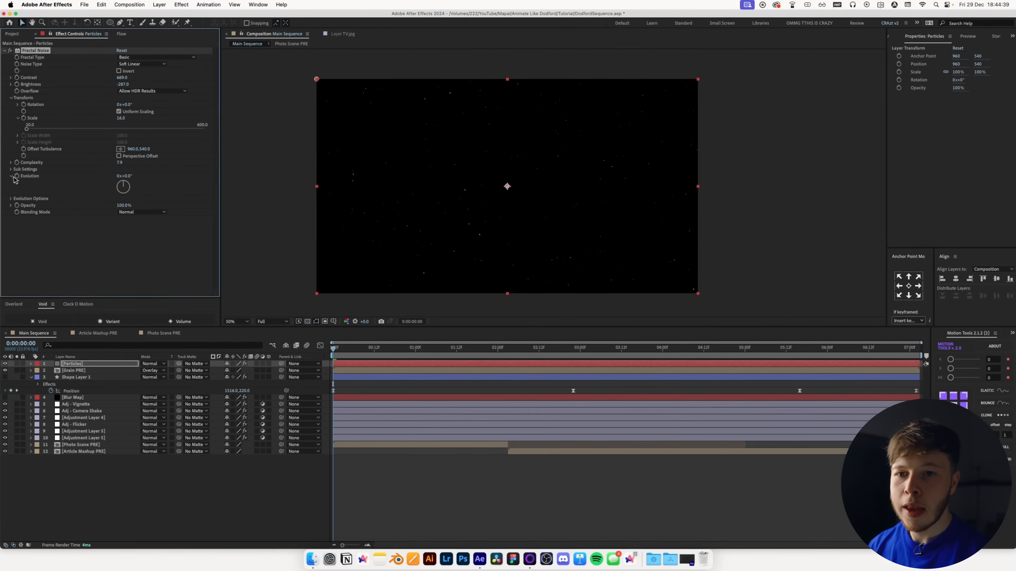
Add the expression posterizeTime(12) followed by random(1000) to the Fractal Noise Random Seed.
click(11, 199)
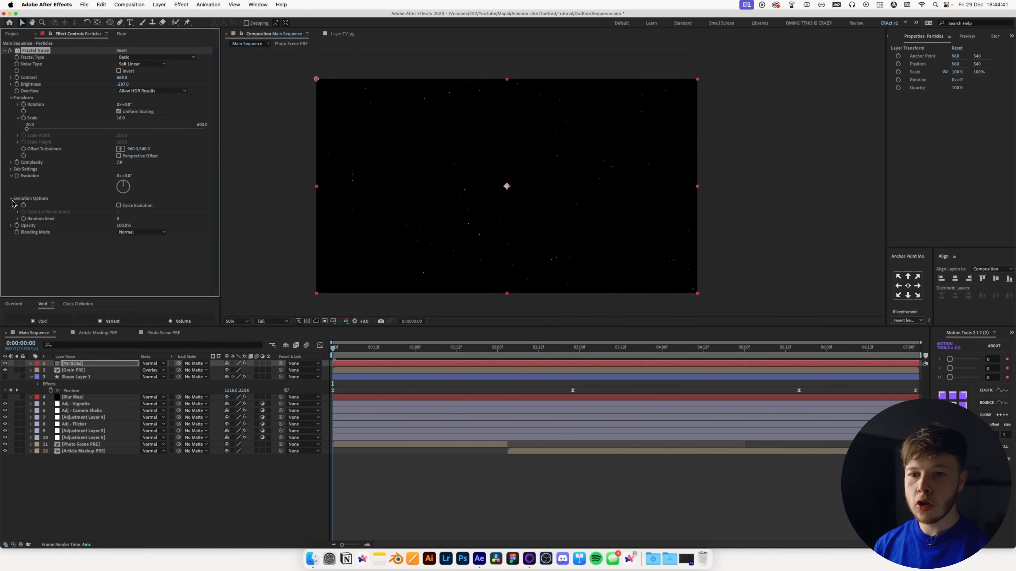
alt+click(24, 223)
text(posterizeTime(12) )
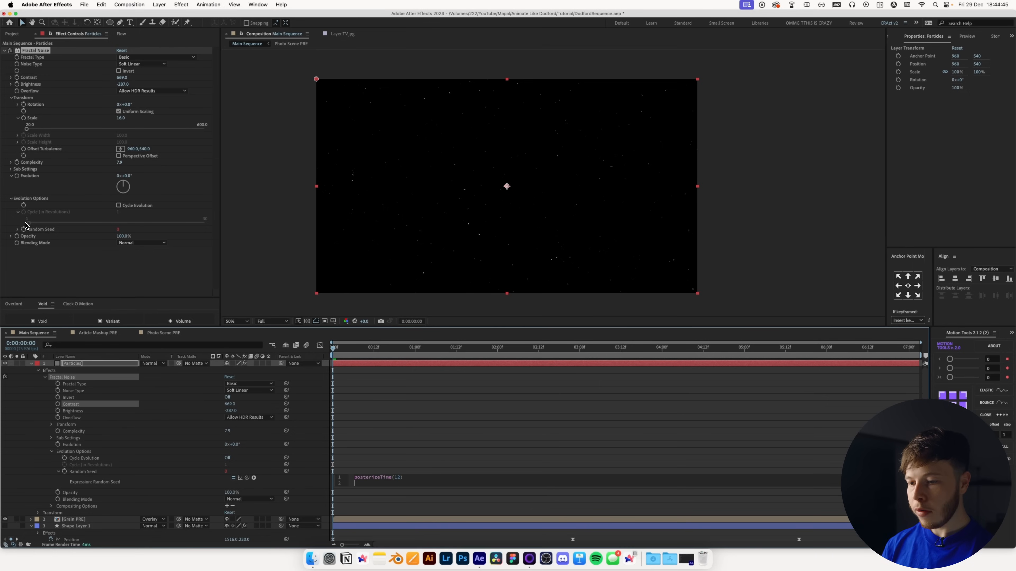
text(random()
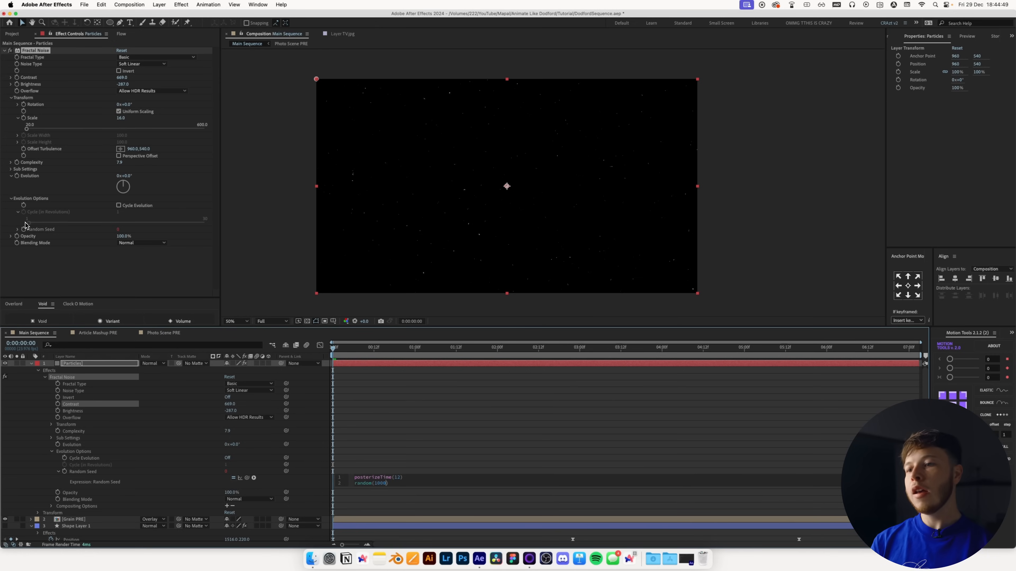
text(1000)
click(368, 369)
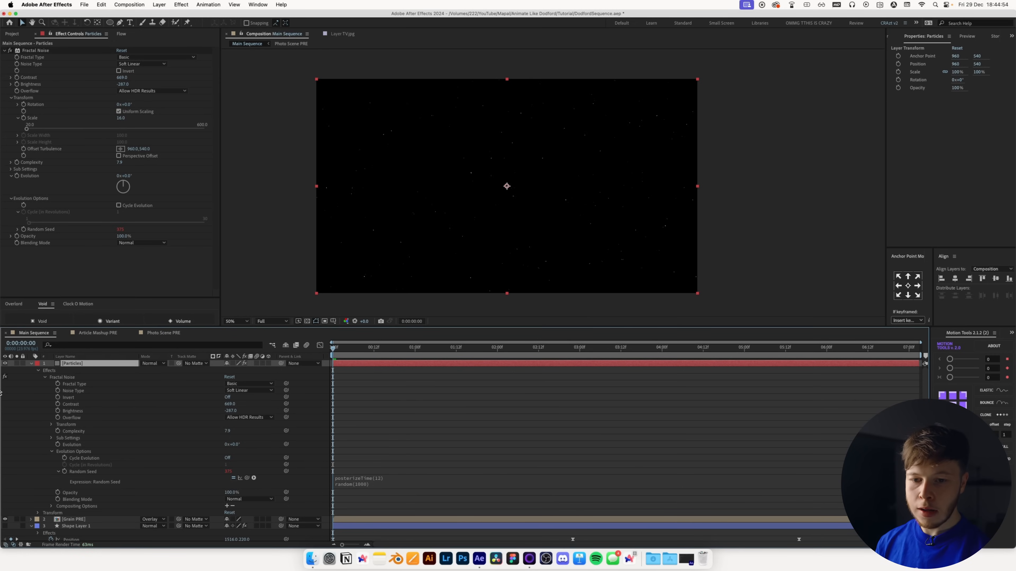
Preview the flickering particles and change the Random Seed expression's posterizeTime value to 6.
key(space)
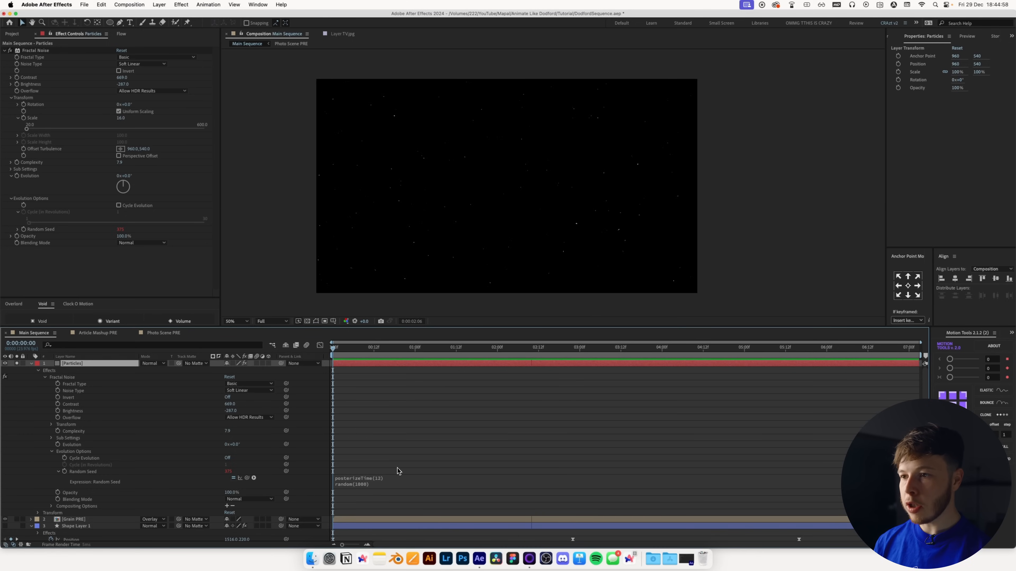
click(387, 483)
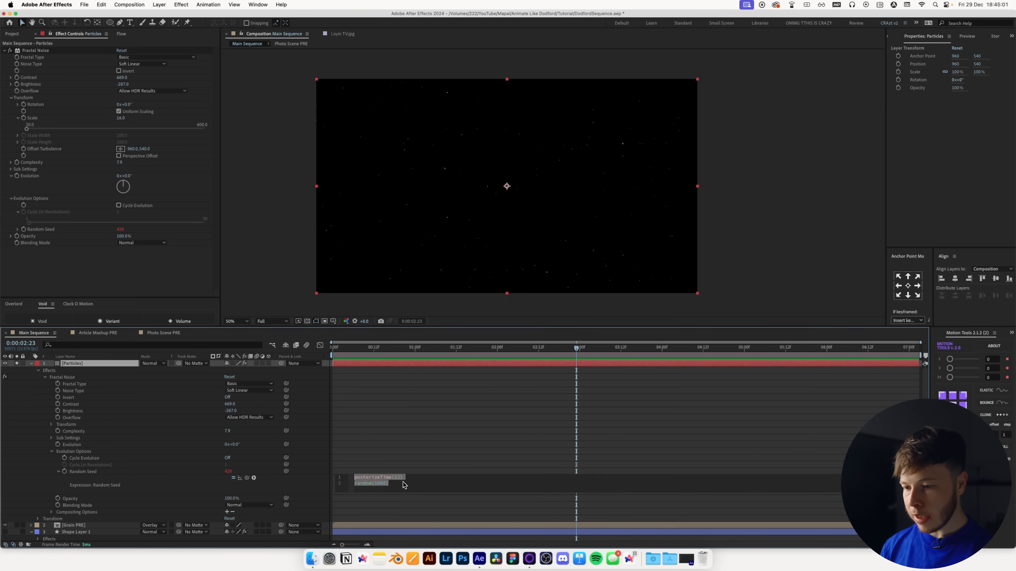
click(401, 479)
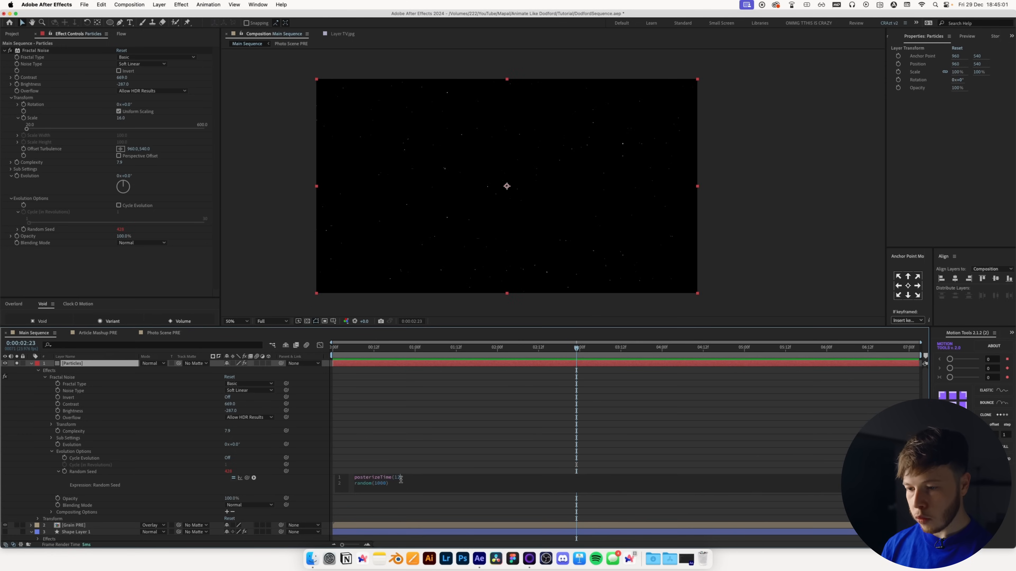
click(417, 383)
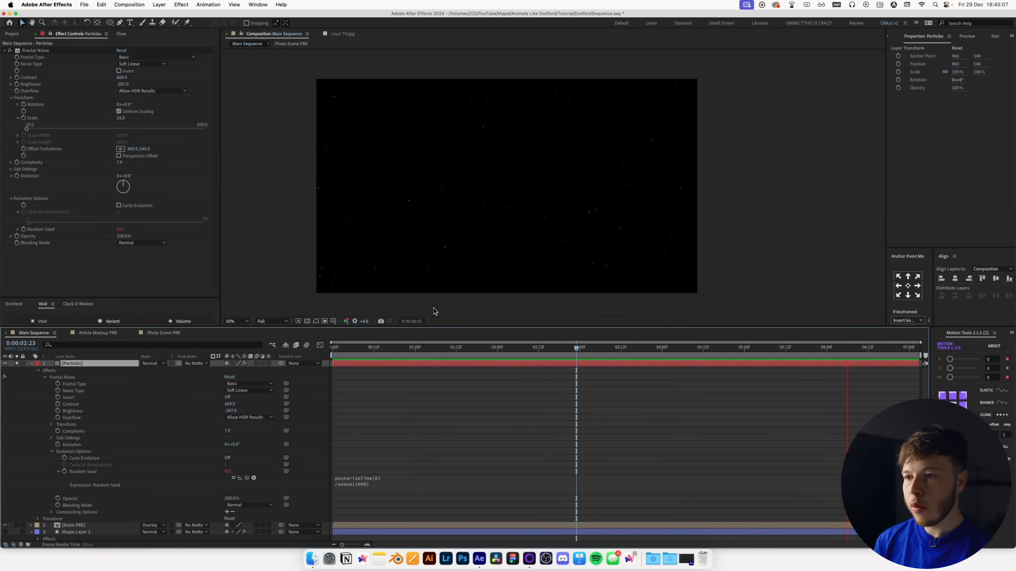
key(space)
click(31, 364)
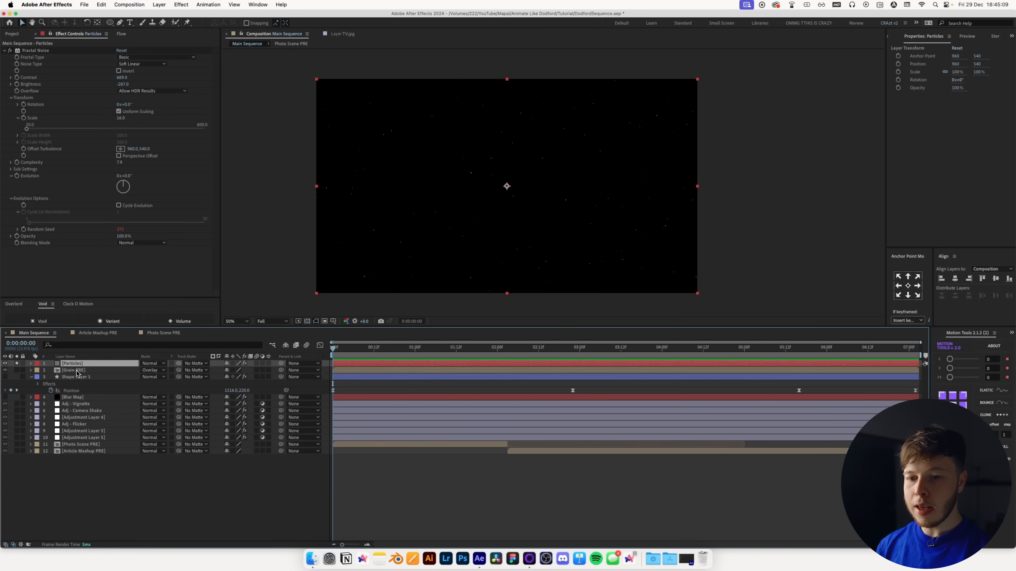
Set the Particles layer's blending mode to Add and its opacity to 69%.
click(151, 363)
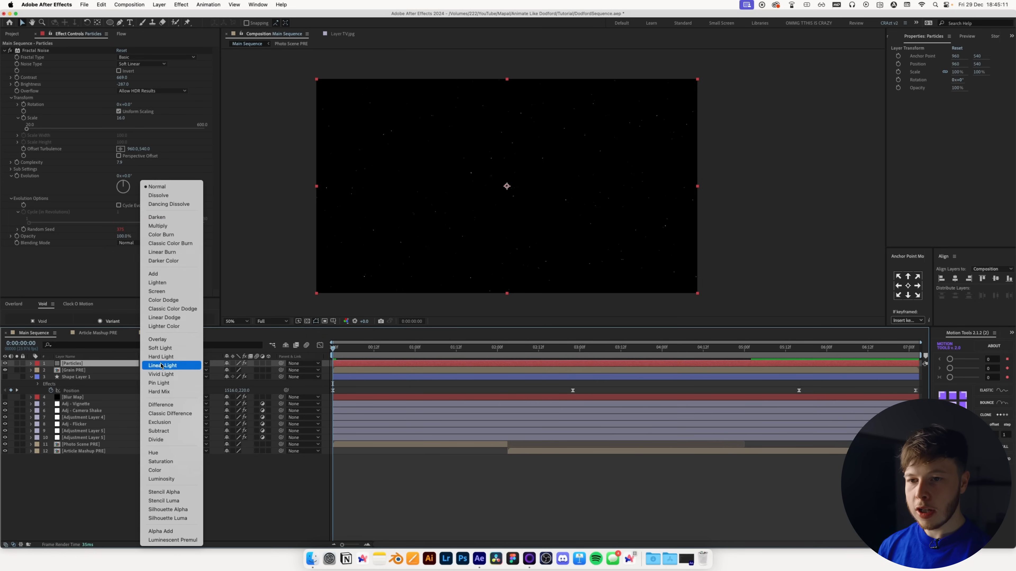
click(167, 276)
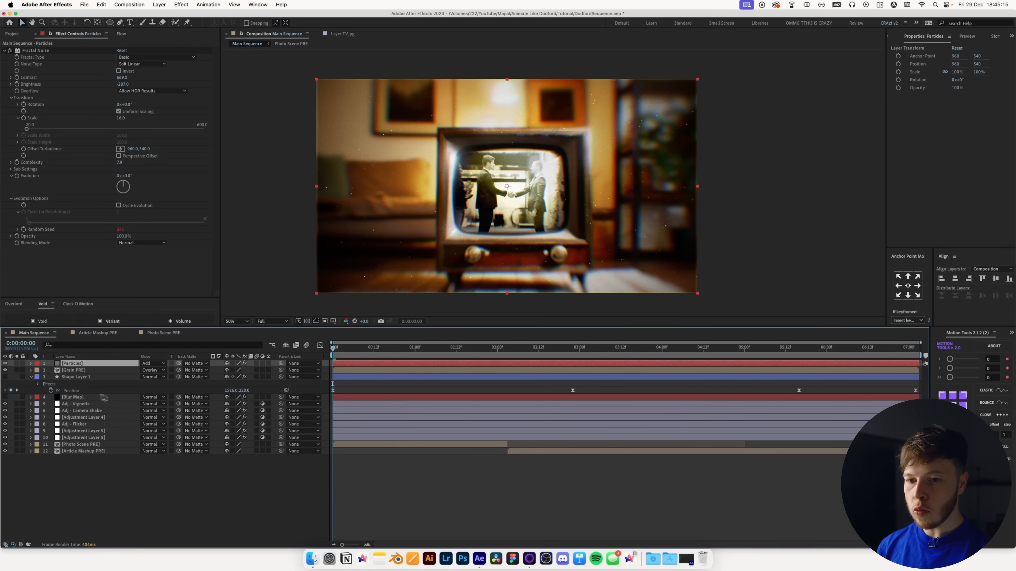
key(t)
drag(229, 371, 212, 373)
Duplicate the Particles layer, solo the copy and set its blending mode to Normal.
click(78, 365)
key(cmd+d)
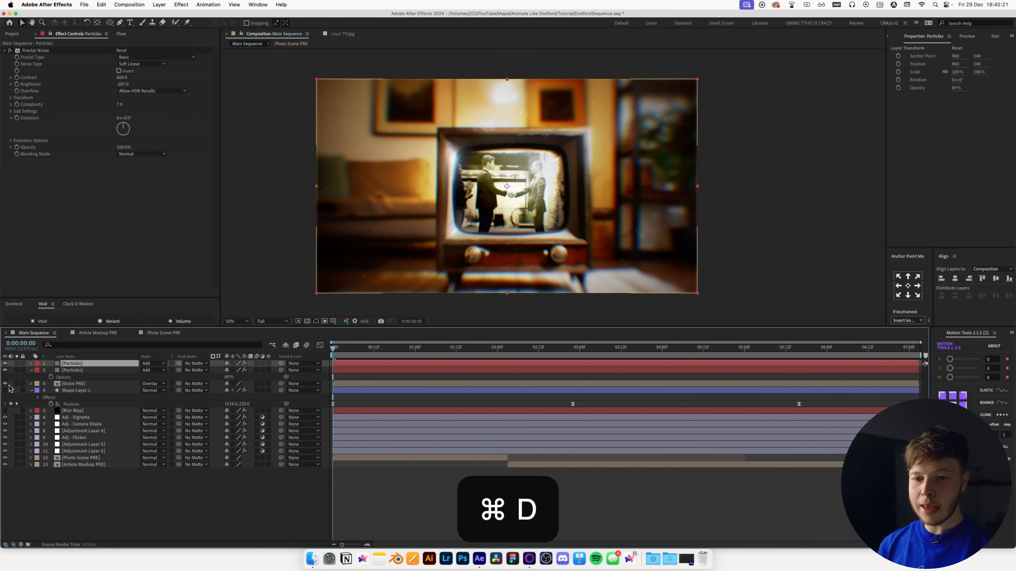
click(16, 363)
click(157, 363)
click(160, 186)
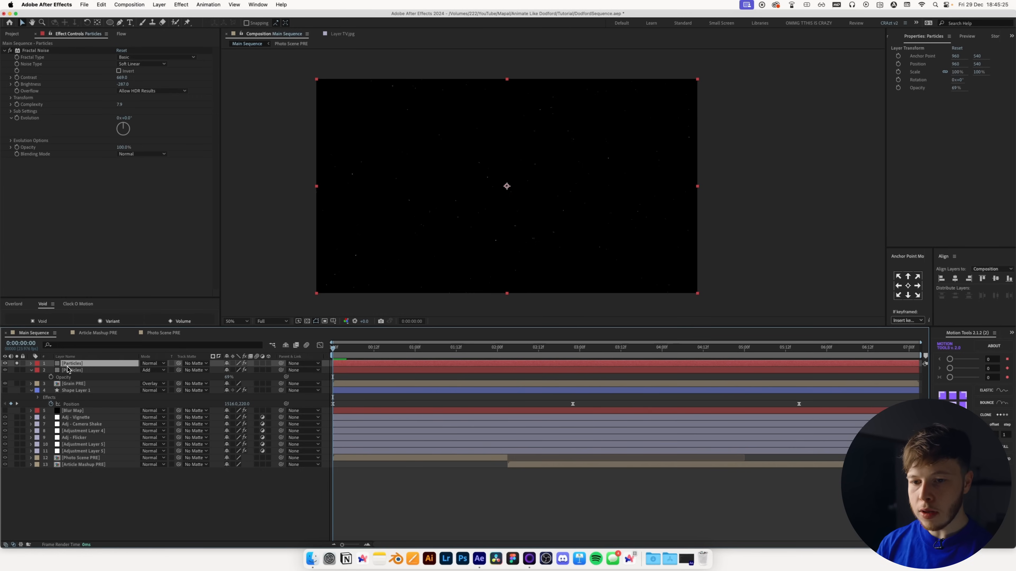
Apply the Invert effect to the duplicated Particles layer, unsolo it and set its blending mode to Multiply.
key(ctrl+space)
text(inv)
key(Return)
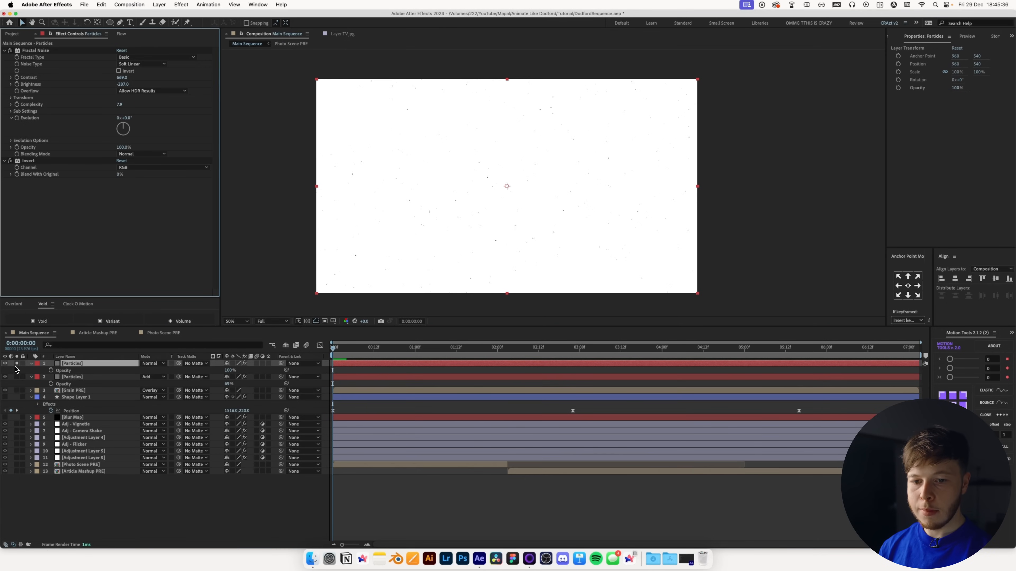
click(17, 363)
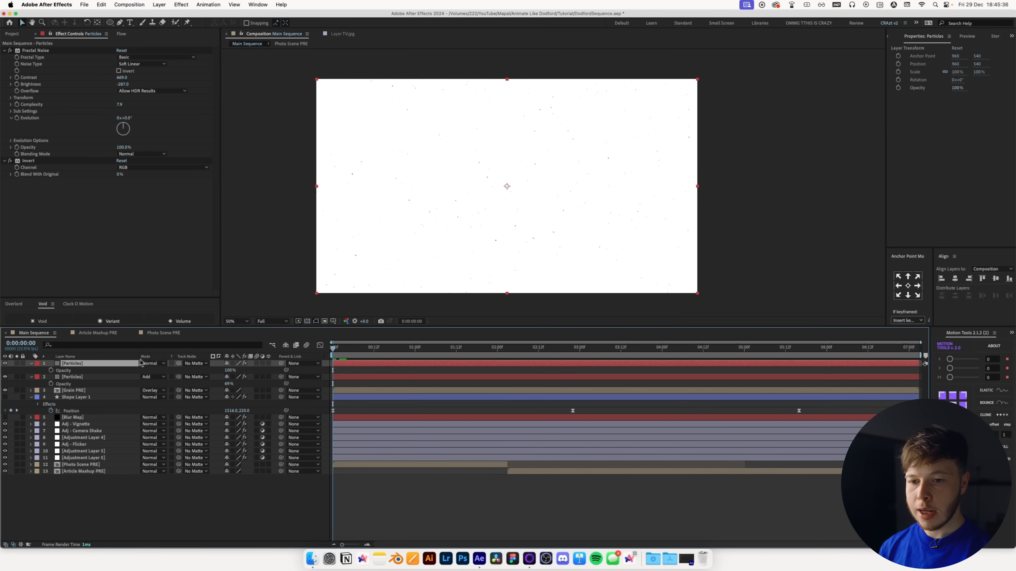
click(156, 363)
click(157, 225)
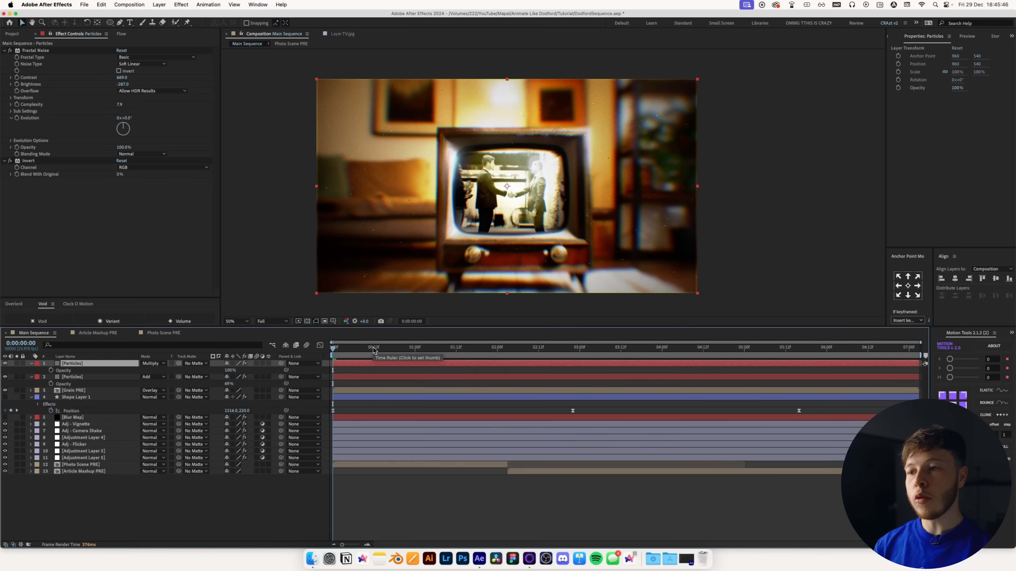
click(385, 383)
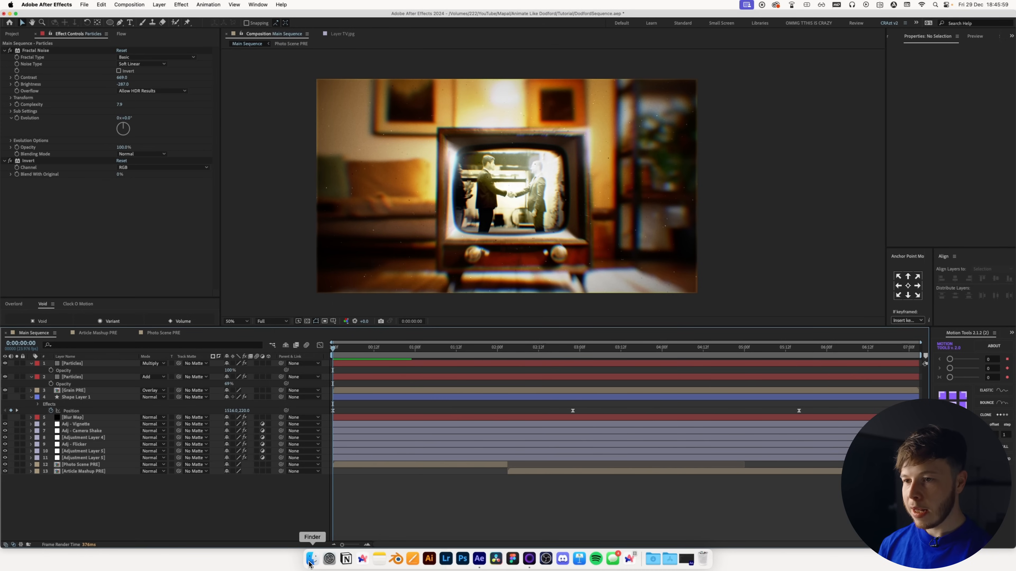
Place Texturelabs_Glass_141L (1).jpg from the Textures folder above all layers and scale it to 47%.
click(14, 35)
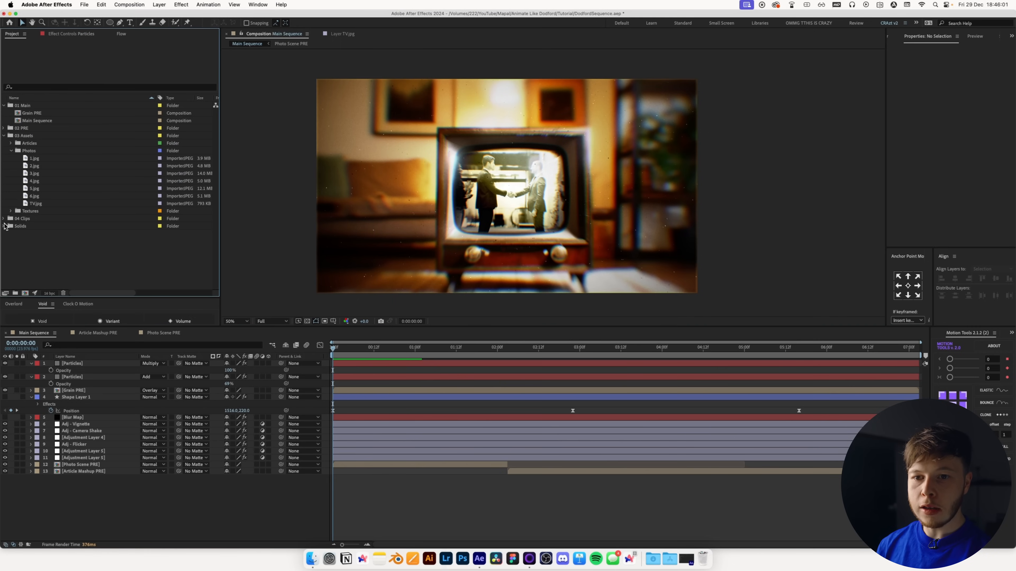
click(11, 211)
drag(61, 219, 80, 360)
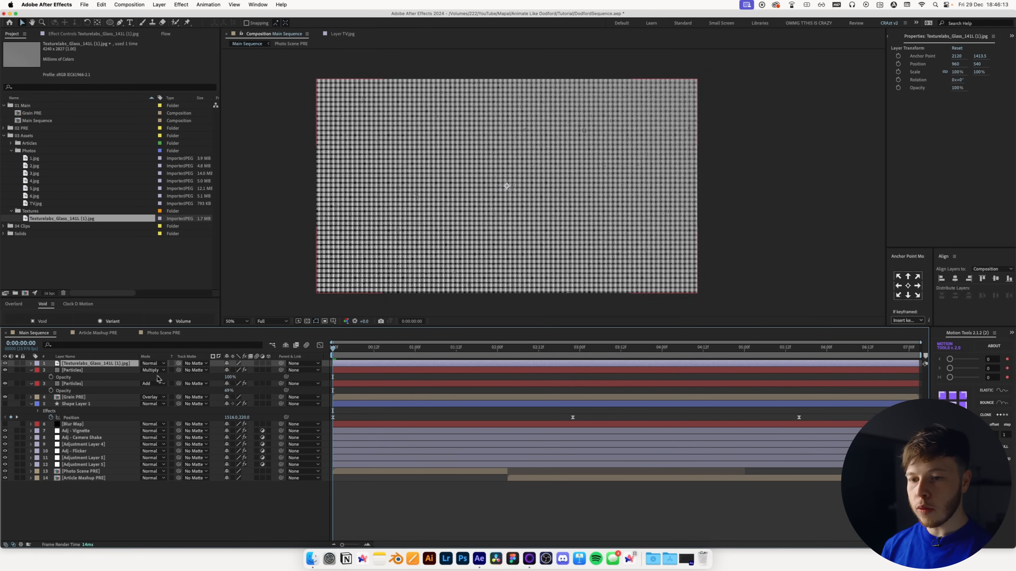
key(s)
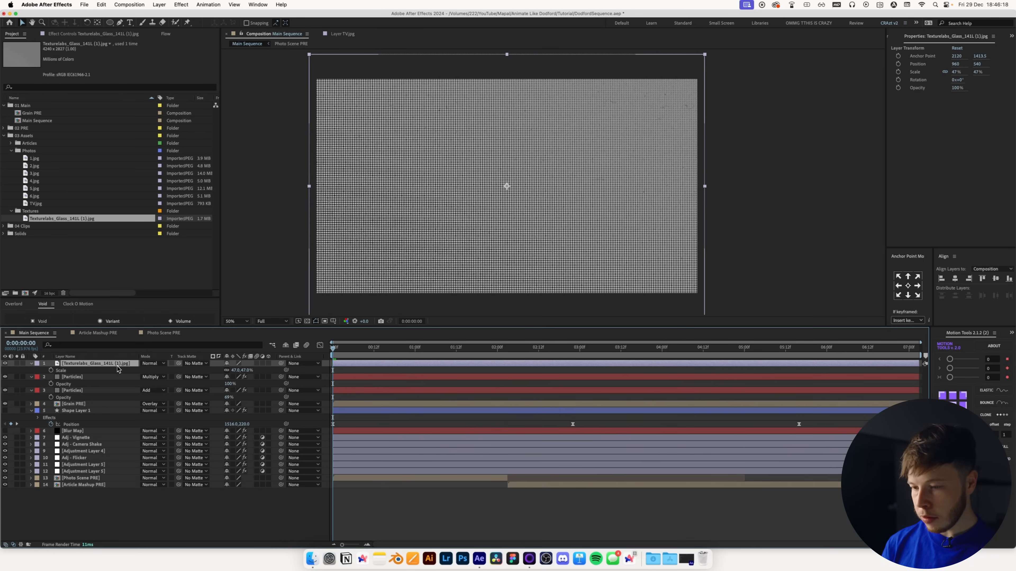
Set the glass texture layer's blending mode to Soft Light and its opacity to 58%.
key(shift+minus)
key(shift+minus)
key(shift+minus)
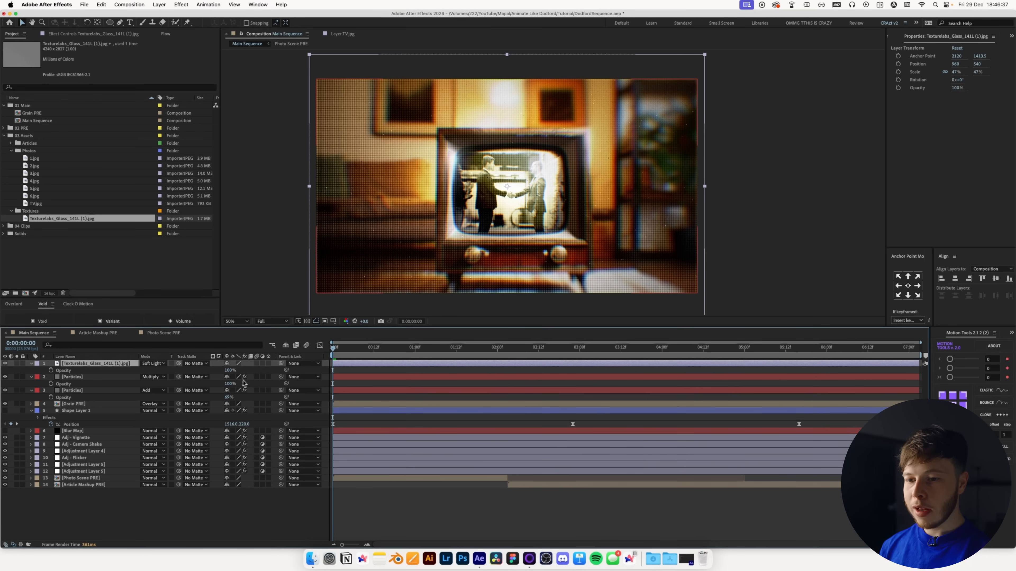
drag(230, 370, 214, 378)
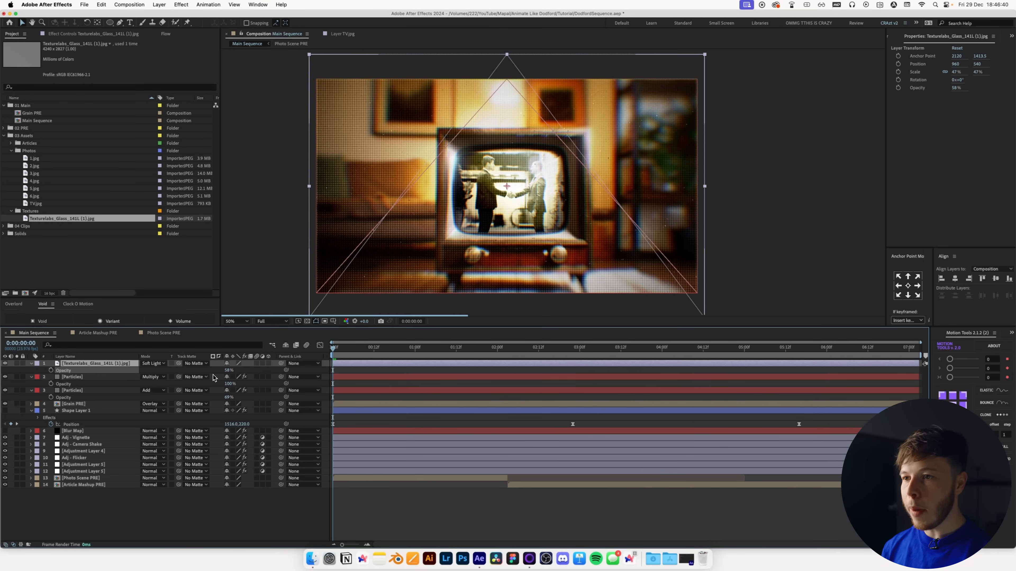